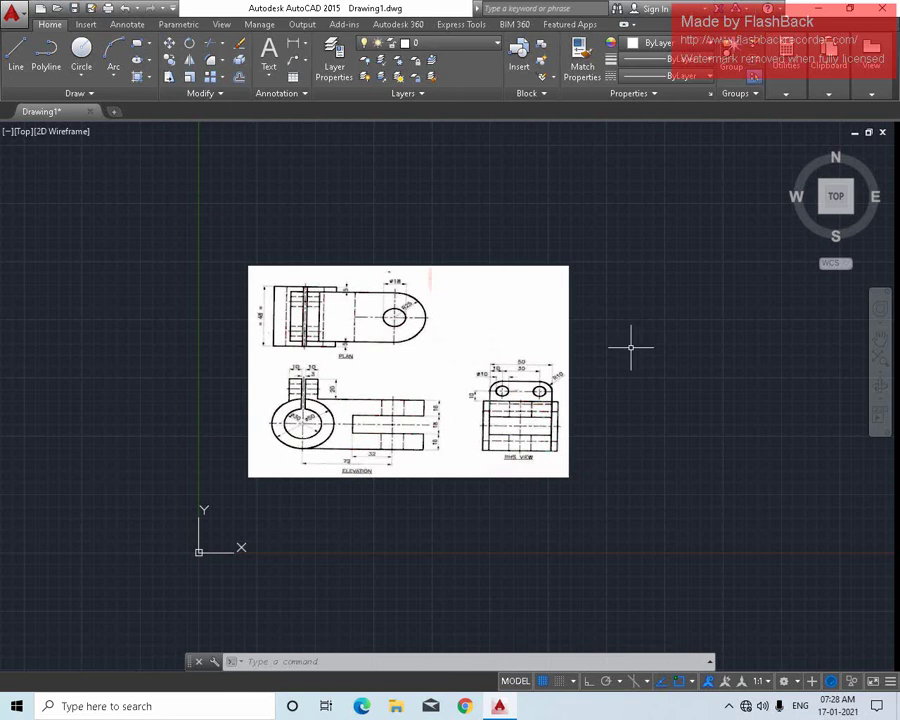
Run LIMITS with 0,0 as the lower-left corner and 500,500 as the upper-right.
left_click(632, 352)
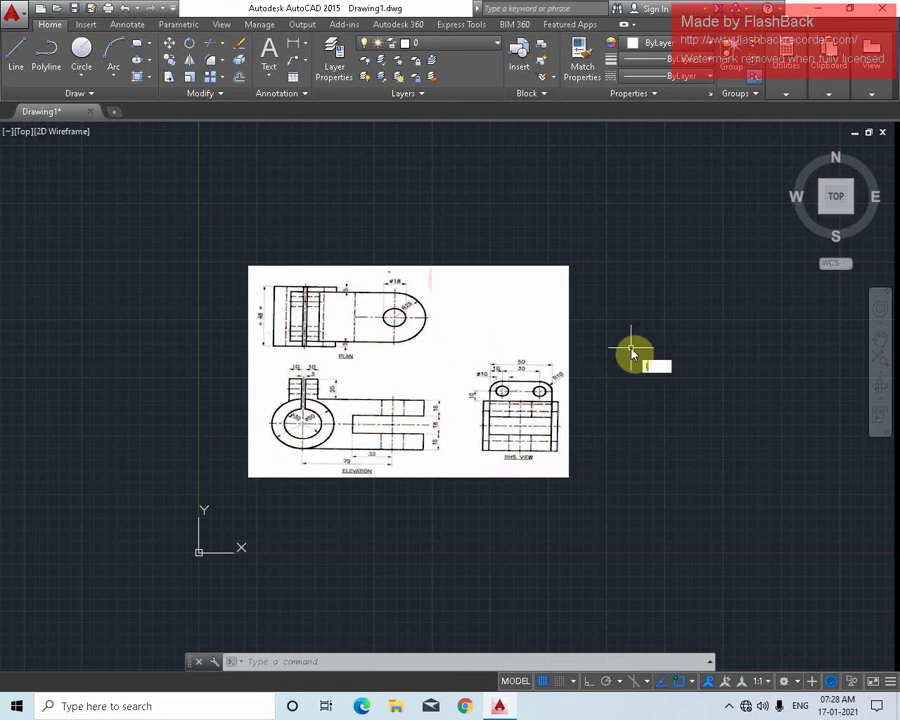
type("limits")
key("Return")
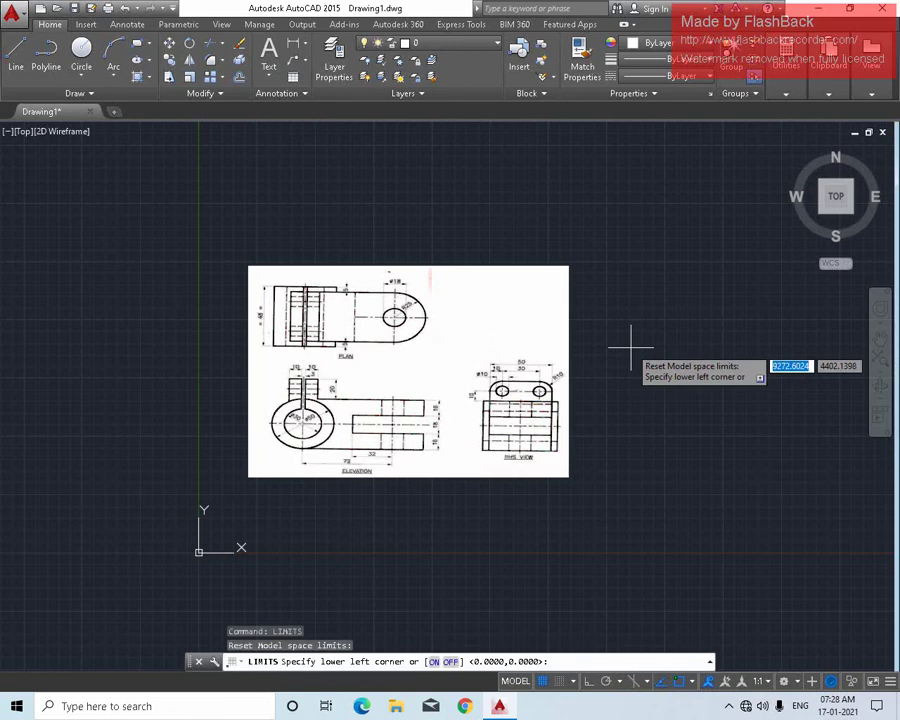
type("0,")
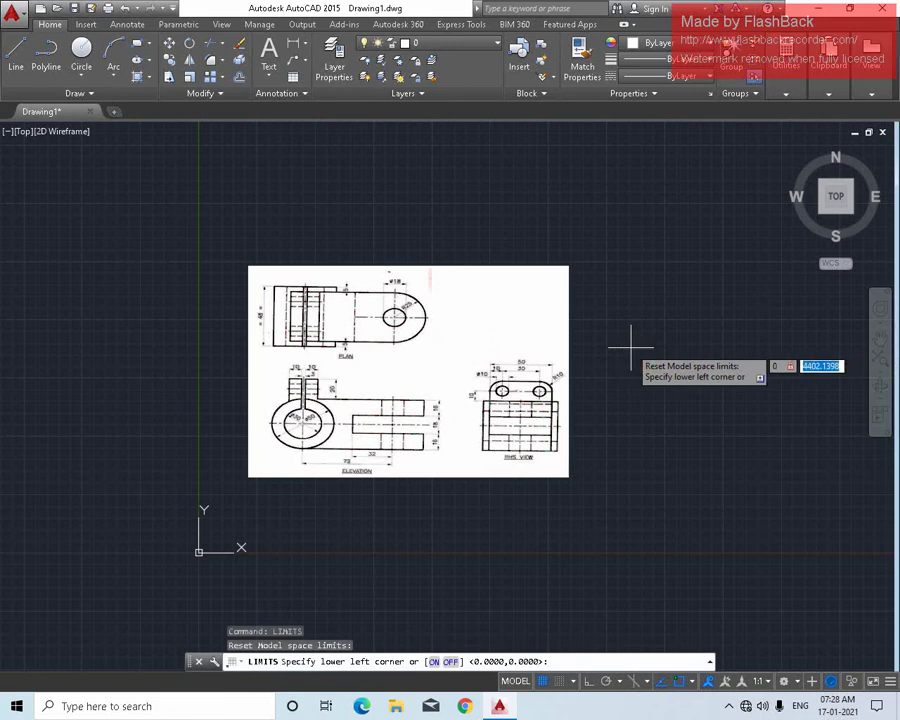
type("0")
key("Return")
type("5")
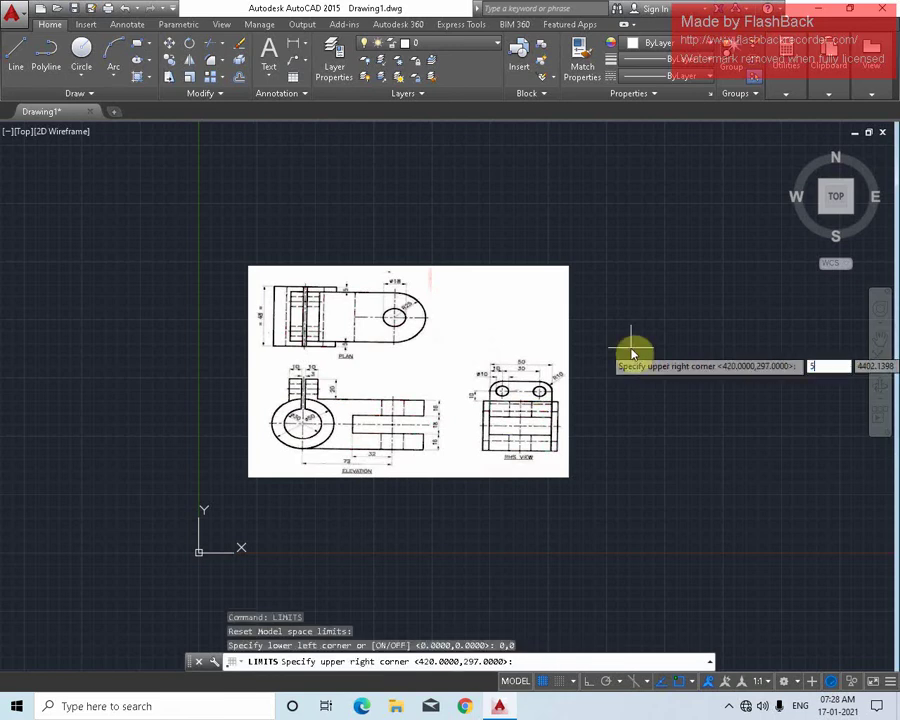
type("00,500")
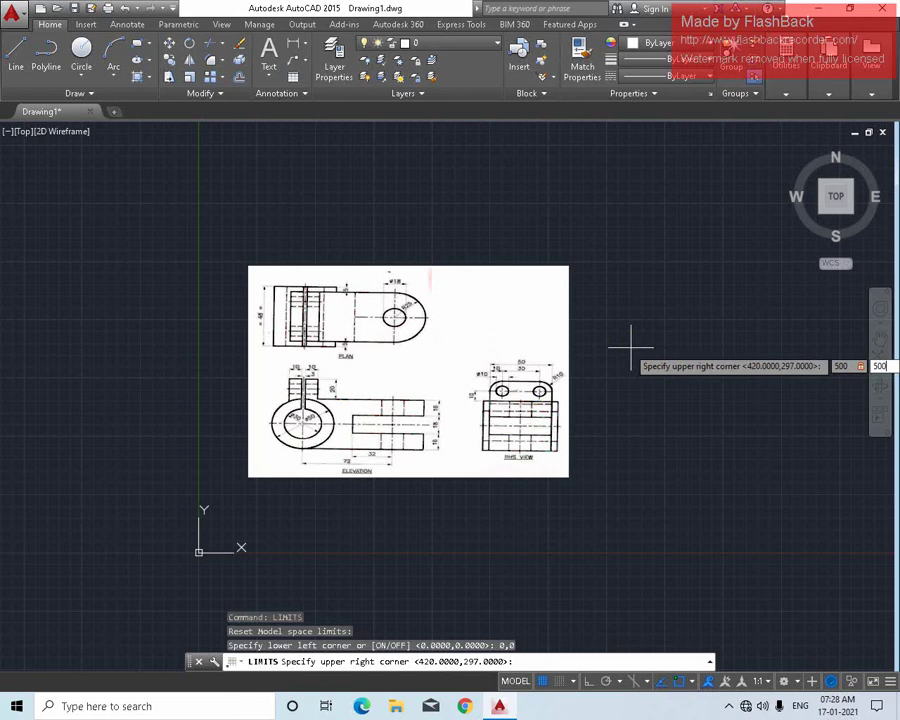
key("Return")
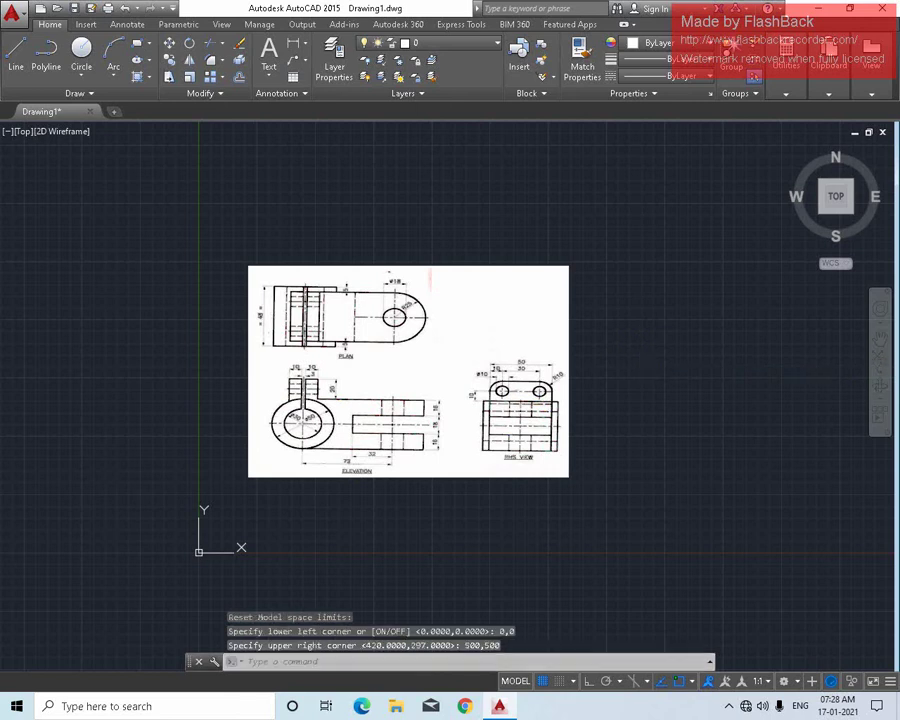
Pan the reference image slightly, then re-enter the limits starting from 0,0.
scroll(586, 364, "down", 2)
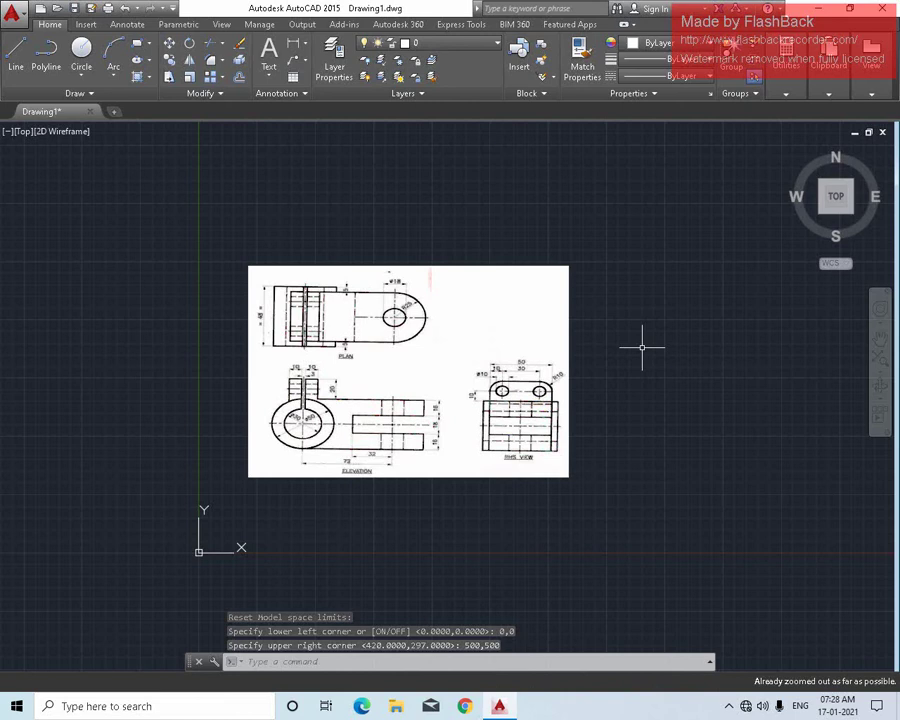
middle_click_drag(472, 368, 472, 378)
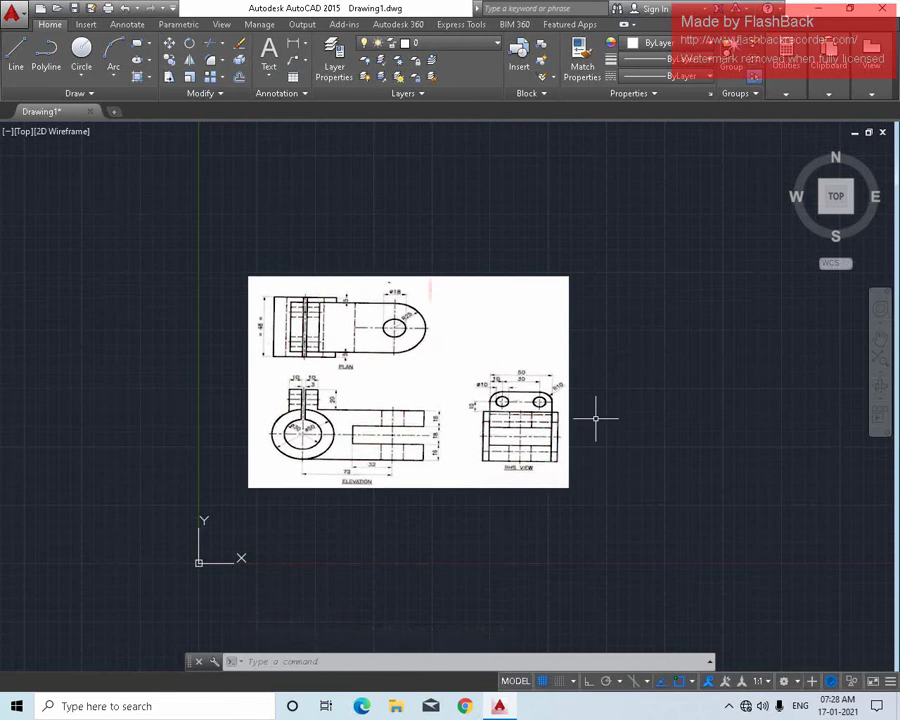
type("lim")
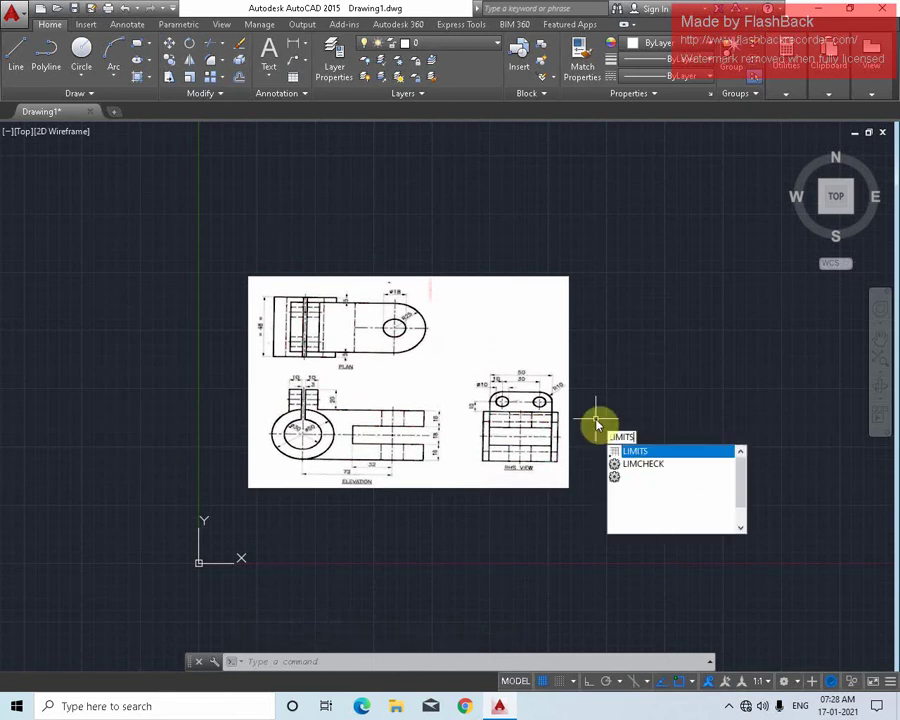
key("Return")
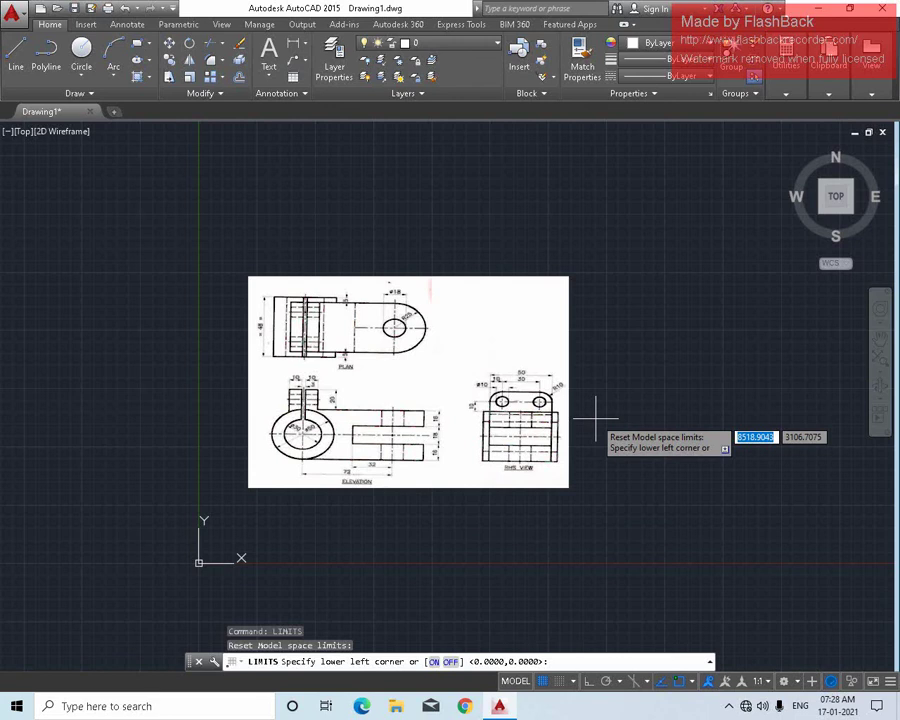
type("0,0")
key("Return")
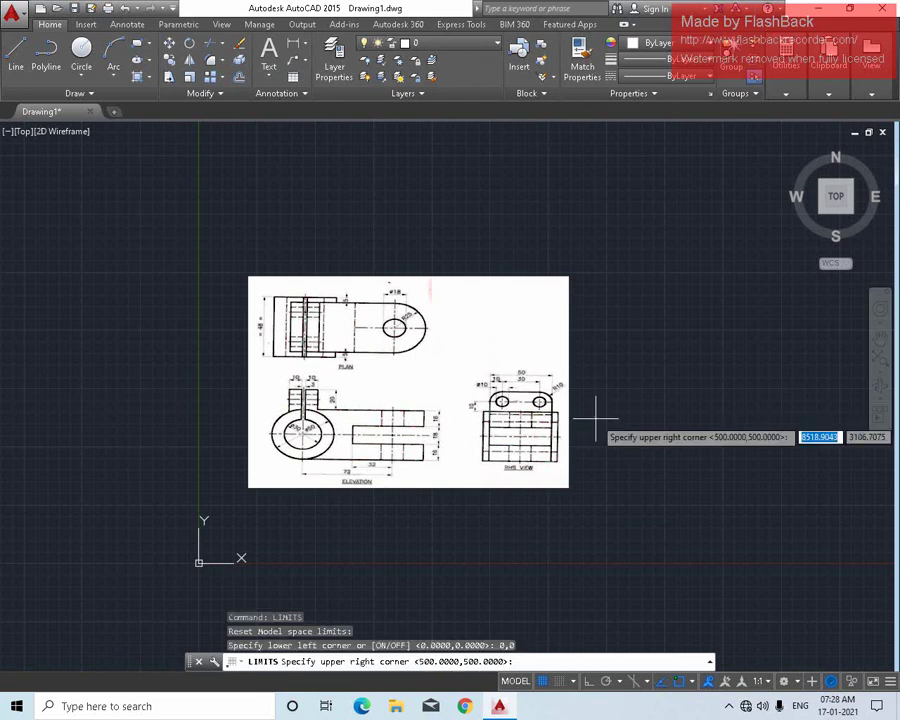
type("20")
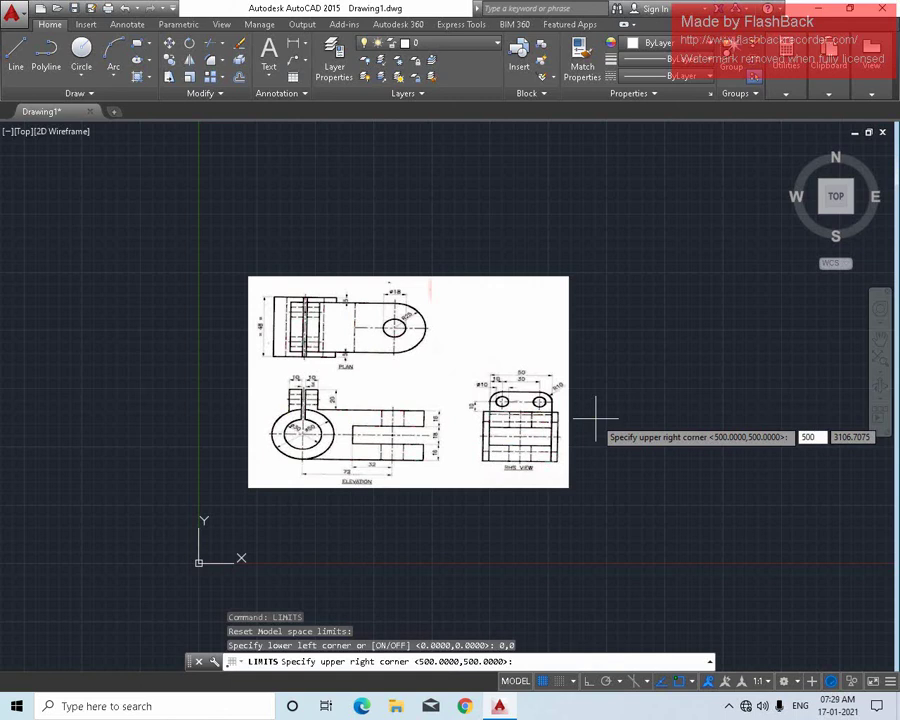
type(",500")
key("Return")
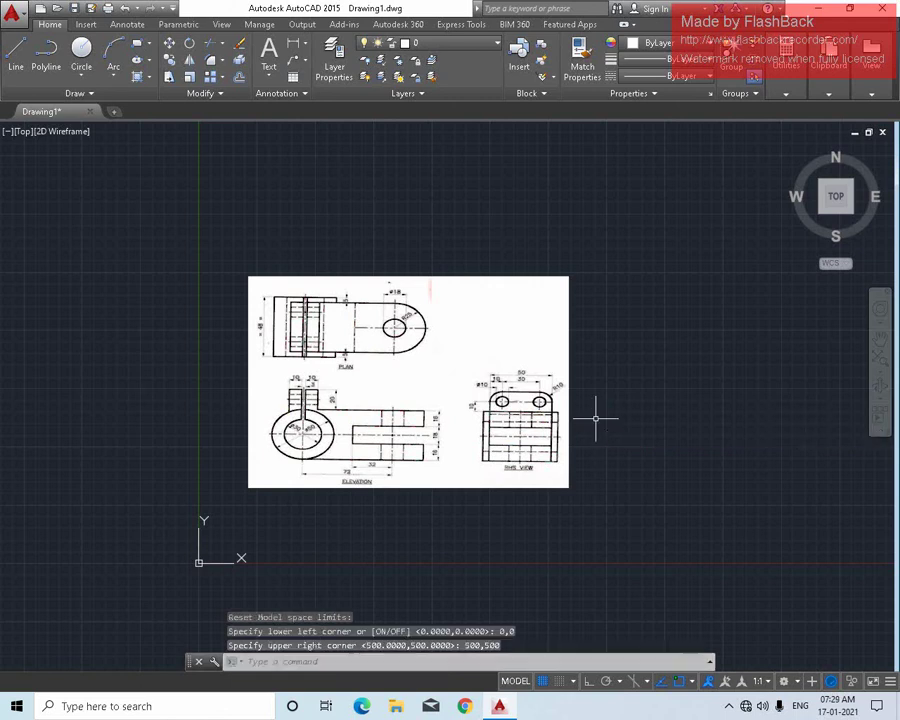
scroll(679, 362, "down", 2)
Zoom All, then pan the reference image toward the lower left.
scroll(540, 440, "up", 2)
scroll(700, 340, "down", 3)
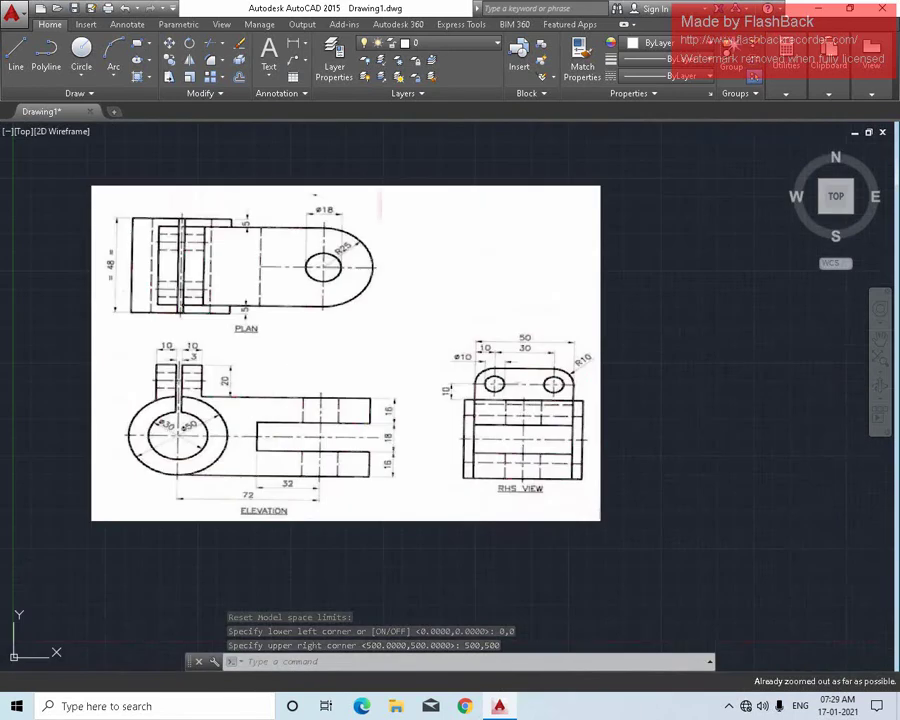
middle_click_drag(706, 337, 680, 391)
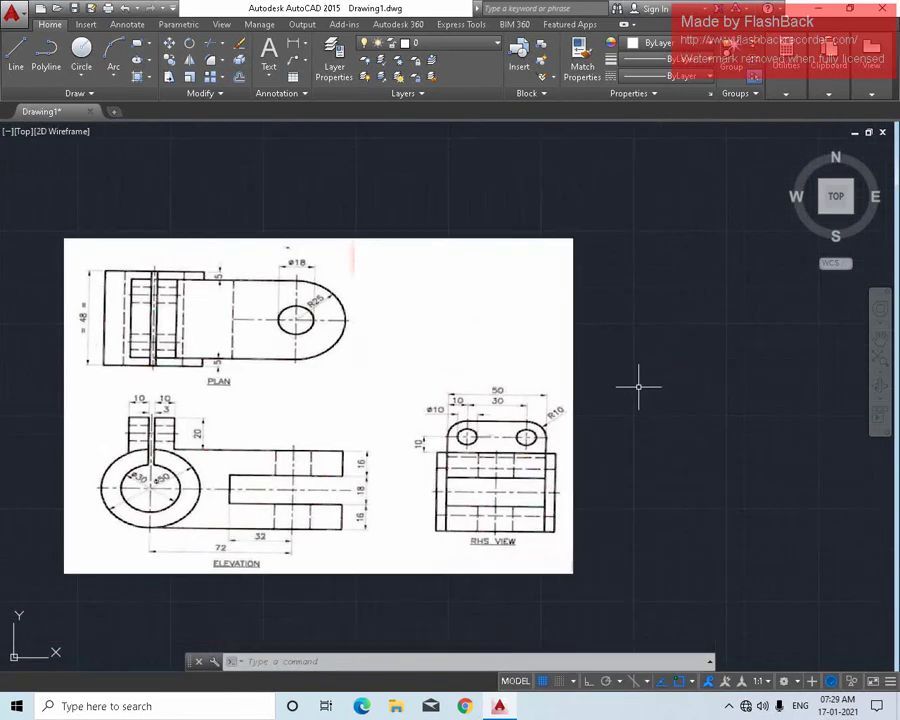
type("z")
key("Return")
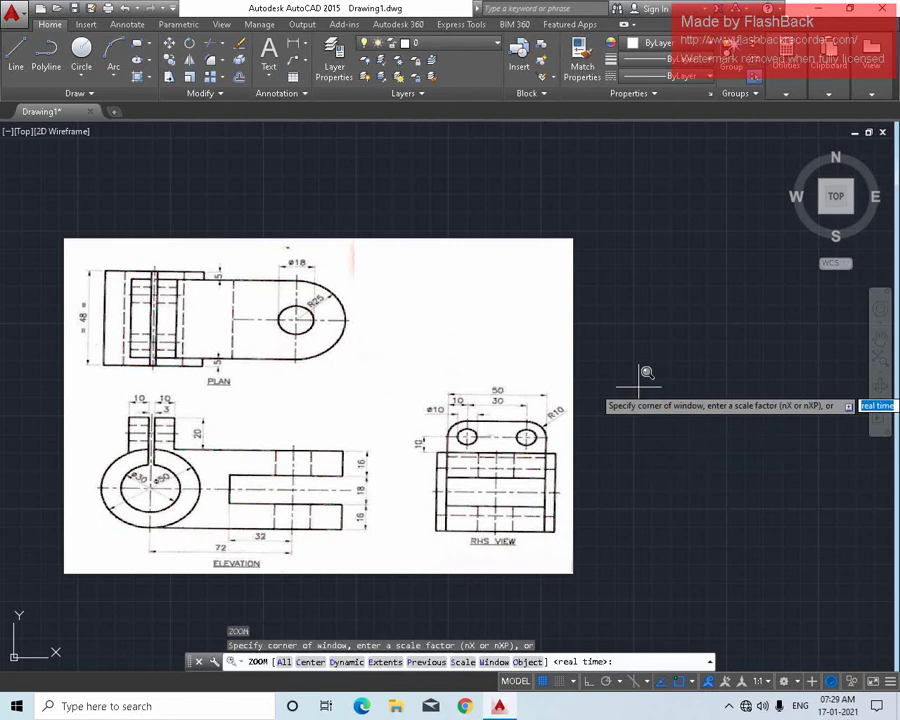
type("a")
key("Return")
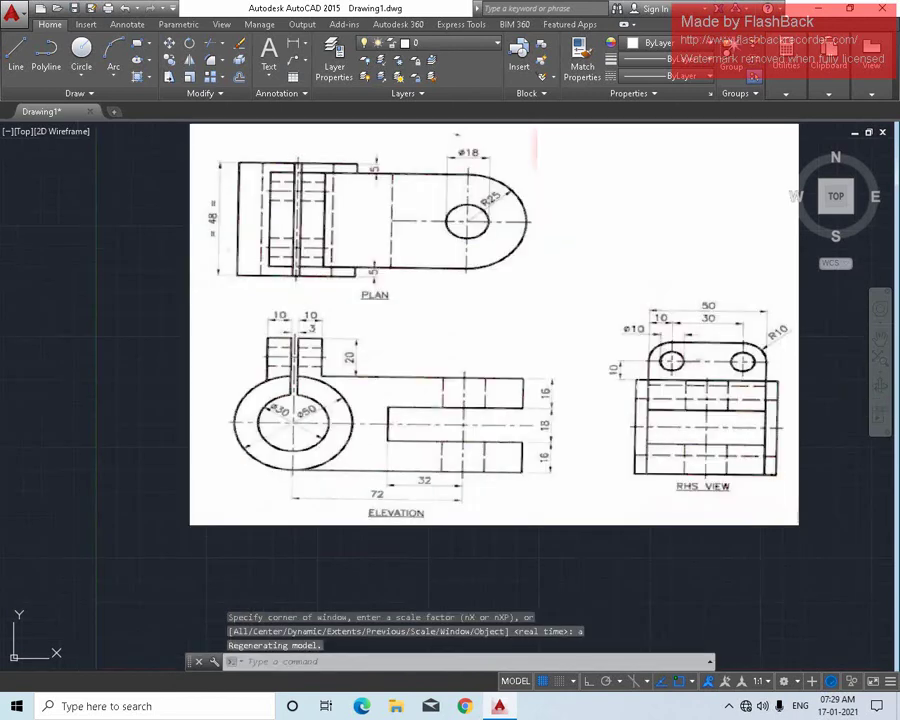
scroll(630, 400, "down", 4)
middle_click_drag(651, 408, 433, 487)
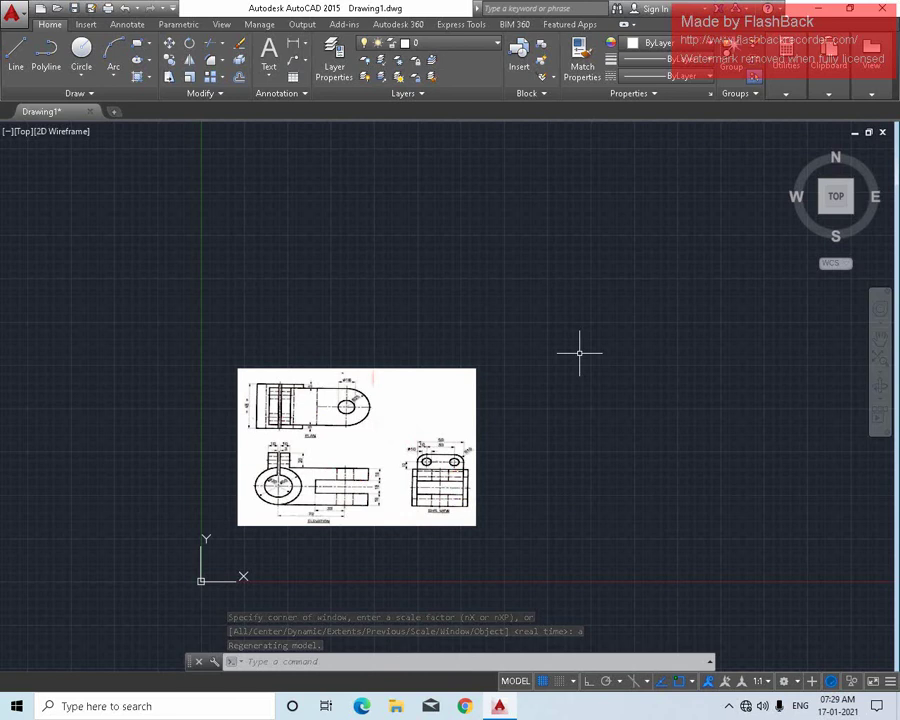
Turn Ortho on with F8 and cancel a stray lasso selection over the plan.
key("F8")
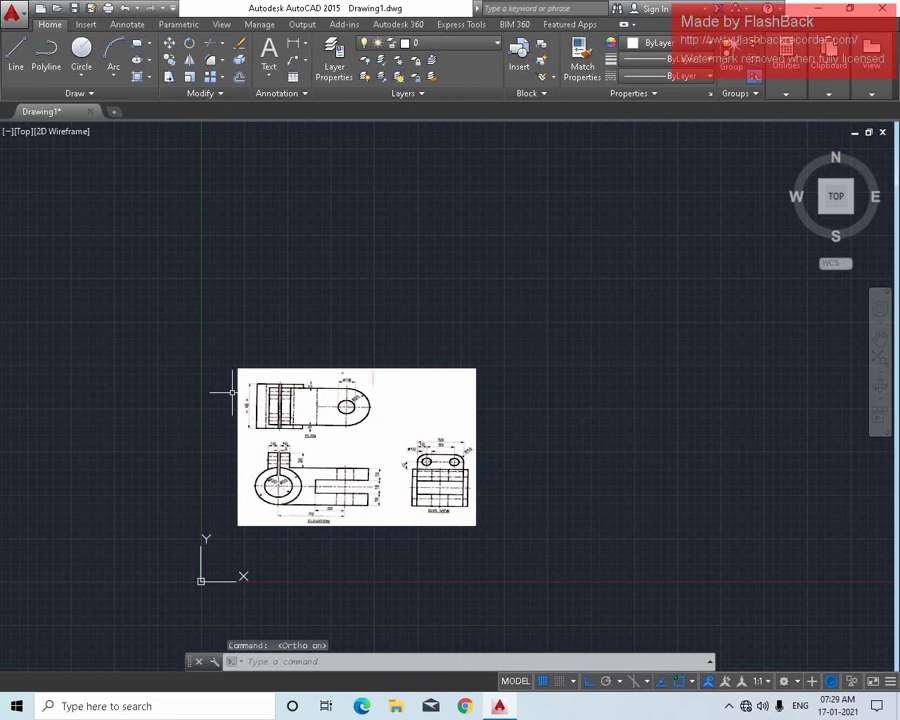
scroll(240, 395, "up", 5)
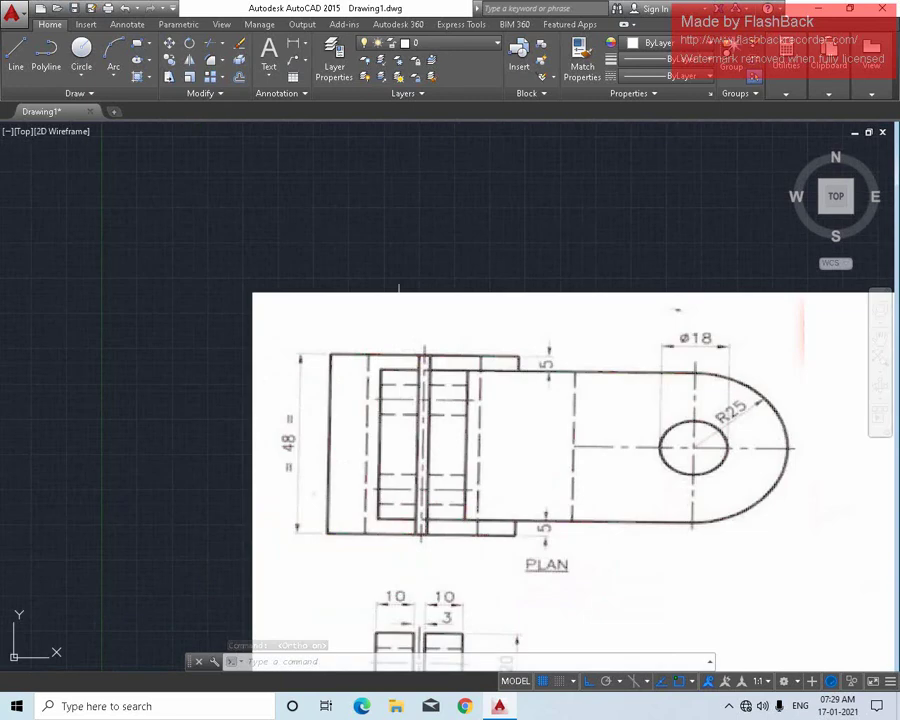
mouse_move(279, 220)
left_mouse_down()
mouse_move(343, 345)
mouse_move(576, 485)
left_mouse_up()
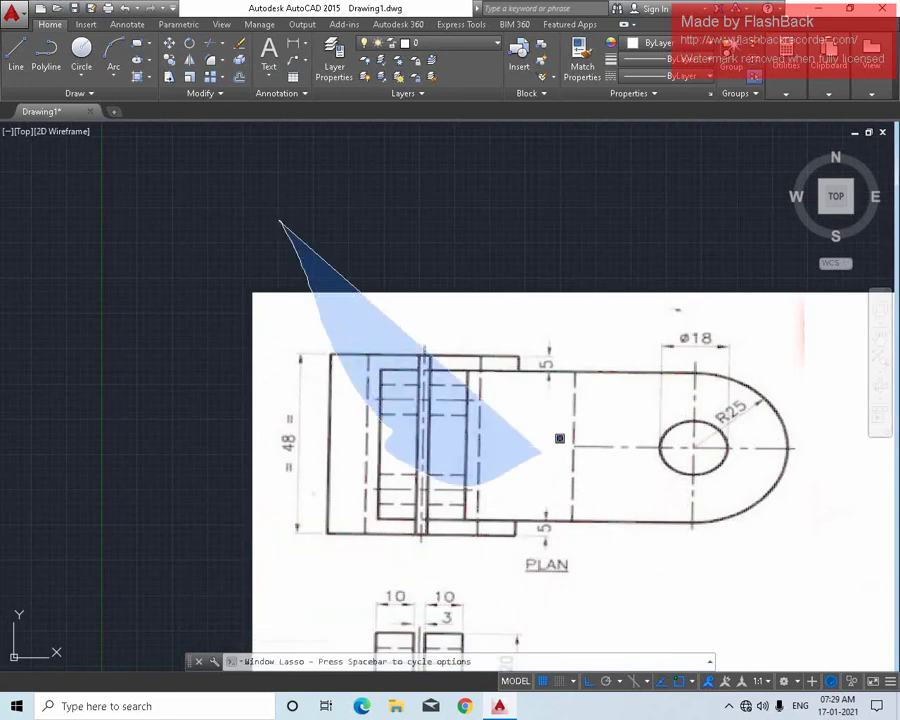
key("Escape")
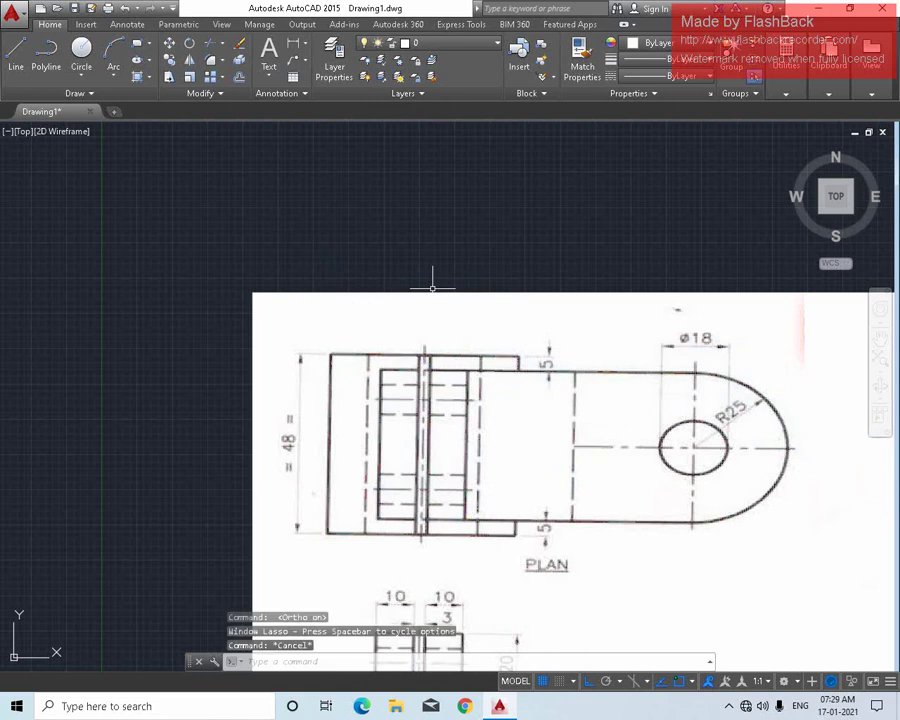
key("Escape")
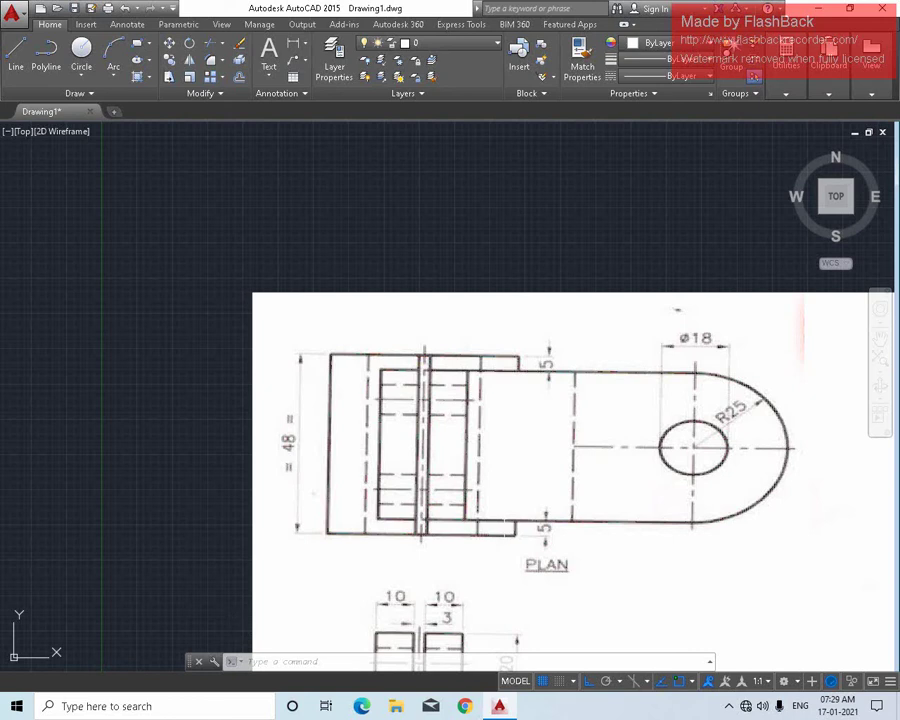
Reposition the reference sheet toward the lower right to frame the plan view.
scroll(471, 499, "down", 2)
scroll(471, 499, "down", 3)
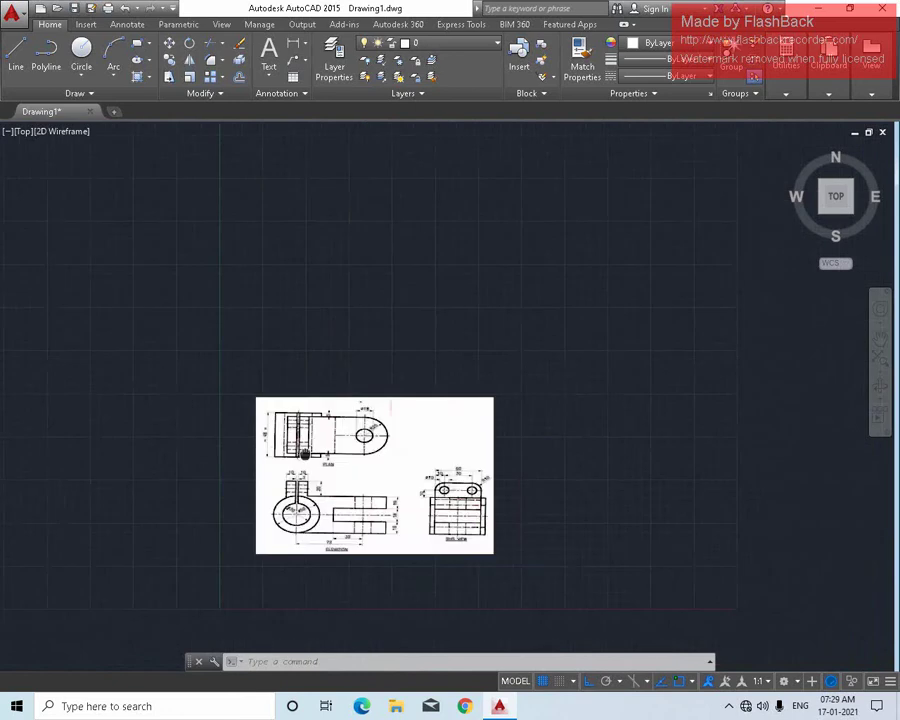
scroll(290, 424, "up", 3)
scroll(204, 309, "down", 2)
middle_click_drag(204, 309, 65, 256)
mouse_move(206, 383)
middle_mouse_down()
mouse_move(548, 569)
mouse_move(401, 423)
middle_mouse_up()
scroll(548, 569, "up", 2)
scroll(383, 384, "up", 2)
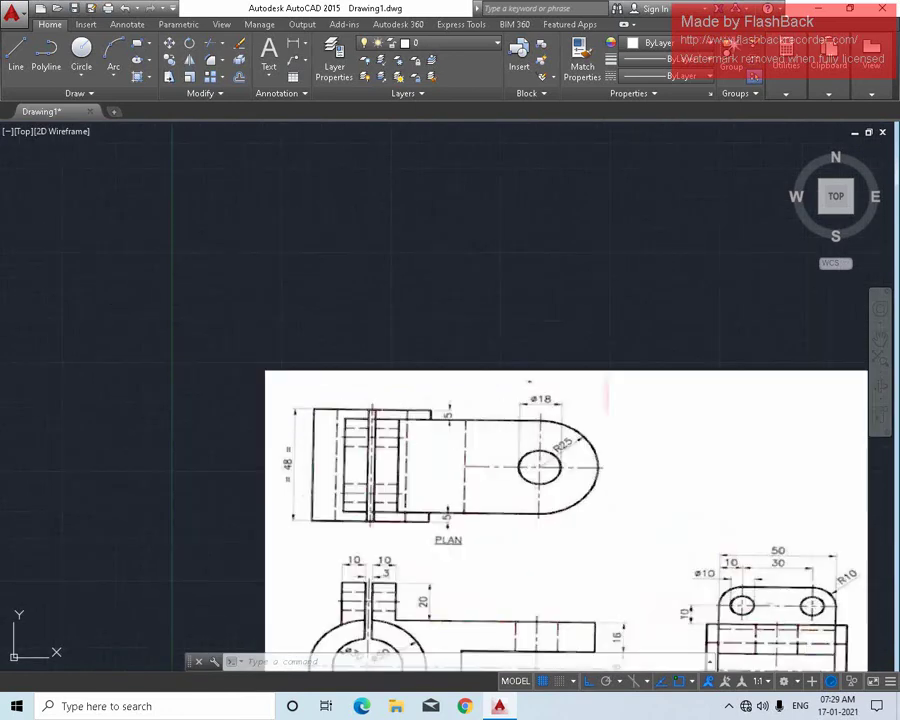
Draw a 48-unit vertical line starting above the reference image.
left_click(19, 53)
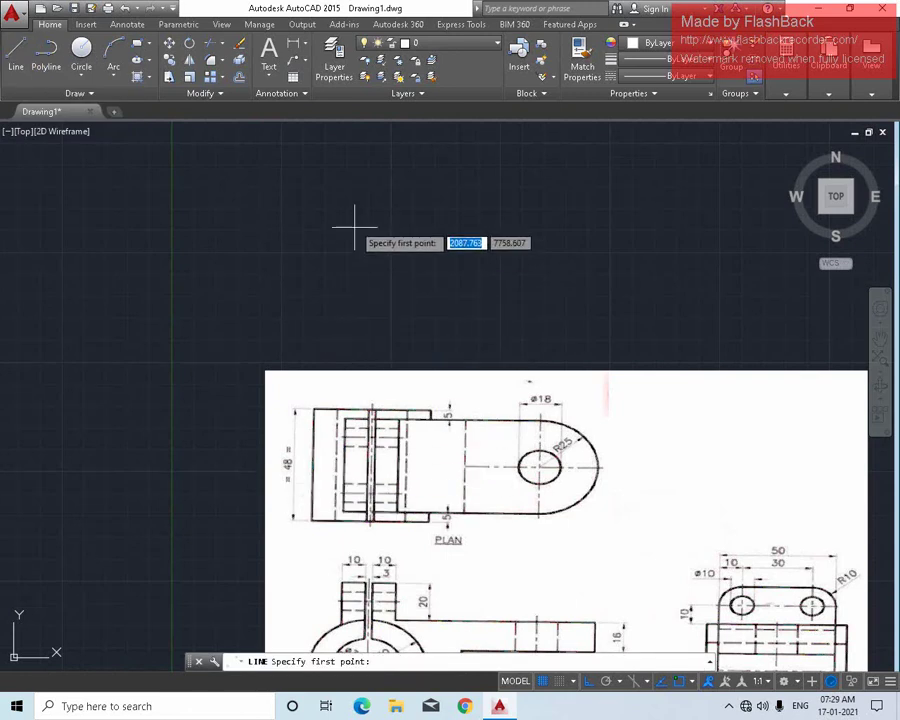
left_click(356, 145)
scroll(354, 229, "down", 5)
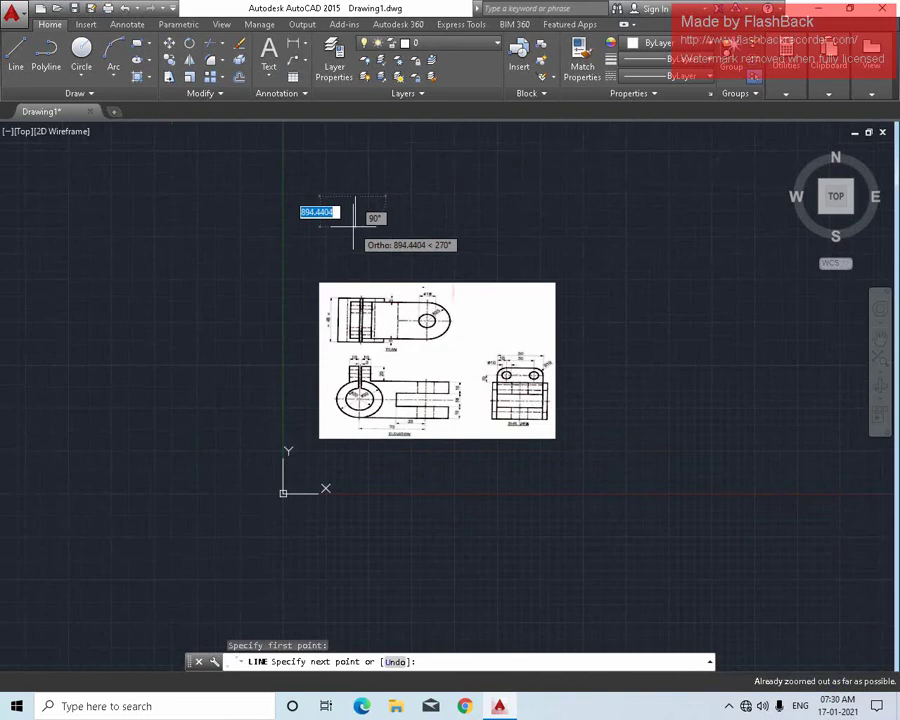
key("Escape")
key("Return")
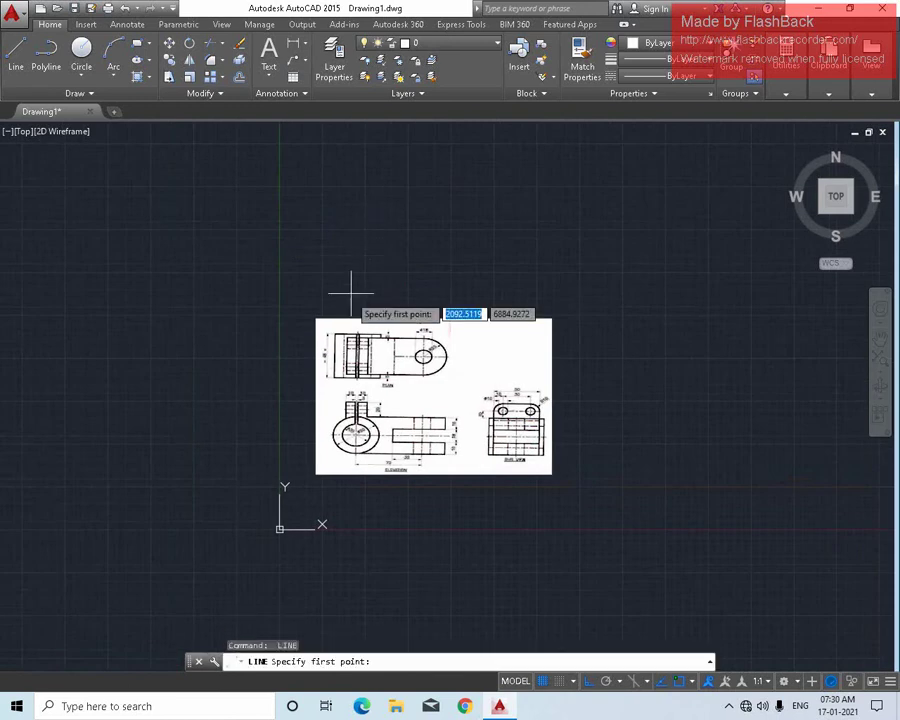
left_click(349, 299)
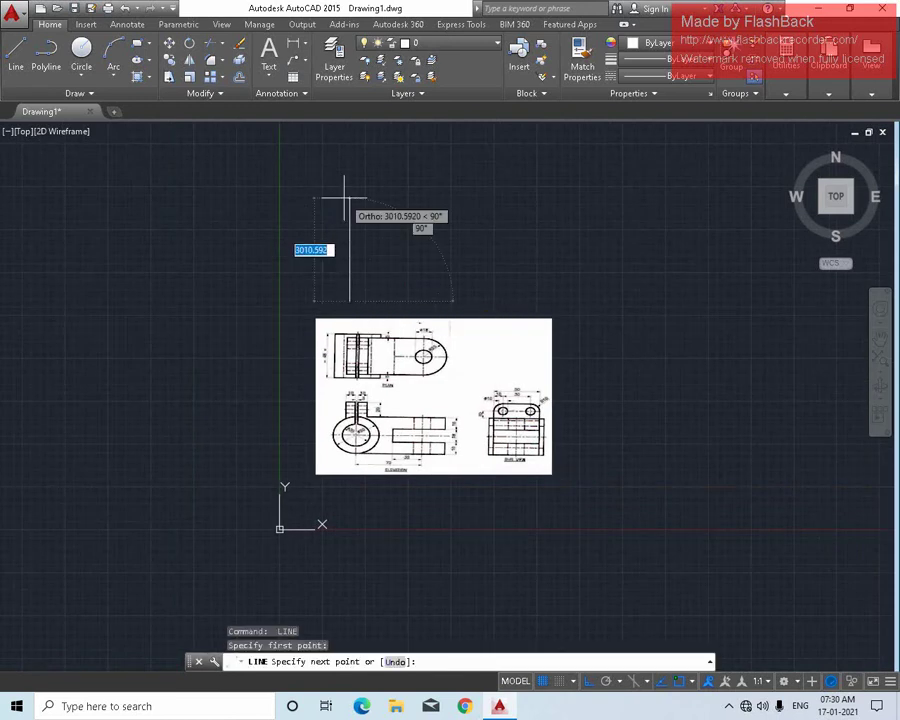
type("40")
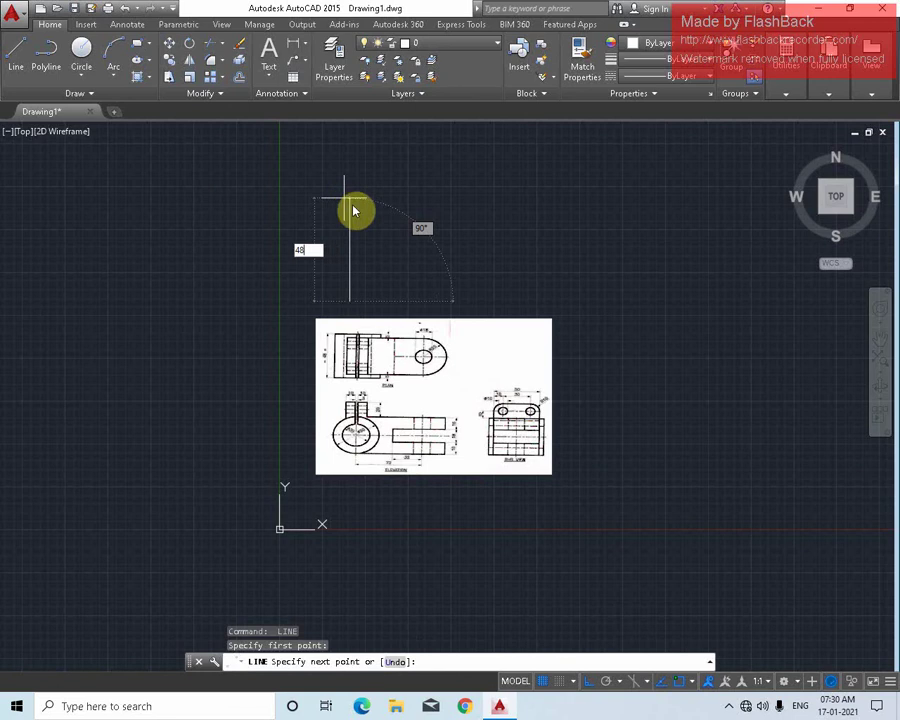
key("Return")
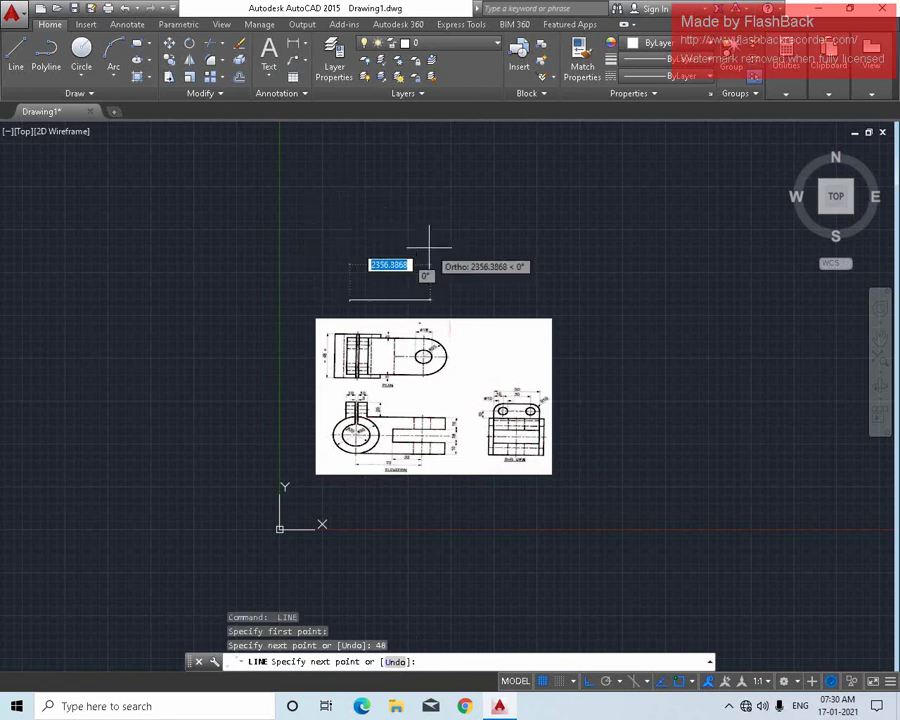
scroll(362, 268, "up", 6)
scroll(302, 378, "up", 5)
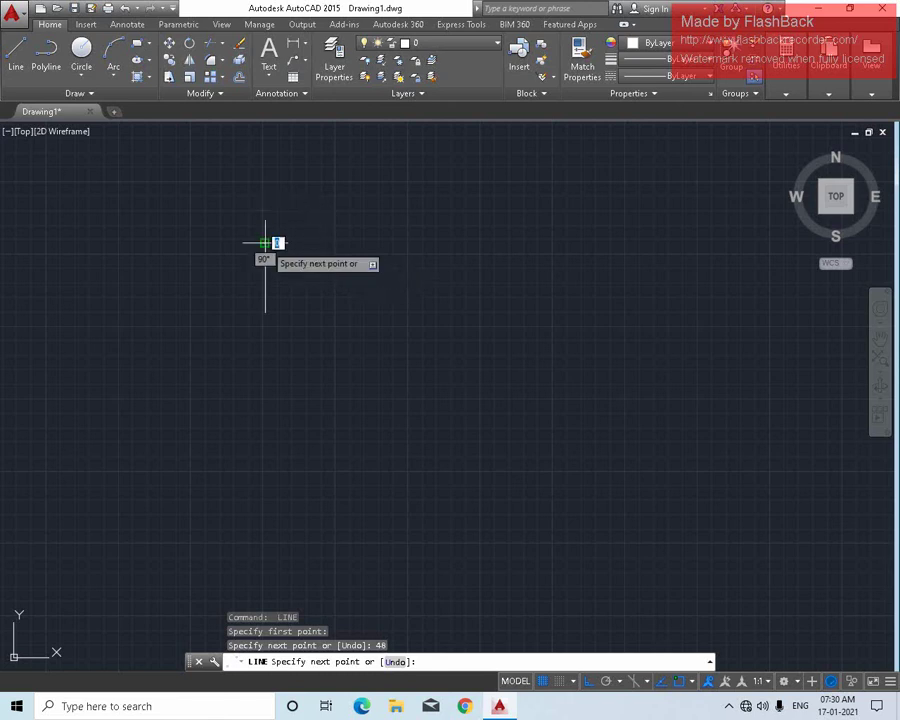
key("Escape")
Start a DIST measurement from the line's top end, then cancel it.
type("d")
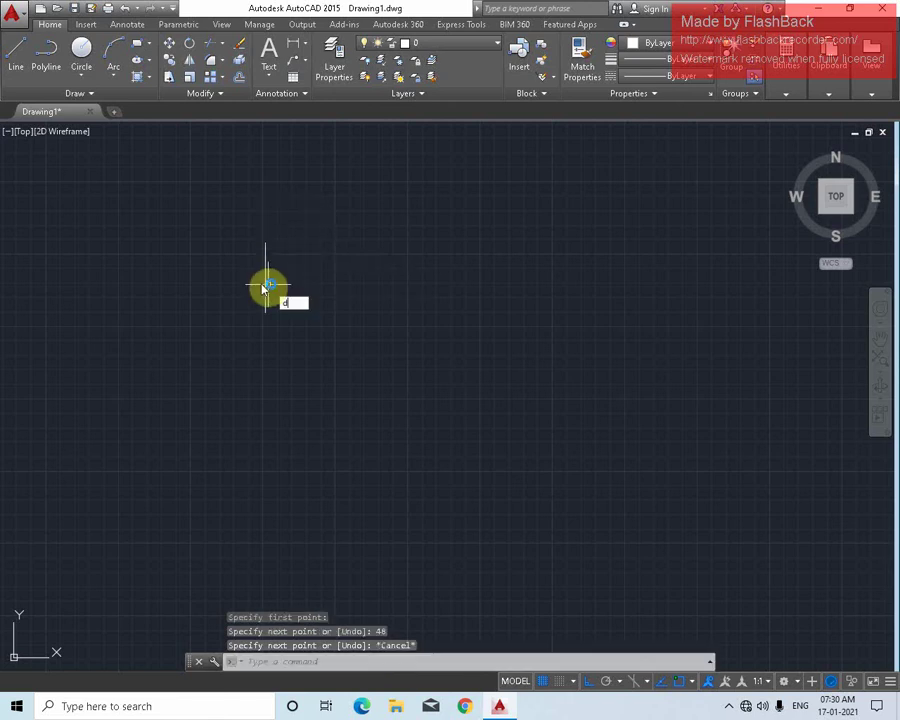
type("i")
key("Return")
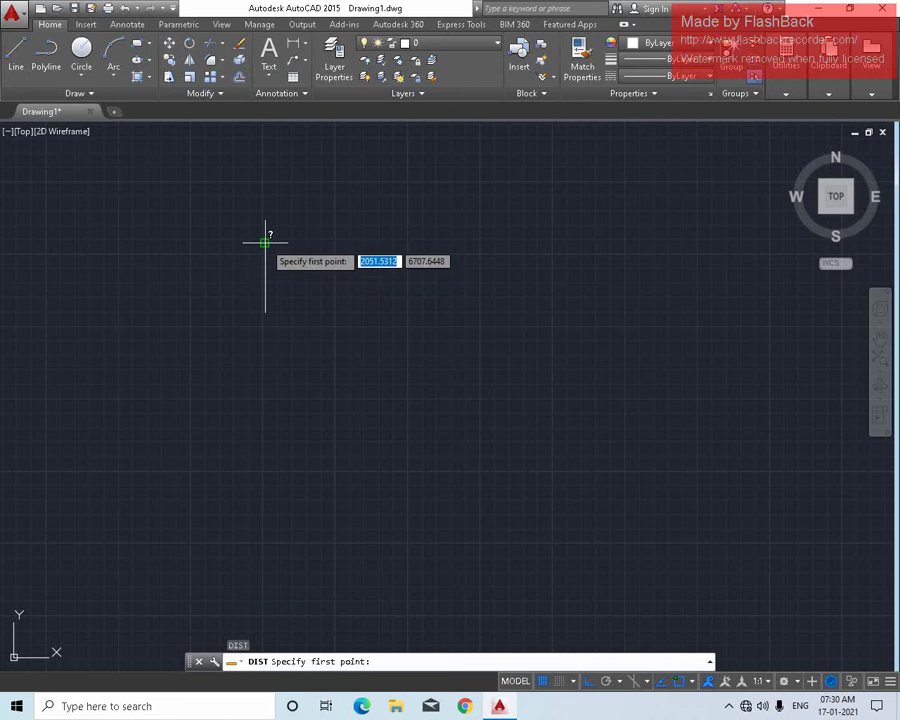
left_click(265, 242)
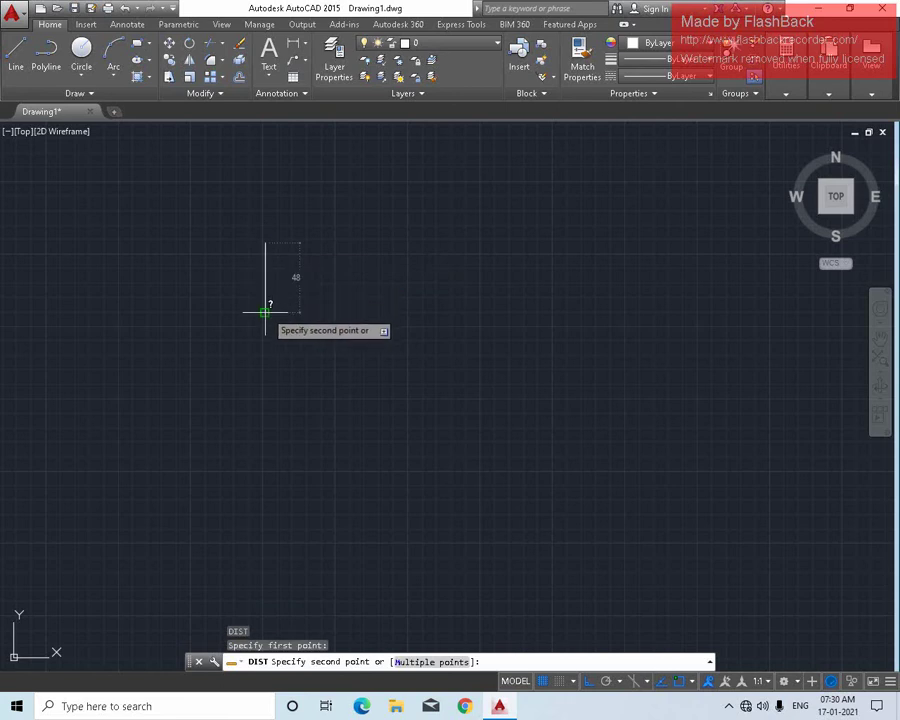
key("Escape")
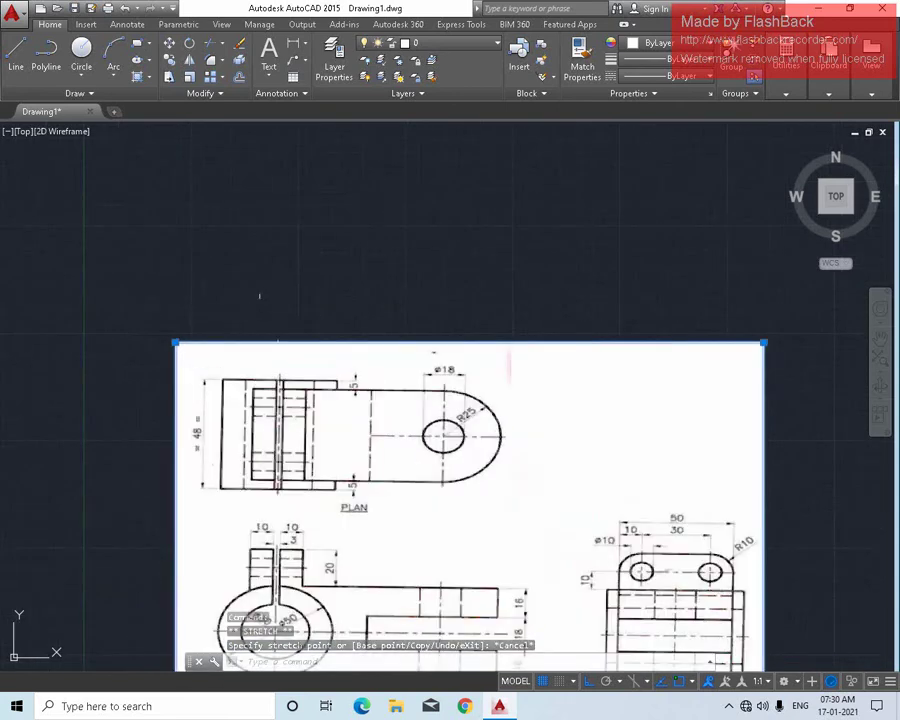
scroll(200, 230, "down", 4)
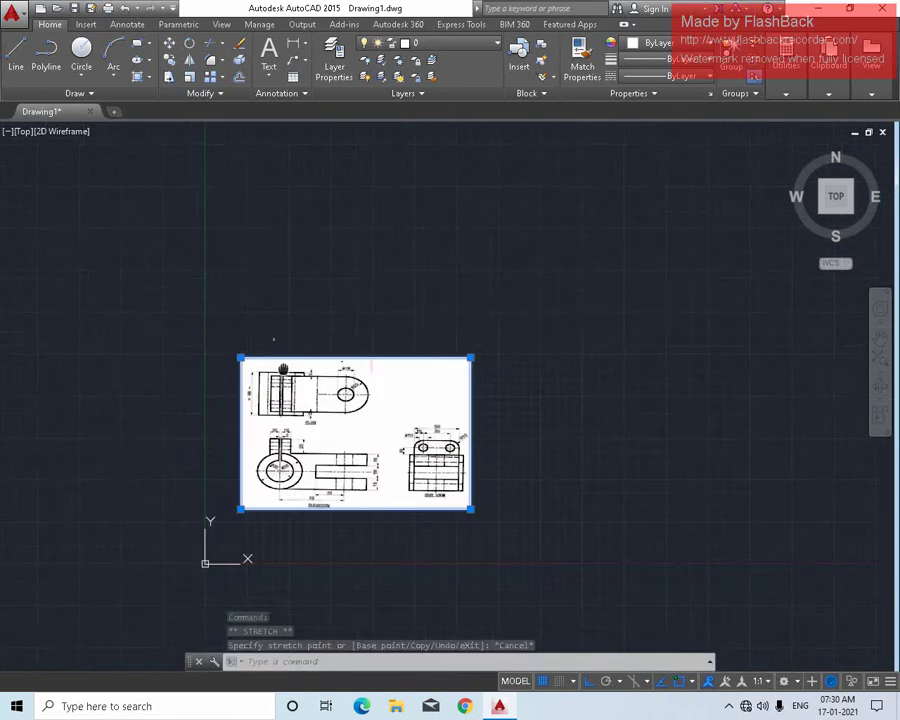
scroll(200, 230, "up", 4)
scroll(207, 220, "up", 4)
scroll(207, 220, "down", 1)
scroll(232, 216, "down", 4)
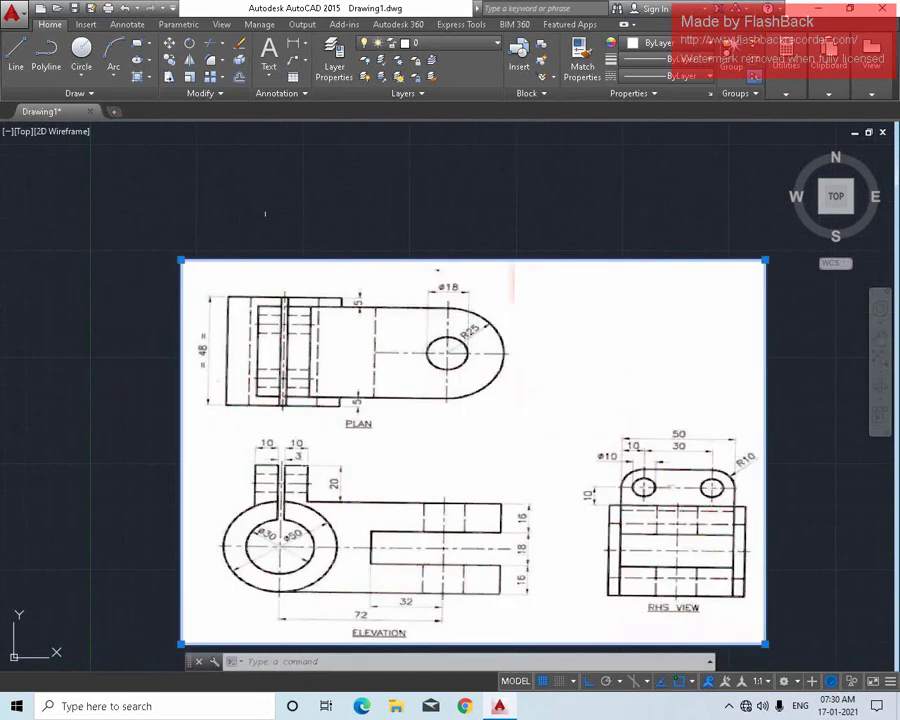
scroll(265, 213, "up", 2)
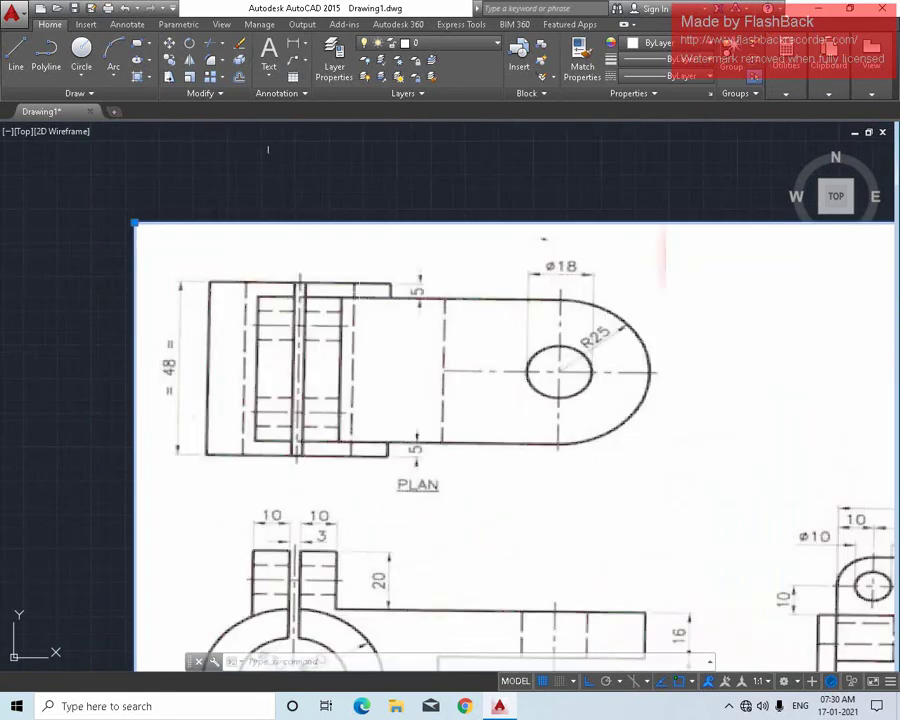
scroll(360, 465, "down", 4)
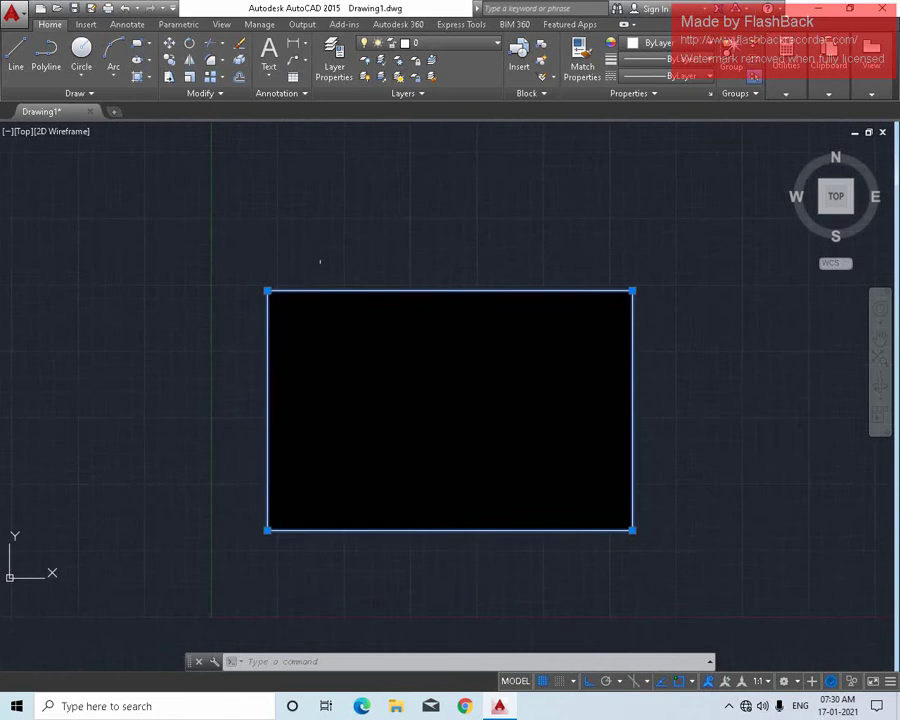
scroll(365, 490, "up", 2)
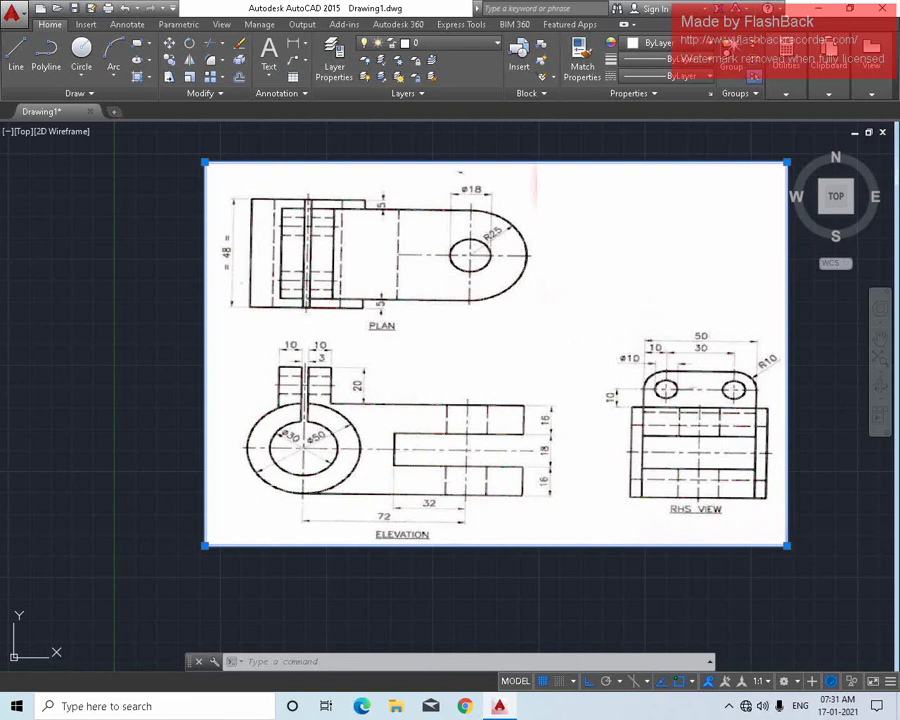
scroll(309, 448, "up", 3)
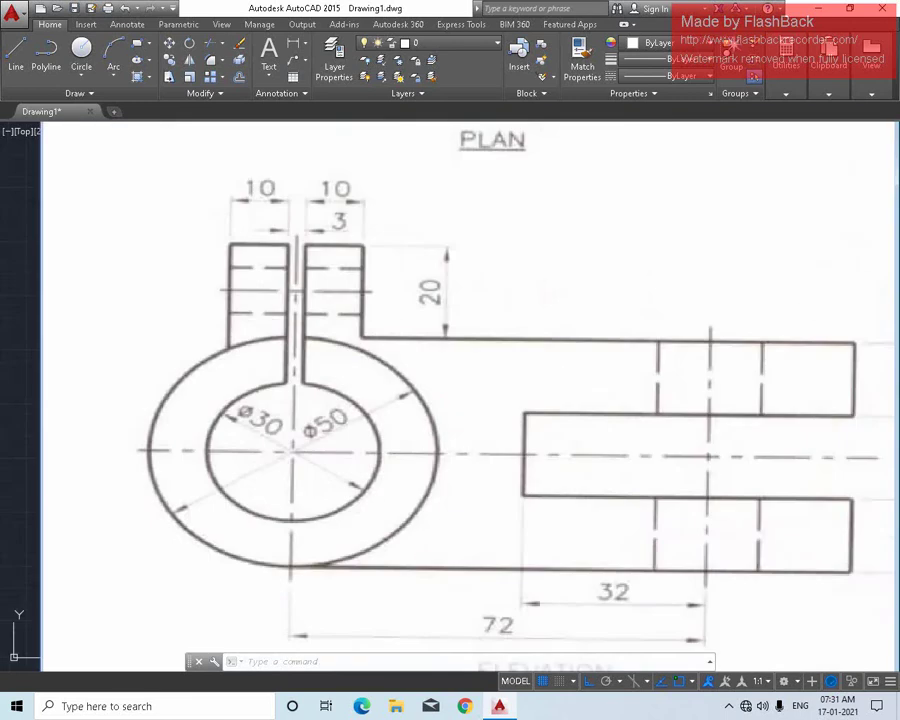
scroll(309, 448, "up", 2)
scroll(331, 398, "down", 4)
scroll(325, 405, "down", 5)
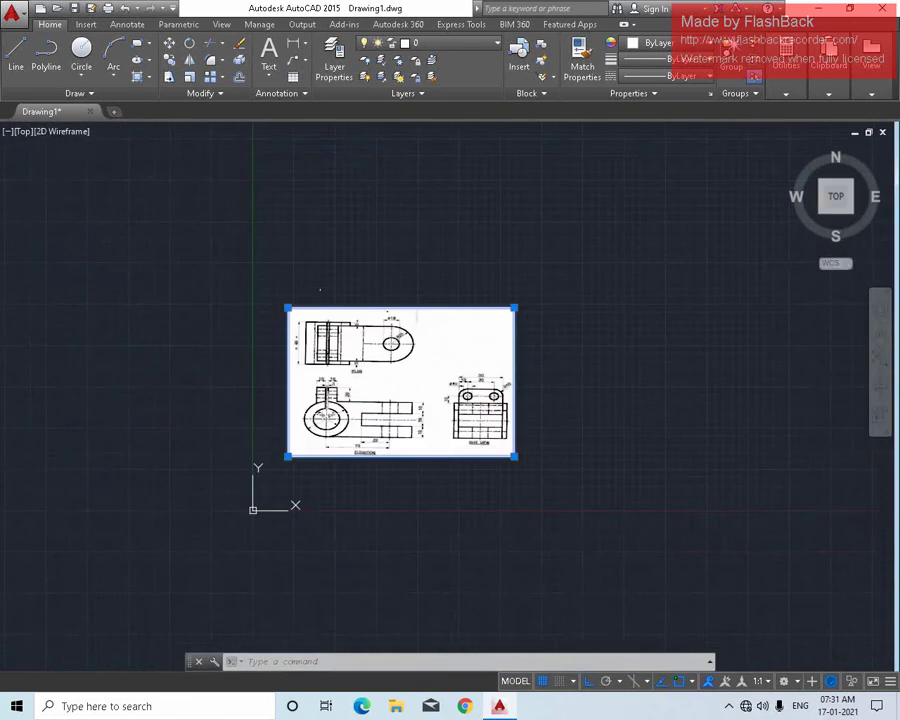
middle_click_drag(333, 412, 333, 460)
scroll(310, 335, "up", 2)
scroll(335, 345, "up", 4)
Draw a 50-unit horizontal line rightward from the vertical line's top endpoint.
scroll(321, 301, "up", 6)
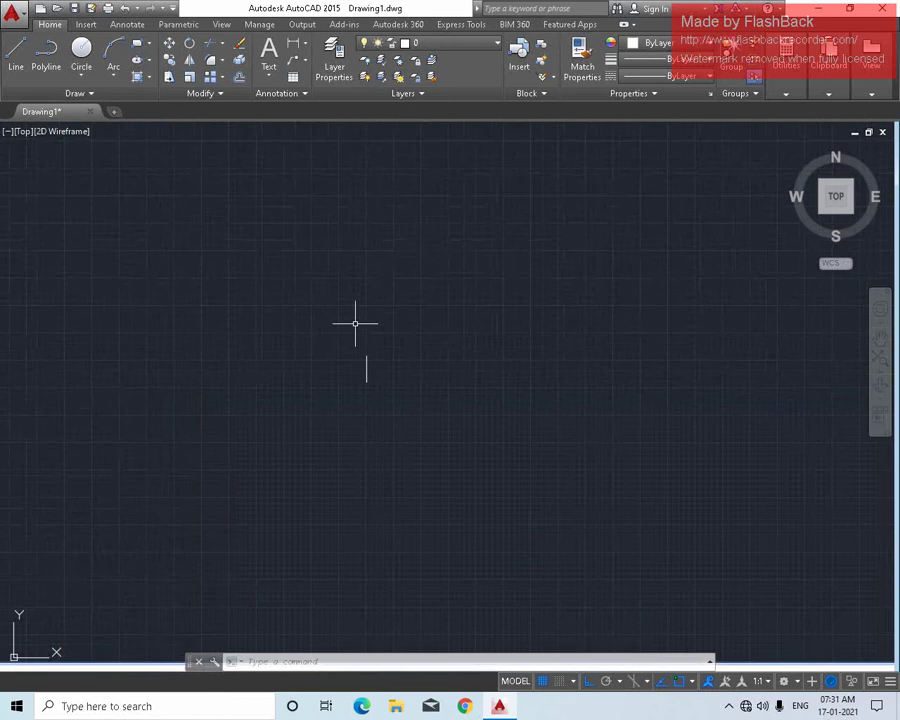
scroll(365, 335, "up", 5)
type("l")
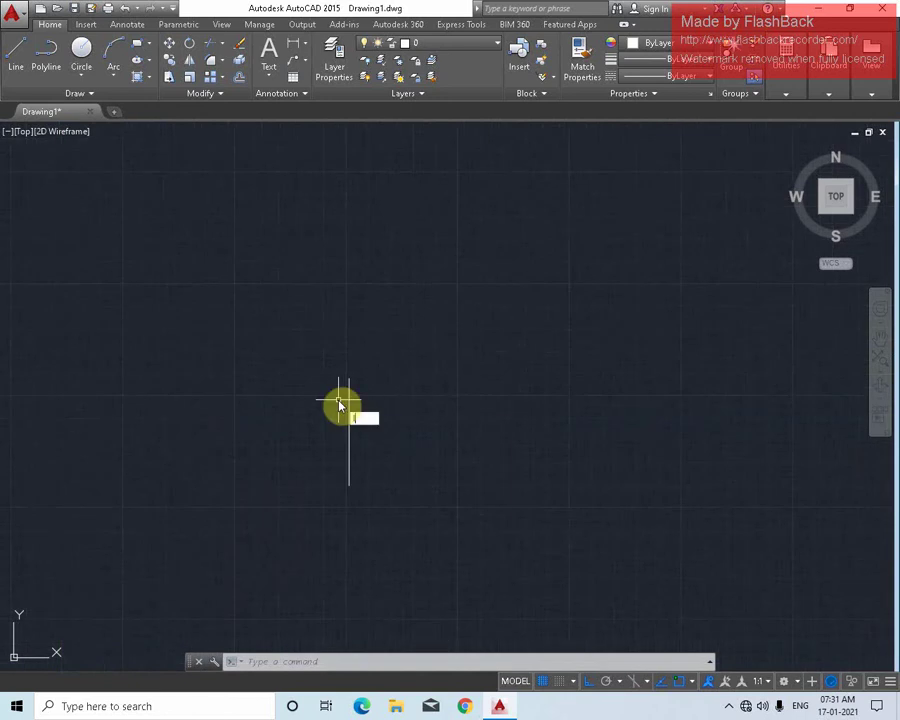
key("Return")
left_click(349, 378)
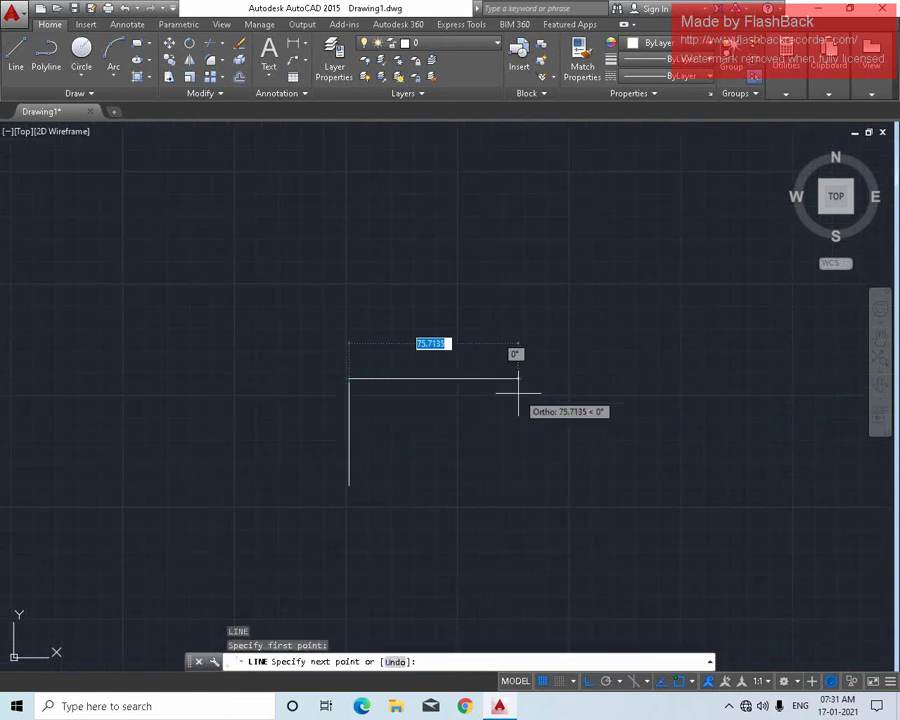
type("50")
key("Return")
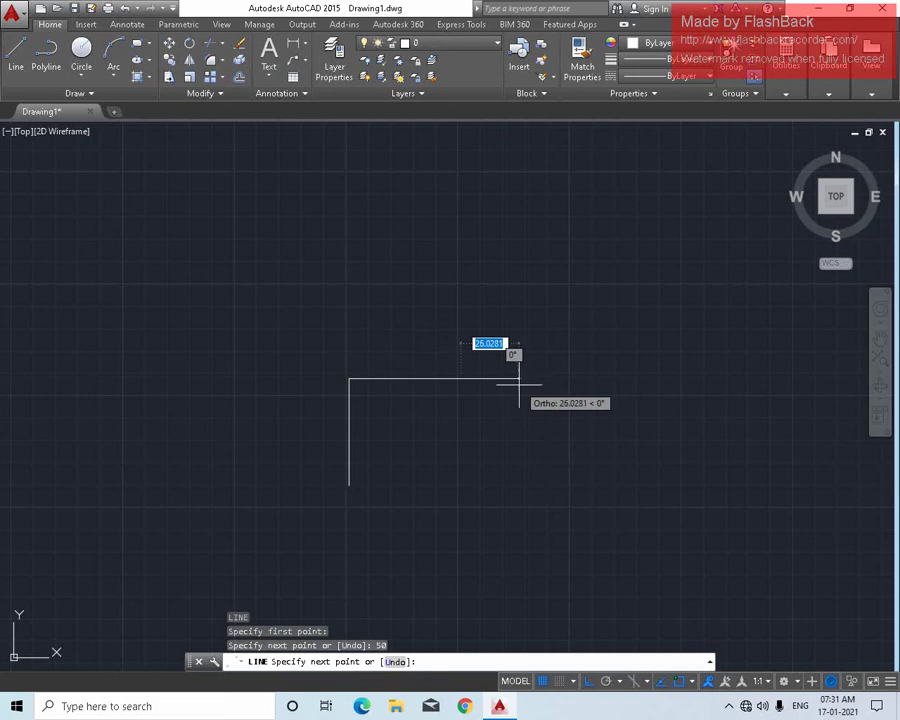
key("Escape")
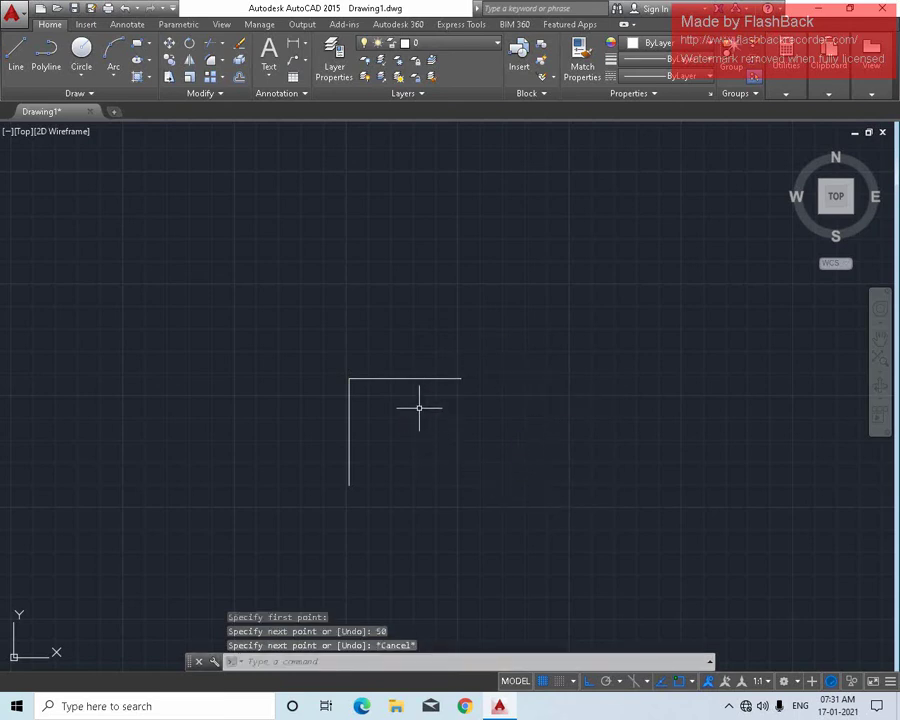
Mirror the top 50-unit line about a horizontal axis through the vertical line's midpoint, keeping the original.
left_click(419, 407)
left_click(396, 318)
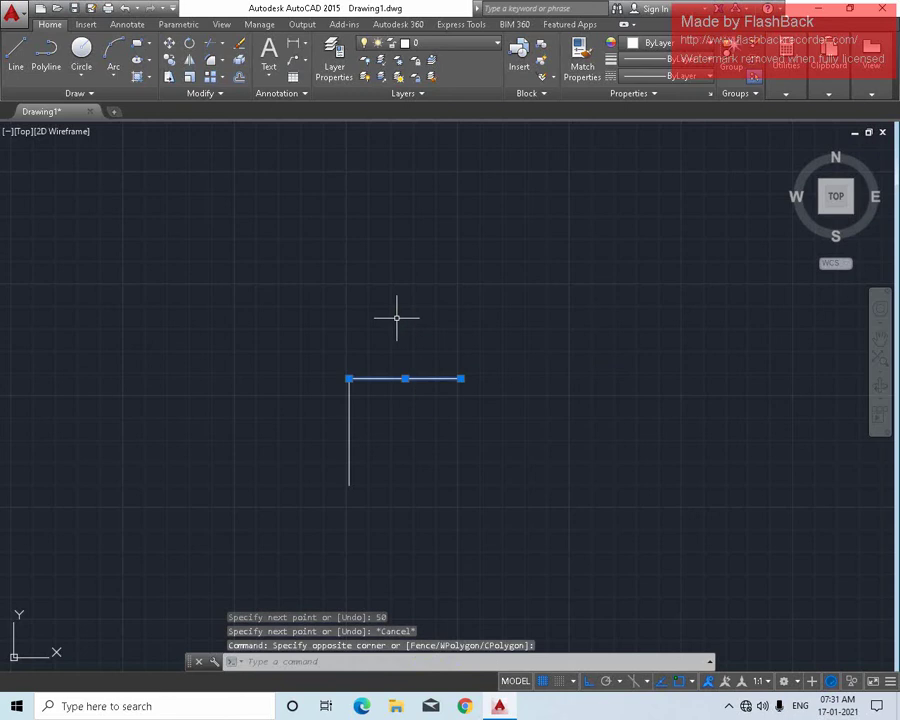
type("M")
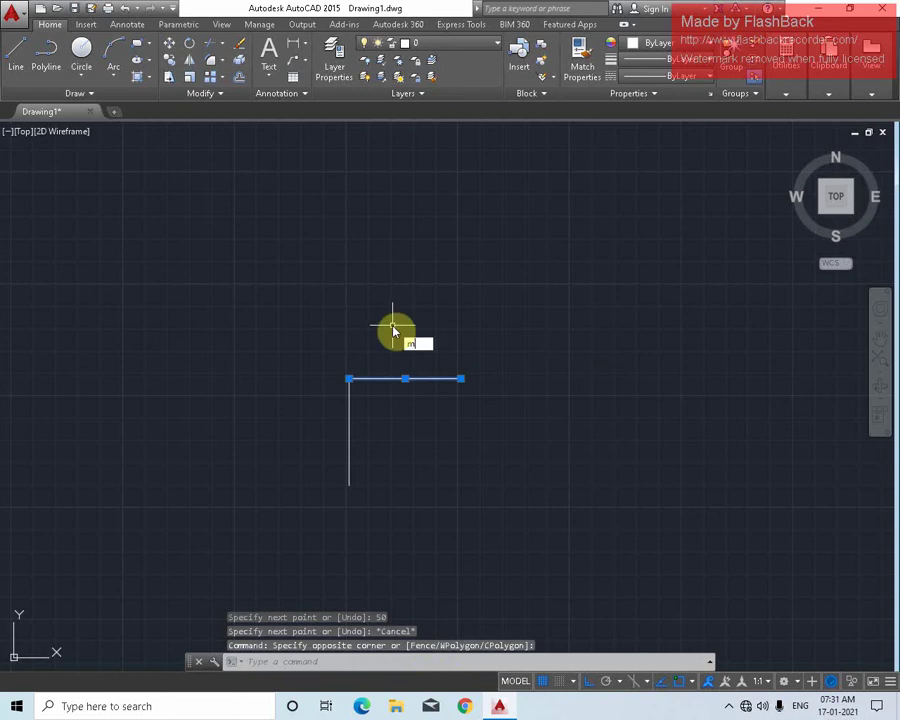
type("I")
key("Return")
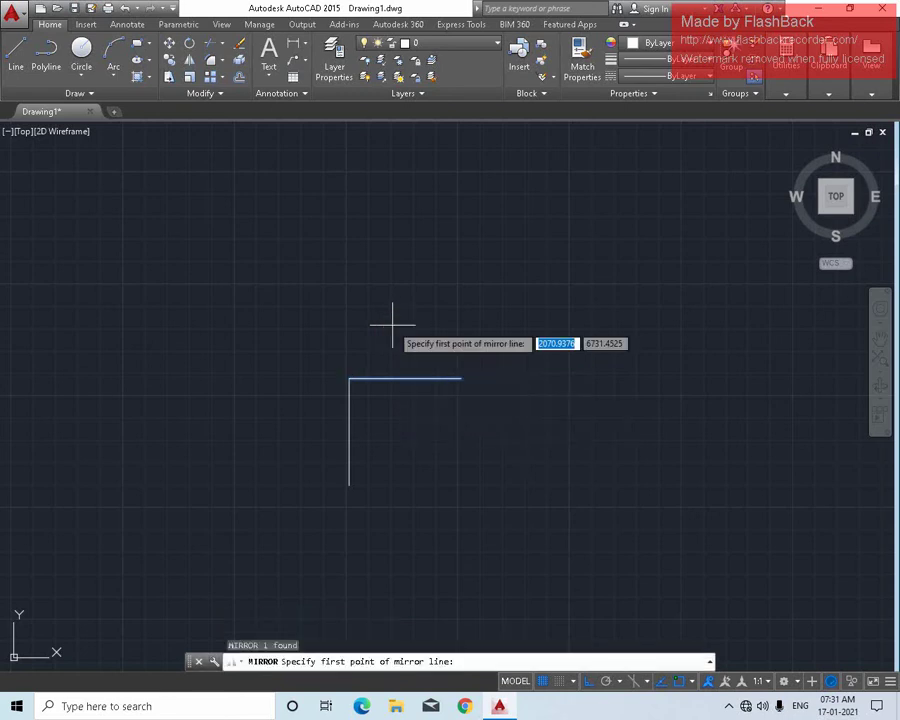
left_click(349, 433)
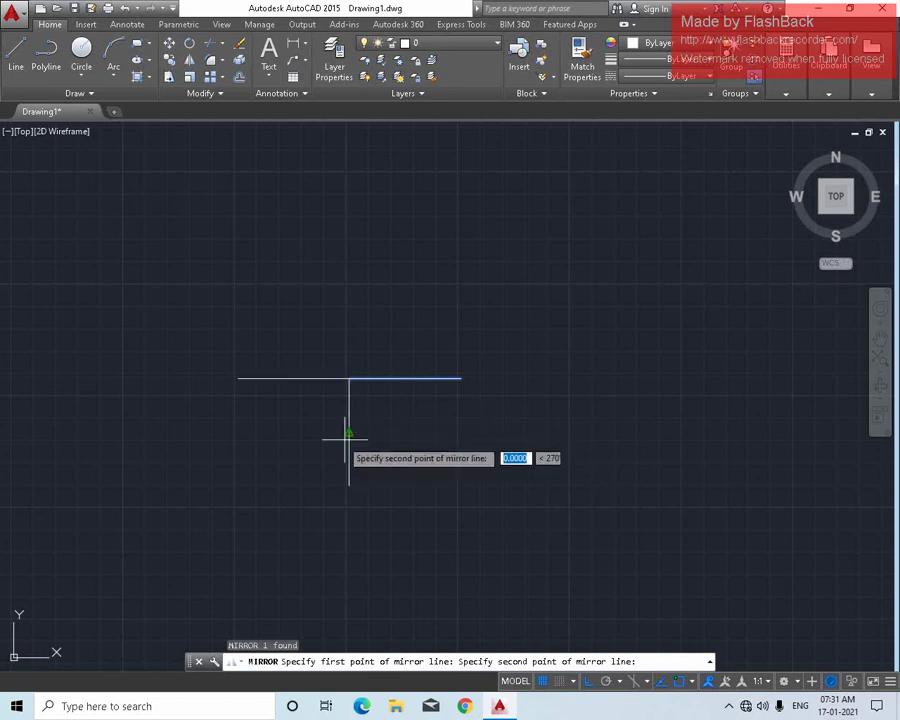
left_click(495, 437)
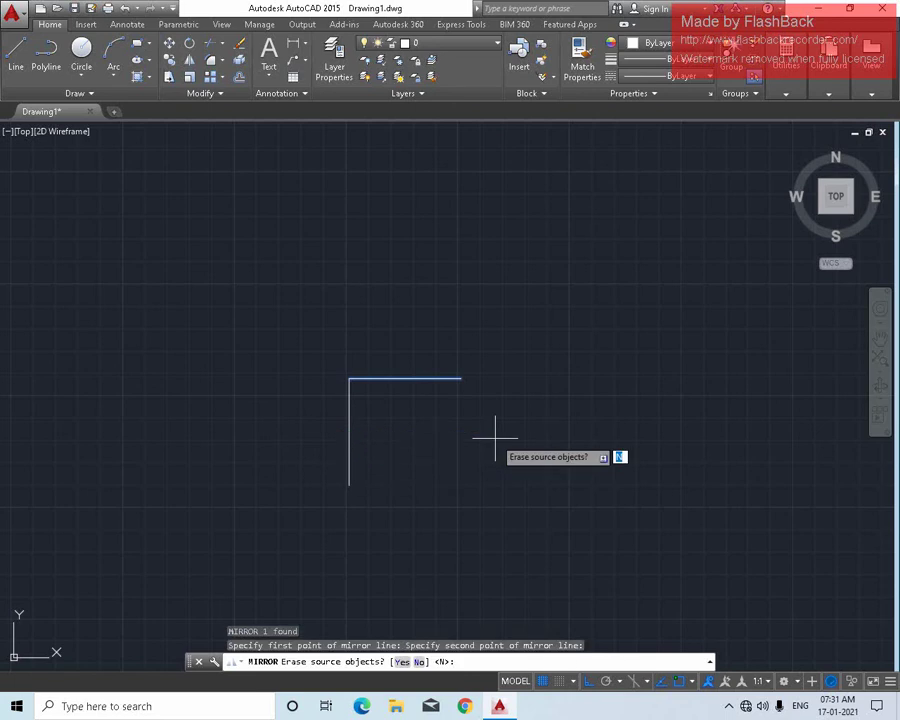
key("Return")
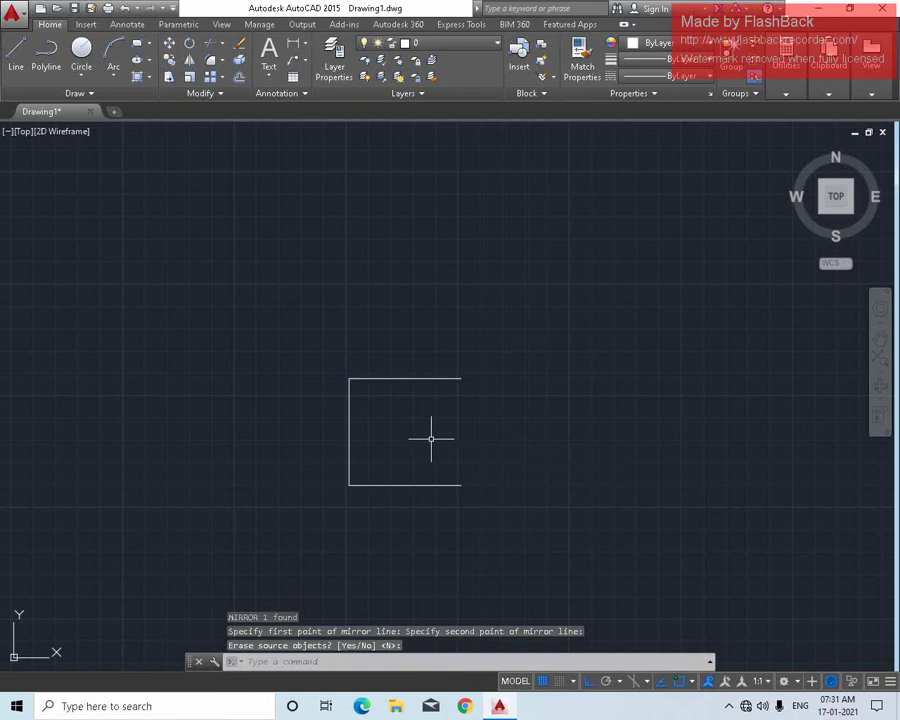
scroll(406, 412, "down", 1)
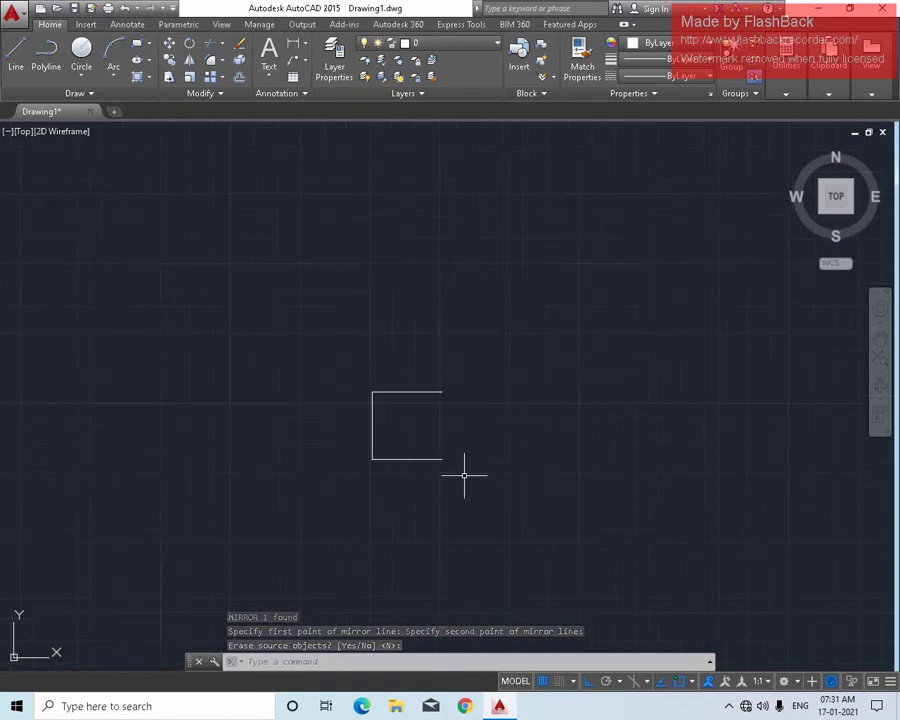
scroll(455, 525, "down", 2)
middle_click_drag(450, 530, 384, 232)
scroll(344, 250, "down", 3)
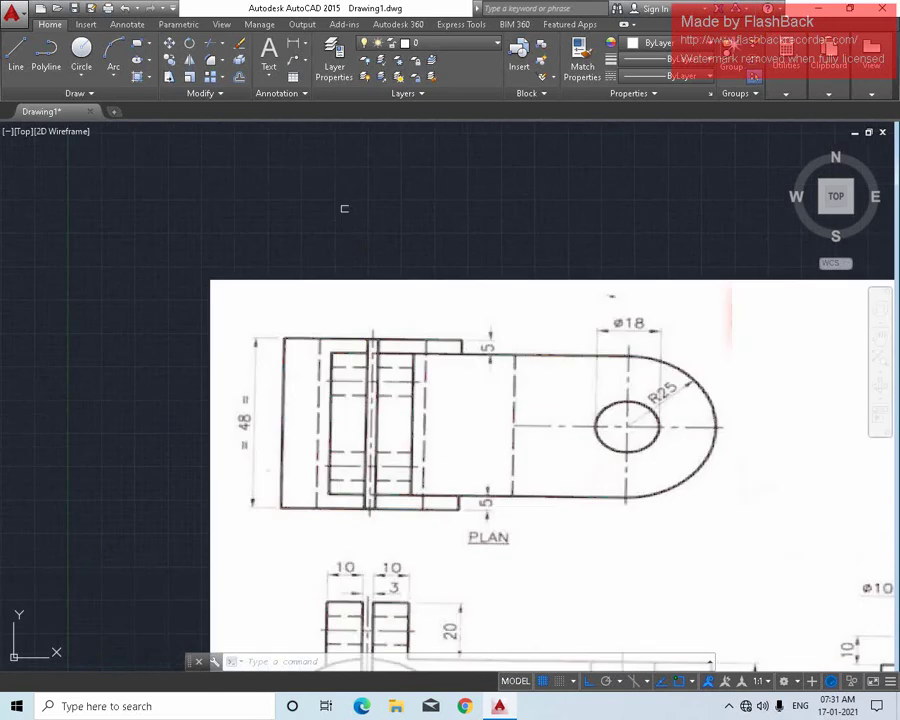
scroll(461, 341, "up", 3)
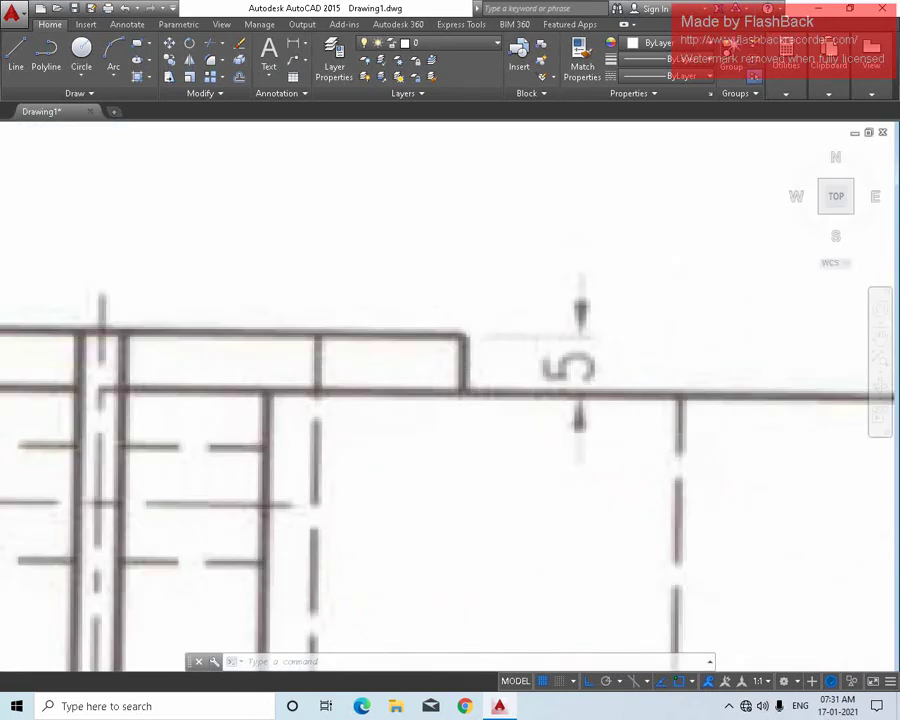
scroll(344, 277, "down", 4)
middle_click_drag(410, 294, 369, 207)
scroll(420, 336, "down", 2)
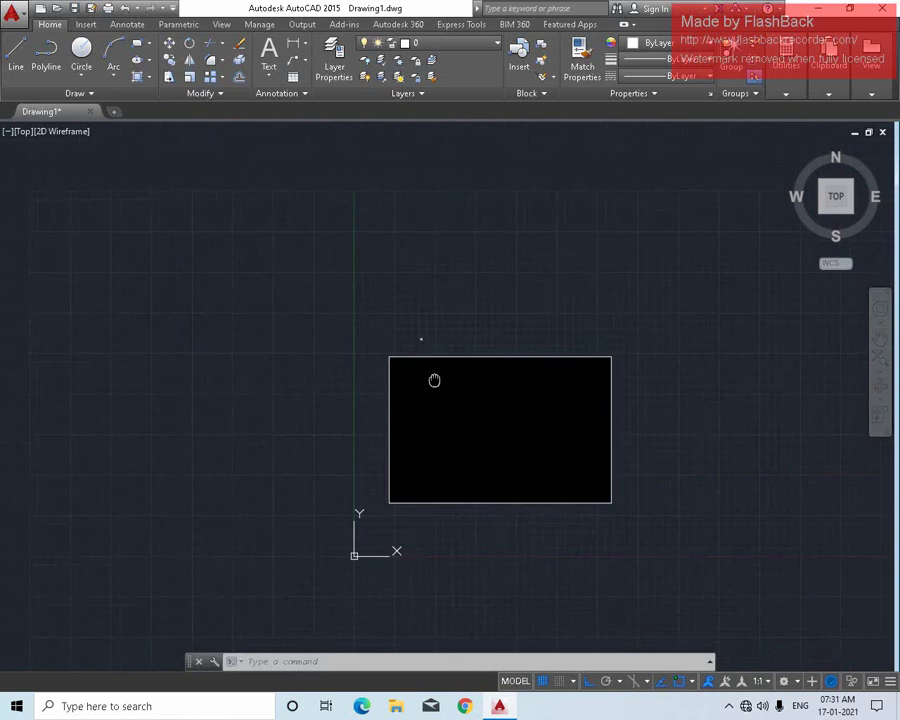
scroll(442, 345, "up", 3)
scroll(540, 438, "up", 3)
scroll(481, 455, "up", 2)
scroll(481, 455, "down", 2)
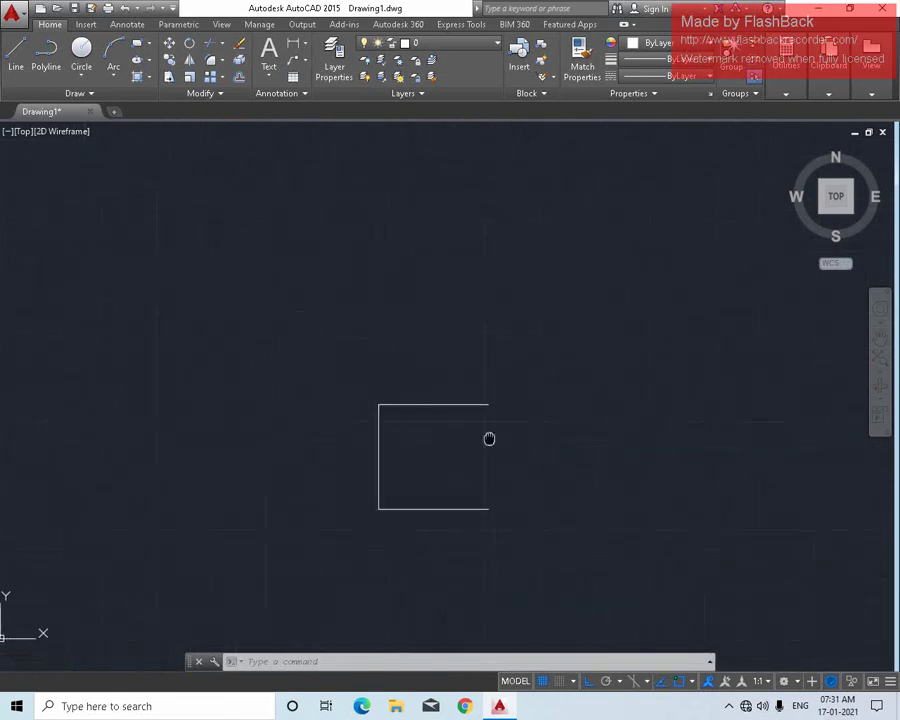
scroll(488, 436, "up", 2)
middle_click_drag(488, 436, 430, 349)
Draw a 5-unit vertical tick down from the rectangle's top-right corner.
type("l")
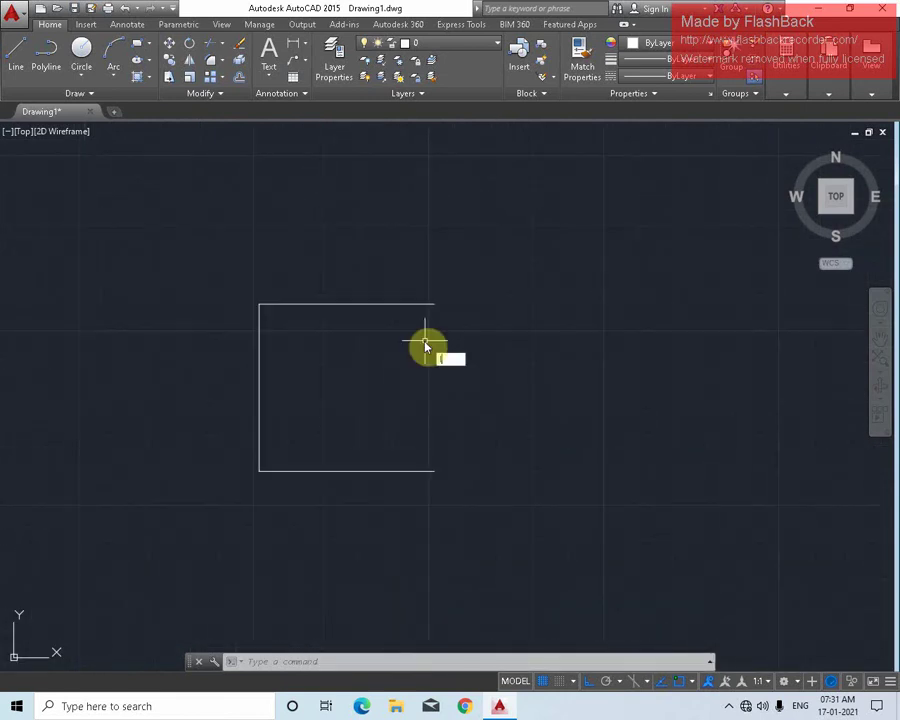
key("Return")
left_click(433, 303)
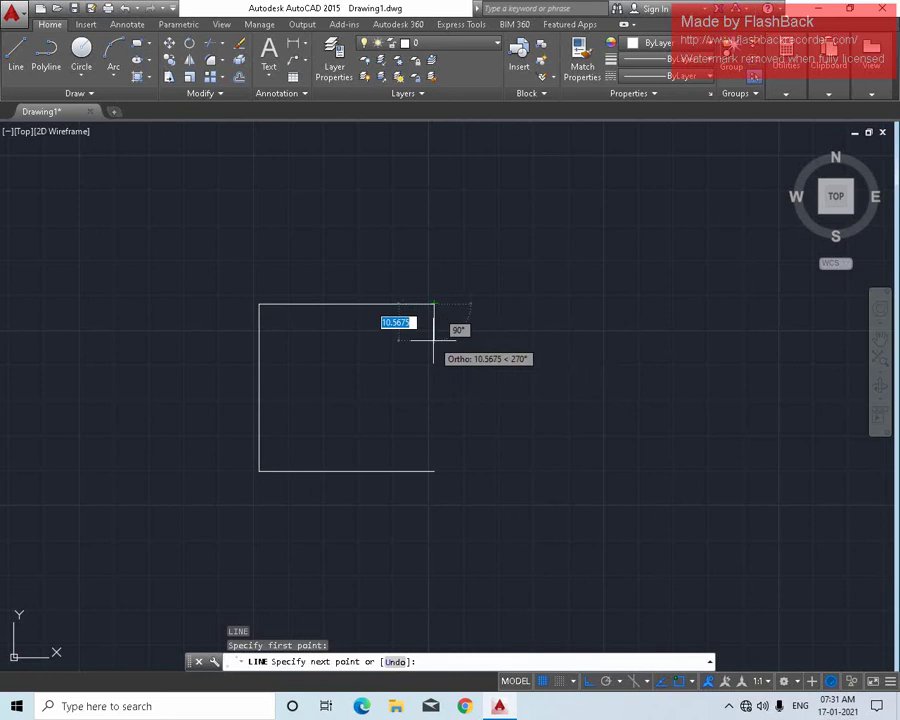
type("5")
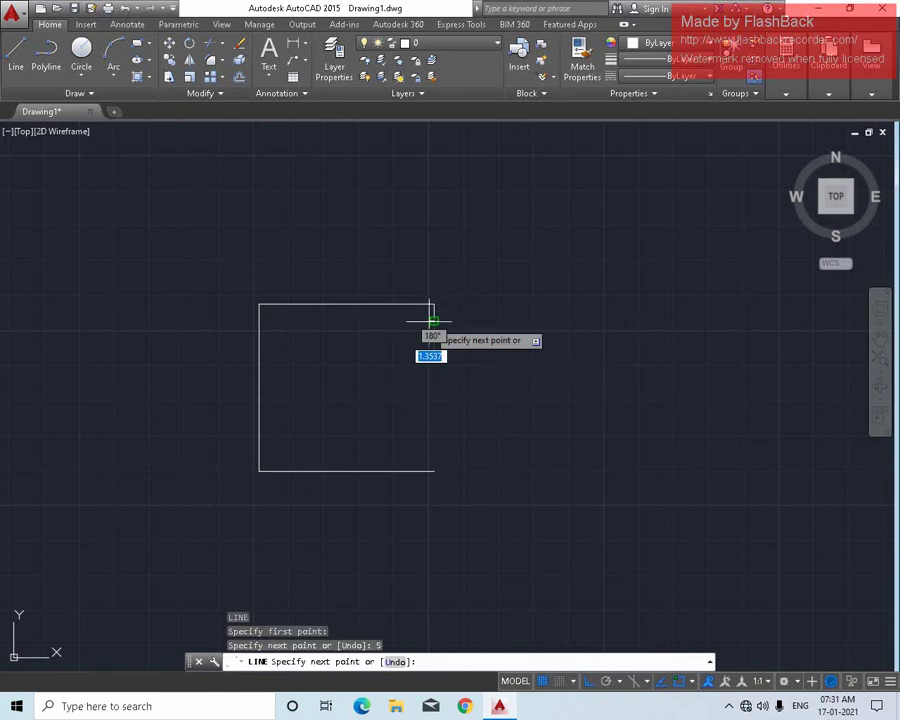
key("Escape")
Mirror the tick about the horizontal midline onto the bottom-right corner, keeping the source.
scroll(448, 320, "up", 3)
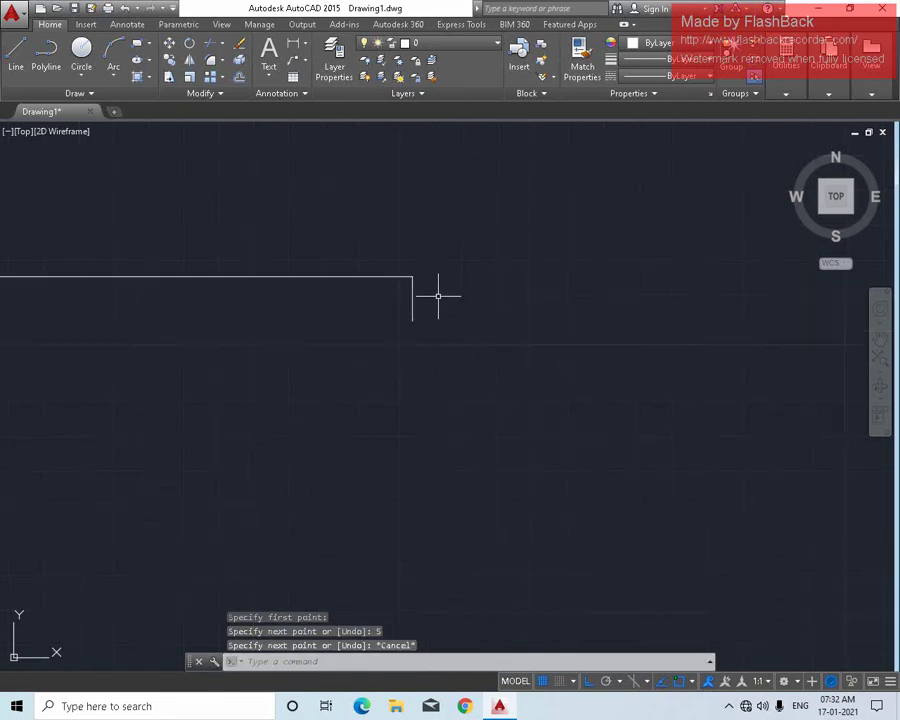
left_click(412, 291)
left_click(382, 297)
scroll(362, 418, "down", 2)
scroll(405, 347, "down", 5)
scroll(378, 374, "up", 4)
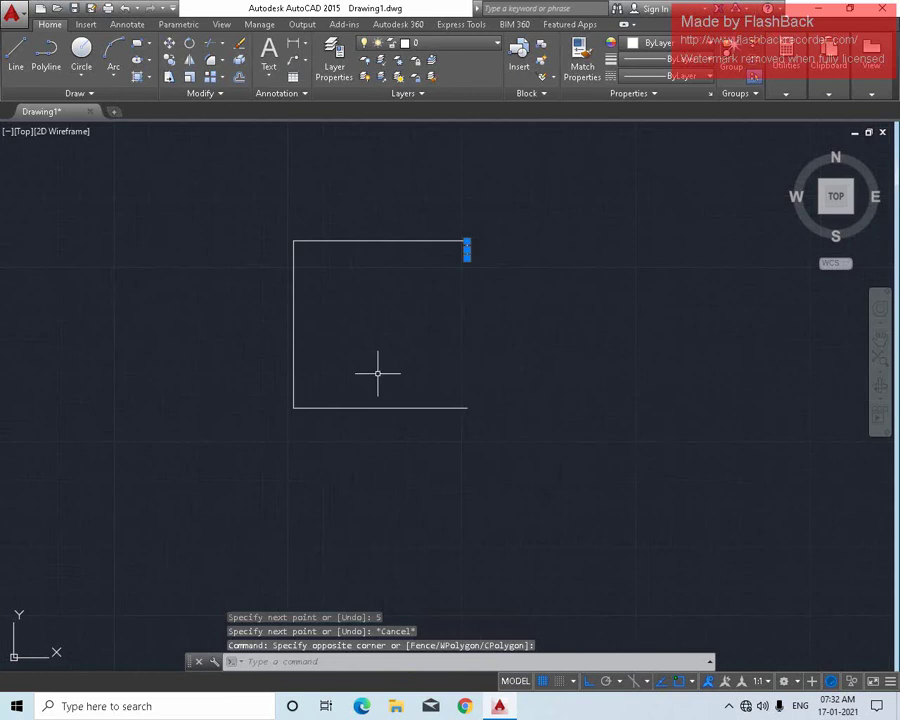
type("mi")
key("Return")
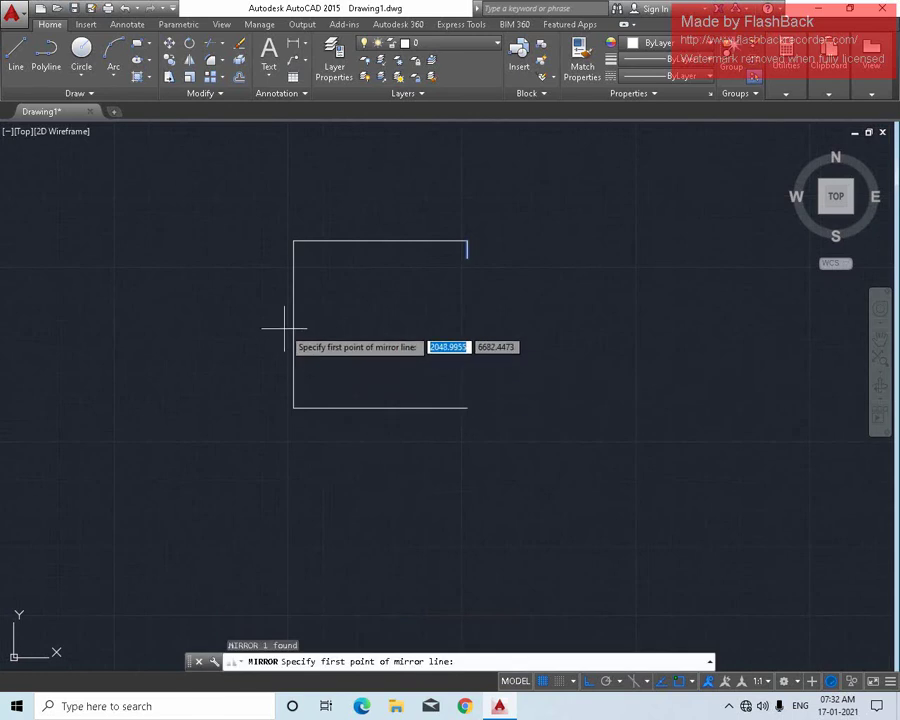
left_click(293, 325)
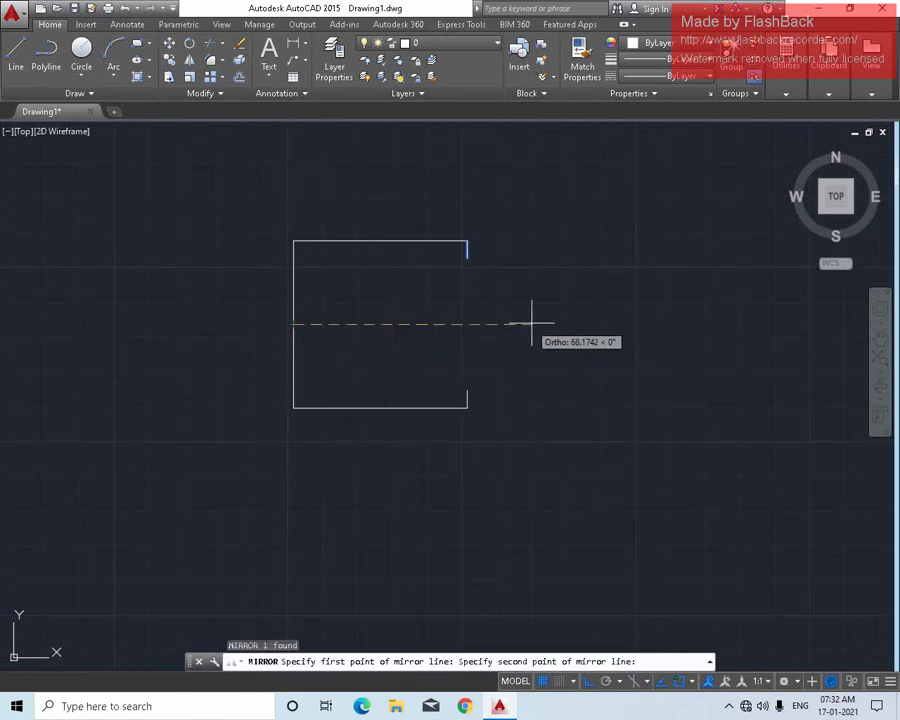
left_click(529, 323)
key("Return")
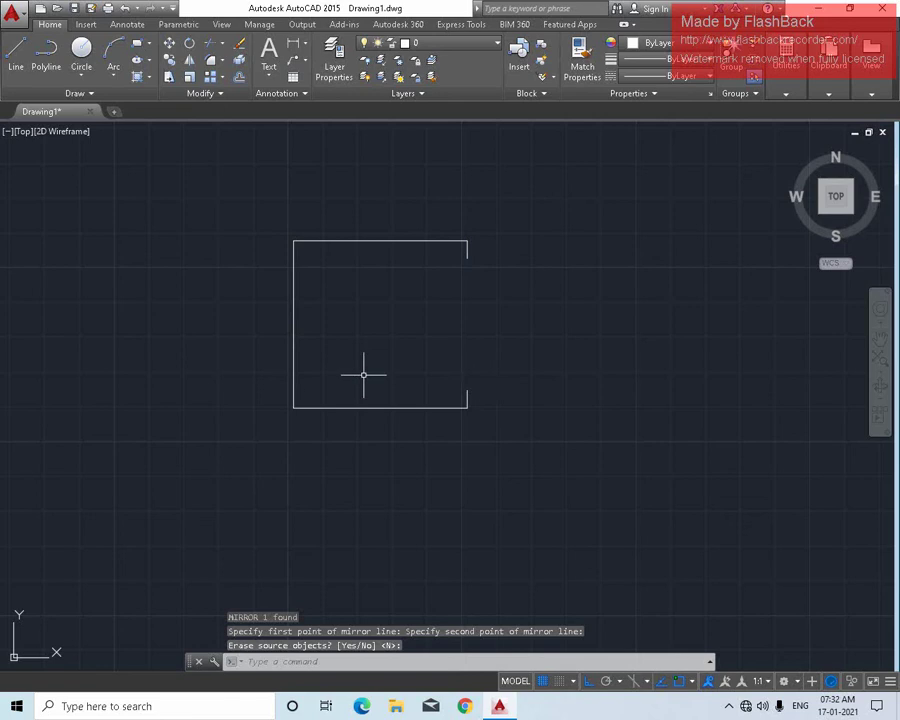
Pan and zoom to recentre the outline in the view.
scroll(430, 415, "down", 3)
middle_click_drag(436, 422, 372, 380)
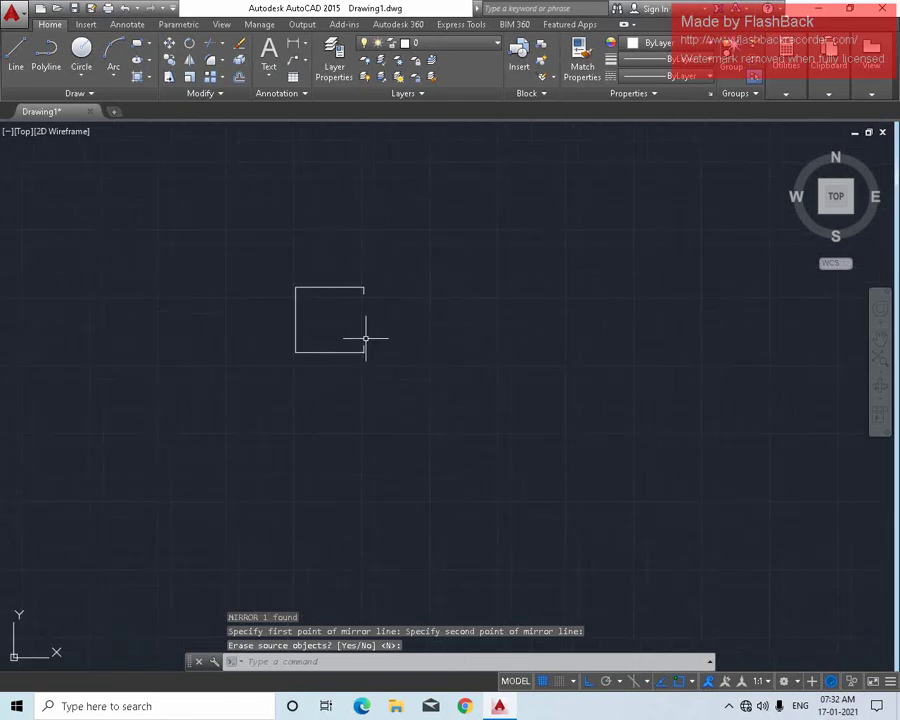
scroll(366, 338, "up", 5)
scroll(315, 368, "down", 2)
scroll(336, 380, "down", 2)
middle_click_drag(336, 380, 366, 392)
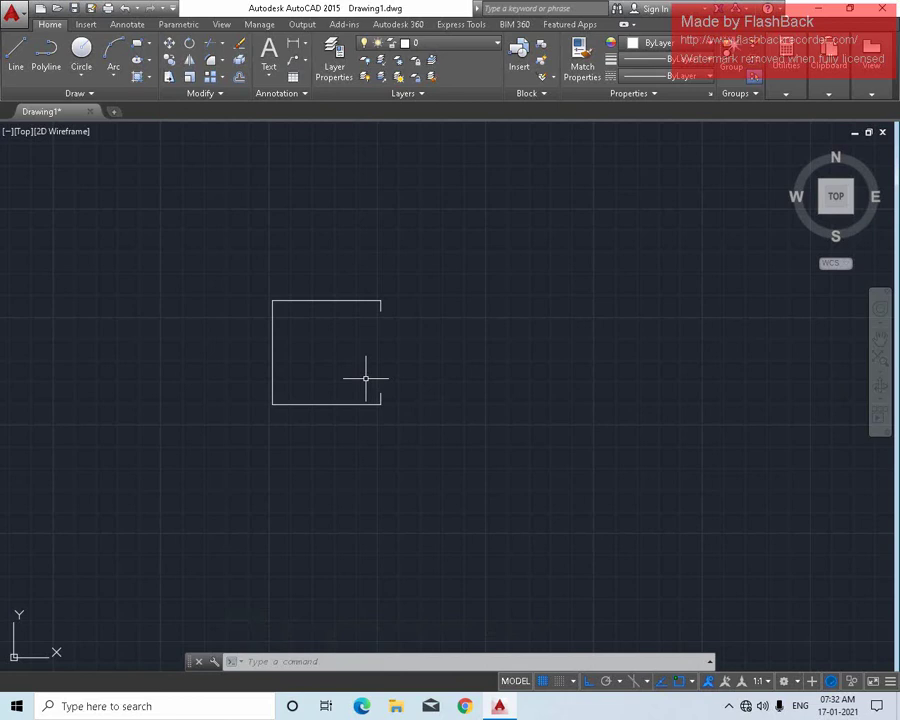
scroll(366, 381, "down", 5)
Paste the reference image of the bracket views with Ctrl+V and pan to see all of it.
key("ctrl+v")
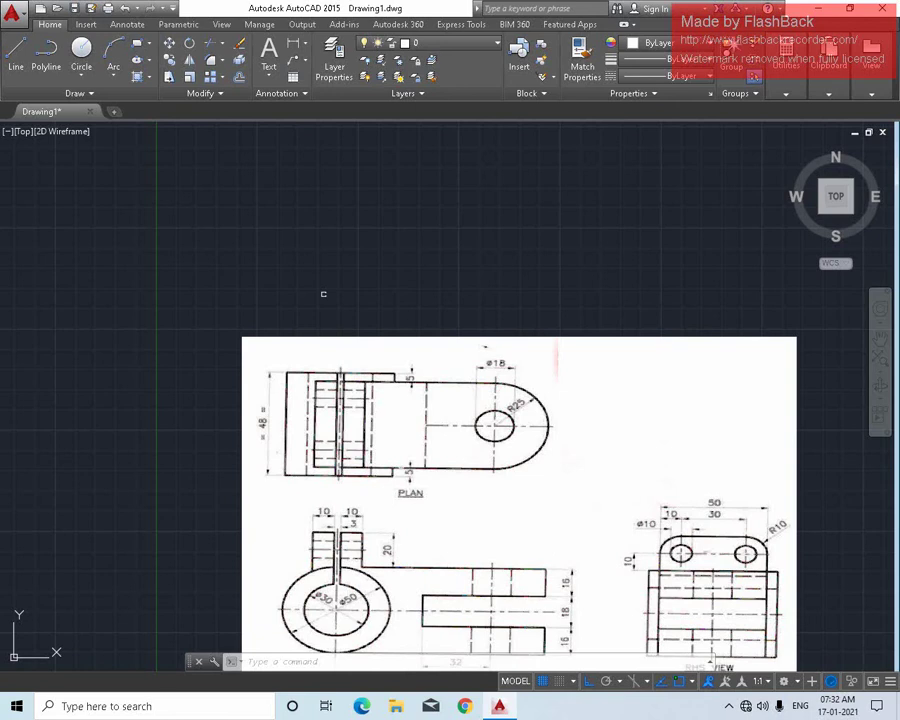
scroll(406, 433, "up", 4)
scroll(406, 433, "down", 4)
middle_click_drag(323, 294, 386, 251)
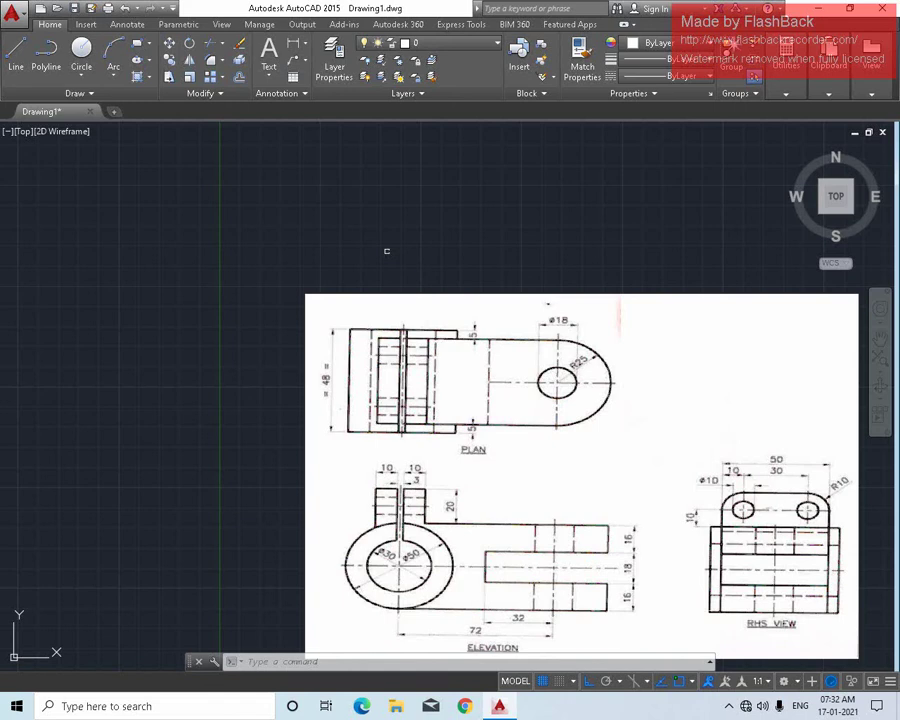
Zoom and pan back to centre the drawn outline in the view.
scroll(386, 251, "up", 5)
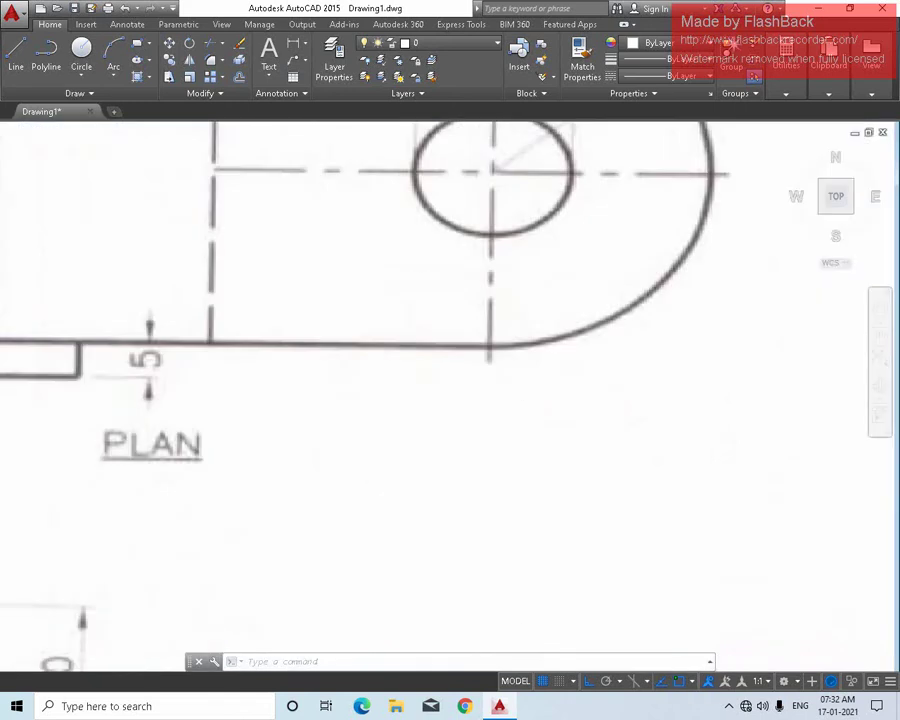
scroll(386, 251, "down", 6)
scroll(380, 378, "up", 4)
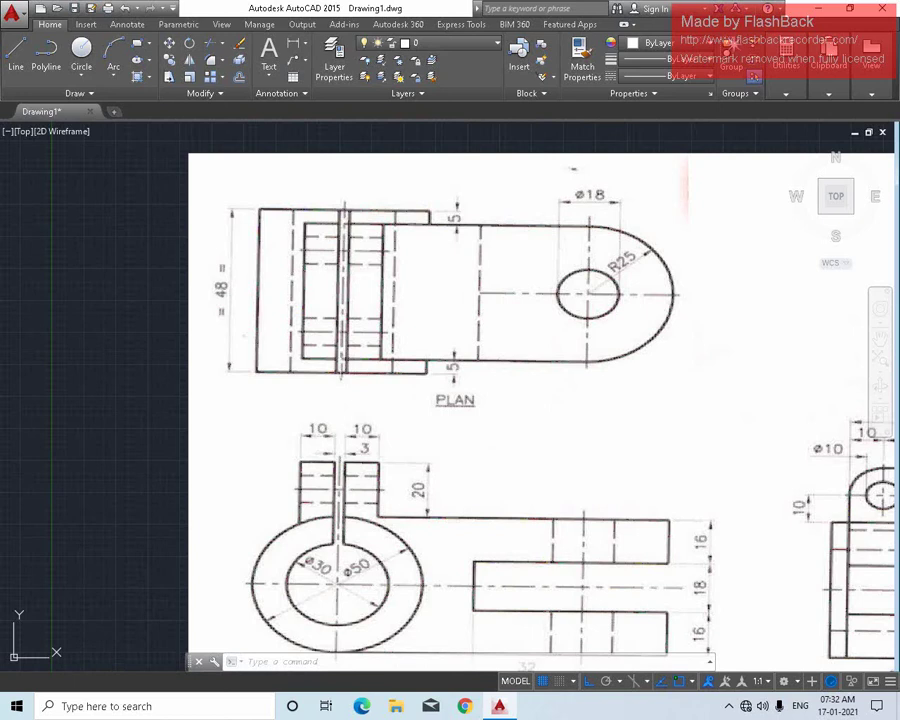
scroll(338, 370, "down", 5)
middle_click_drag(334, 305, 376, 388)
scroll(382, 386, "up", 5)
scroll(341, 376, "down", 5)
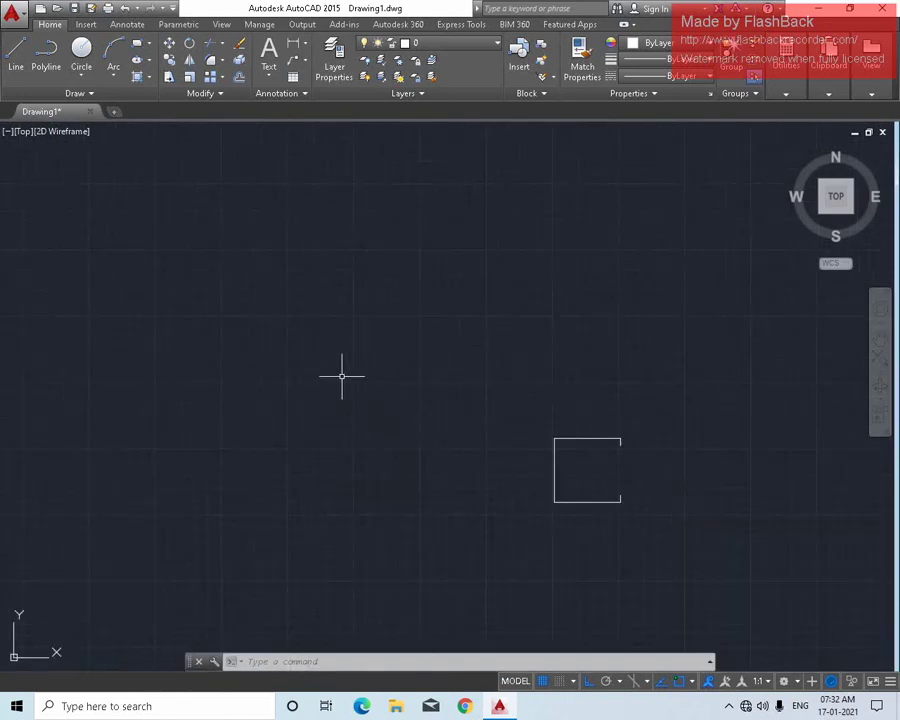
scroll(669, 500, "up", 6)
scroll(452, 407, "down", 2)
middle_click_drag(446, 414, 501, 435)
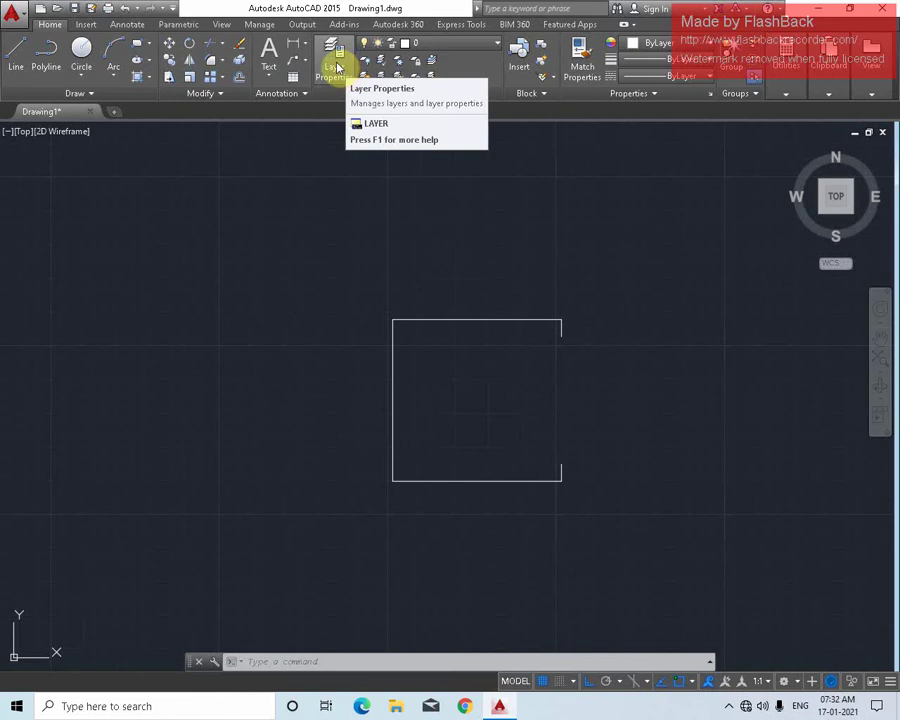
In Layer Properties, add a layer named 'center line' and bring up its colour choices.
left_click(338, 67)
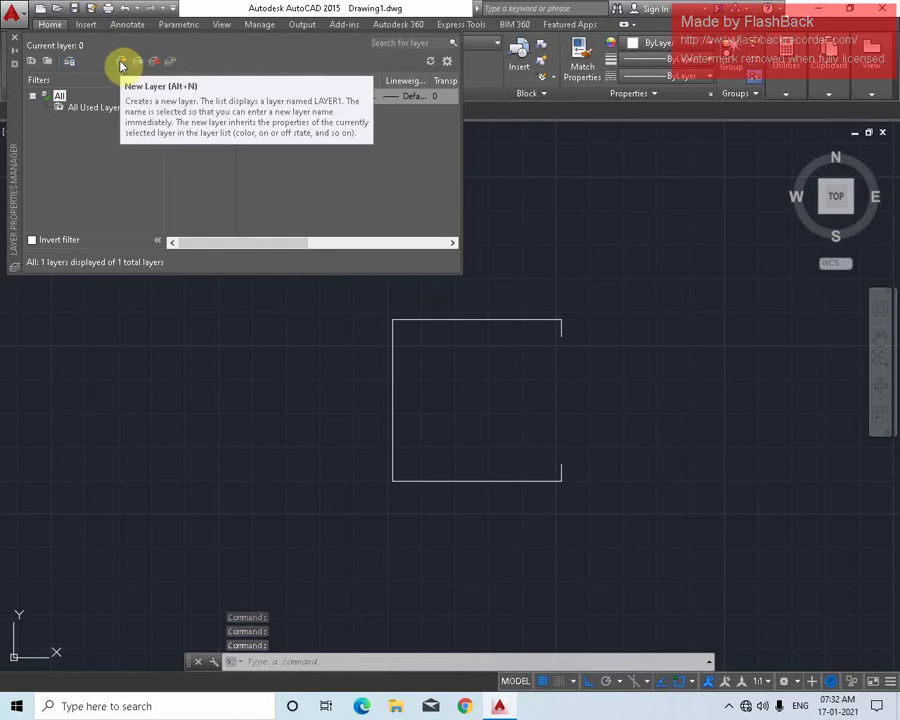
left_click(121, 66)
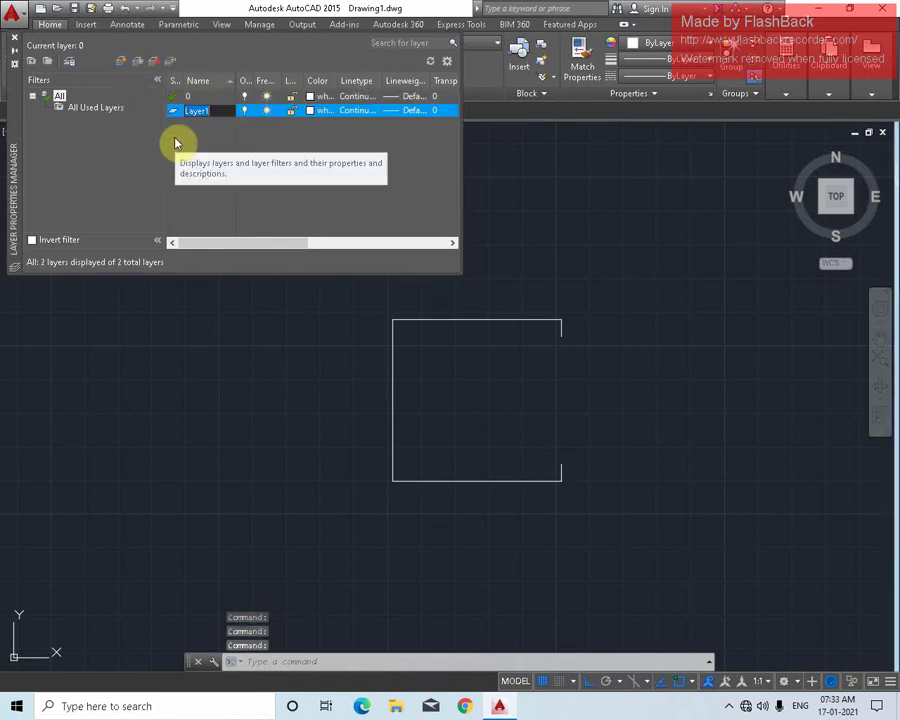
type("c")
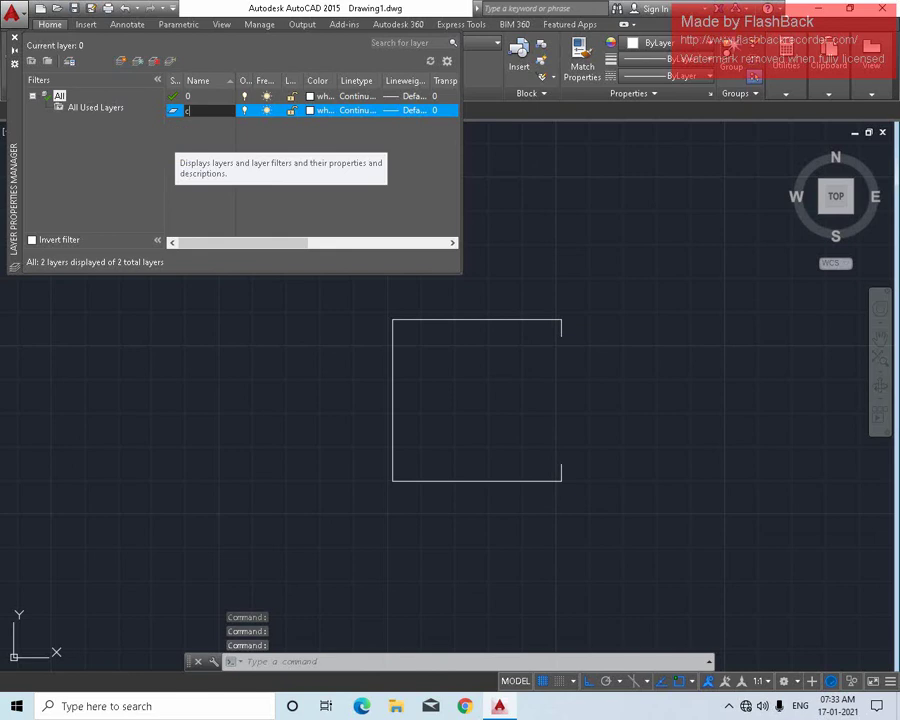
type("enter")
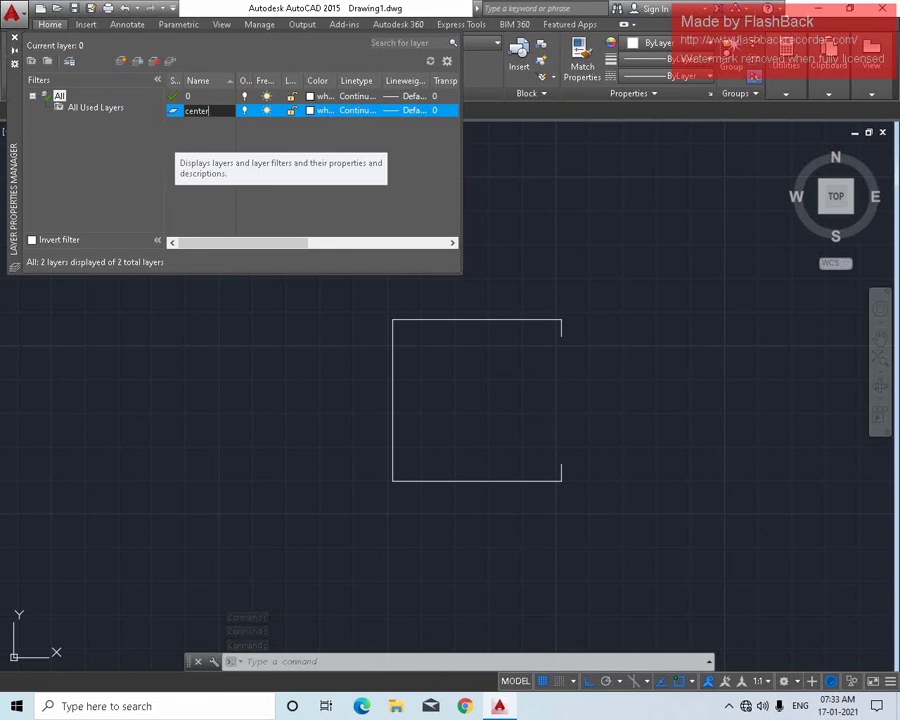
type(" line")
key("Return")
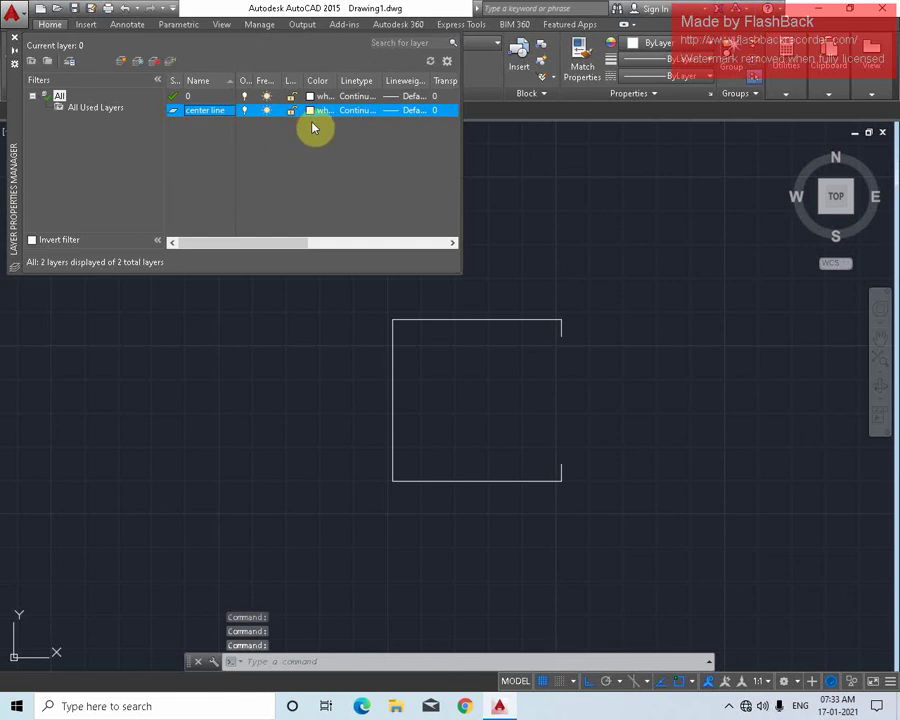
left_click(312, 111)
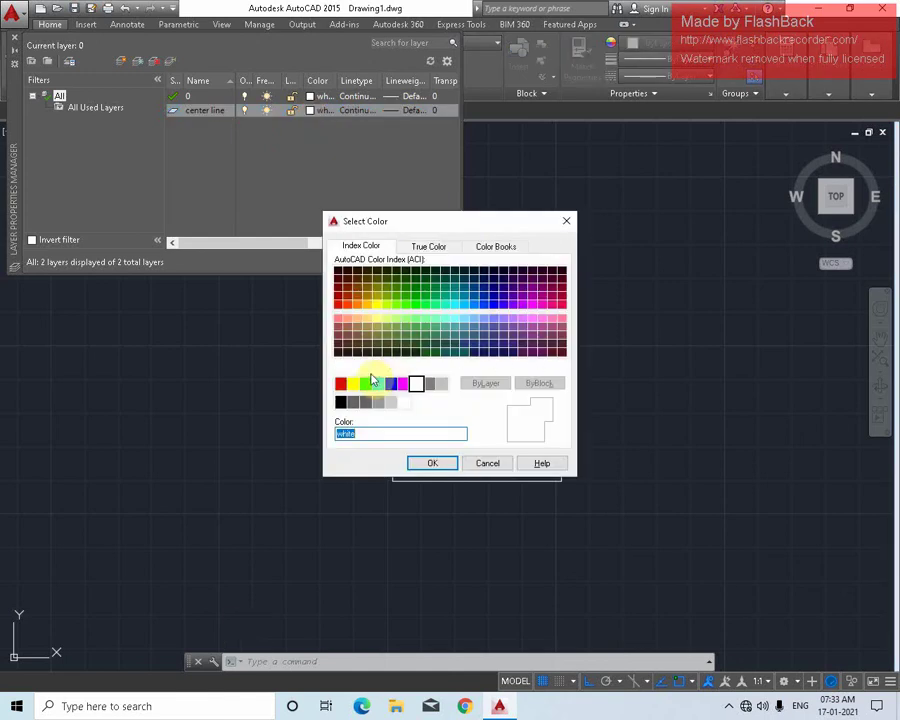
Set the center line layer's colour to red and load the CENTER linetype.
left_click(340, 385)
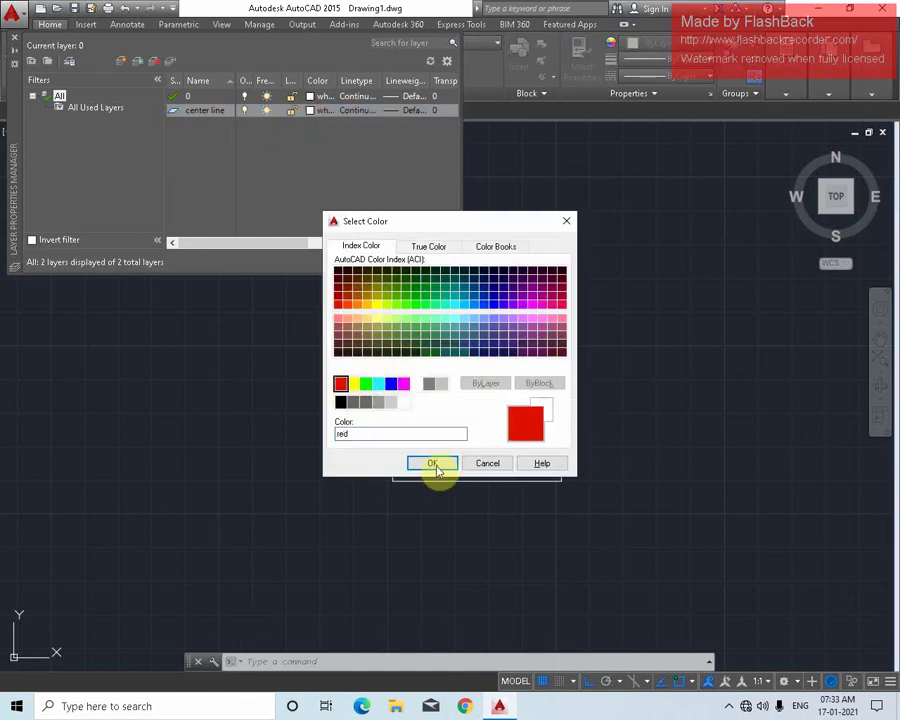
left_click(433, 463)
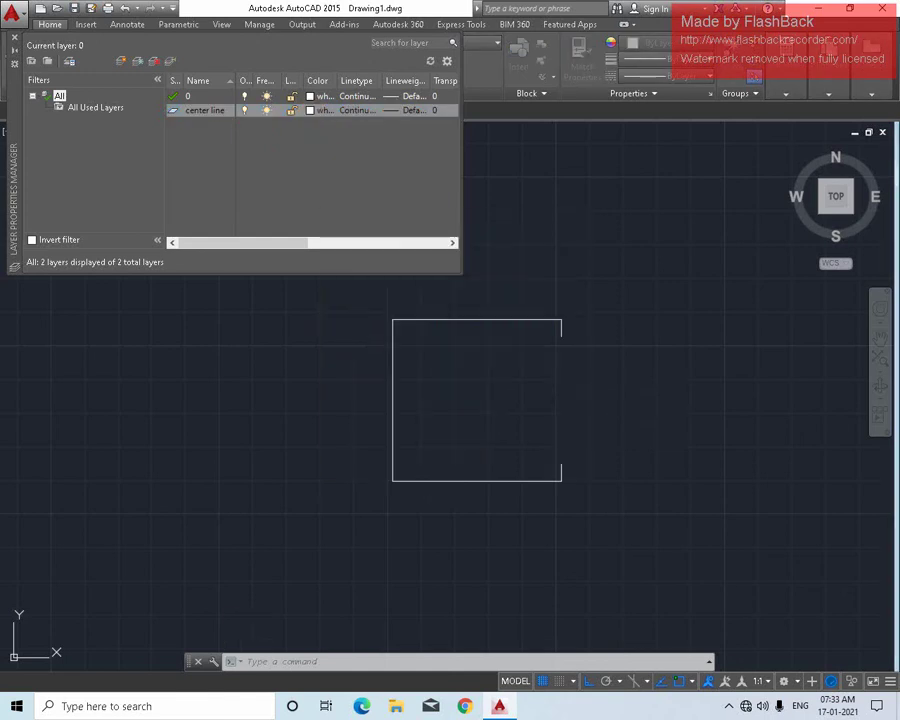
left_click(380, 112)
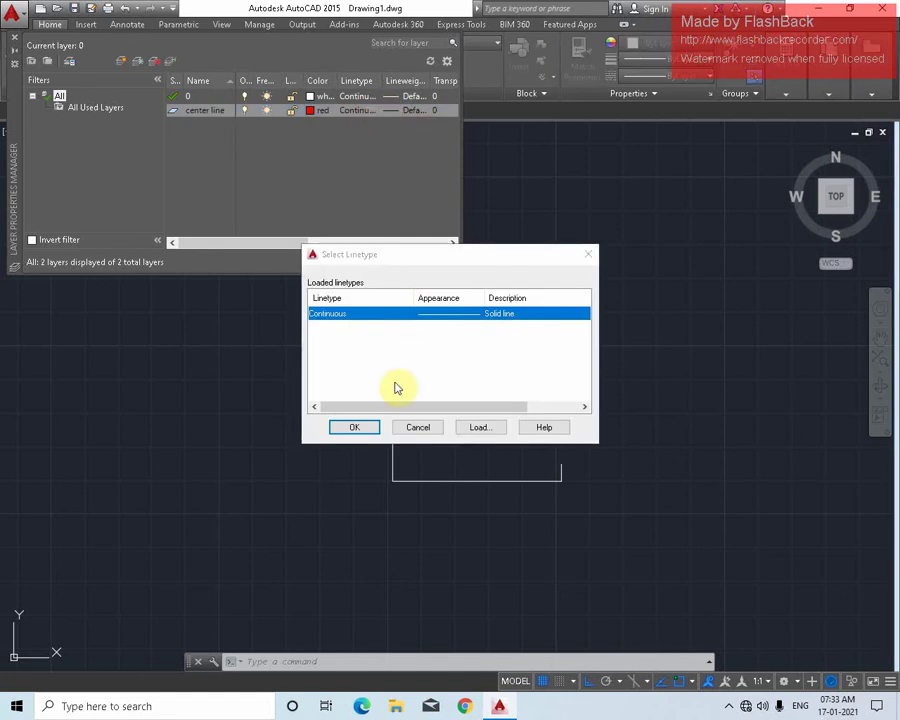
left_click(484, 431)
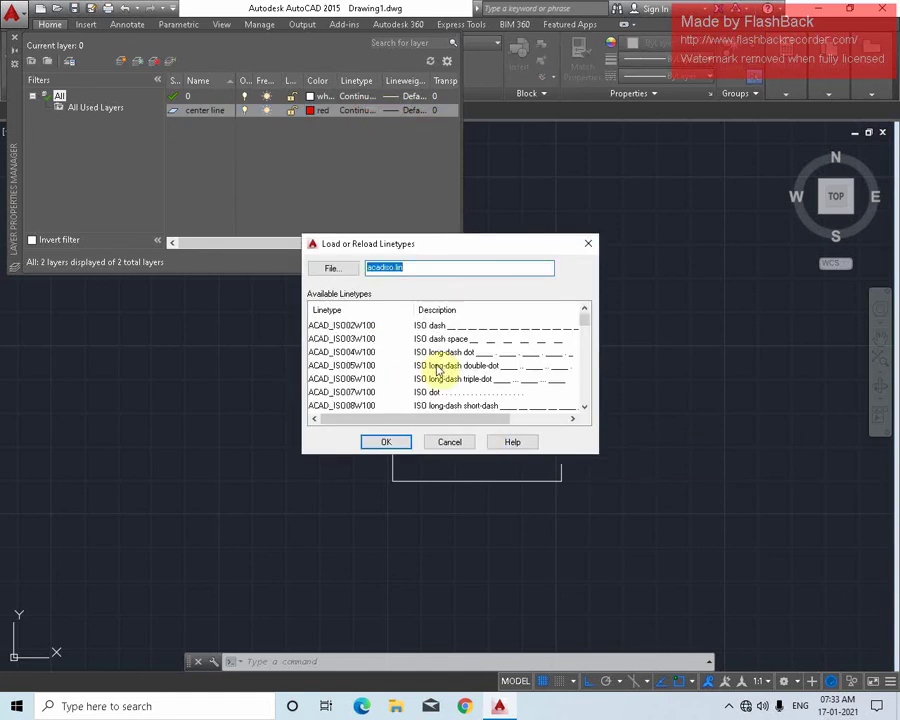
scroll(432, 366, "down", 5)
scroll(410, 358, "down", 3)
scroll(402, 356, "up", 1)
scroll(400, 355, "up", 2)
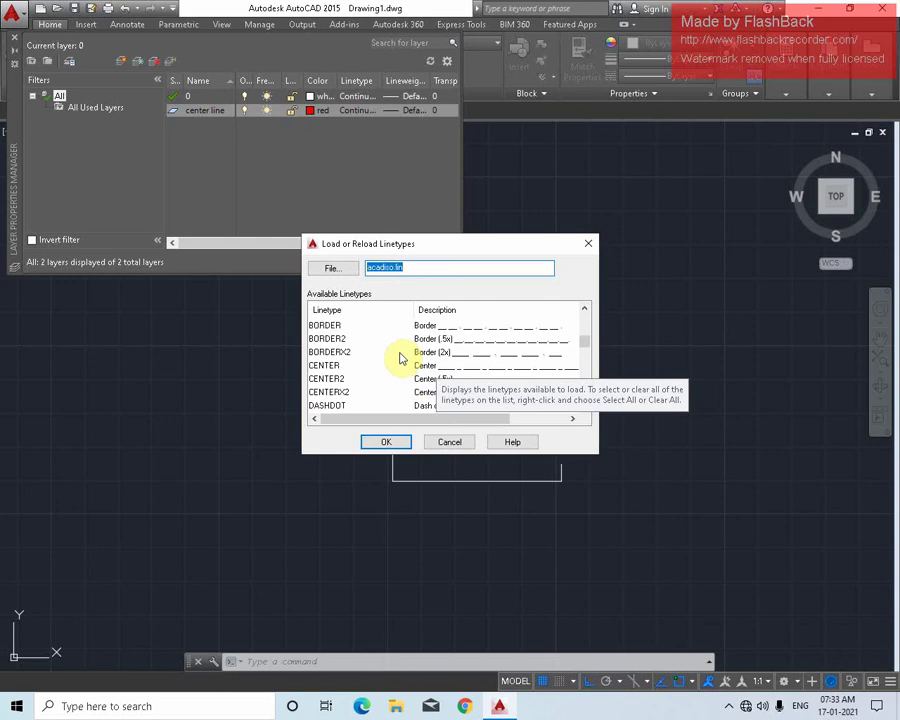
left_click(424, 366)
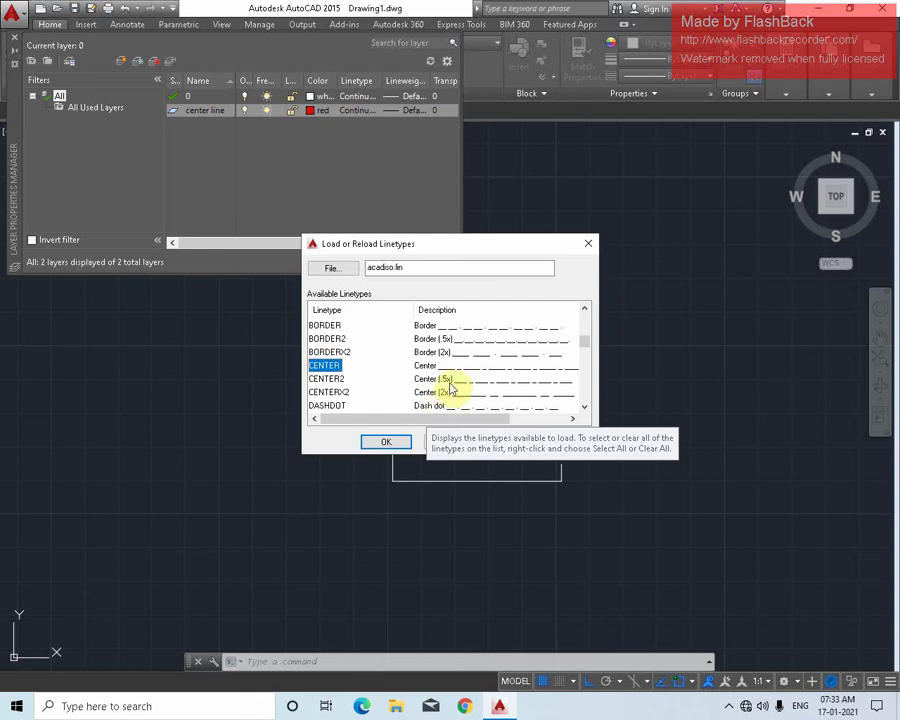
left_click(405, 446)
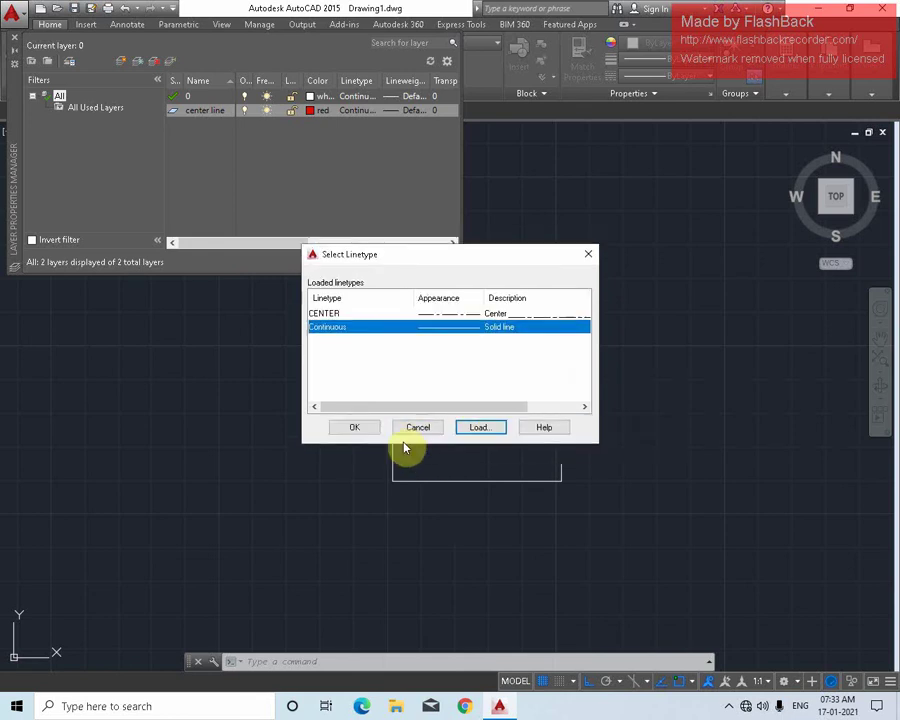
Assign CENTER as the layer's linetype and close the layer manager.
left_click(340, 314)
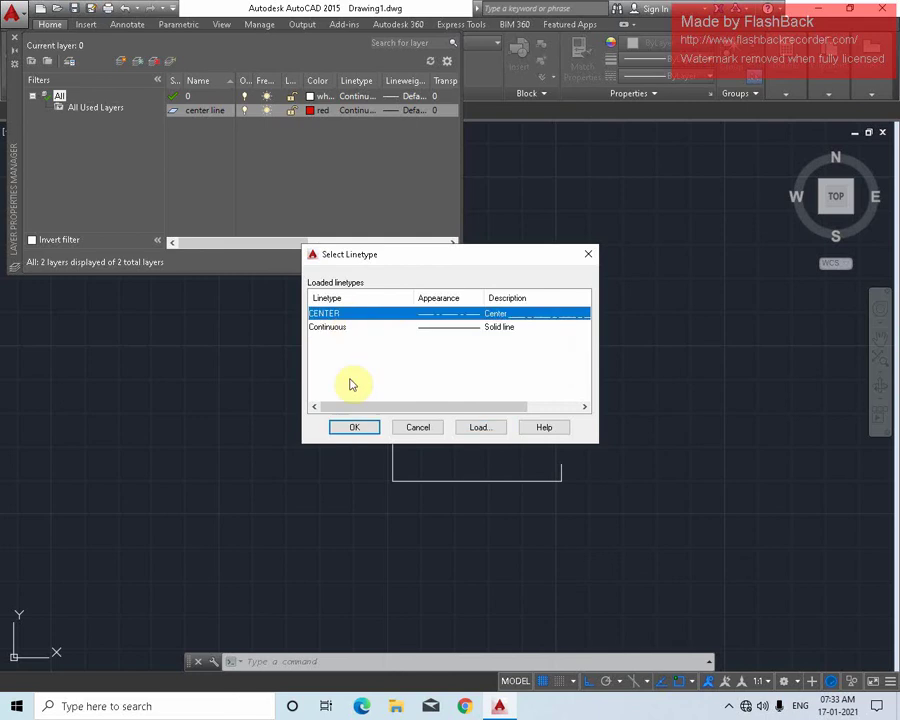
left_click(356, 428)
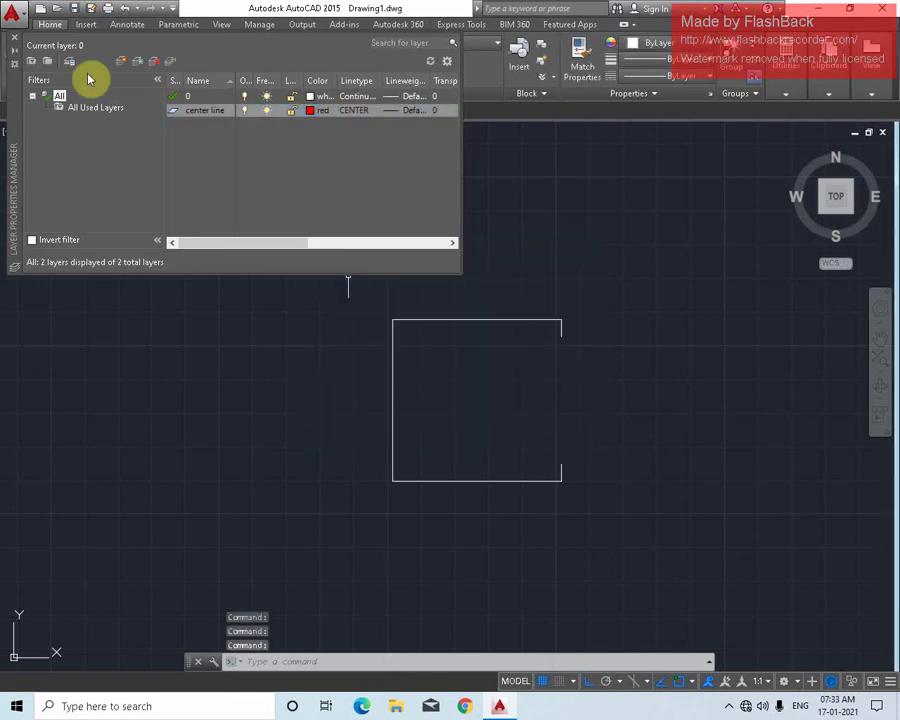
left_click(14, 37)
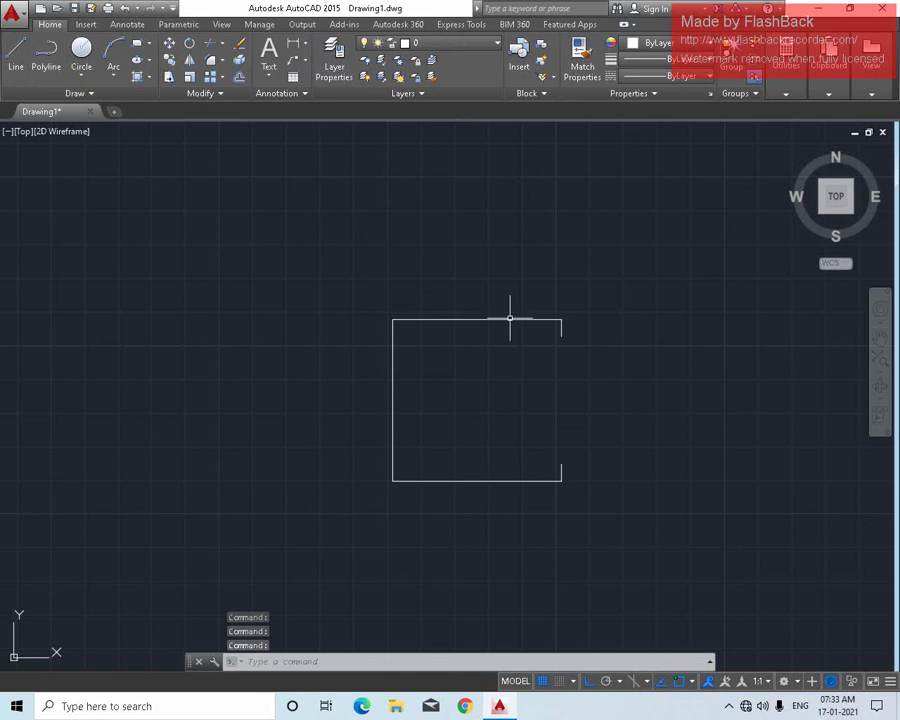
Draw a vertical line from the top edge's midpoint straight down to the bottom edge.
type("L")
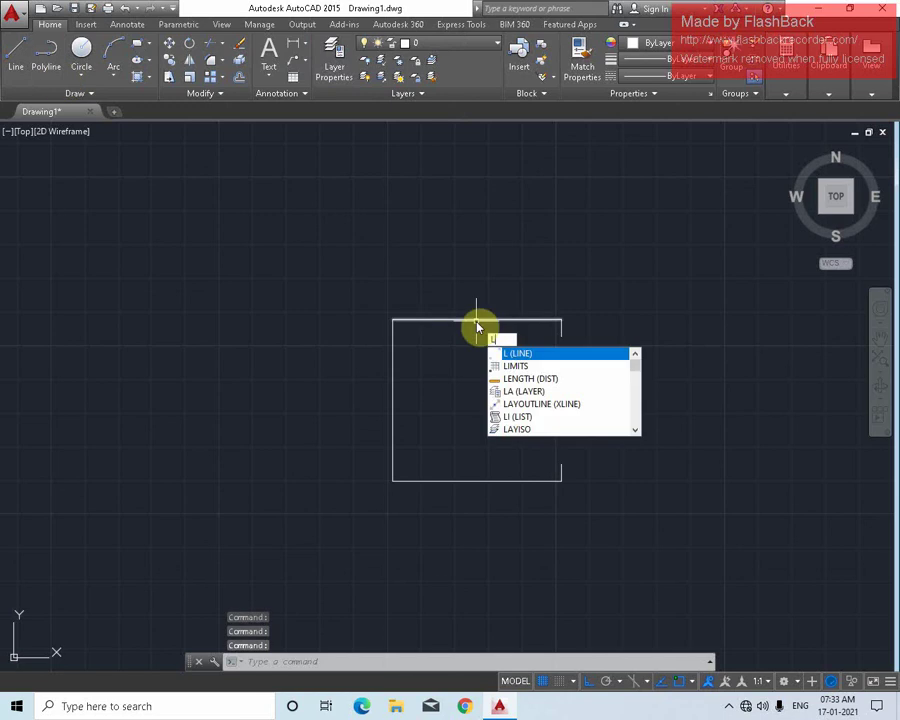
key("Return")
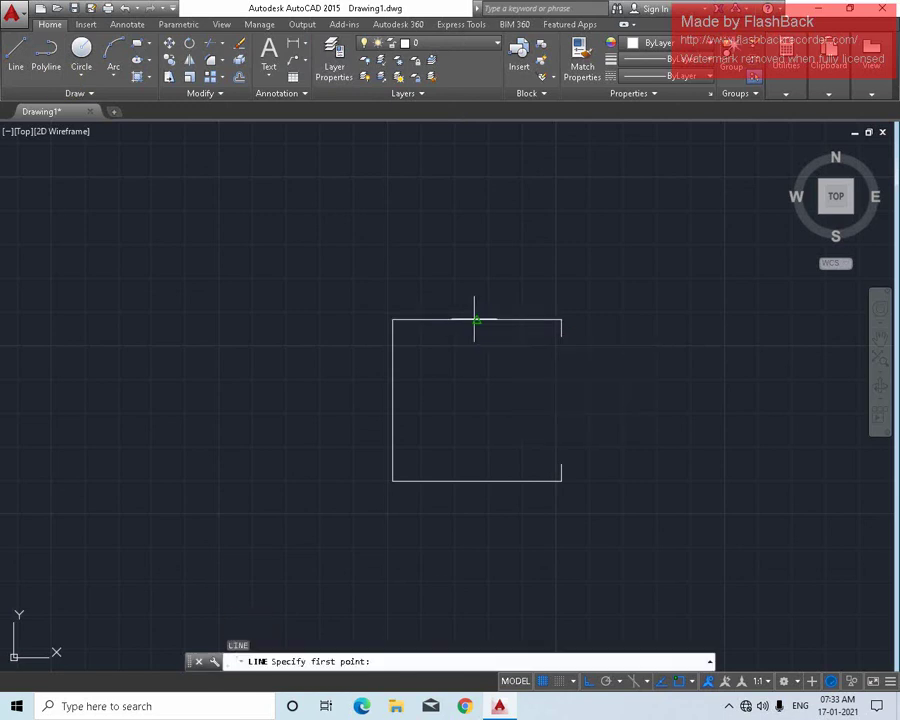
left_click(476, 320)
left_click(476, 481)
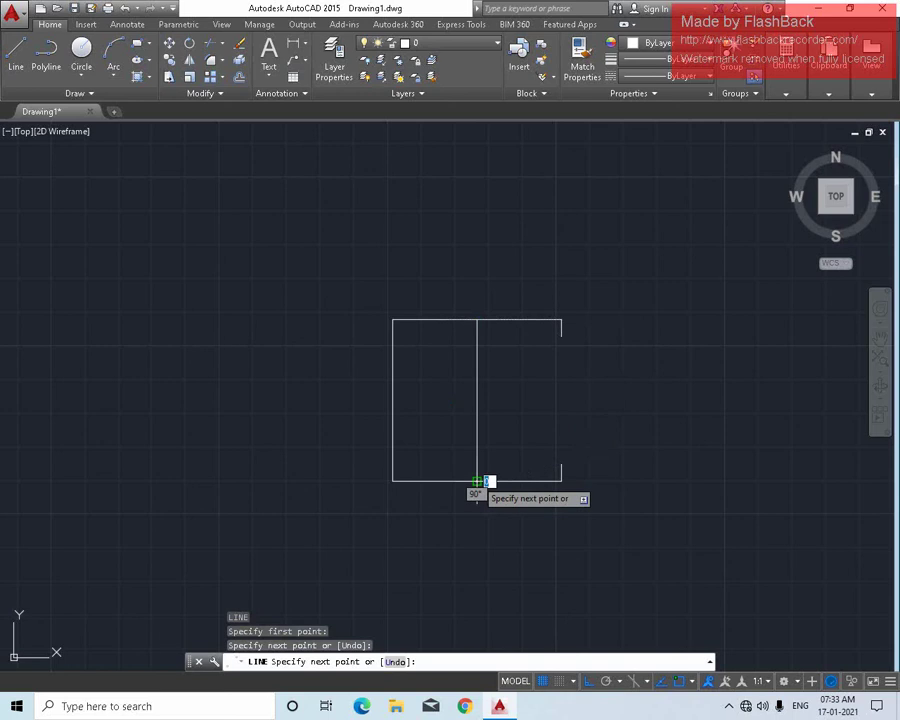
key("Escape")
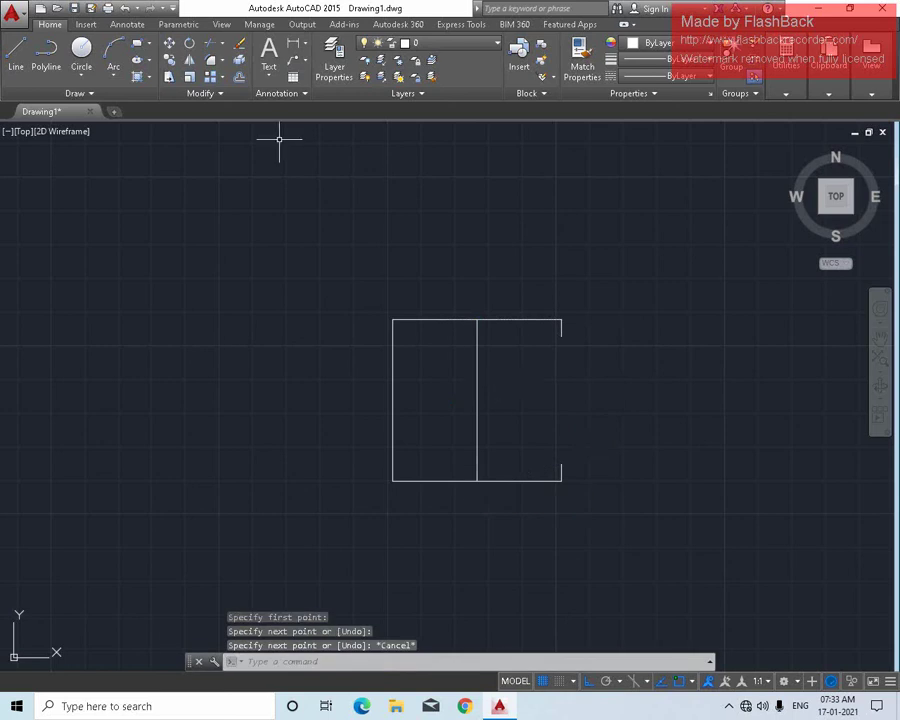
Move the middle vertical line onto the center line layer.
left_click(480, 382)
left_click(446, 349)
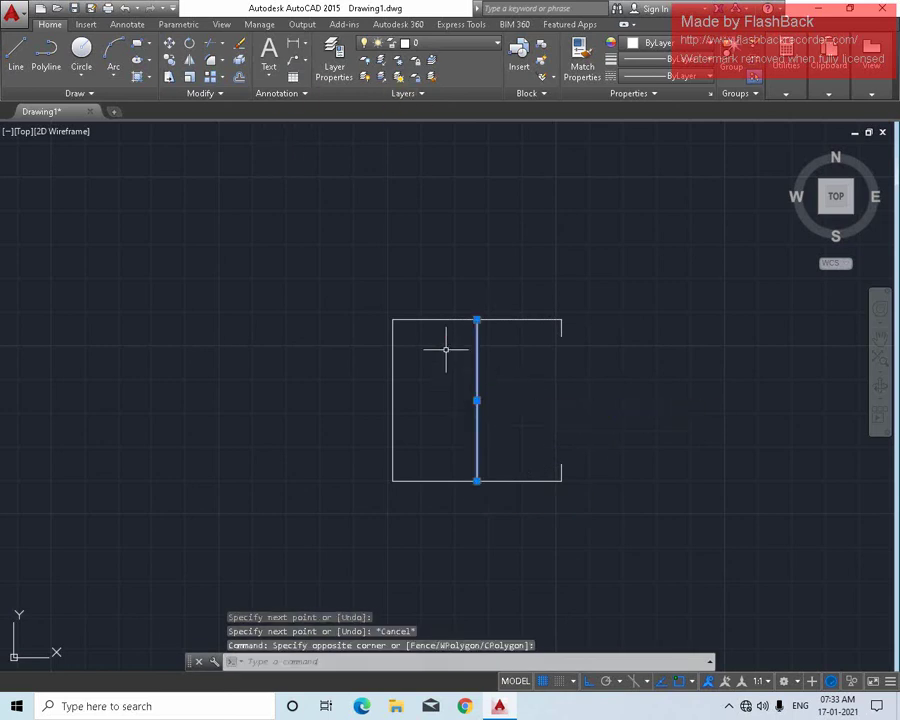
left_click(460, 44)
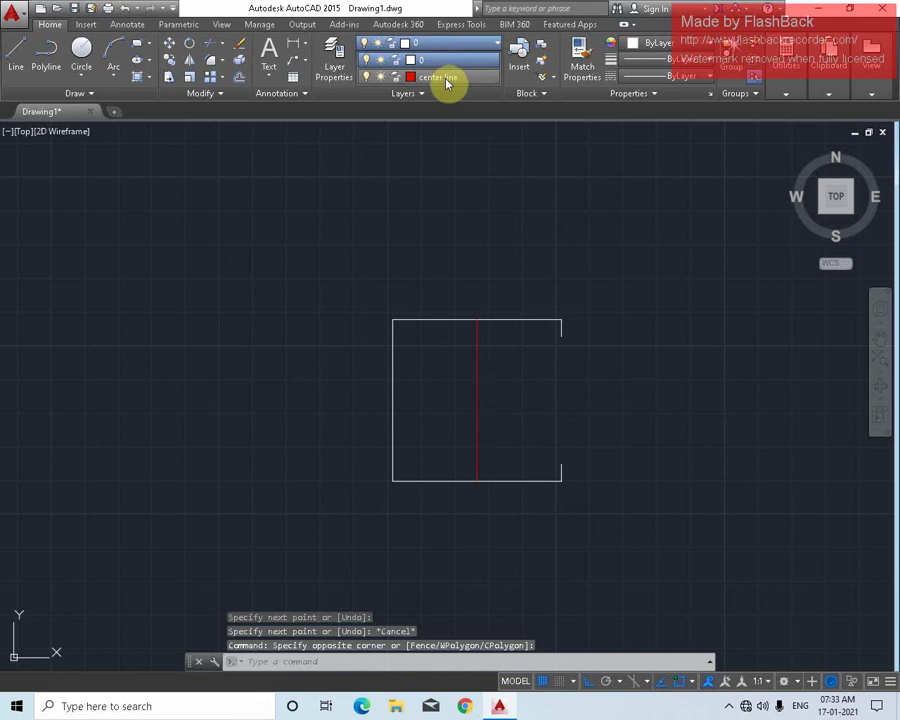
left_click(446, 83)
key("Escape")
Delete the red centre line and make center line the current layer.
left_click(492, 377)
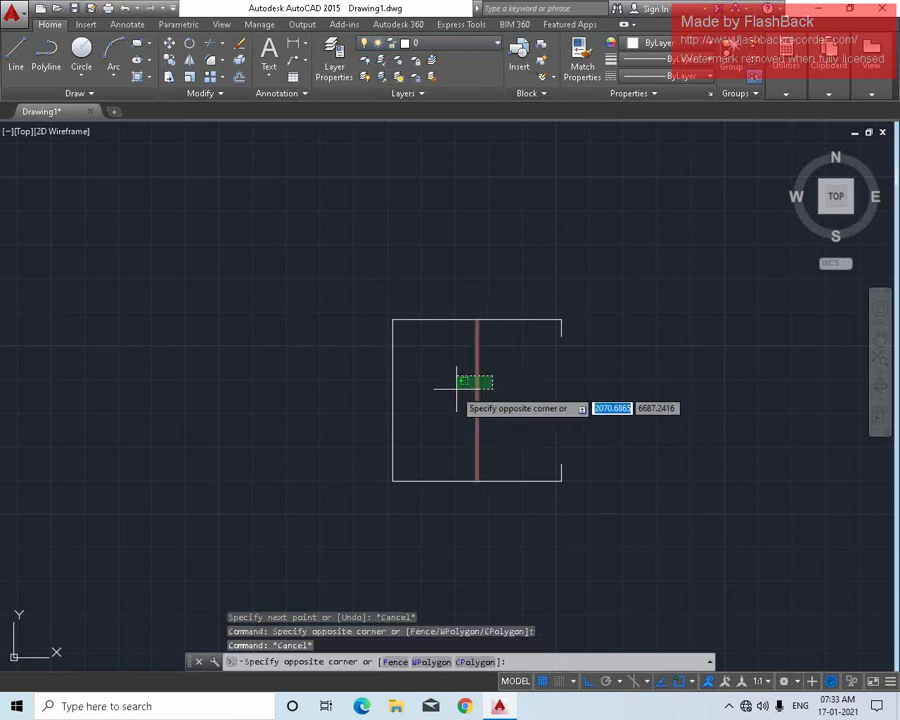
left_click(450, 390)
key("Delete")
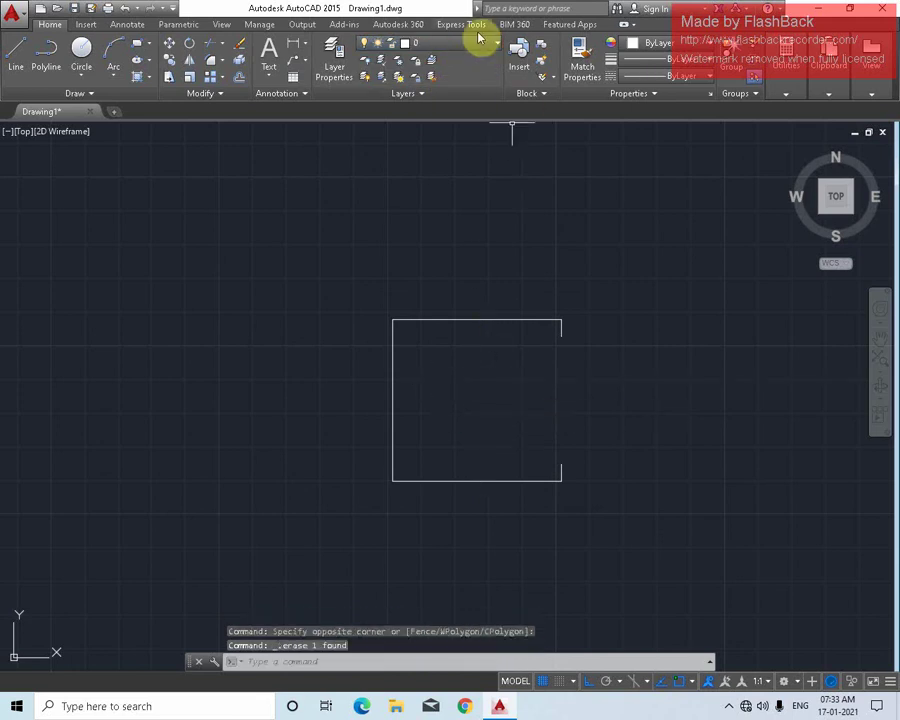
left_click(474, 42)
left_click(446, 83)
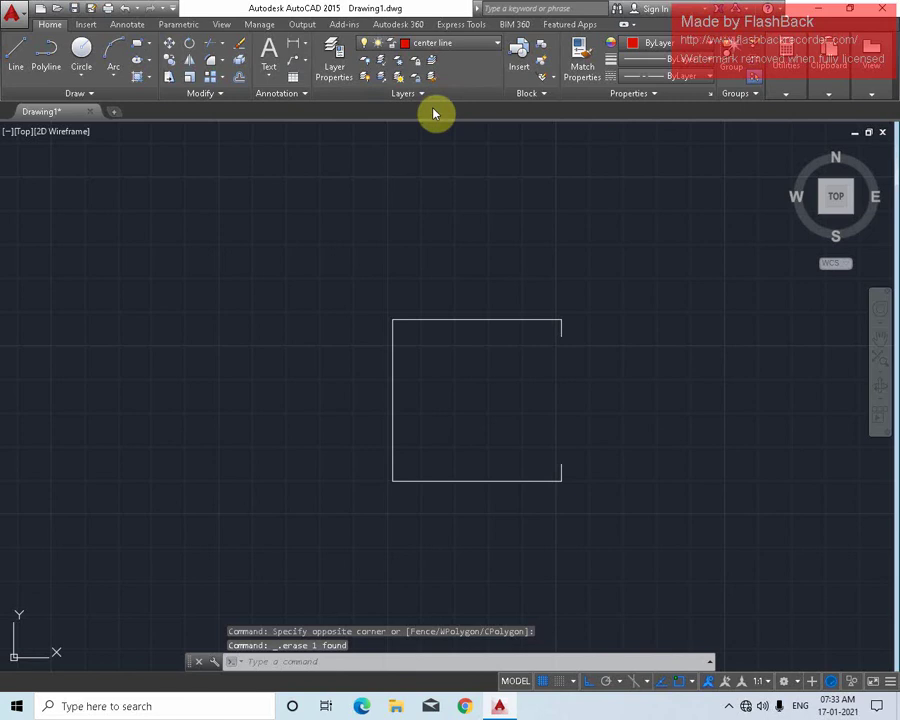
key("Return")
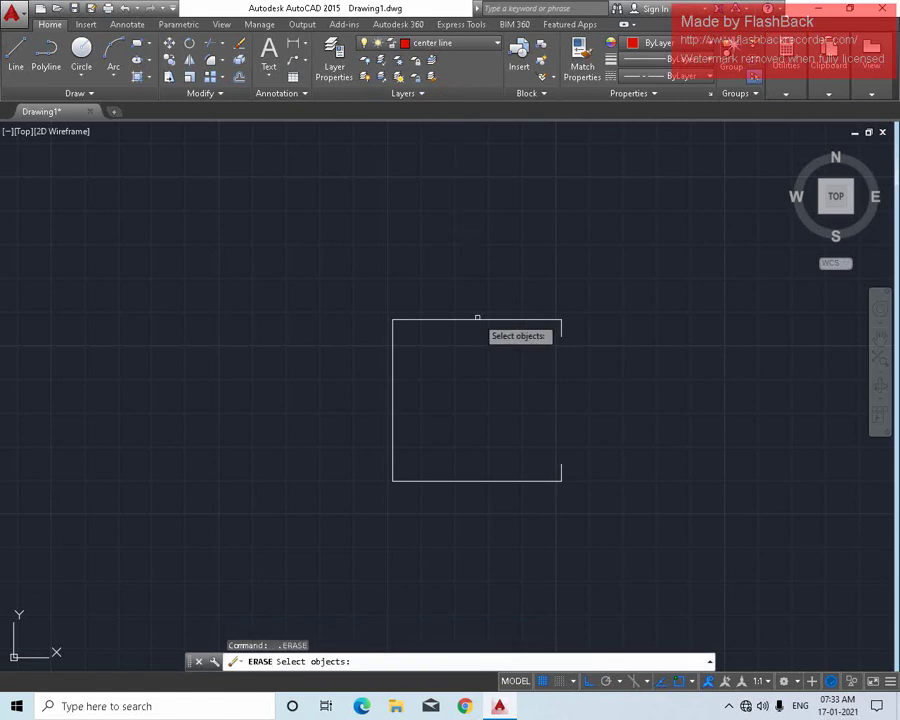
key("Escape")
Draw a new vertical line from the rectangle's top edge to its bottom edge.
type("l")
key("Return")
left_click(476, 319)
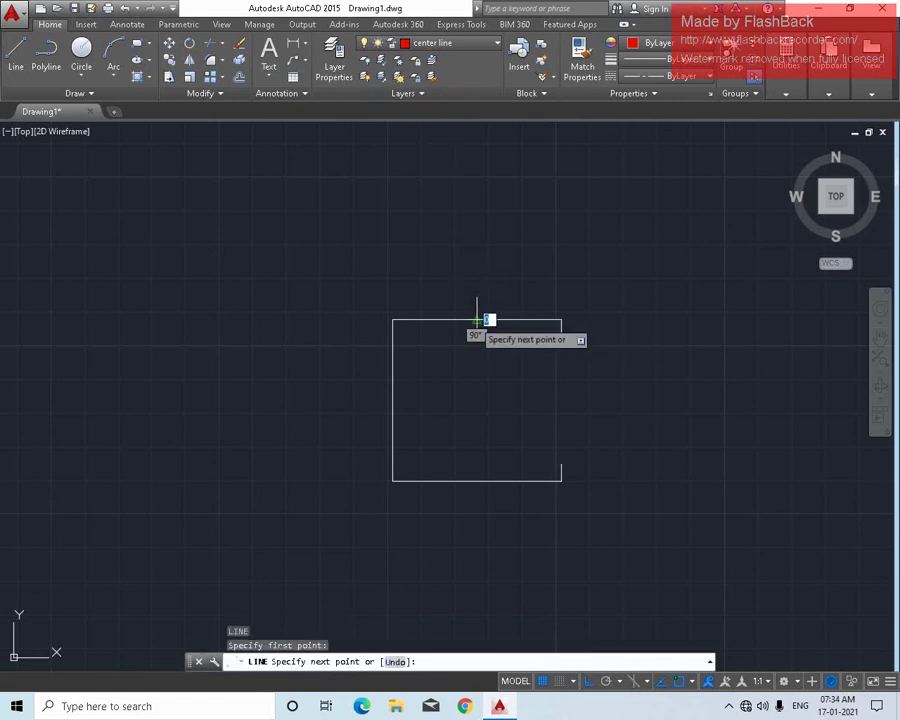
left_click(476, 480)
key("Escape")
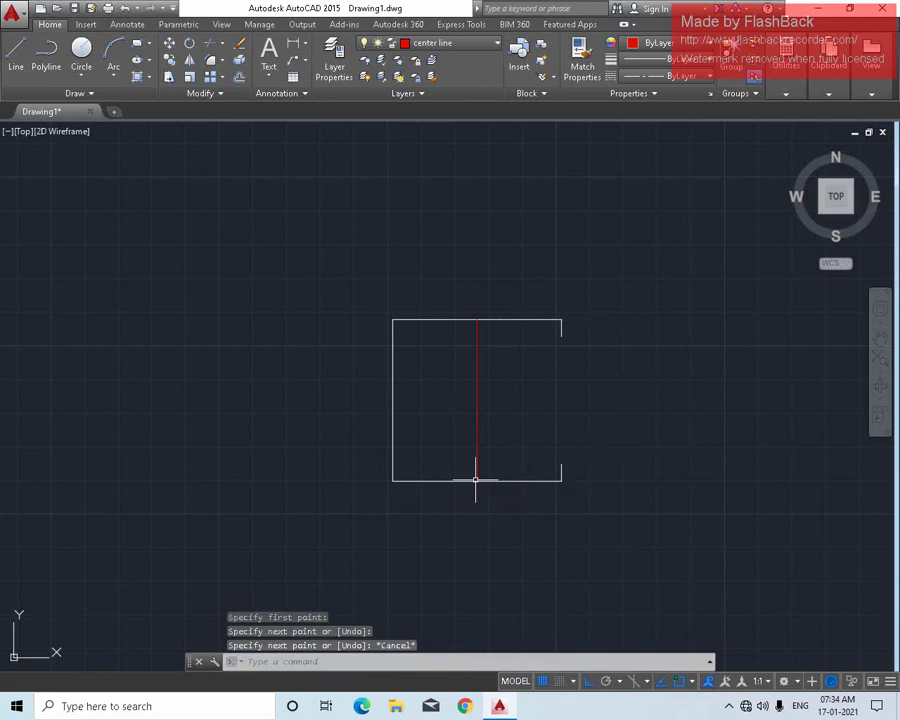
scroll(498, 400, "up", 3)
scroll(454, 388, "up", 2)
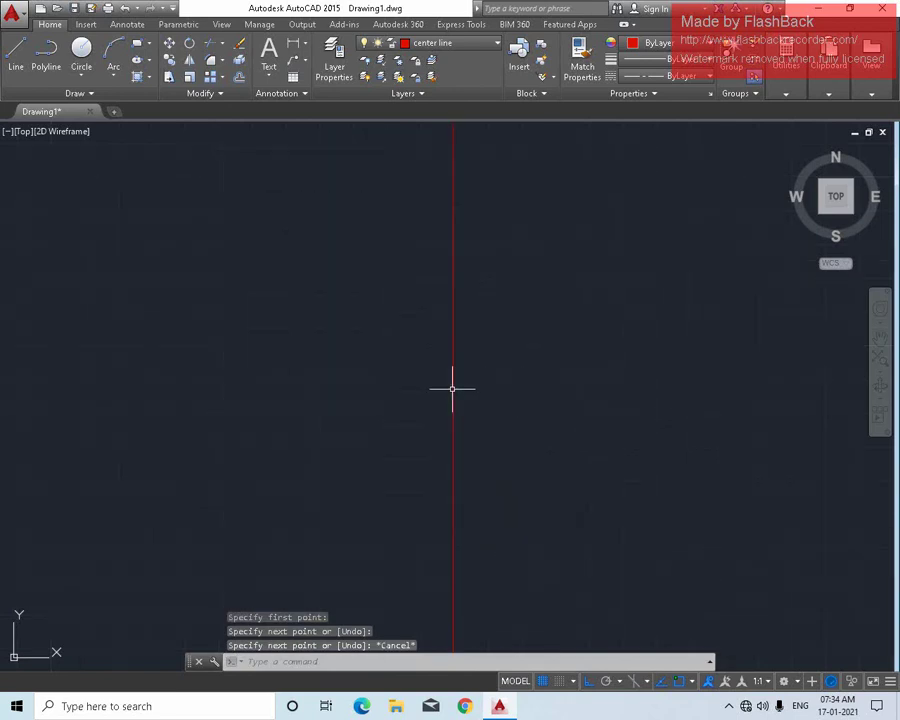
scroll(454, 388, "down", 5)
Delete that red vertical line and make layer 0 current again.
left_click(506, 381)
left_click(462, 383)
key("Delete")
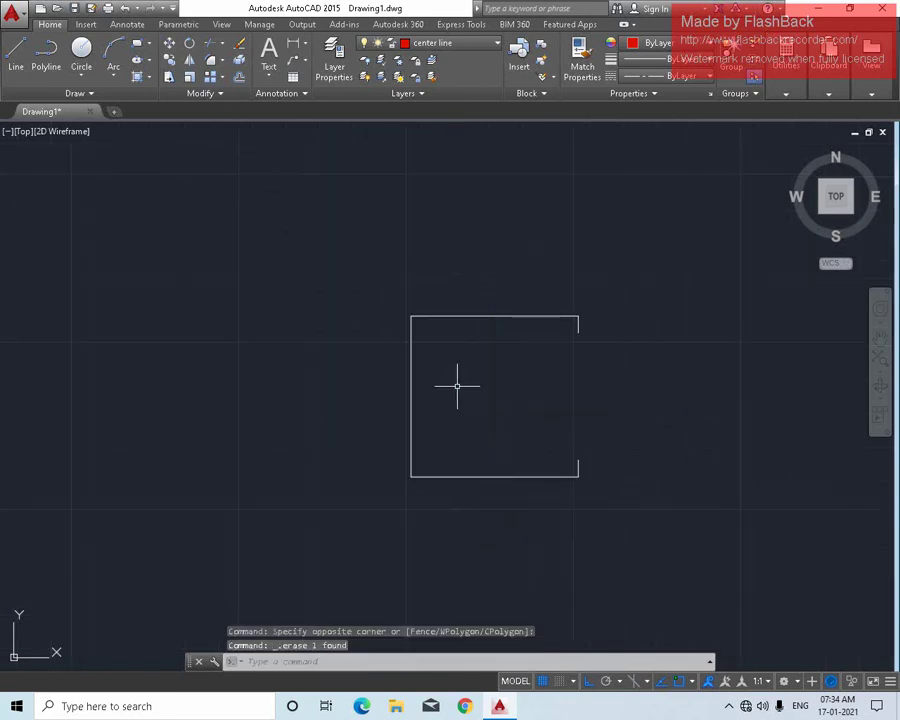
left_click(450, 45)
left_click(456, 62)
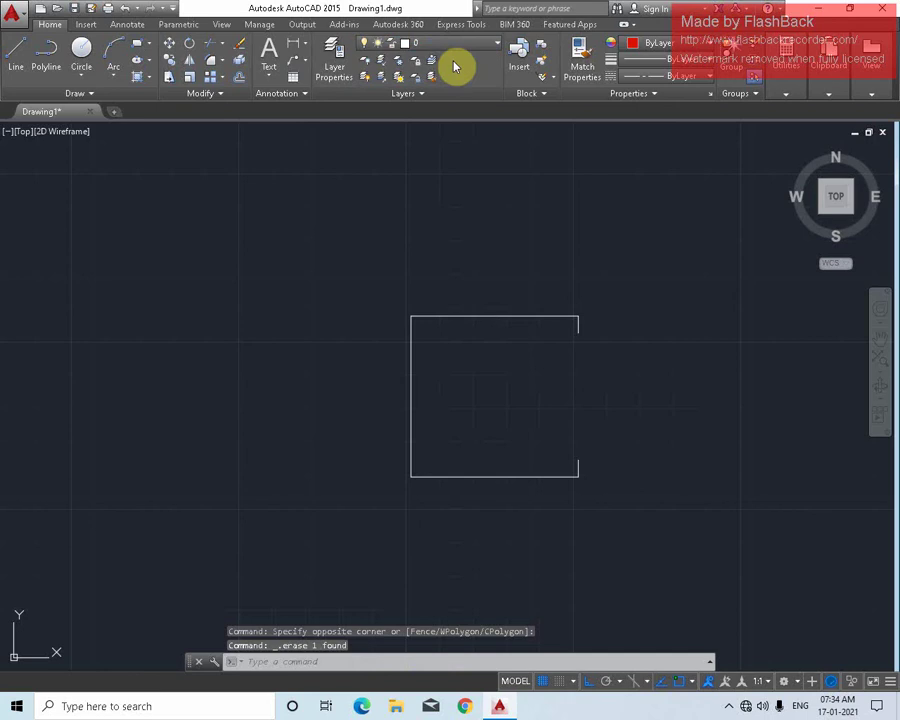
Redraw the vertical middle line on layer 0, from top edge to bottom edge.
type("l")
key("Return")
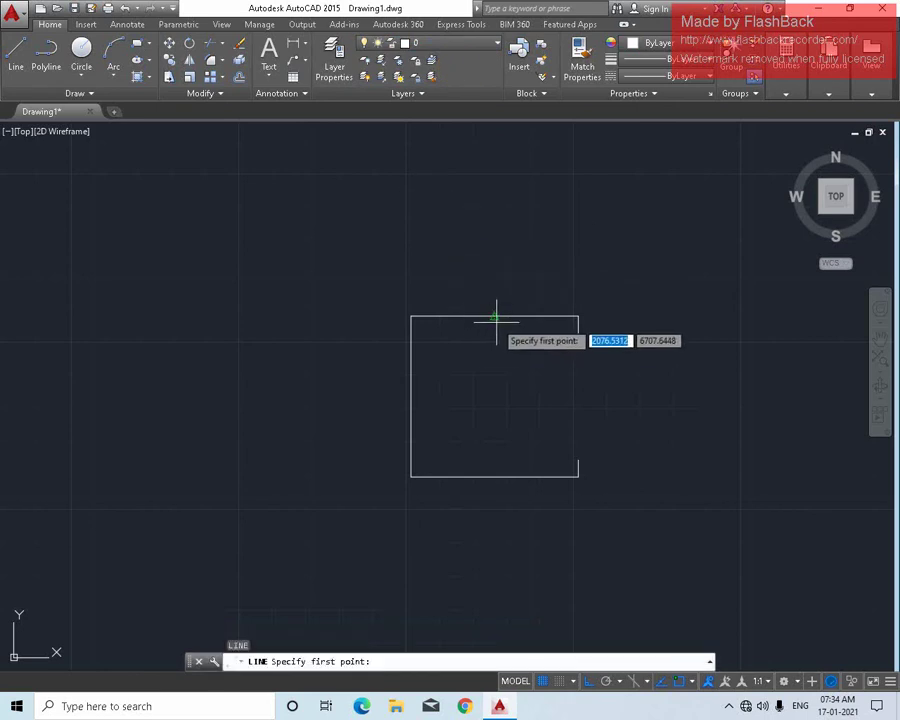
left_click(494, 317)
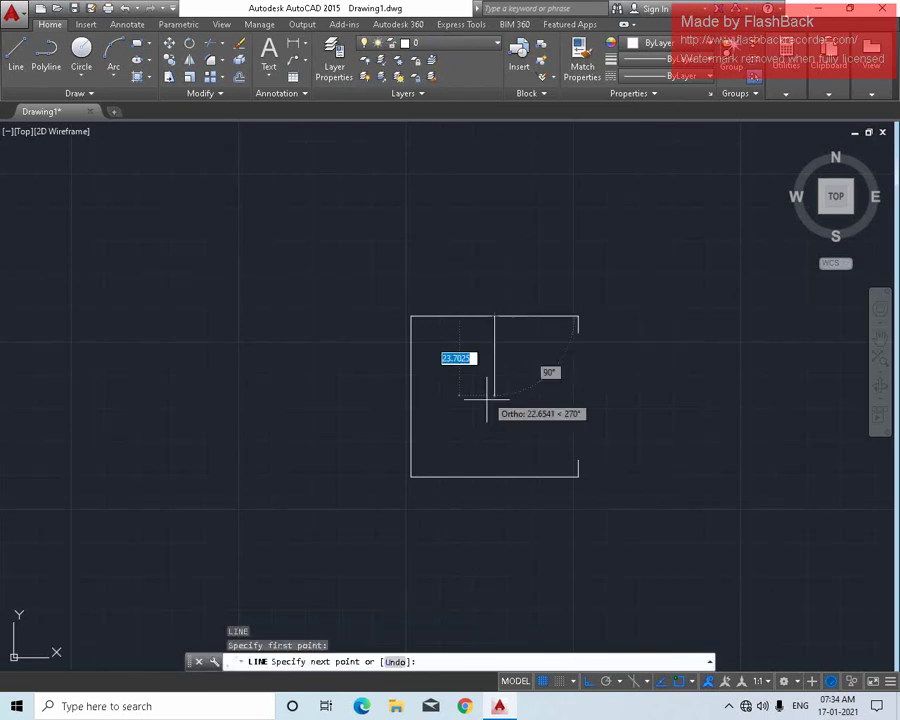
left_click(494, 476)
key("Escape")
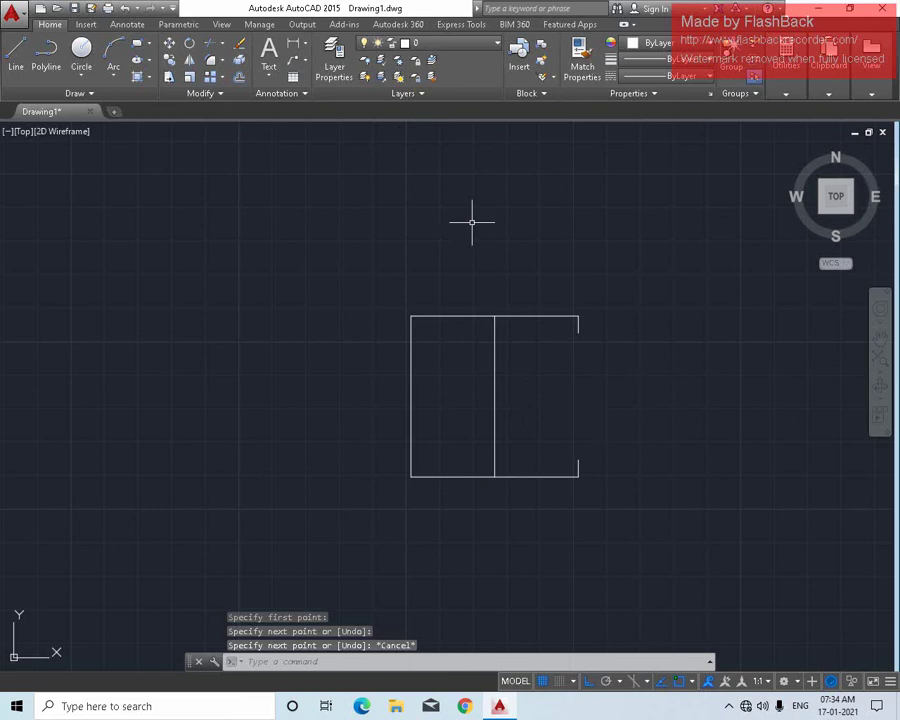
Put the redrawn middle line on the center line layer.
left_click(514, 396)
left_click(482, 396)
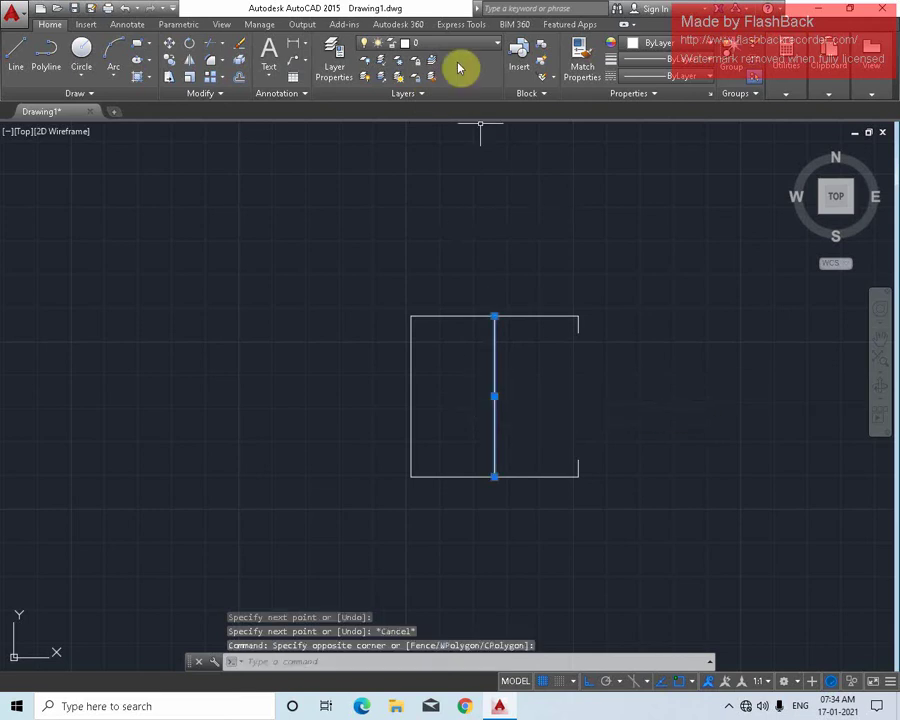
left_click(455, 43)
left_click(452, 76)
key("Escape")
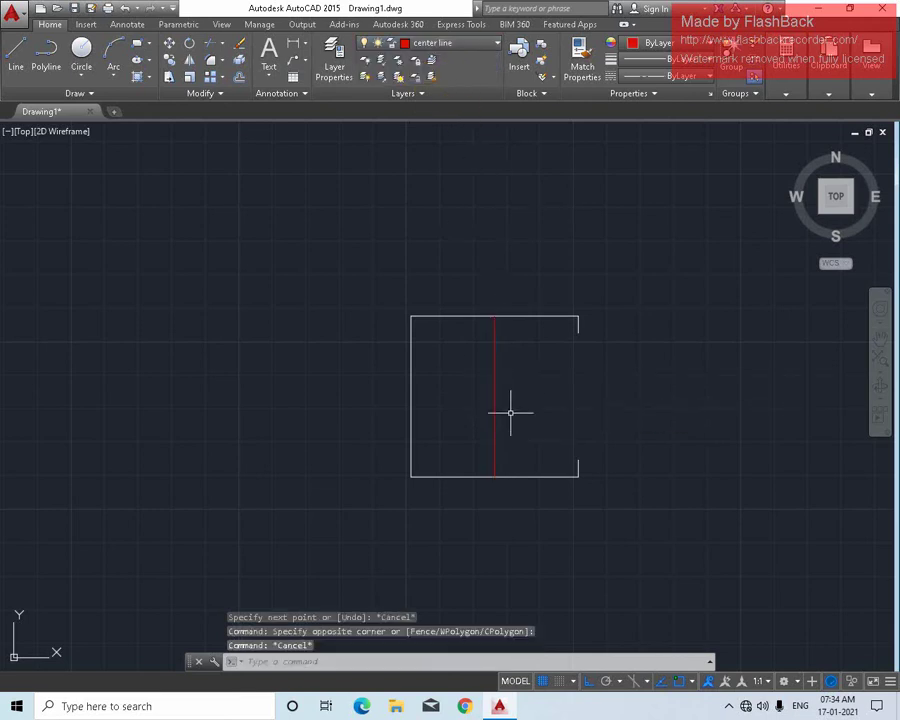
Zoom and pan along the centre line, then bring the rectangle back into view.
scroll(497, 388, "up", 2)
scroll(499, 392, "up", 3)
scroll(470, 405, "up", 1)
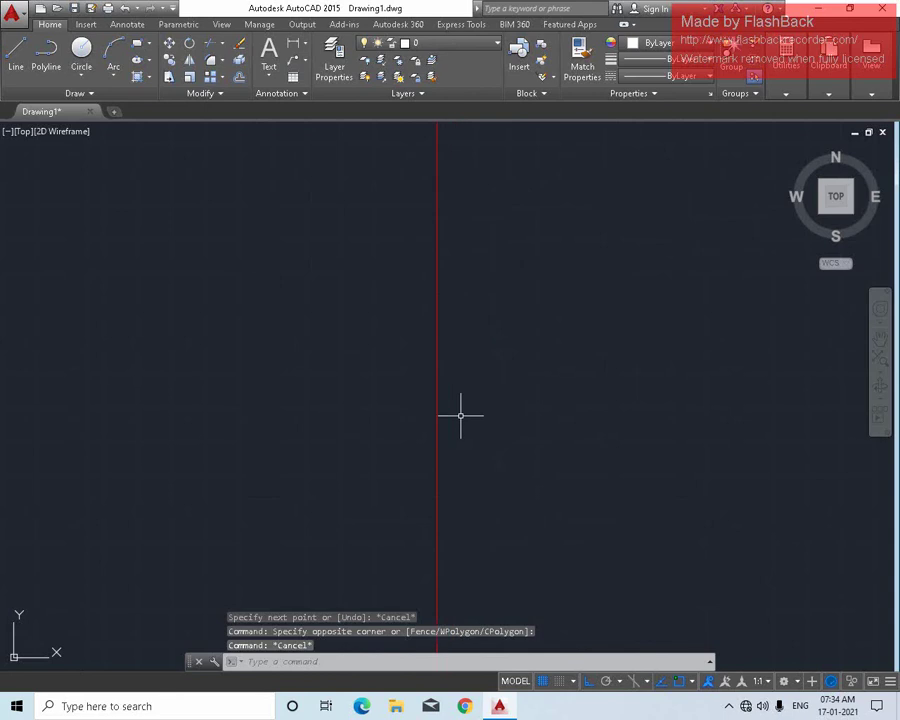
scroll(440, 395, "up", 4)
scroll(653, 375, "up", 3)
mouse_move(484, 365)
middle_mouse_down()
mouse_move(378, 358)
mouse_move(426, 374)
middle_mouse_up()
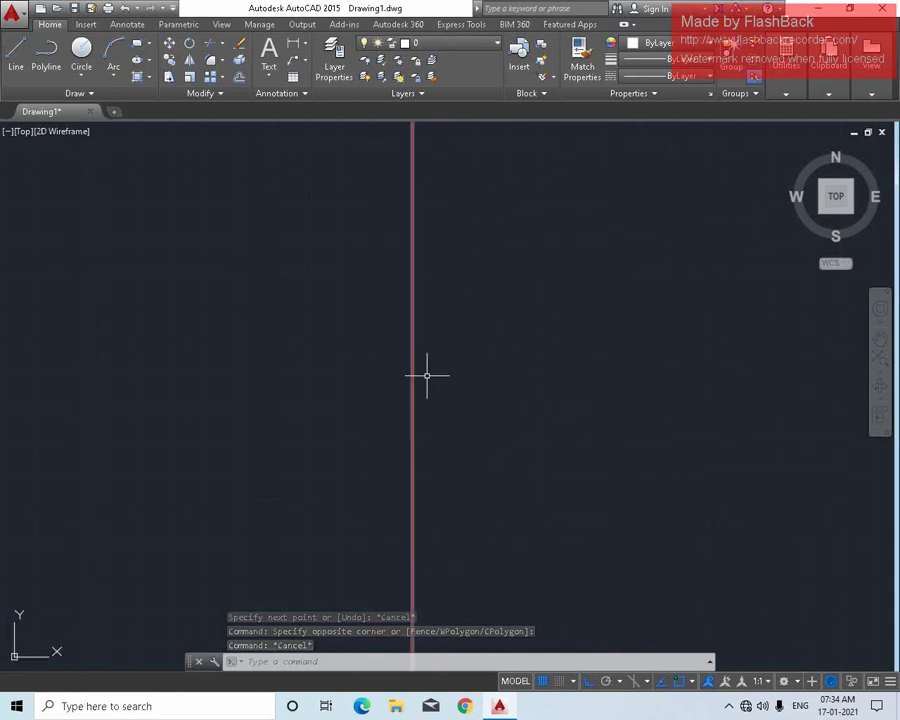
scroll(368, 383, "up", 2)
scroll(444, 368, "down", 5)
scroll(486, 358, "down", 3)
scroll(420, 370, "down", 3)
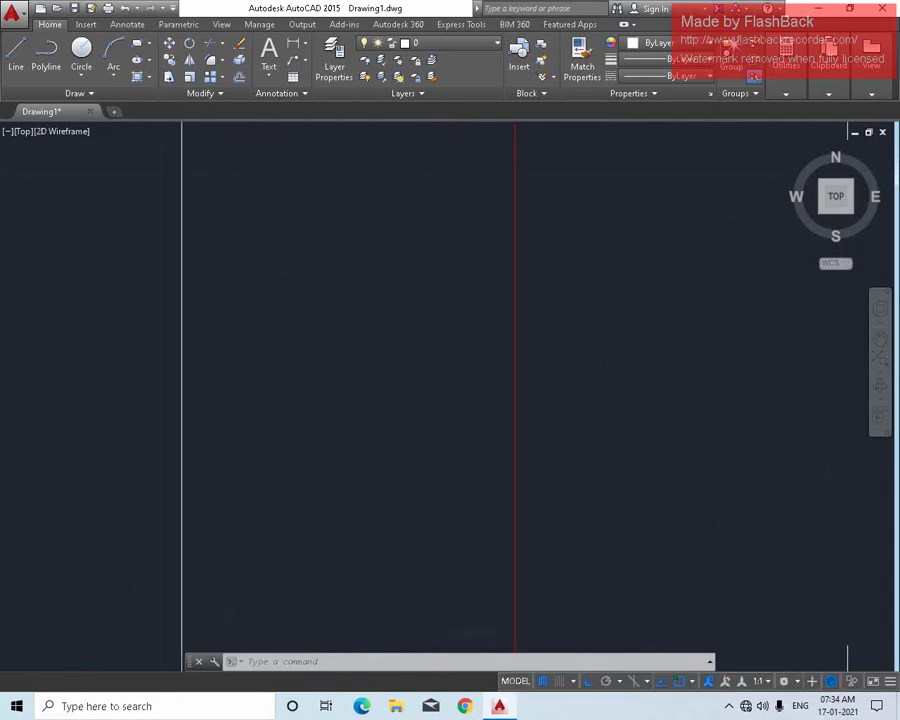
scroll(537, 380, "down", 10)
scroll(537, 380, "up", 10)
scroll(418, 334, "down", 5)
middle_click_drag(418, 334, 510, 317)
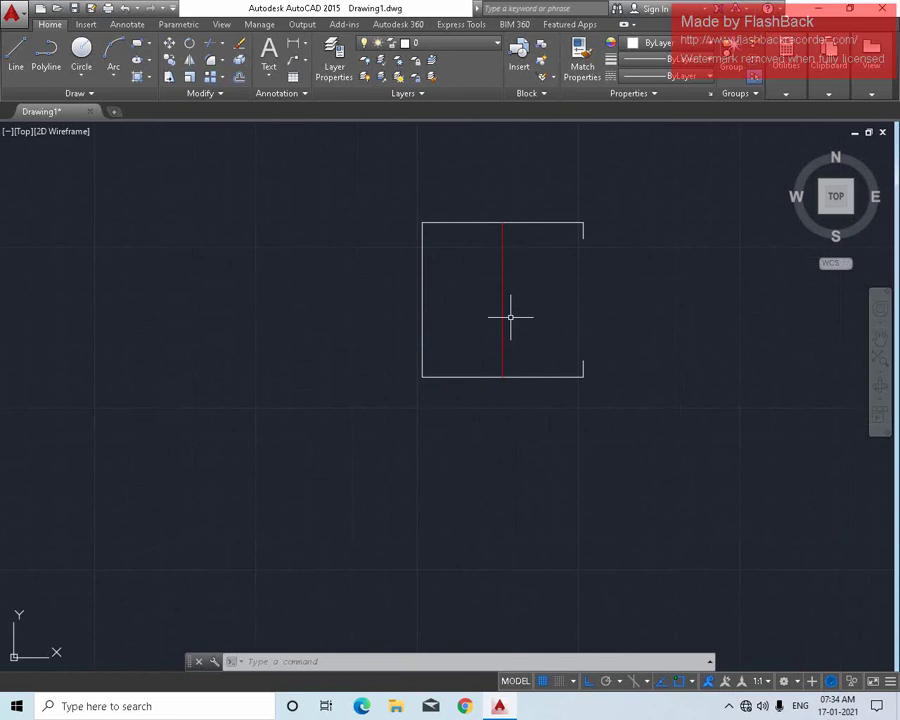
Erase the red centre line, leaving only the three-sided outline.
left_click(504, 303)
scroll(430, 310, "up", 2)
key("Delete")
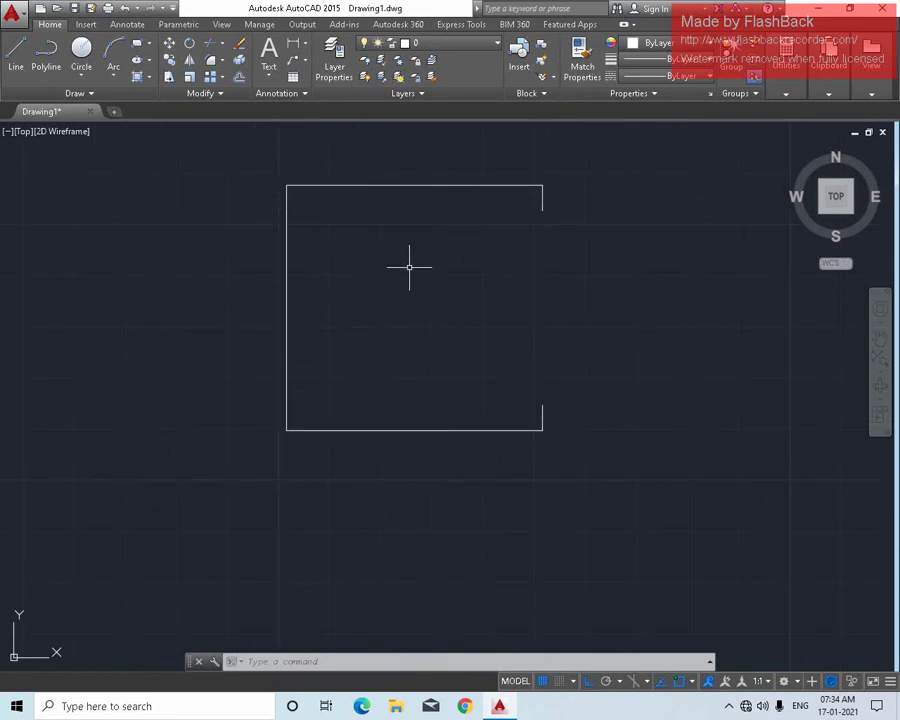
type("l")
key("Escape")
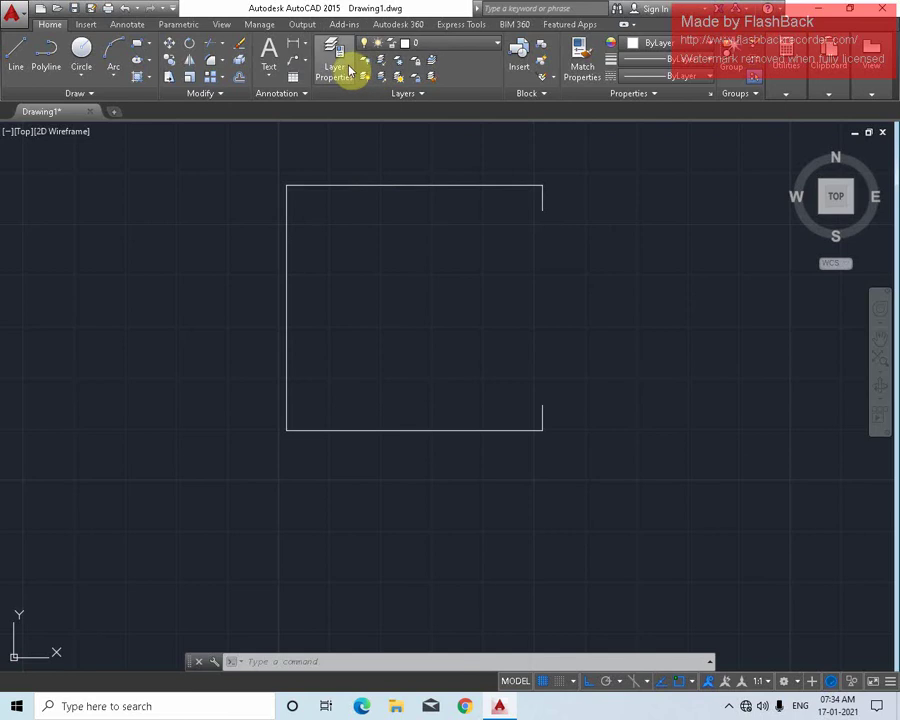
Give the center line layer the CENTER linetype in layer settings.
left_click(350, 70)
left_click(378, 110)
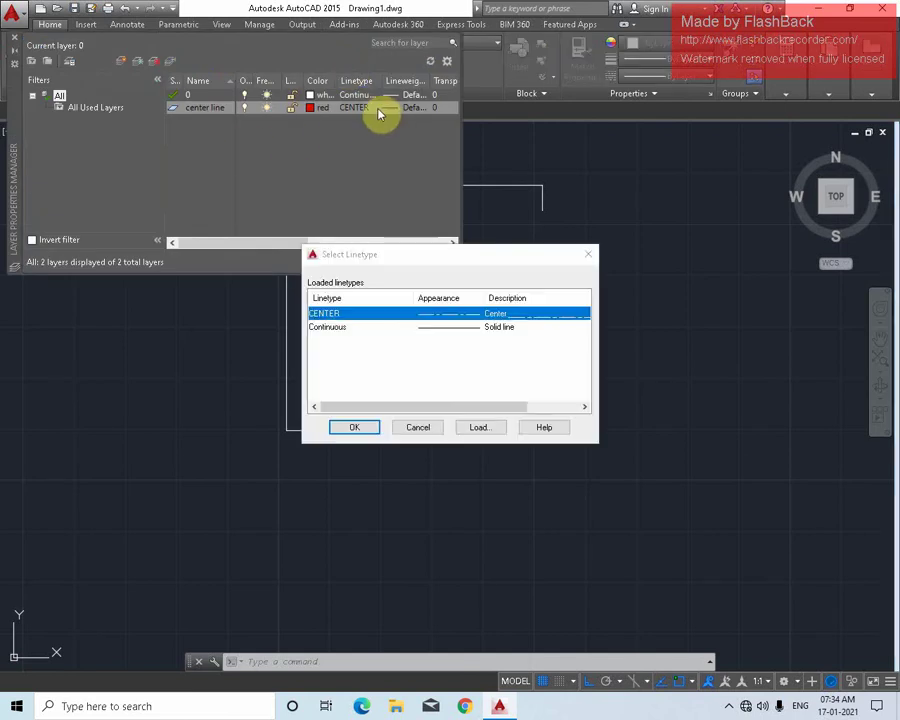
left_click(350, 428)
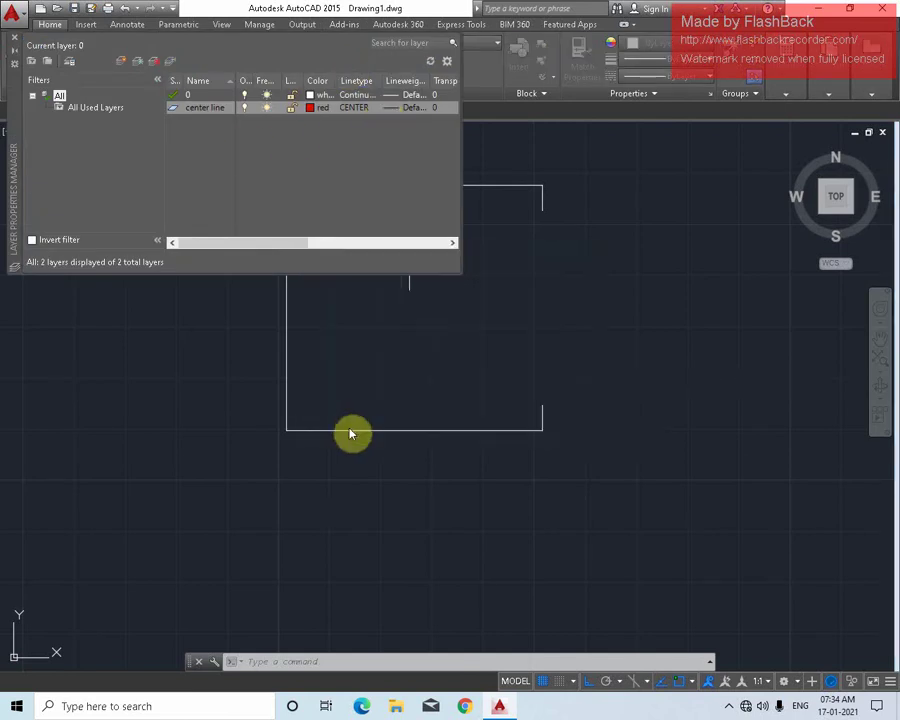
left_click(14, 38)
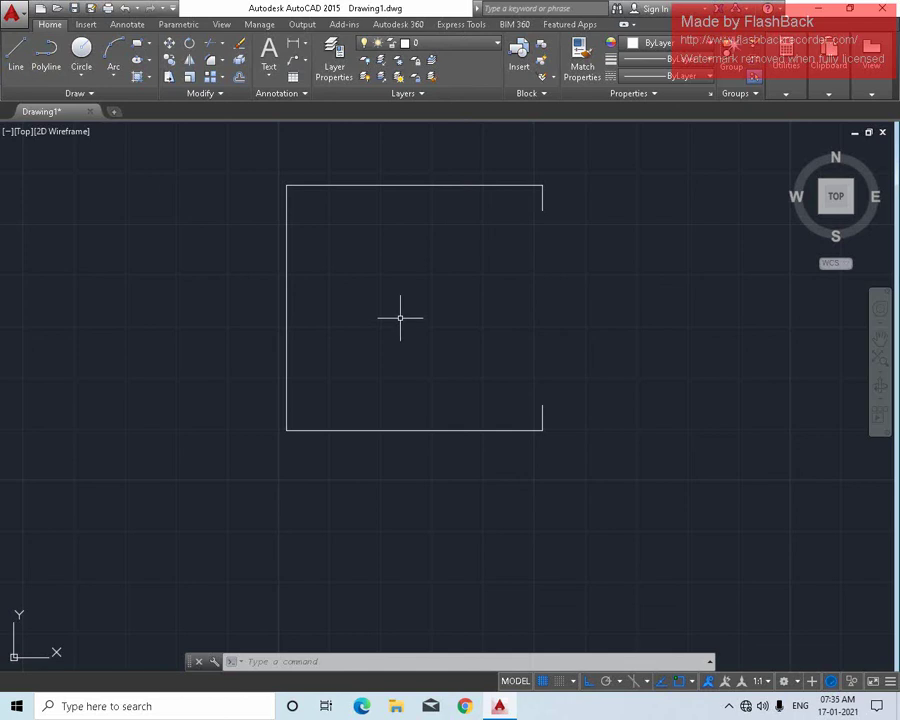
Draw a vertical line from the top edge's midpoint to the rectangle's bottom edge.
type("l")
key("Return")
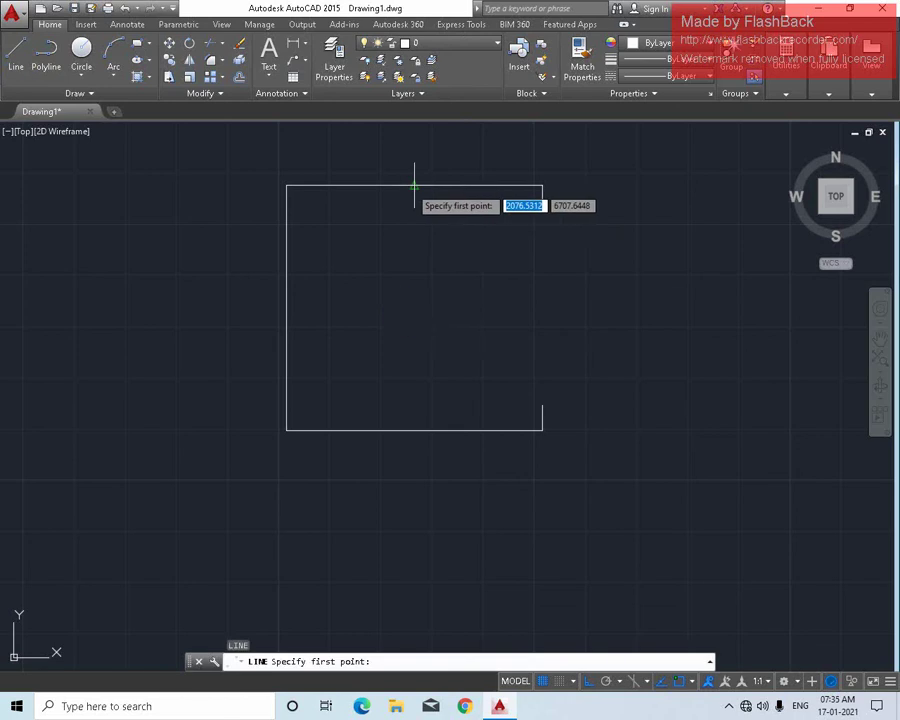
left_click(414, 185)
left_click(414, 429)
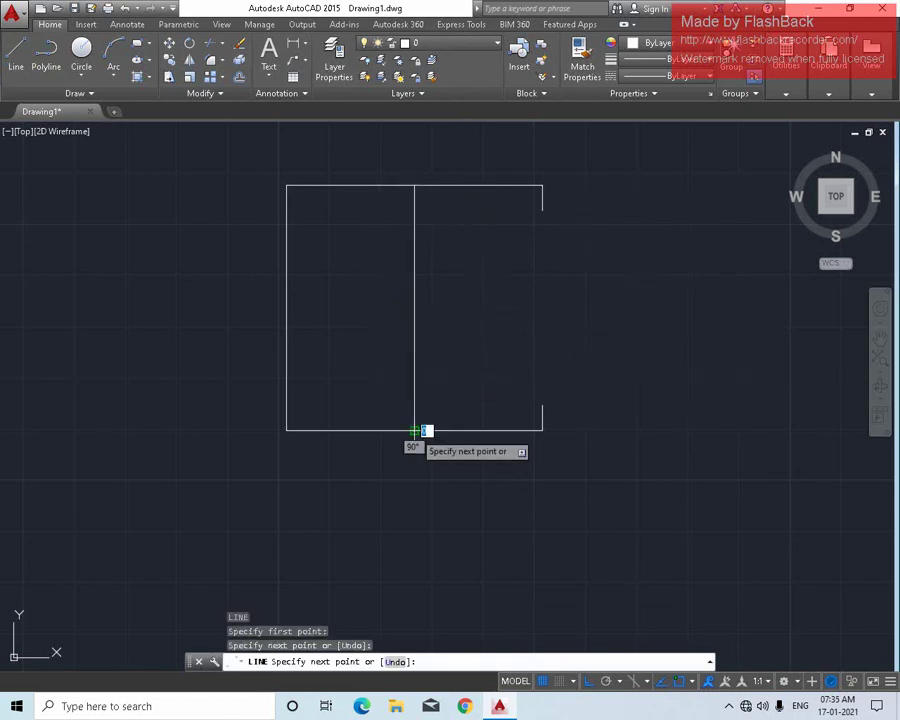
key("Escape")
Move the new vertical line onto the center line layer and reselect it.
left_click(430, 307)
left_click(395, 160)
left_click(480, 43)
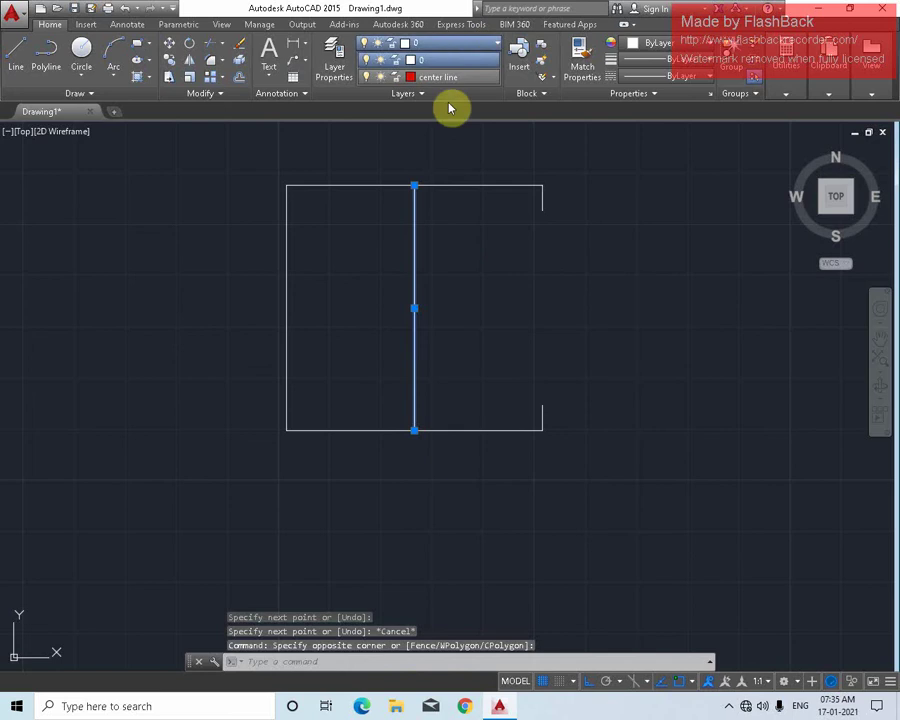
left_click(453, 80)
key("Escape")
left_click(428, 257)
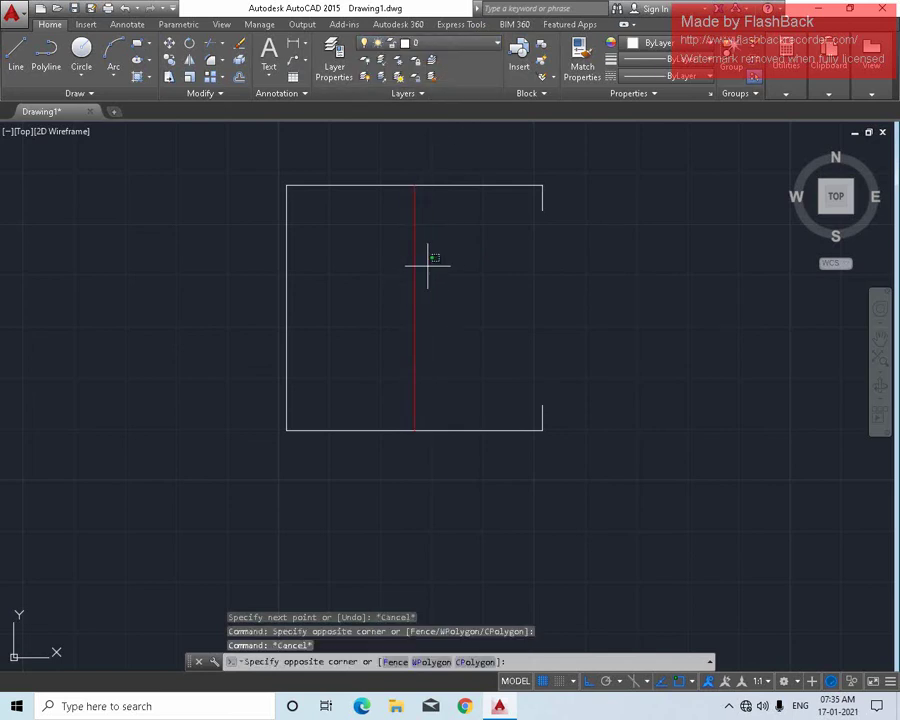
left_click(372, 295)
Set the selected middle line's linetype scale to 0.5 in Properties.
type("pr")
key("Return")
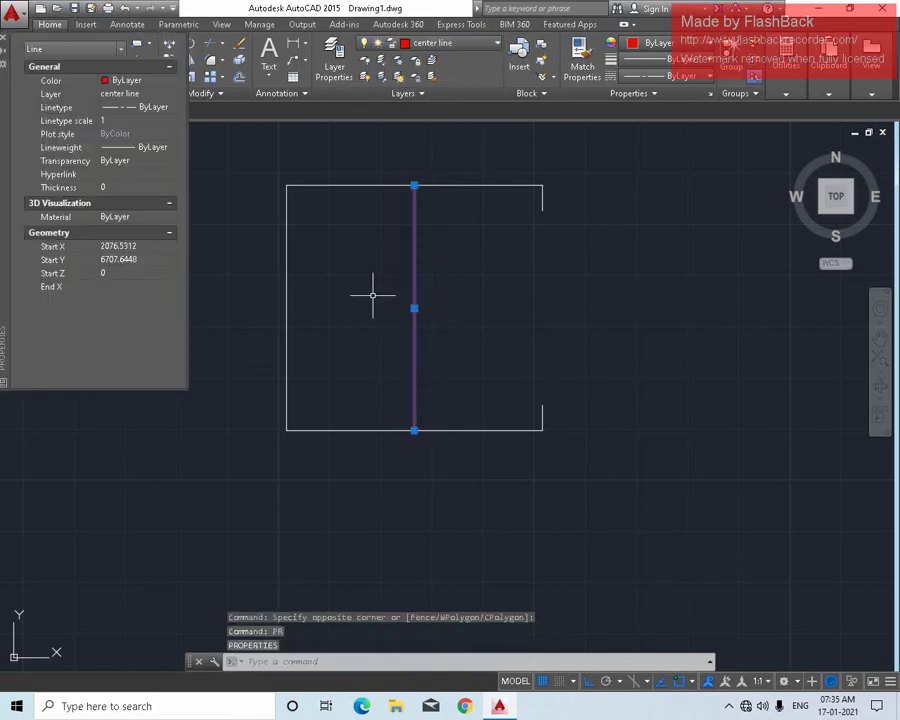
left_click(108, 121)
type("0.5")
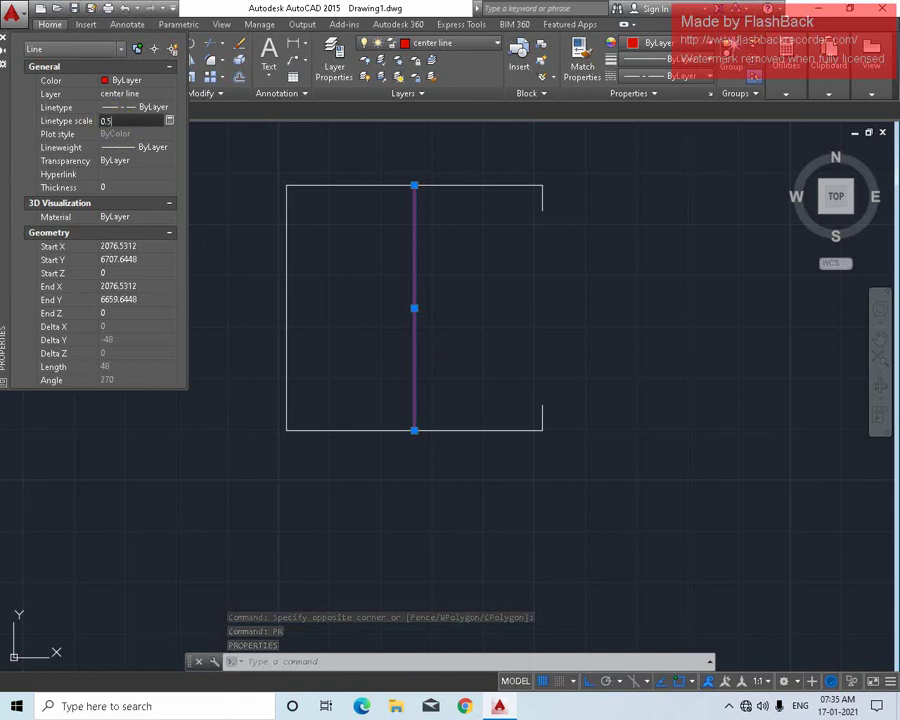
key("Return")
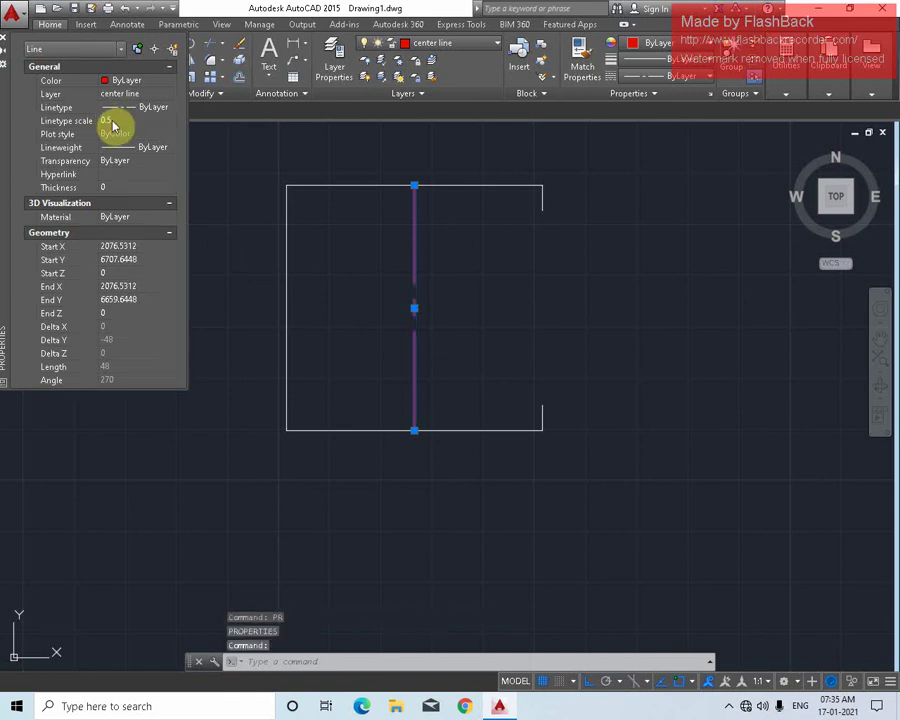
left_click(4, 37)
key("Escape")
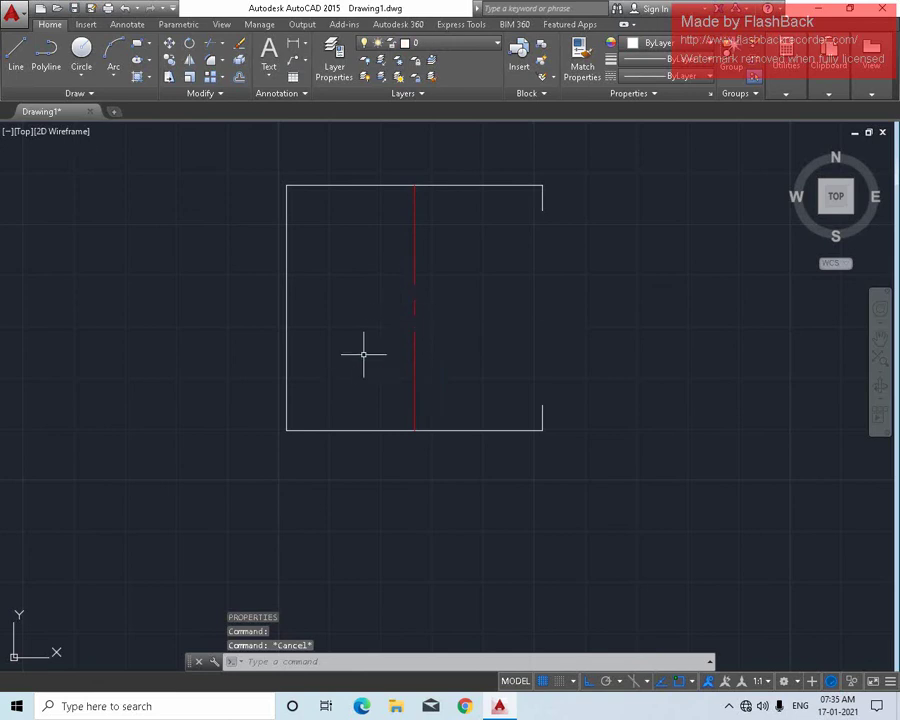
scroll(363, 353, "down", 2)
scroll(416, 362, "down", 5)
middle_click_drag(422, 482, 400, 279)
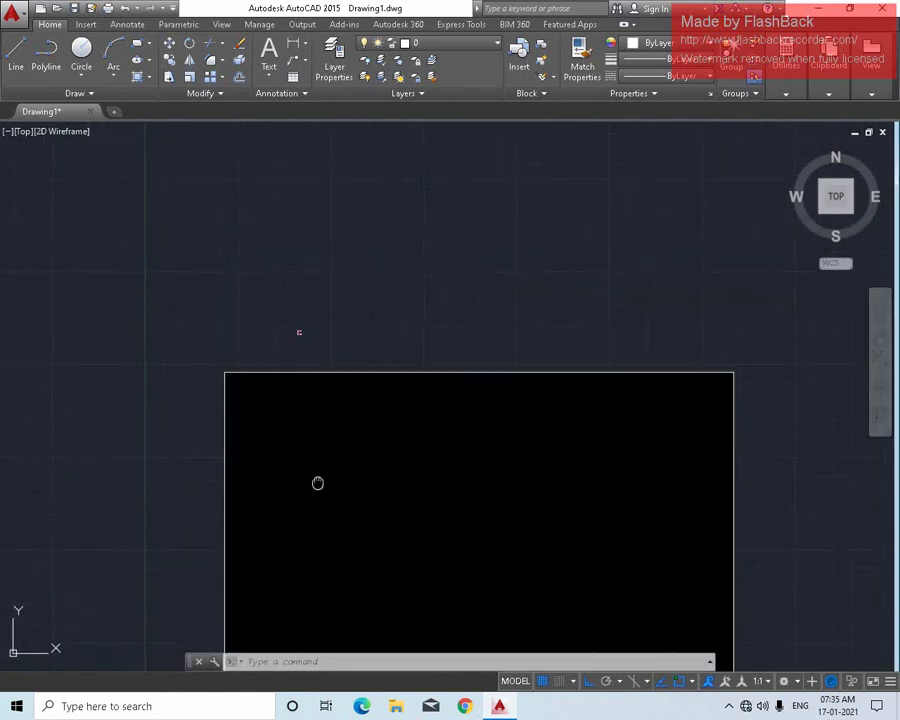
middle_click_drag(299, 310, 290, 150)
scroll(288, 270, "up", 2)
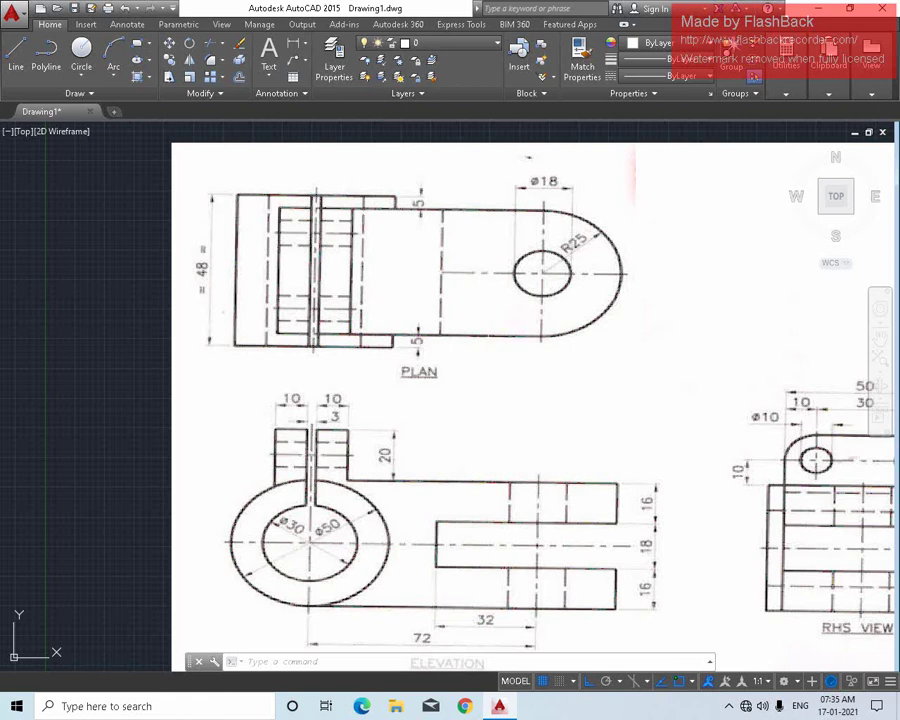
scroll(326, 483, "down", 2)
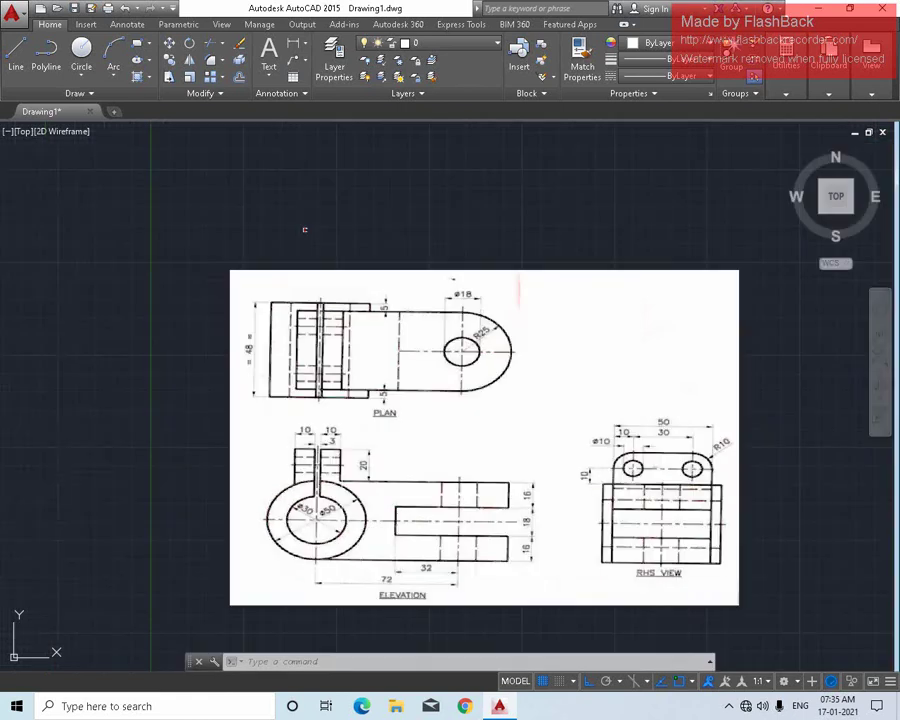
middle_click_drag(360, 547, 352, 401)
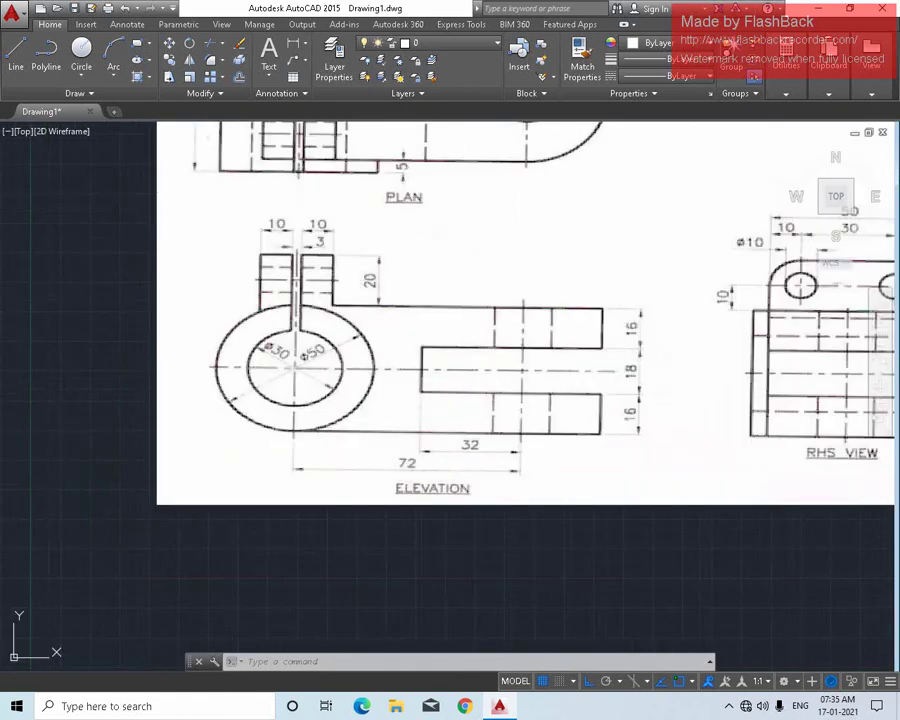
scroll(349, 405, "down", 2)
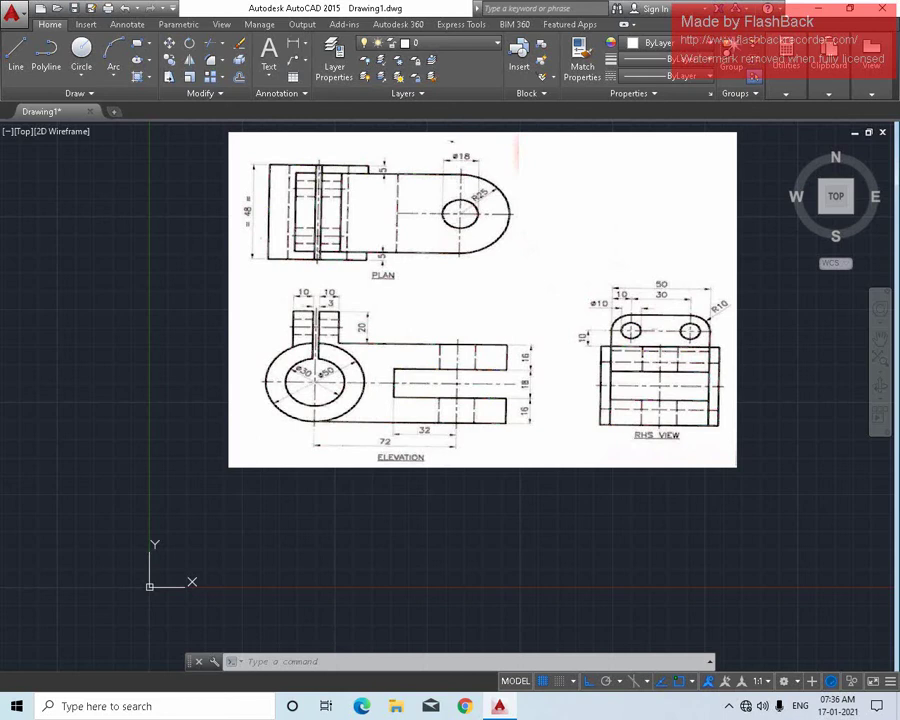
scroll(433, 240, "up", 2)
scroll(436, 312, "down", 6)
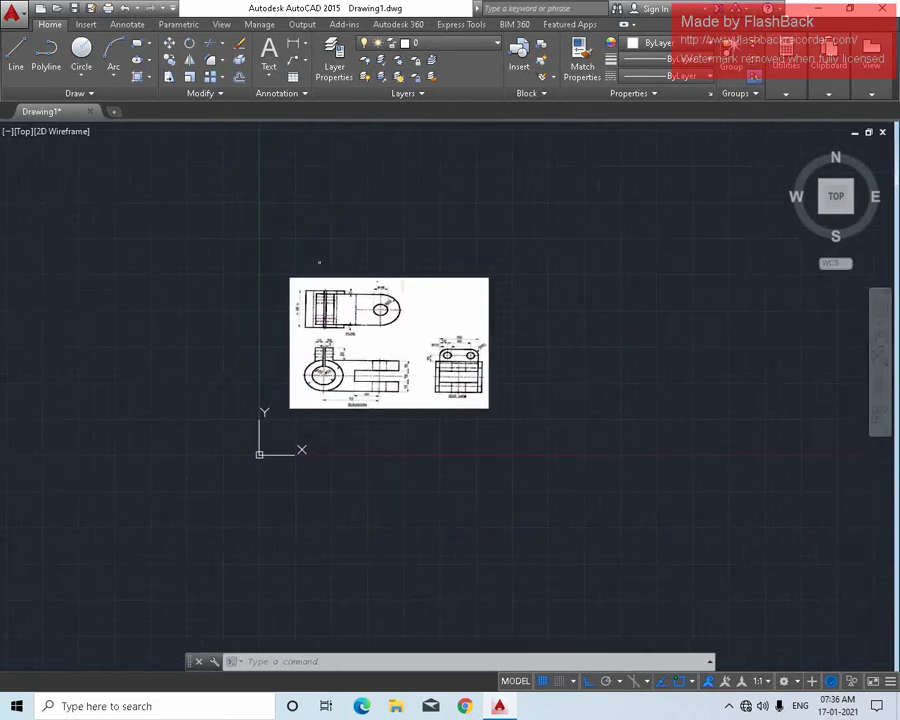
scroll(319, 263, "up", 2)
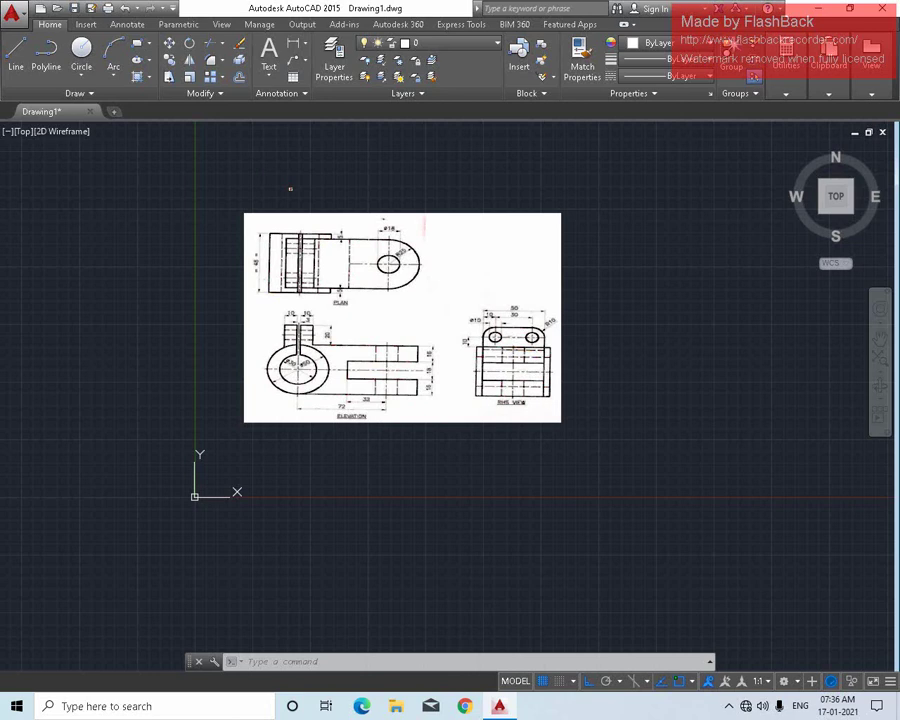
scroll(524, 408, "up", 5)
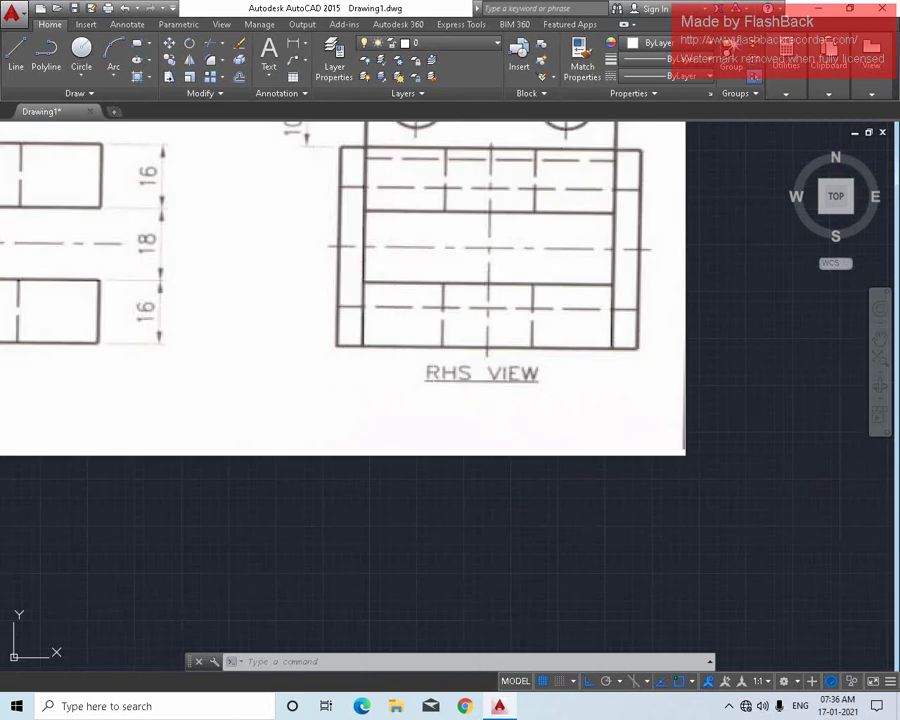
scroll(431, 354, "down", 5)
scroll(433, 350, "down", 2)
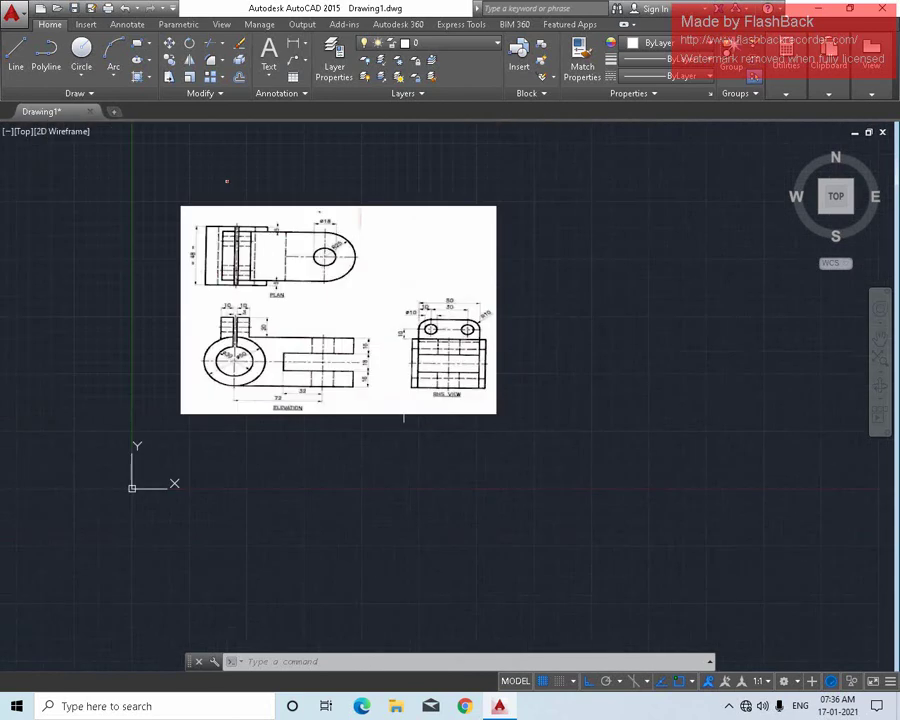
scroll(400, 397, "down", 2)
middle_click_drag(400, 397, 429, 436)
scroll(320, 296, "up", 4)
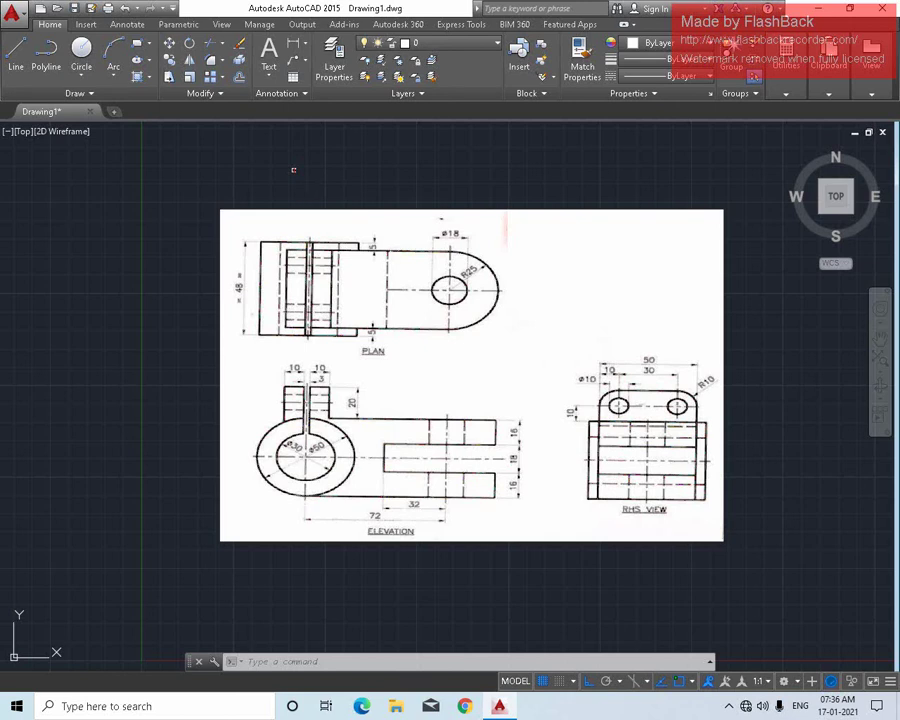
scroll(380, 533, "up", 4)
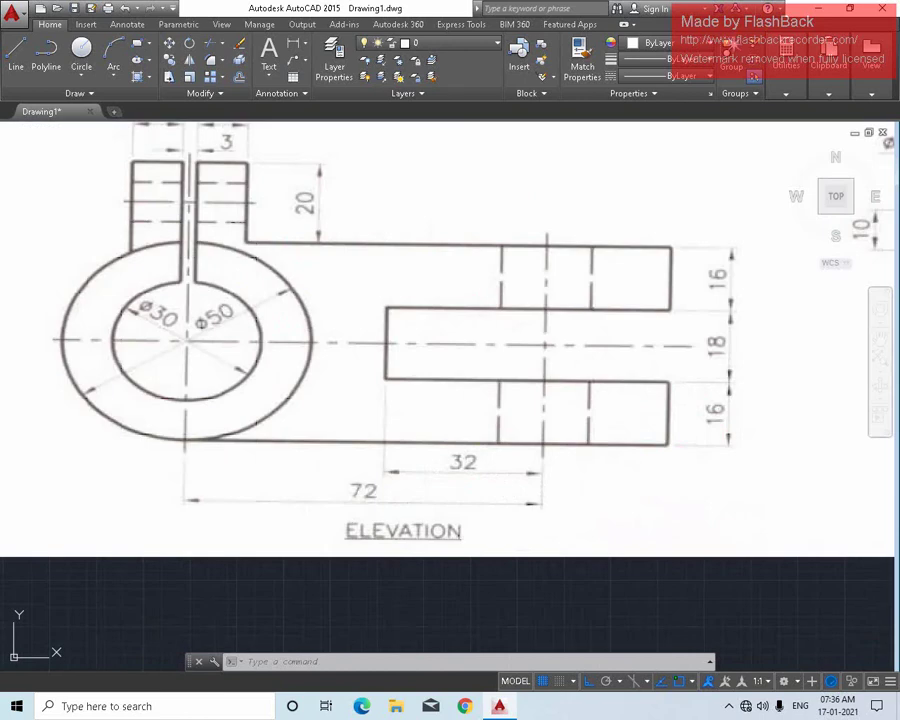
scroll(361, 234, "down", 5)
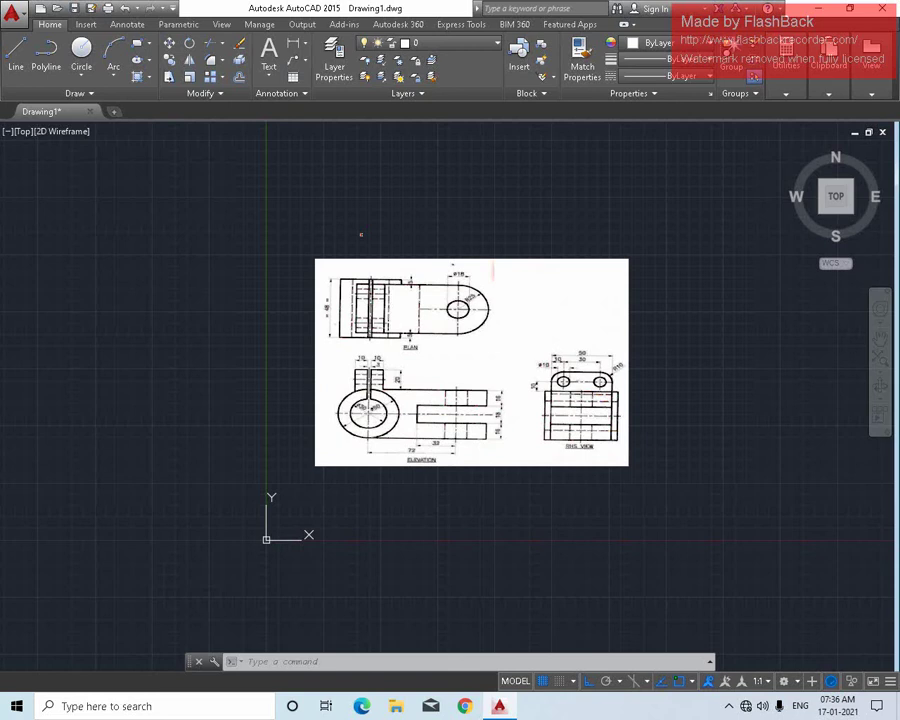
scroll(361, 234, "up", 4)
scroll(387, 167, "down", 3)
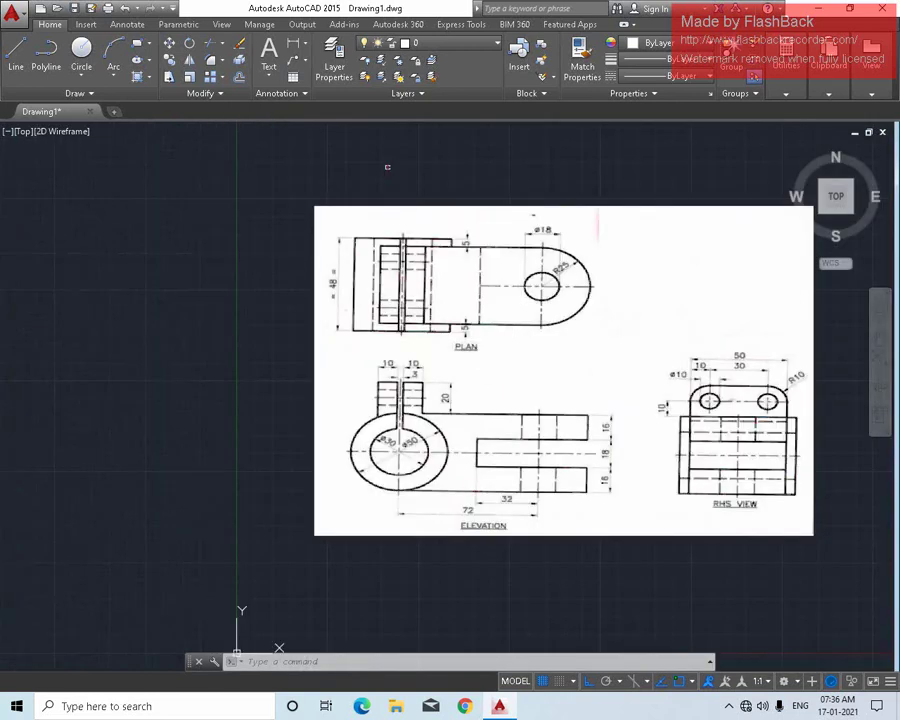
Draw a short horizontal line from the bracket's left edge to the centre line.
scroll(387, 167, "up", 4)
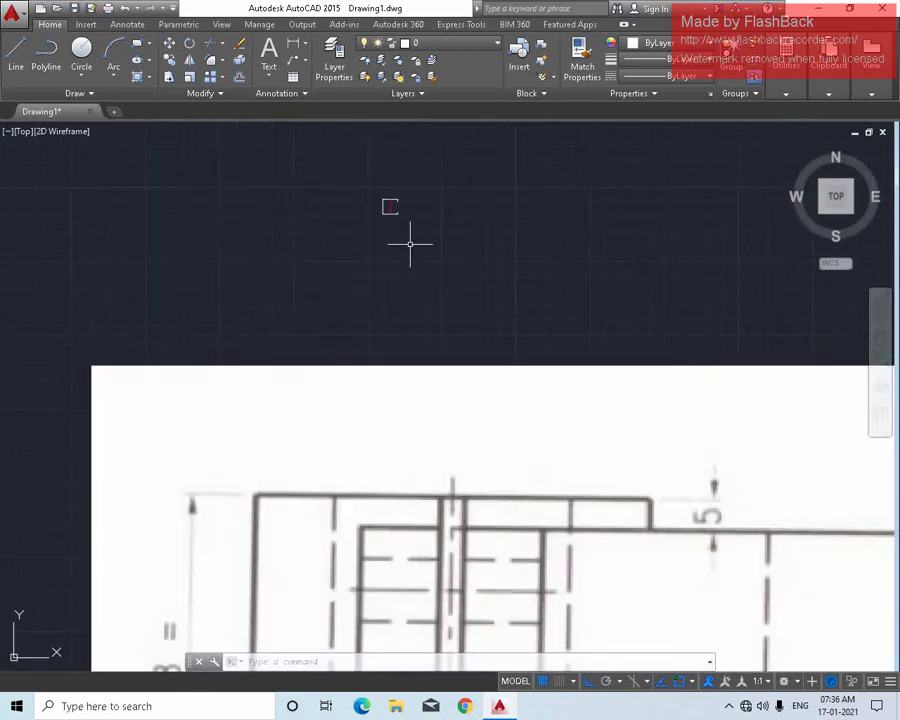
scroll(408, 240, "up", 3)
middle_click_drag(341, 232, 387, 497)
scroll(390, 400, "up", 3)
middle_click_drag(388, 364, 404, 454)
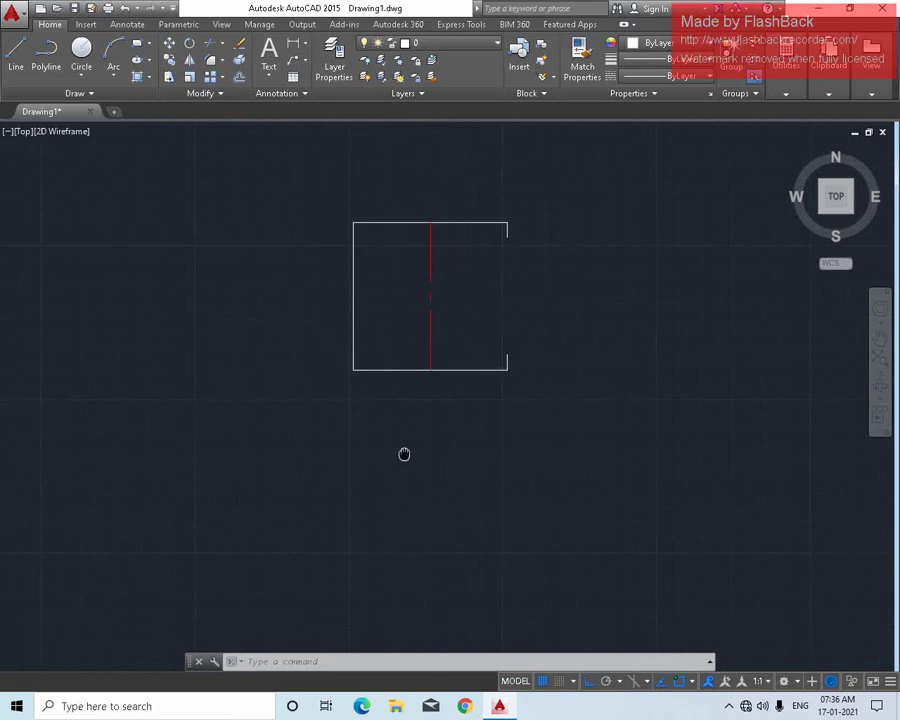
key("Return")
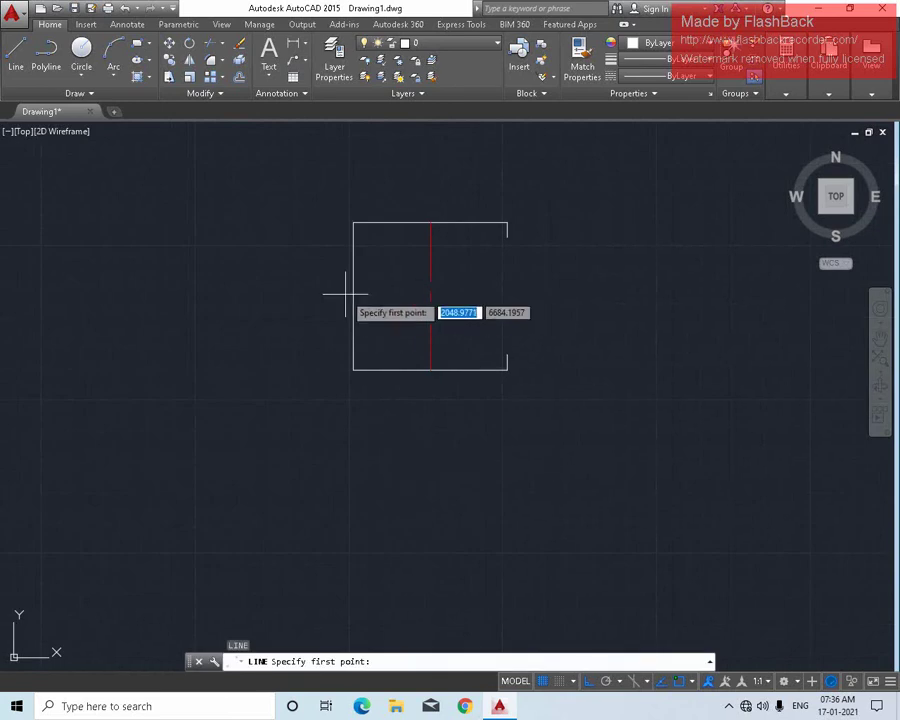
left_click(352, 296)
scroll(578, 298, "down", 3)
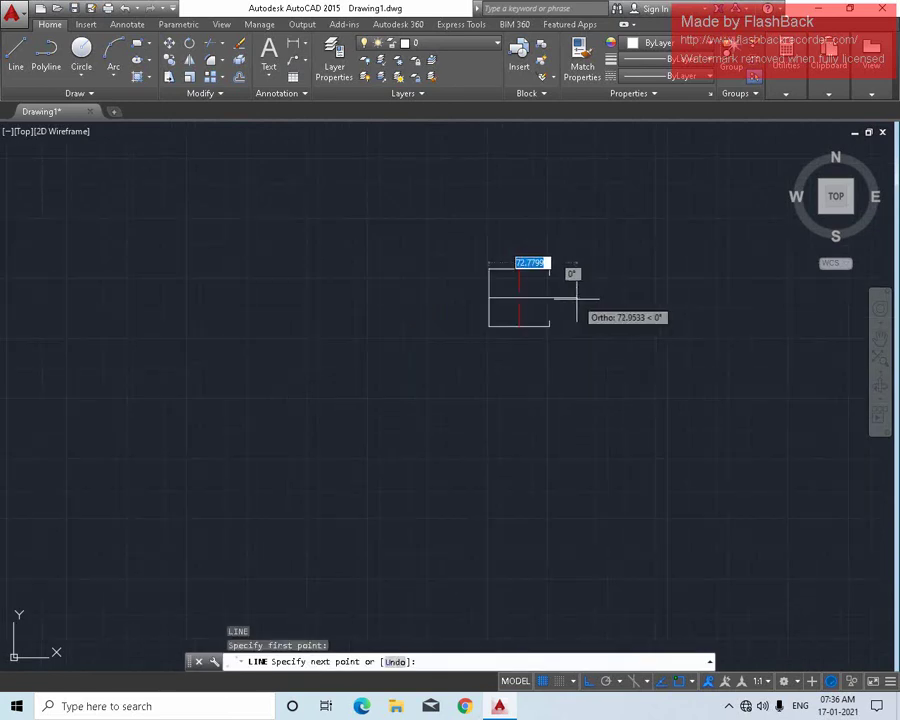
scroll(580, 270, "up", 4)
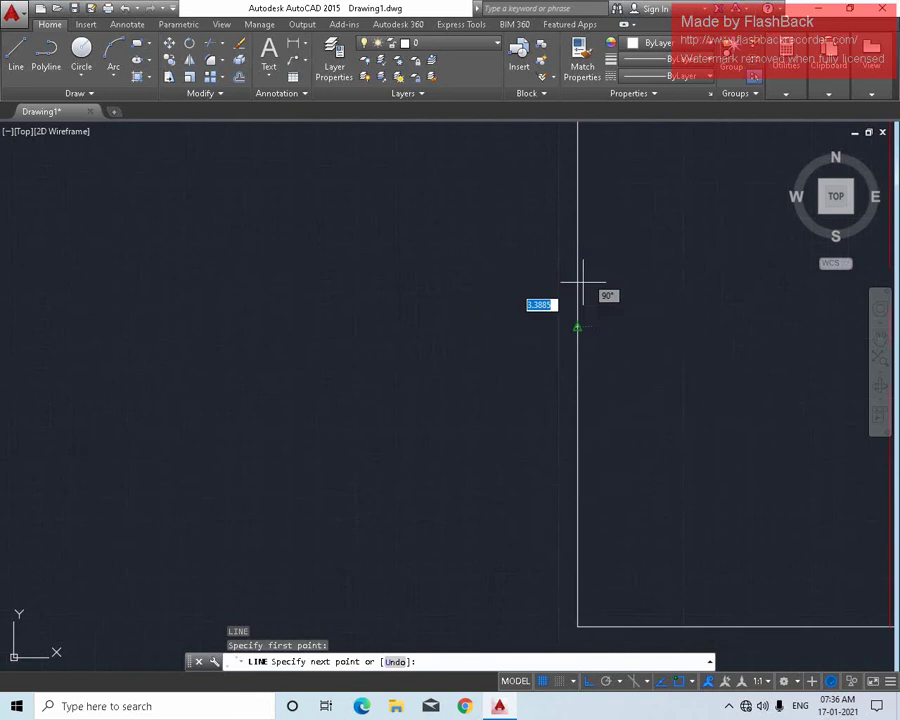
scroll(580, 270, "down", 2)
middle_click_drag(701, 292, 433, 237)
scroll(433, 237, "up", 3)
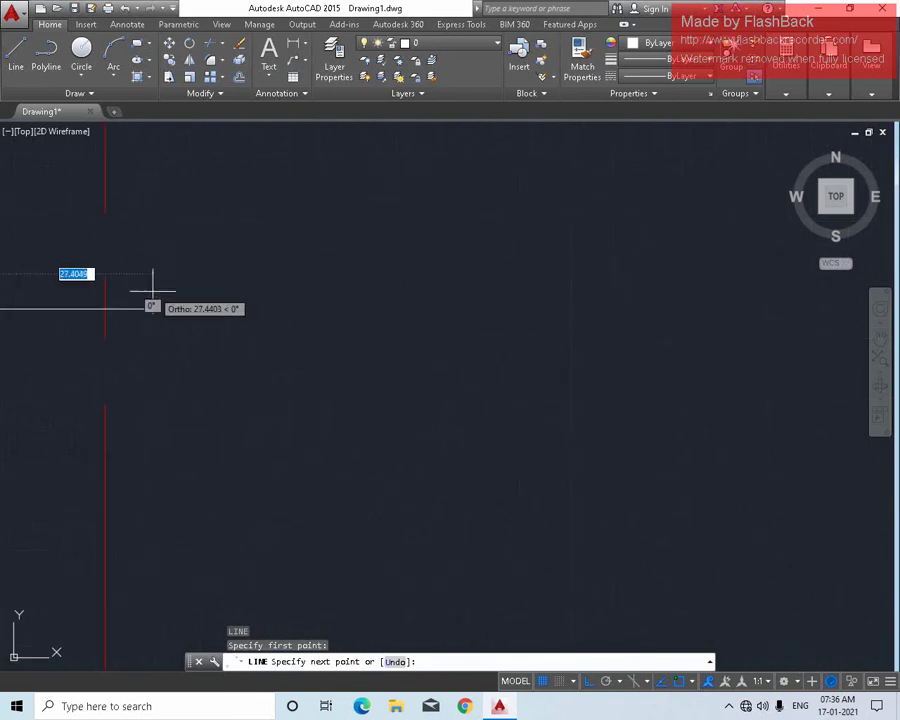
scroll(150, 289, "down", 2)
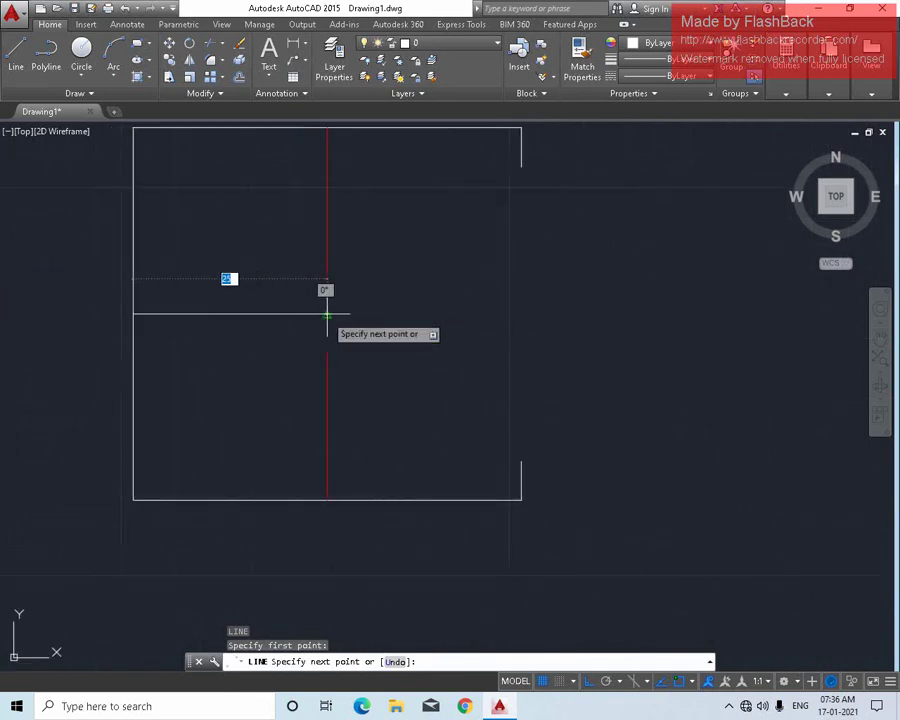
left_click(327, 314)
key("Escape")
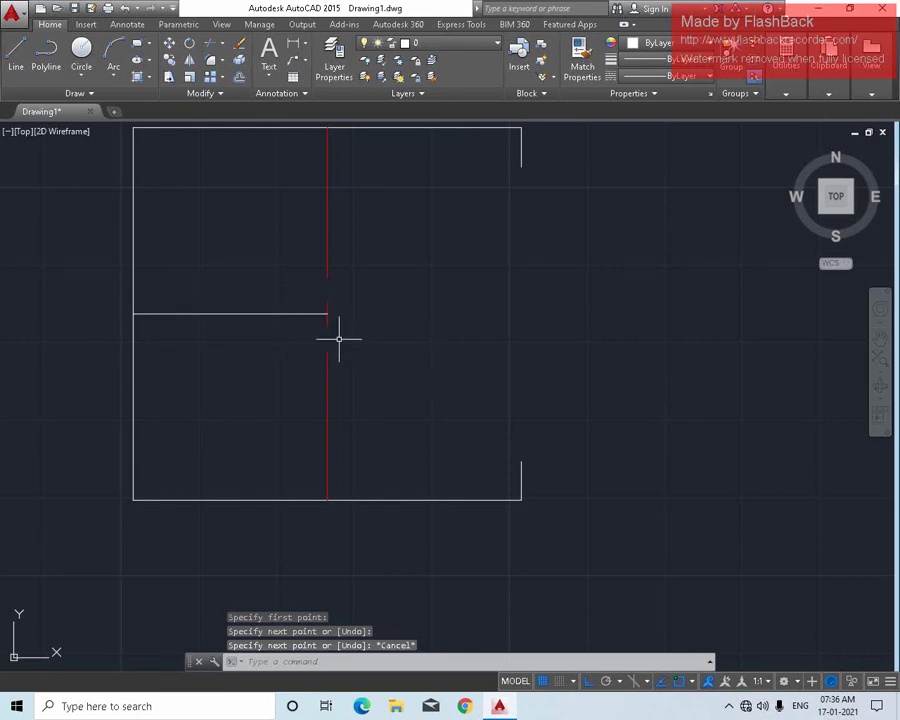
Draw a 72-unit horizontal line from the centre line intersection.
left_click(326, 340)
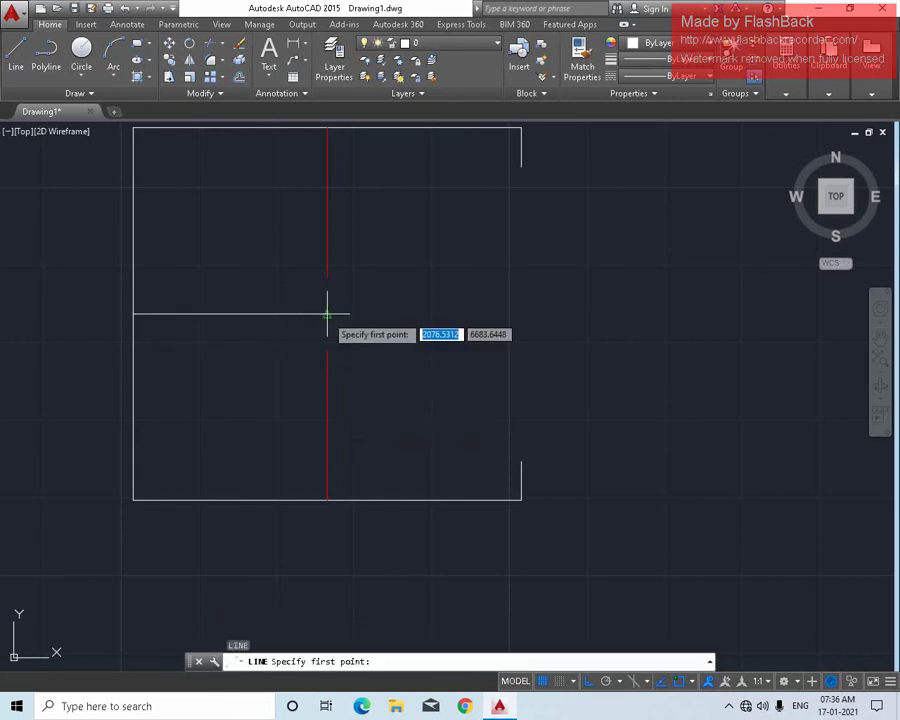
left_click(327, 314)
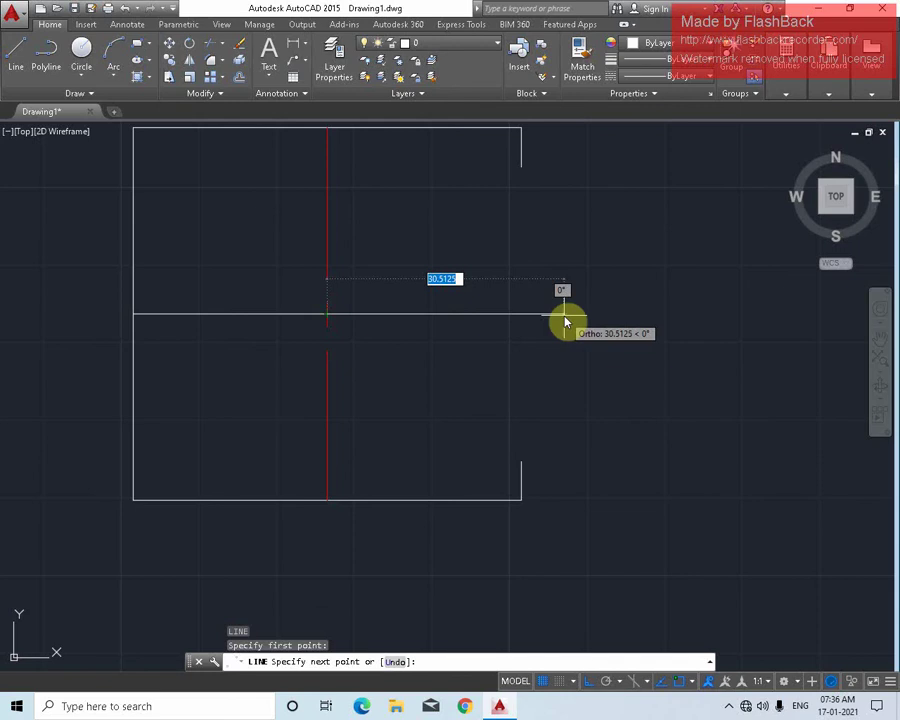
type("72")
key("Return")
key("Escape")
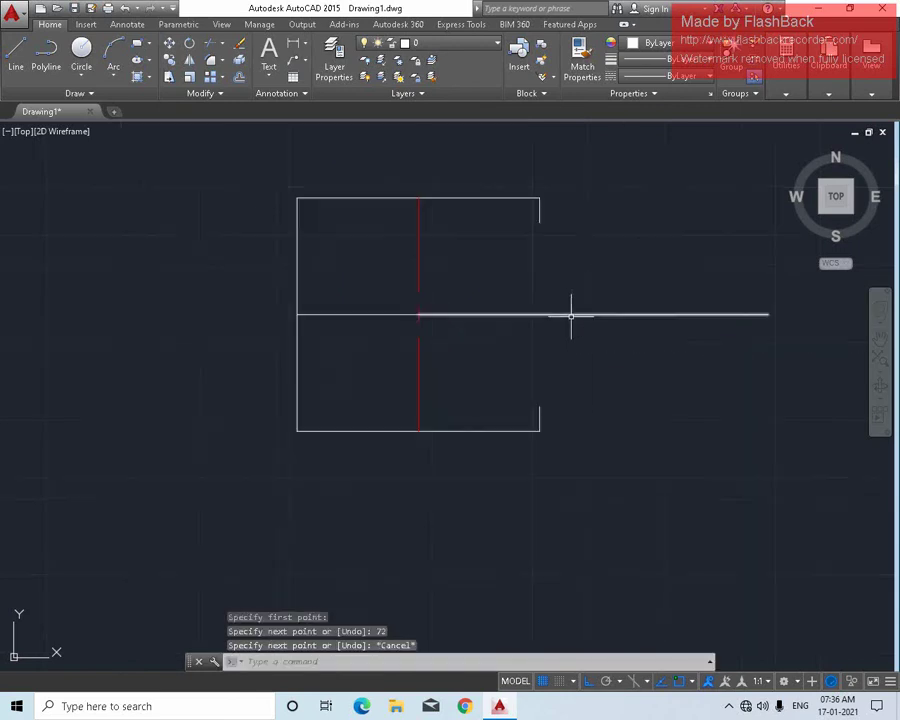
scroll(566, 340, "down", 8)
scroll(532, 328, "up", 2)
scroll(520, 334, "up", 4)
Erase the leftover left horizontal segment.
left_click(496, 328)
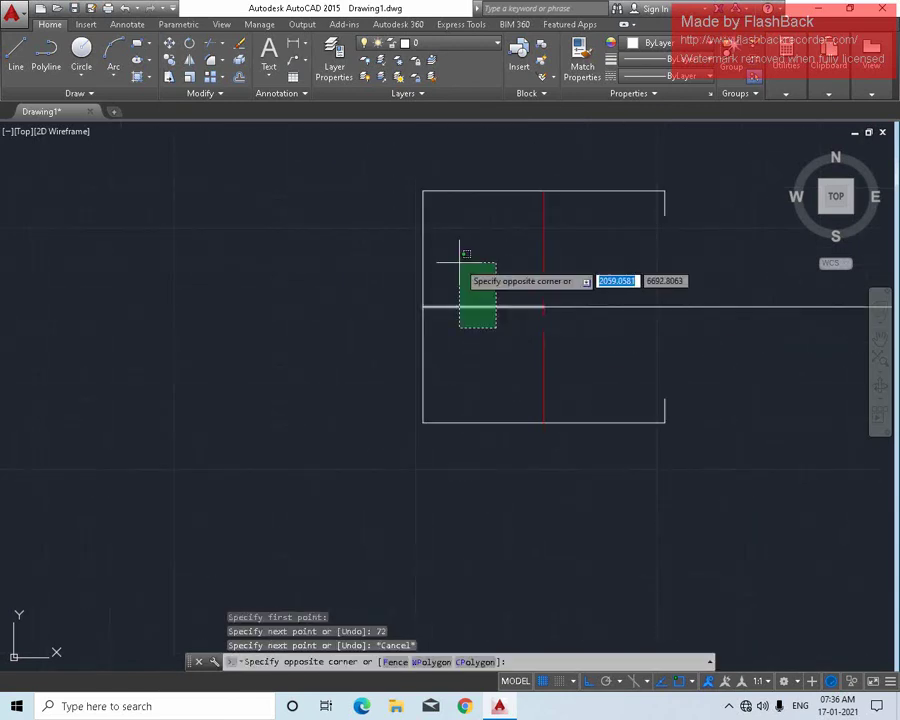
left_click(464, 261)
key("Delete")
scroll(624, 400, "down", 4)
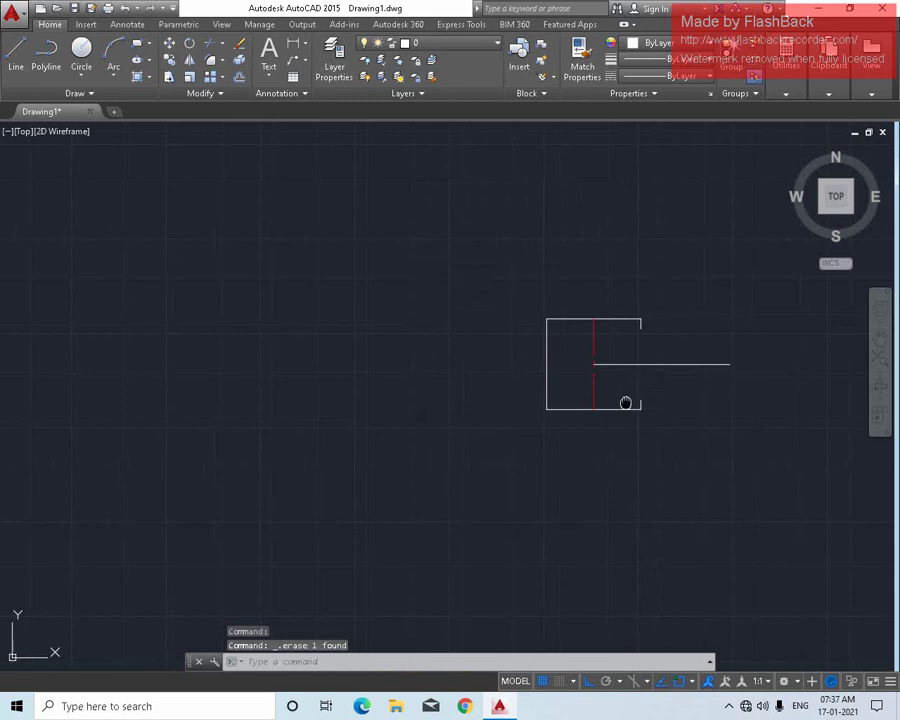
middle_click_drag(712, 372, 536, 336)
Move the 72-unit horizontal line onto the center line layer and open its properties.
left_click(552, 364)
left_click(532, 281)
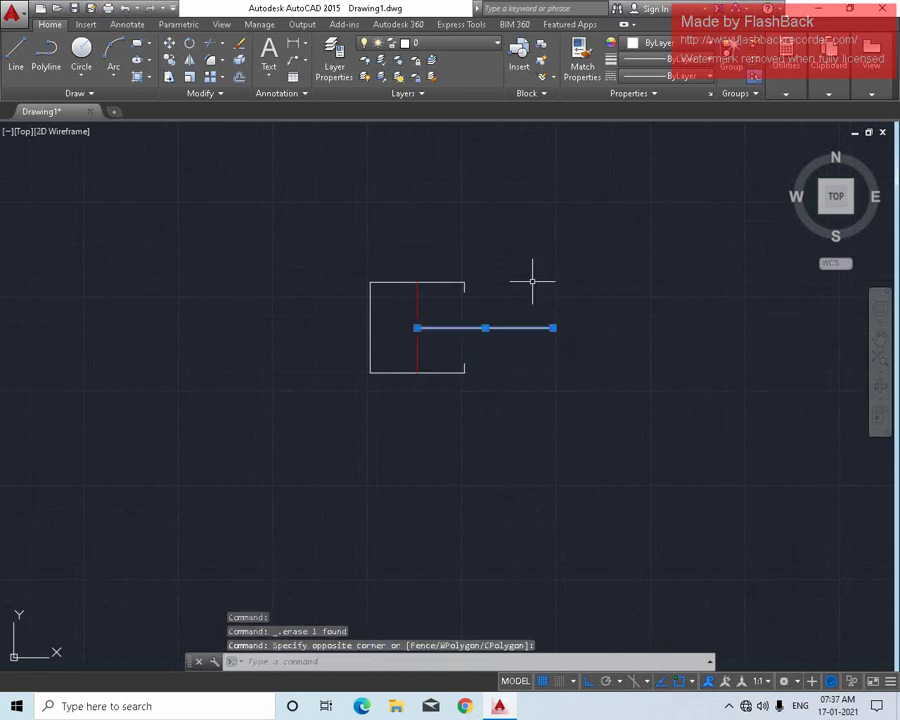
left_click(446, 44)
left_click(450, 79)
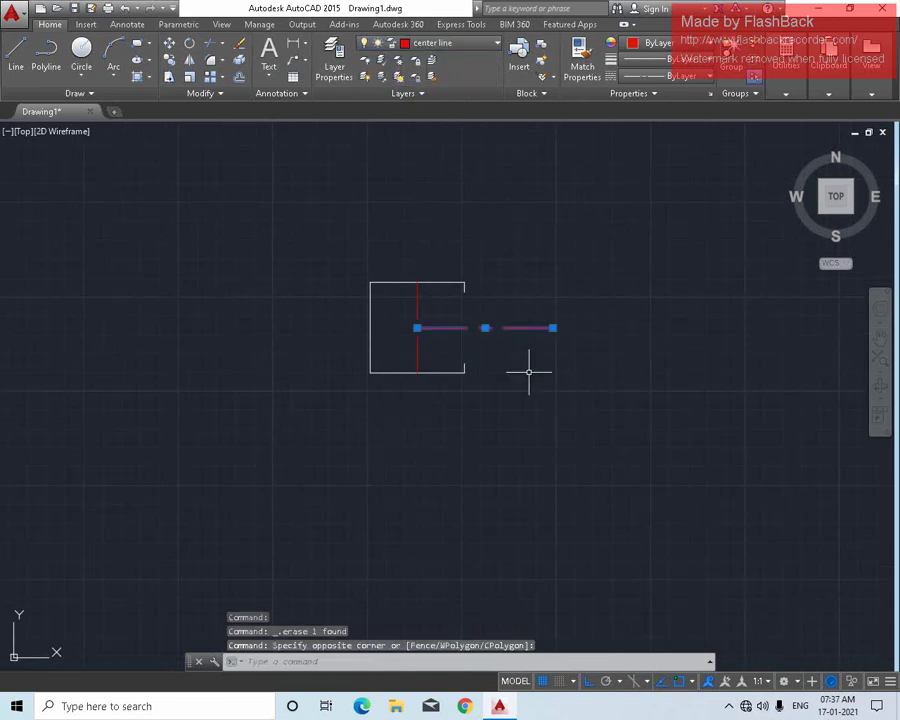
key("Escape")
scroll(473, 326, "up", 4)
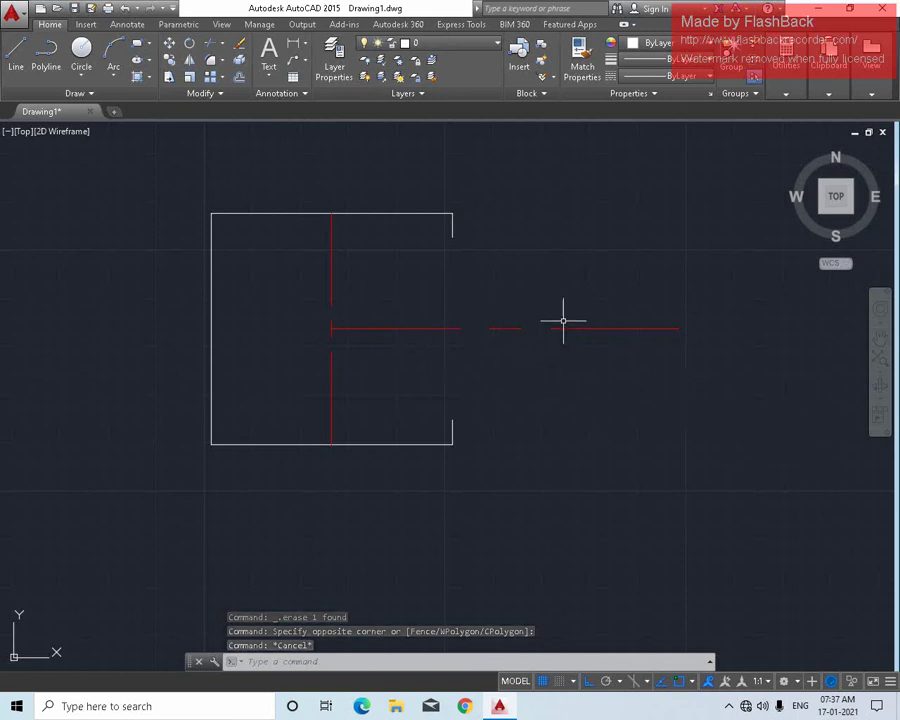
left_click(640, 360)
left_click(573, 267)
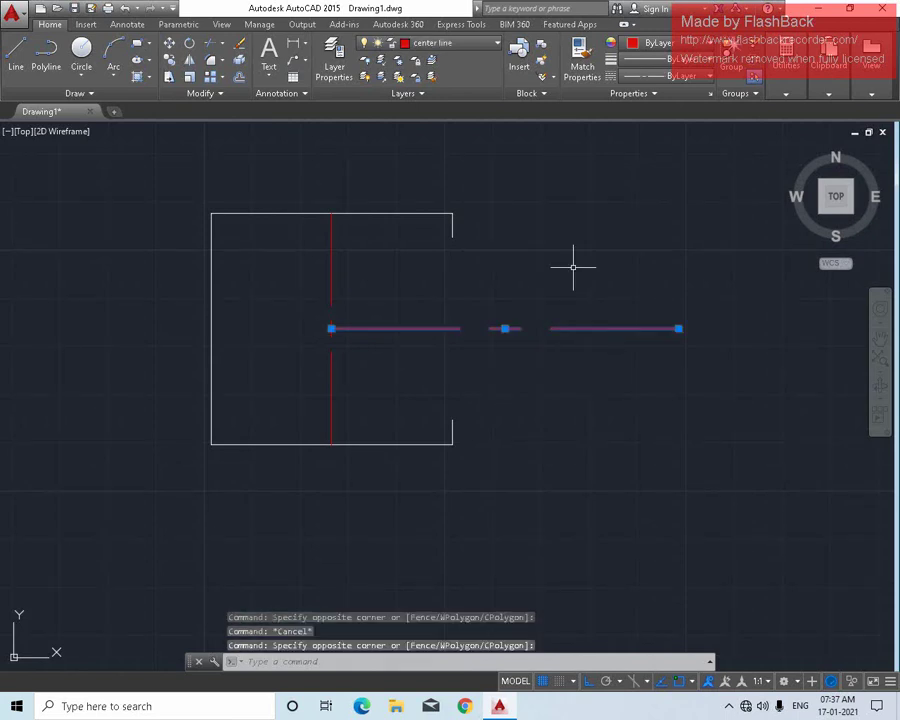
type("pr")
key("Return")
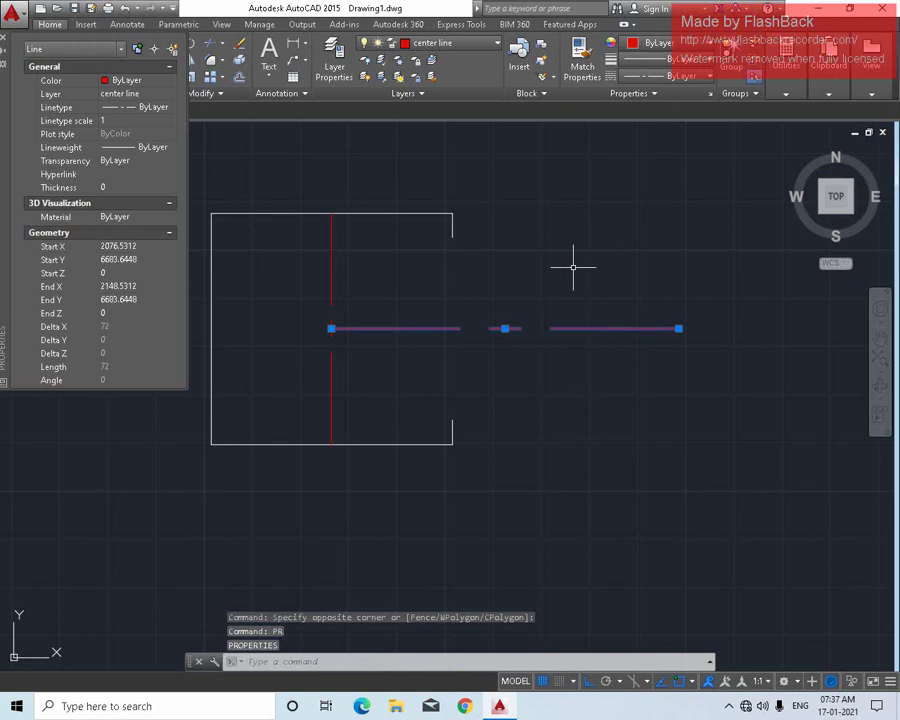
Set the horizontal centre line's linetype scale to 0.3.
left_click(112, 122)
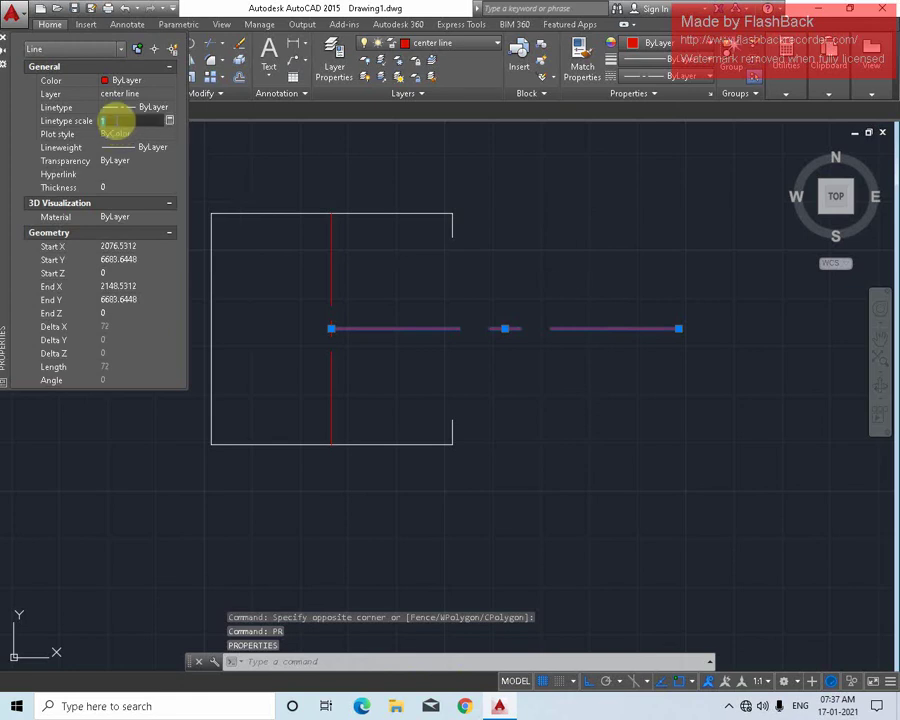
type("0.3")
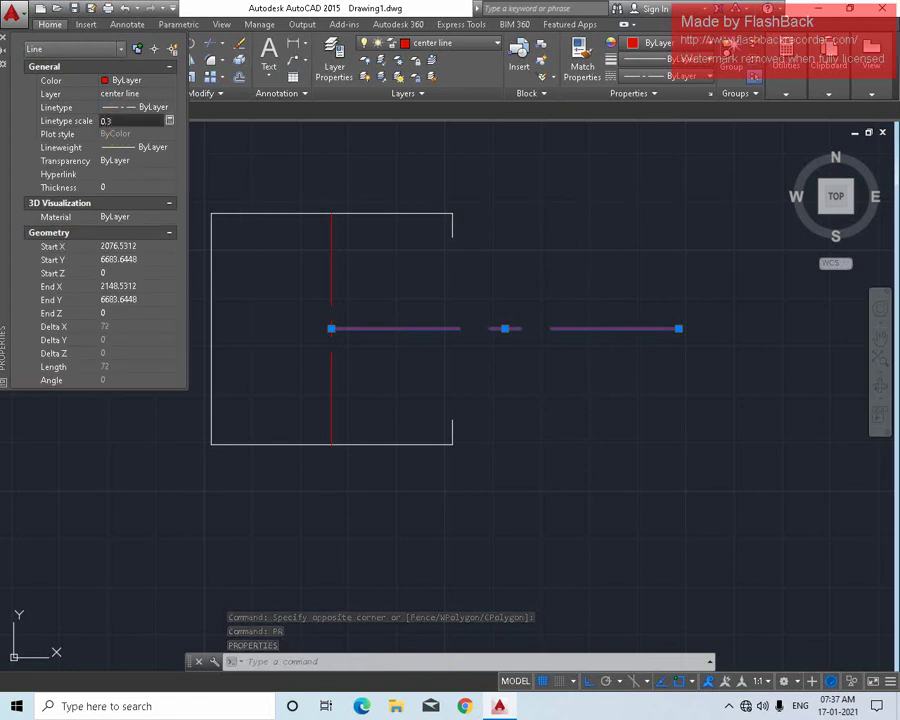
key("Return")
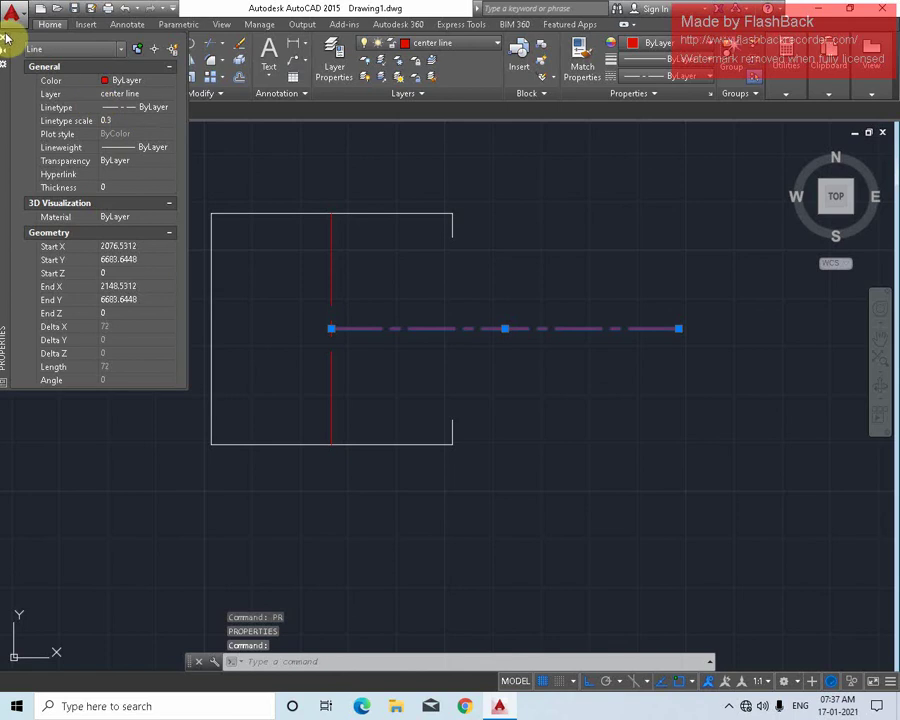
left_click(3, 40)
key("Escape")
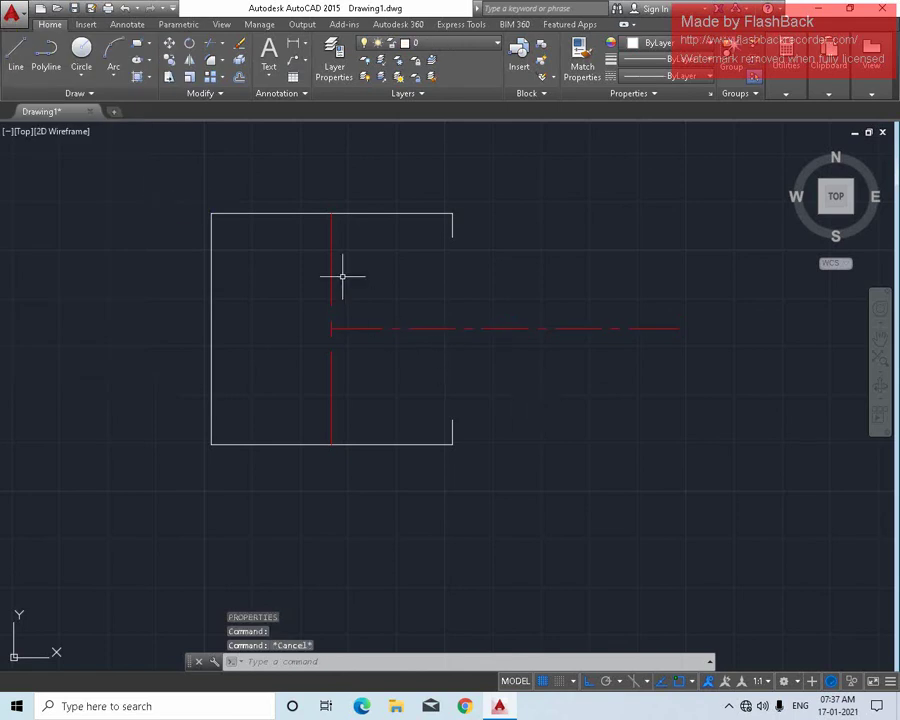
scroll(343, 275, "up", 5)
Change the vertical centre line's linetype scale from 0.5 to 0.3.
left_click(356, 261)
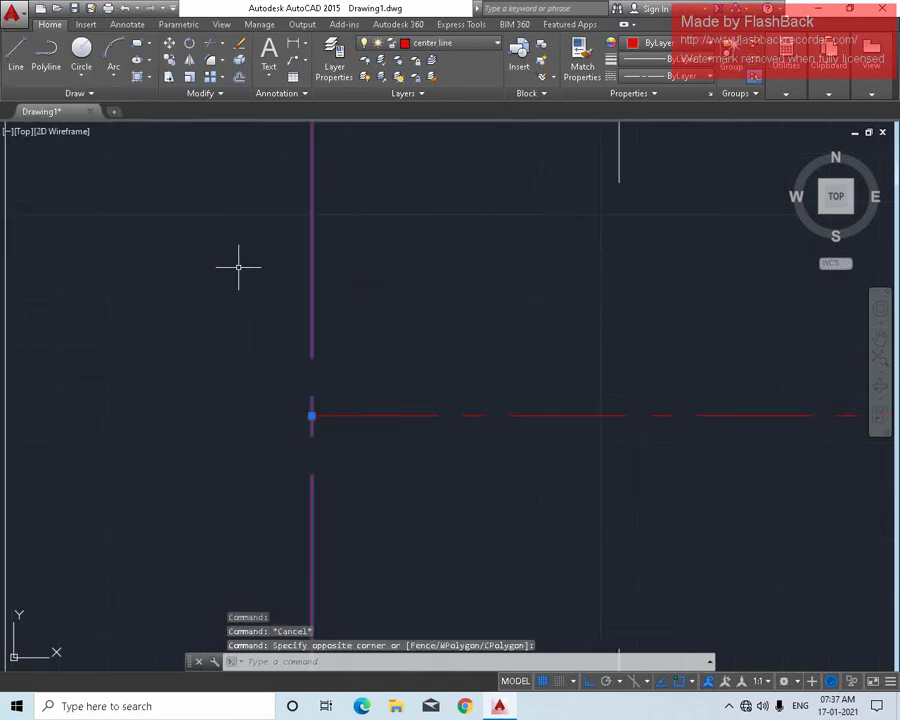
type("pr")
key("Return")
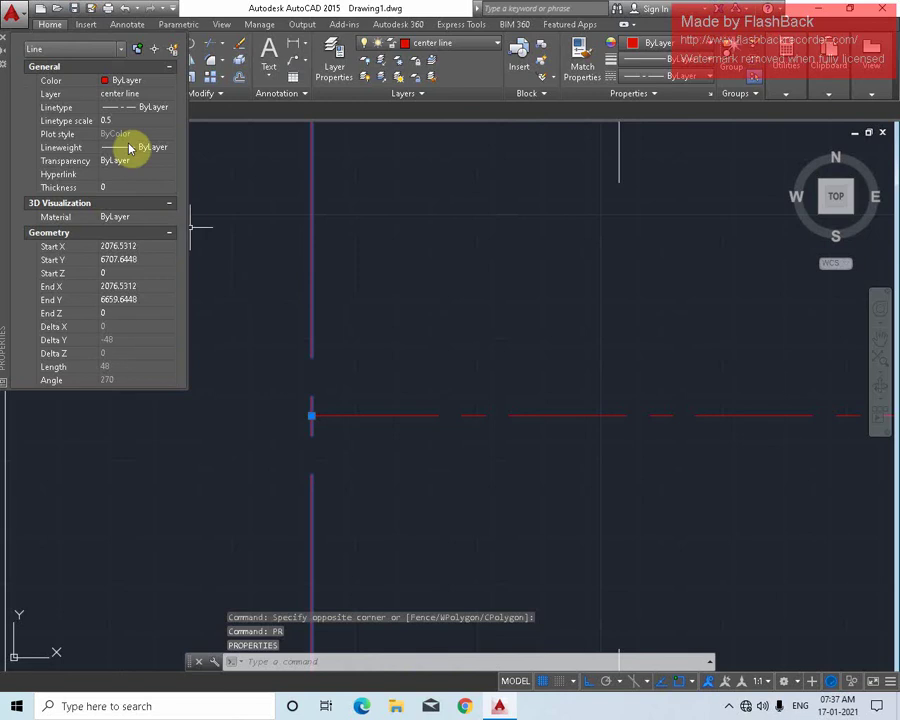
left_click(146, 122)
type("0")
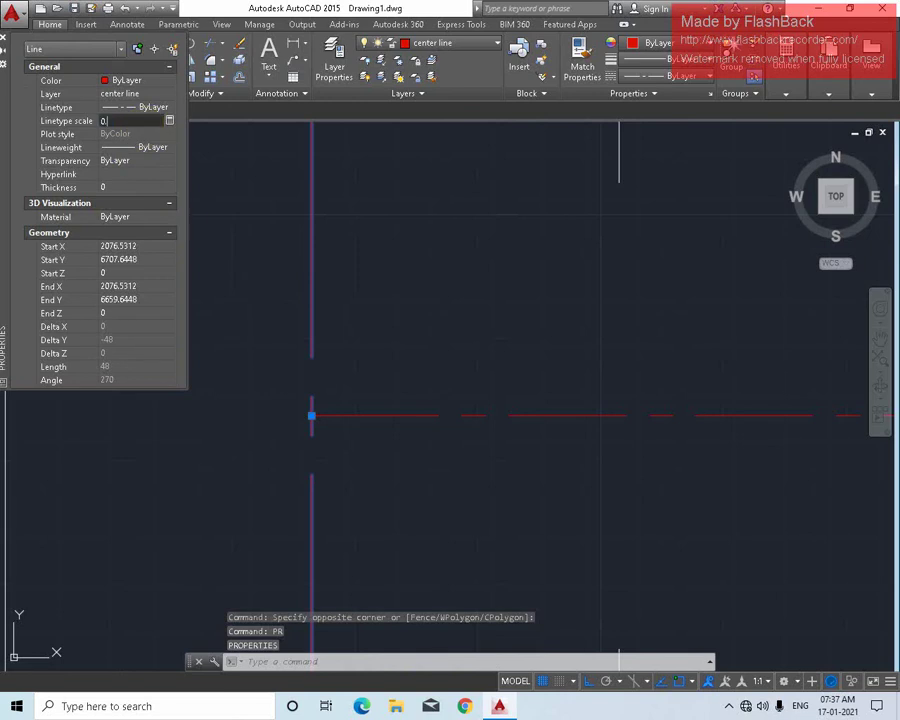
type("3")
key("Return")
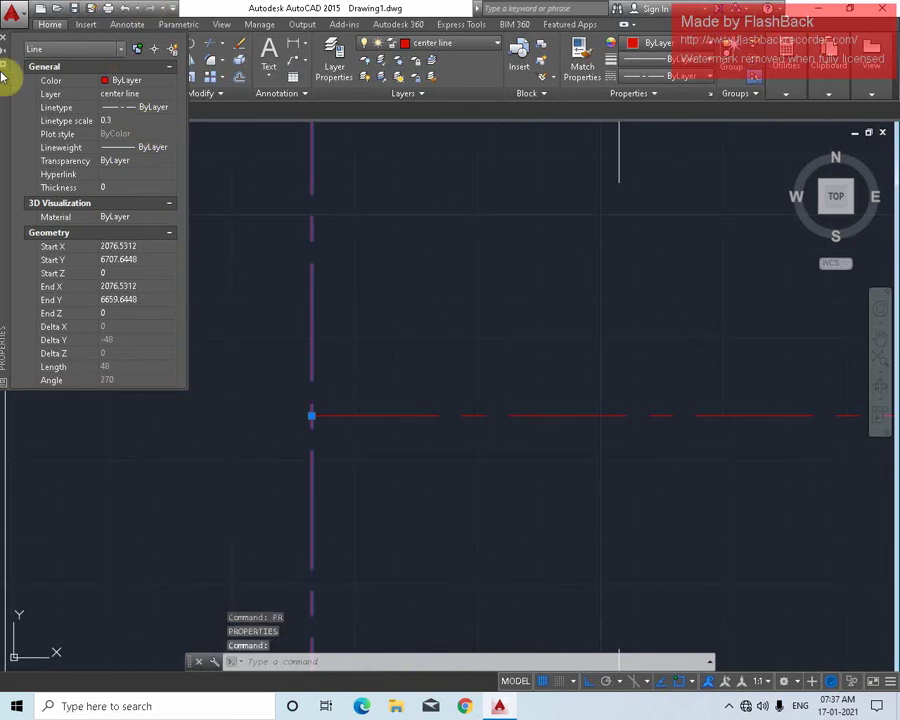
left_click(5, 40)
key("Escape")
scroll(346, 344, "down", 3)
scroll(290, 298, "down", 2)
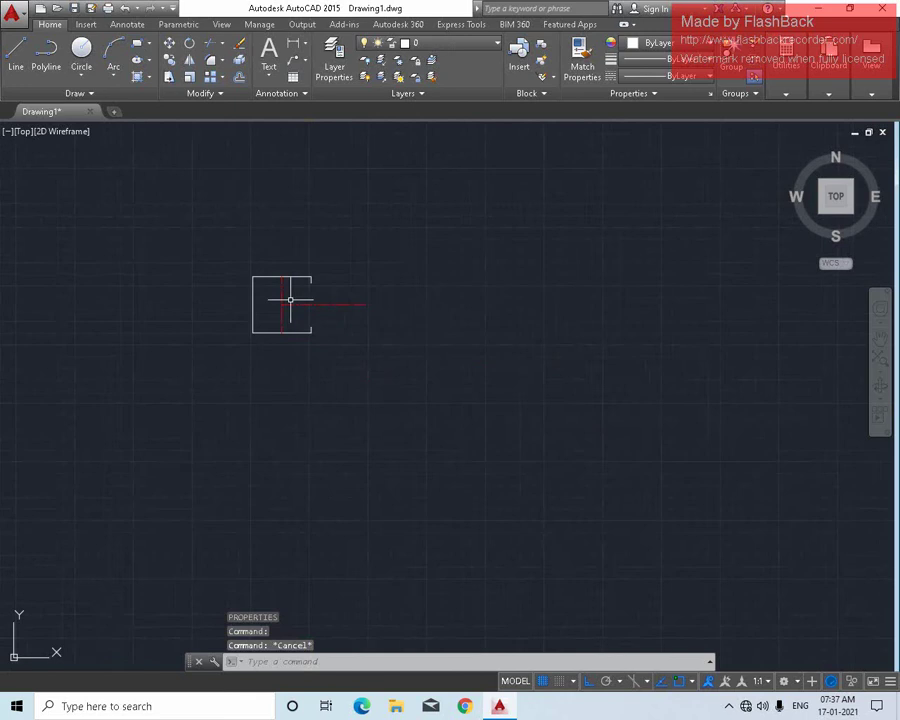
scroll(148, 335, "up", 5)
scroll(148, 335, "down", 4)
scroll(172, 310, "up", 4)
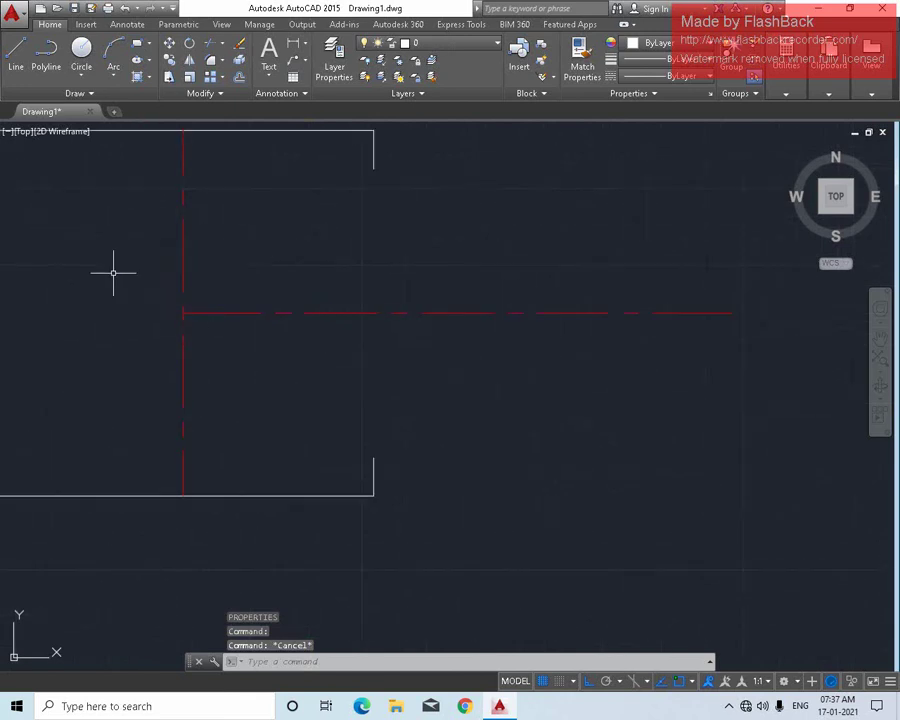
scroll(392, 340, "down", 4)
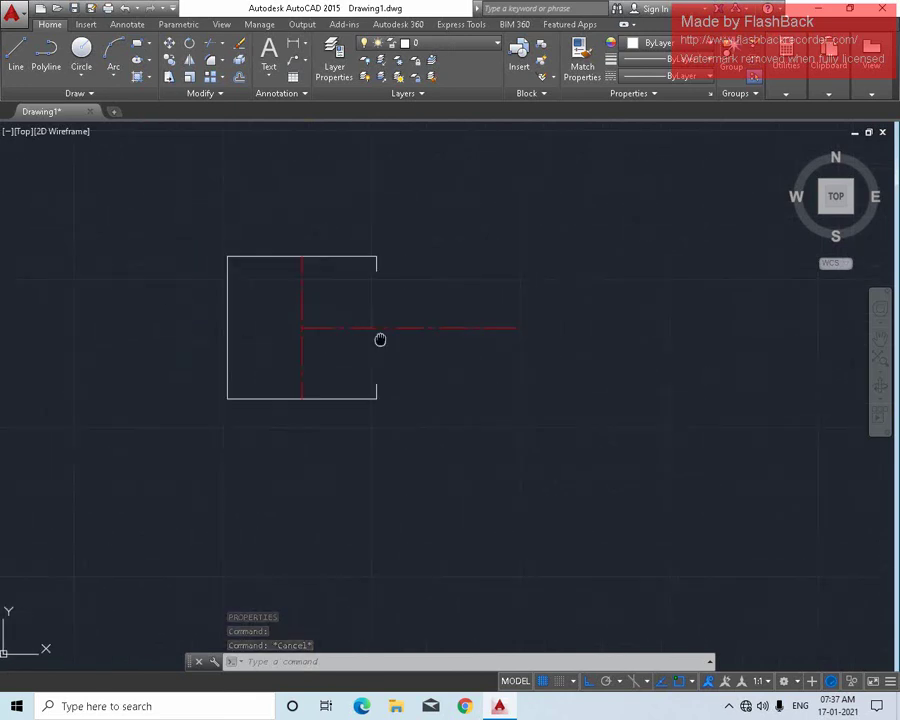
scroll(304, 328, "down", 3)
key("ctrl+v")
left_click(384, 410)
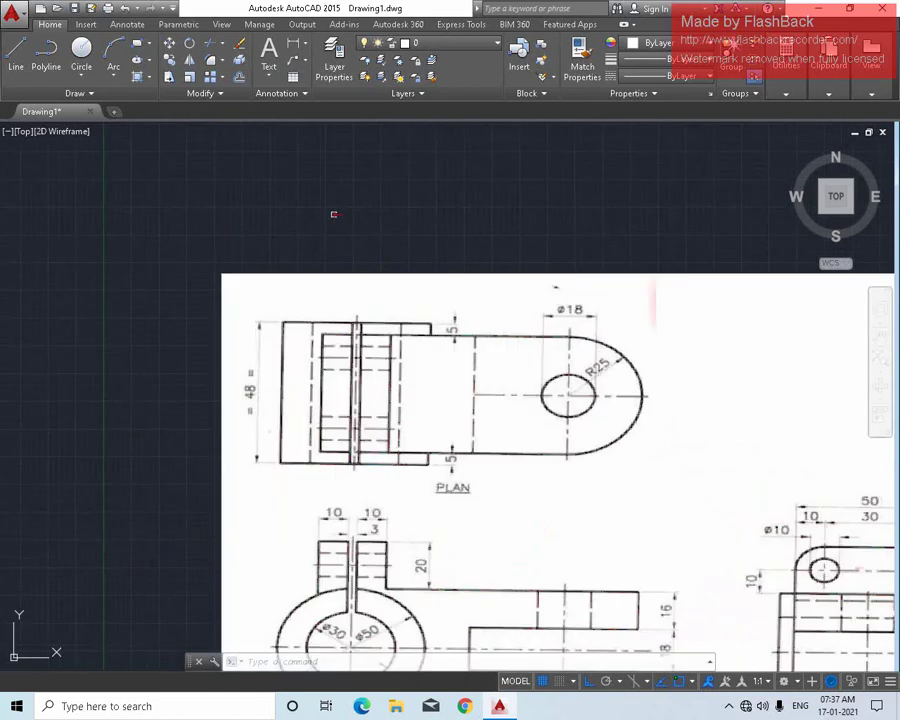
scroll(636, 465, "down", 4)
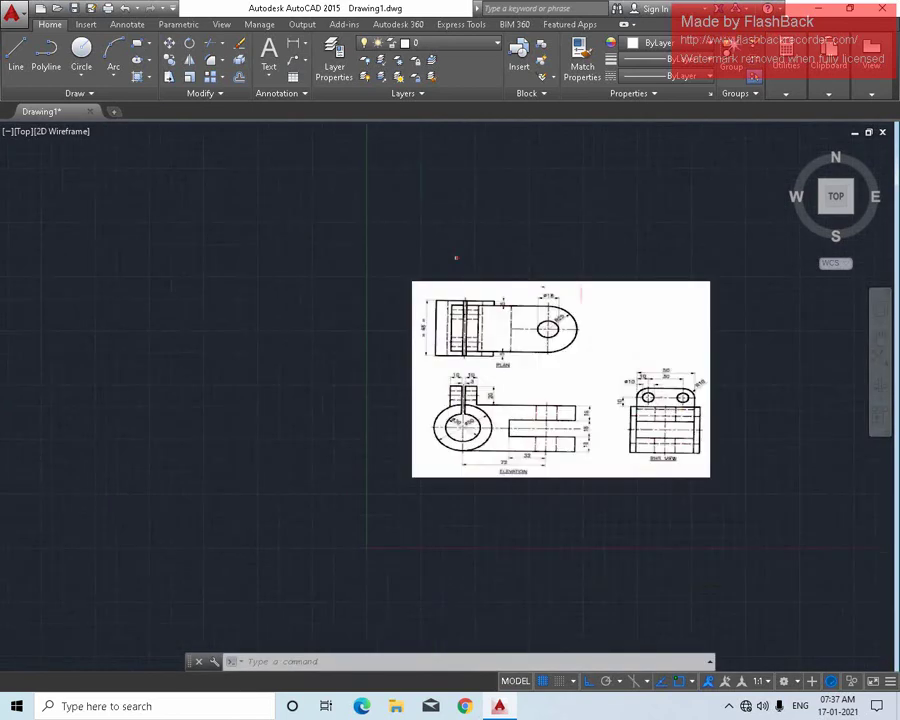
scroll(454, 255, "up", 4)
scroll(284, 241, "down", 4)
scroll(284, 241, "up", 2)
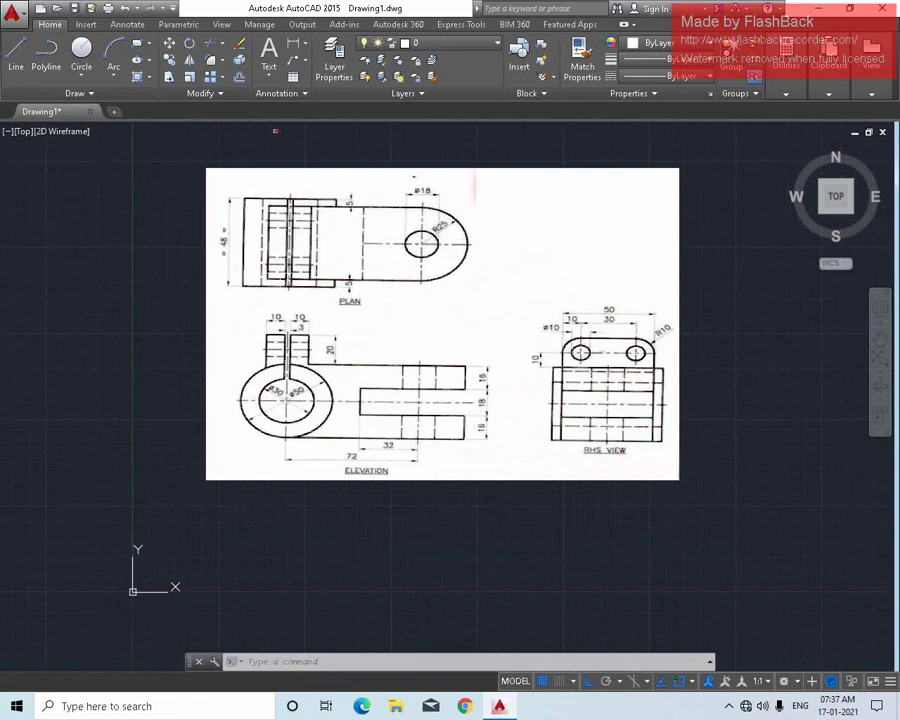
scroll(258, 208, "up", 2)
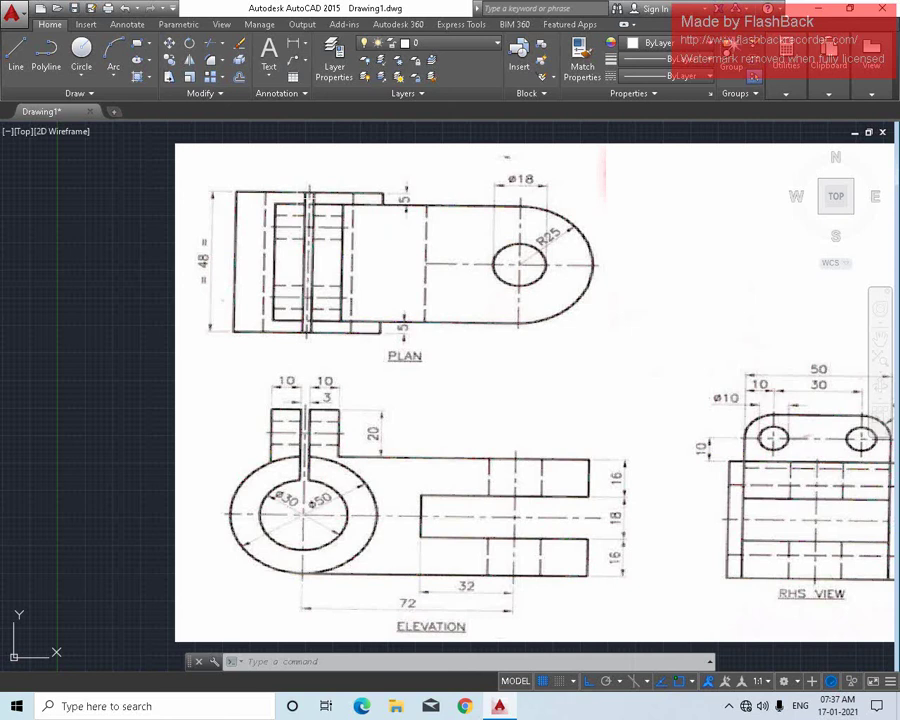
scroll(275, 255, "down", 5)
middle_click_drag(275, 255, 370, 478)
scroll(345, 305, "up", 4)
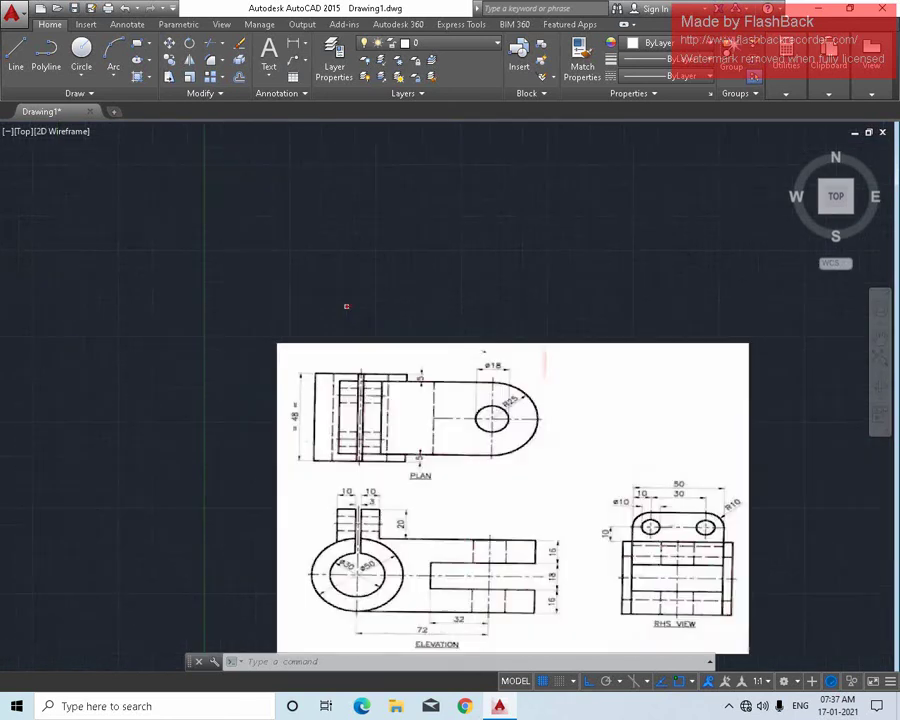
scroll(463, 322, "down", 5)
scroll(463, 322, "up", 2)
scroll(440, 300, "up", 2)
Frame the plan outline and select its vertical centre line.
scroll(452, 356, "up", 2)
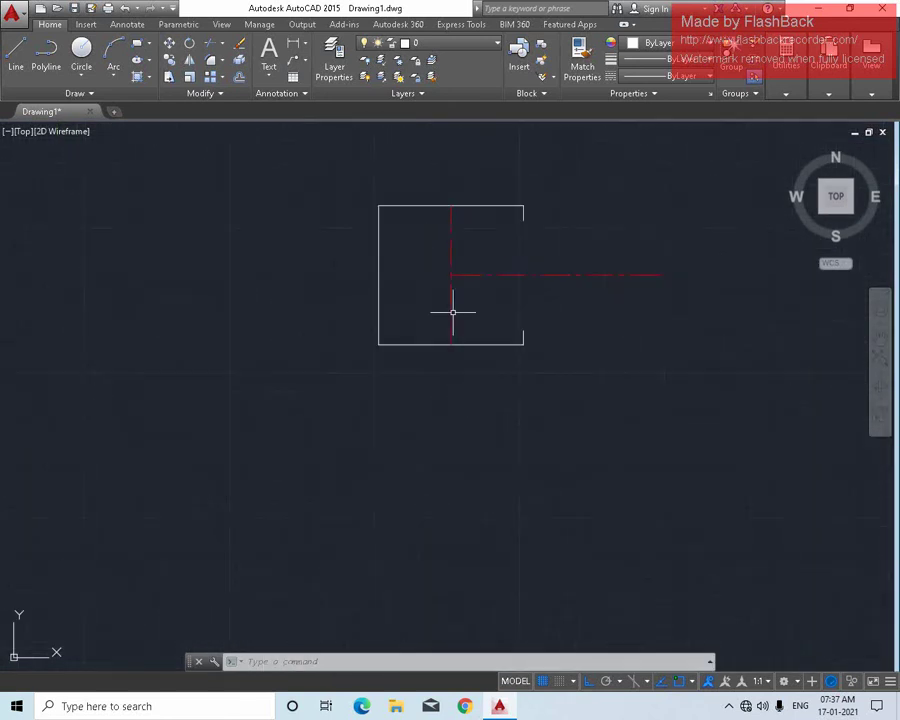
middle_click_drag(452, 307, 417, 389)
scroll(408, 312, "up", 3)
left_click(443, 306)
left_click(408, 318)
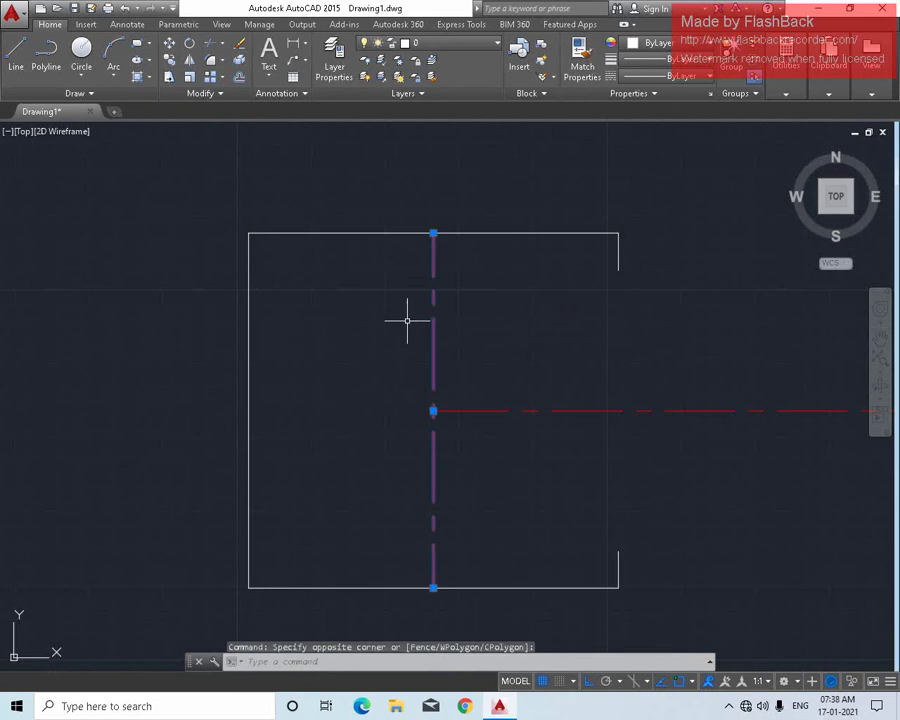
Offset the vertical centre line 1.5 units to its left and to its right.
type("o")
key("Return")
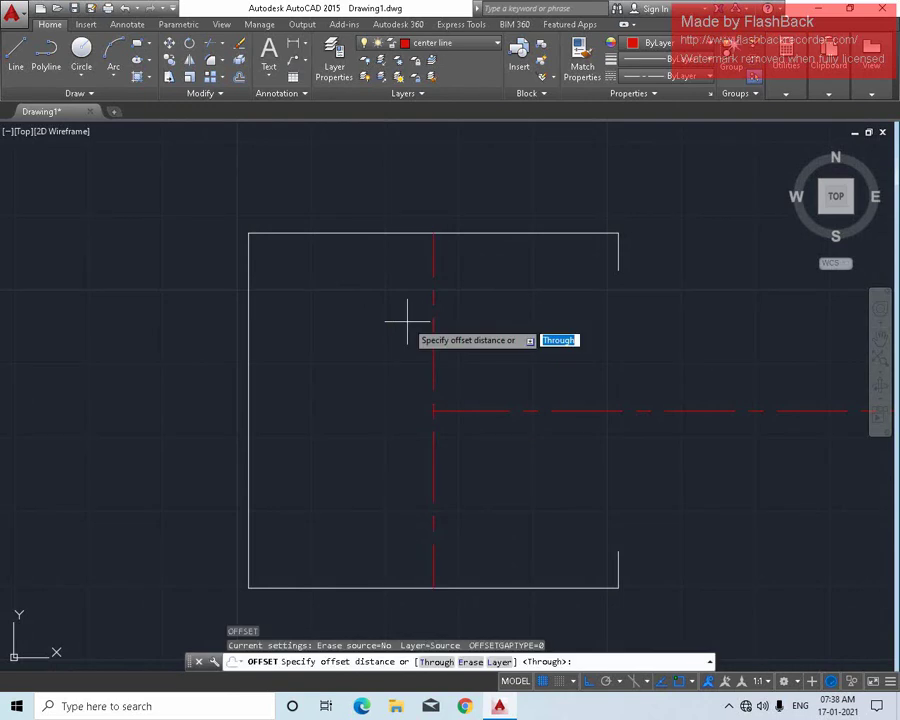
type("1.5")
key("Return")
left_click(433, 320)
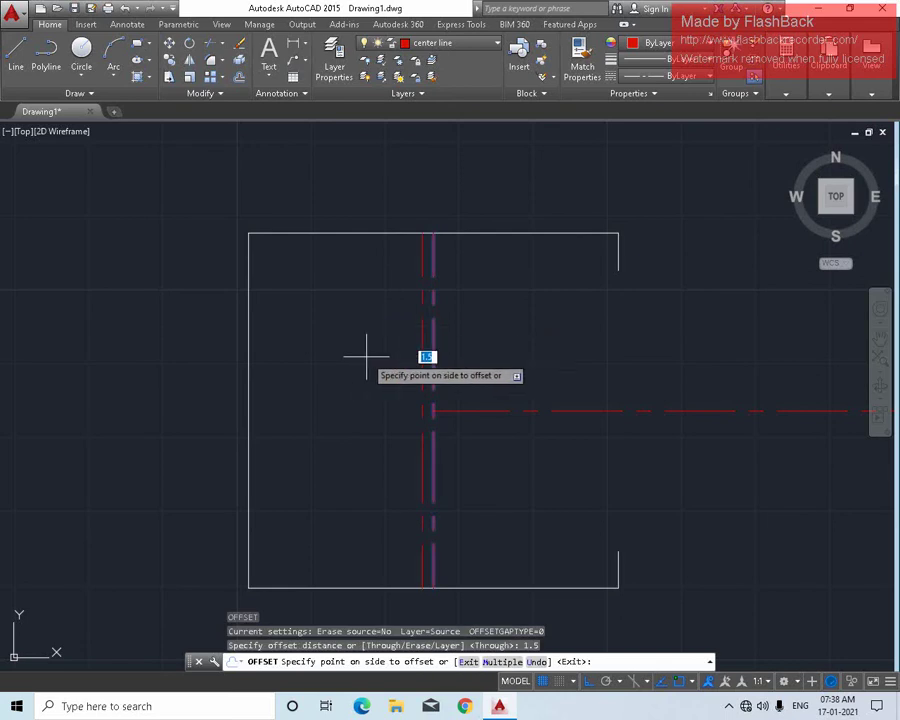
left_click(421, 350)
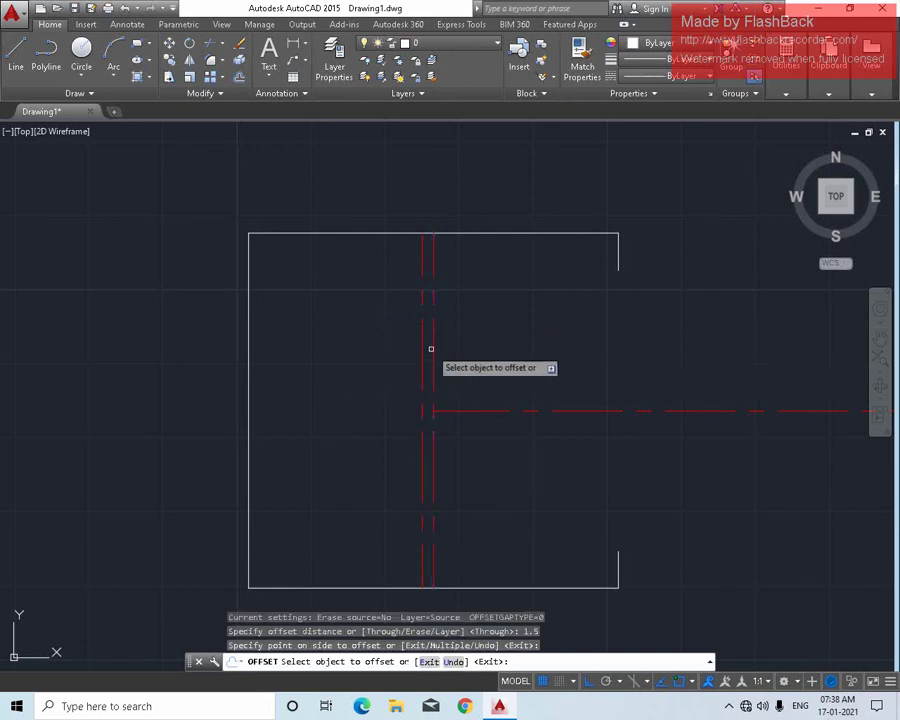
left_click(432, 349)
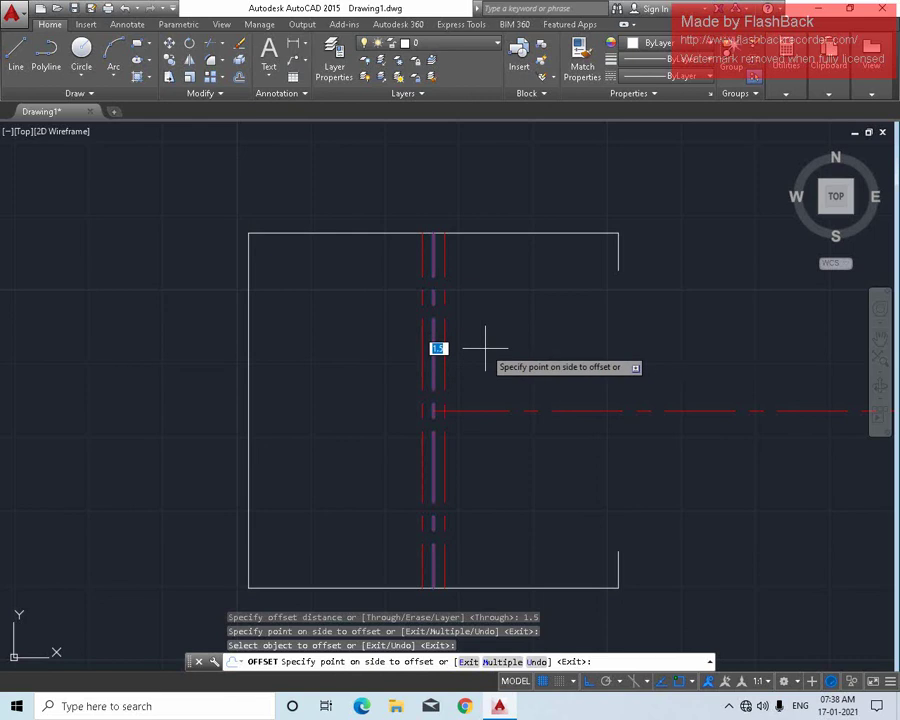
left_click(484, 348)
key("Escape")
scroll(424, 442, "down", 2)
scroll(418, 438, "down", 4)
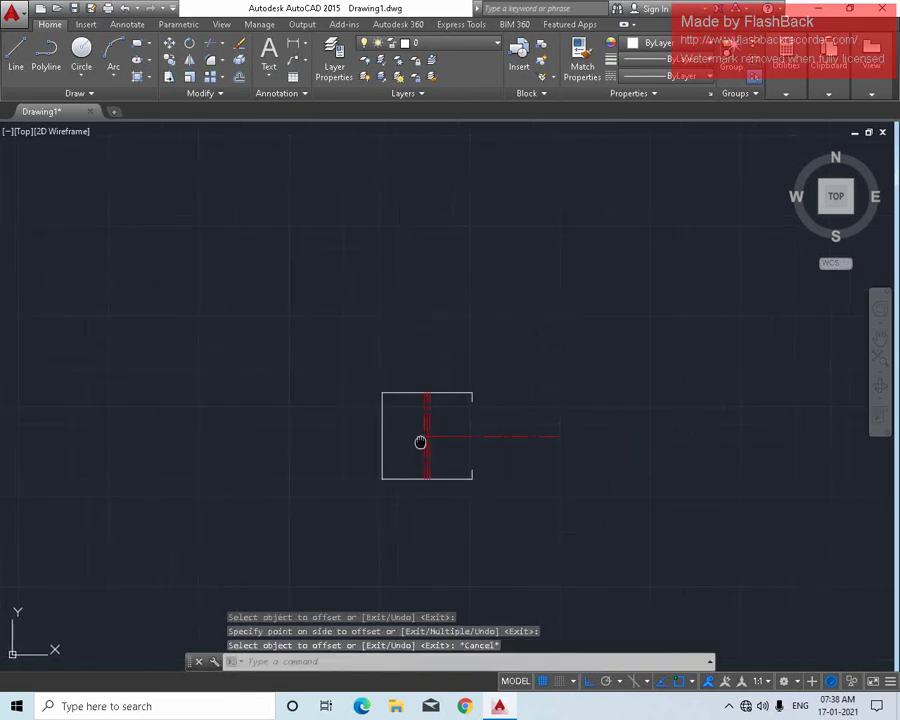
scroll(396, 351, "up", 8)
scroll(356, 472, "down", 4)
scroll(344, 360, "up", 2)
scroll(332, 354, "up", 4)
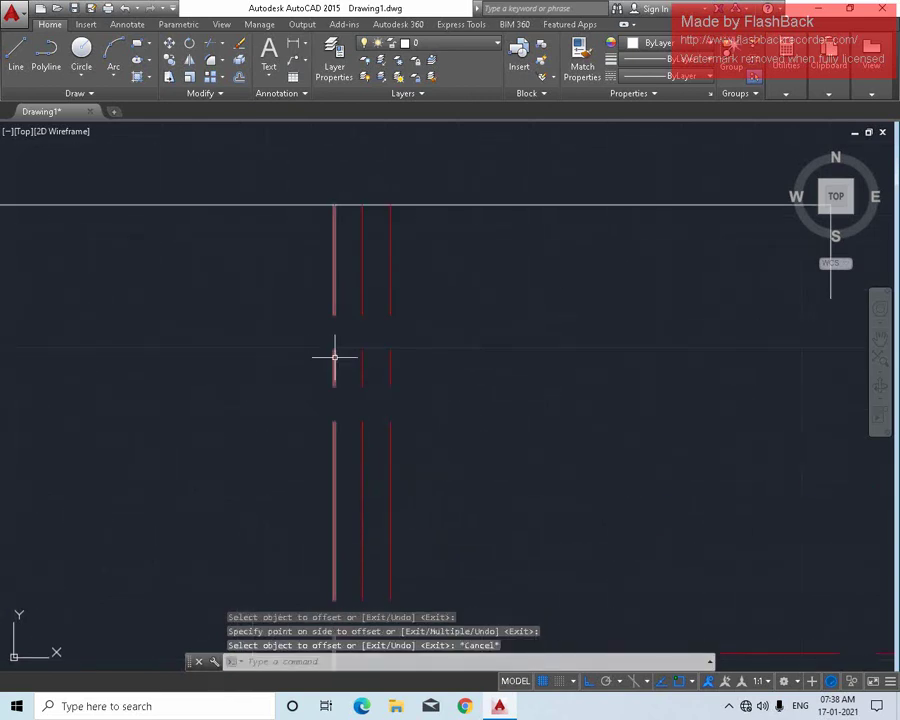
Draw a vertical line from 10 units along the top edge to the bottom edge, then select it.
type("l")
key("Return")
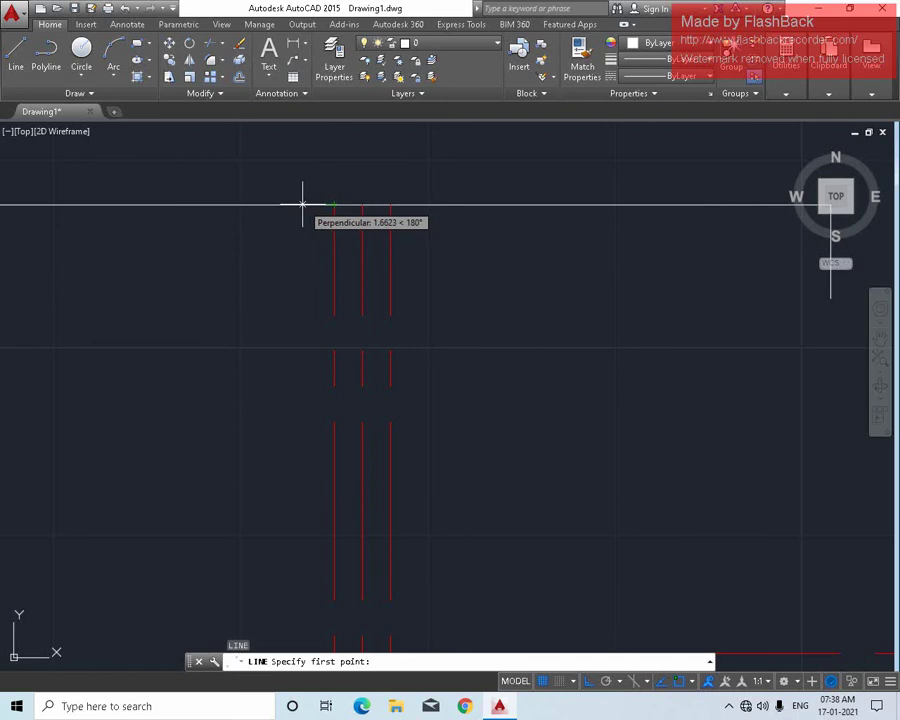
type("10")
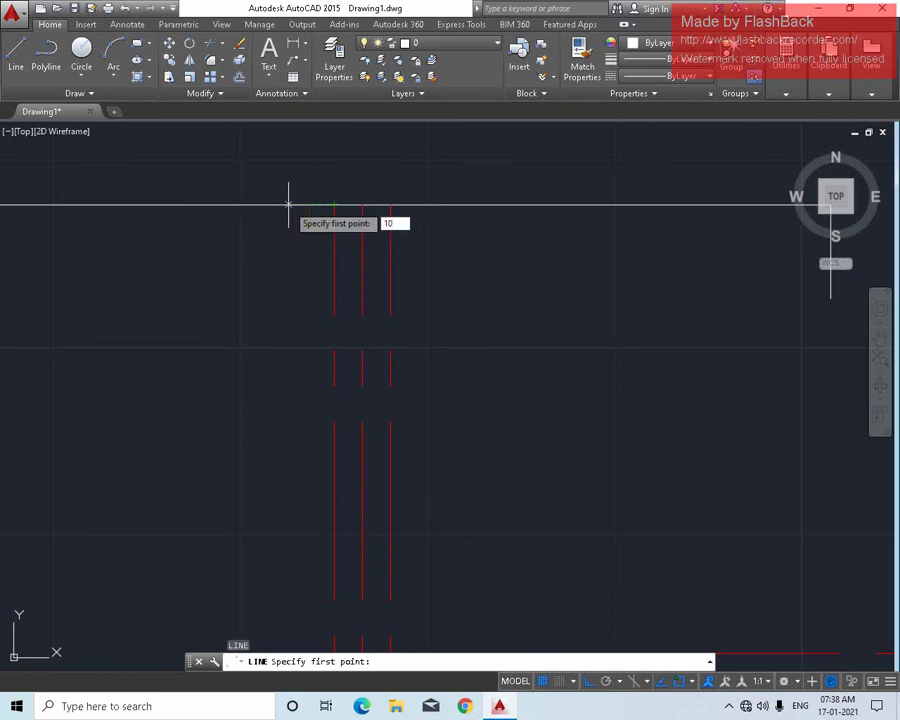
key("Return")
scroll(193, 326, "down", 5)
scroll(200, 360, "down", 4)
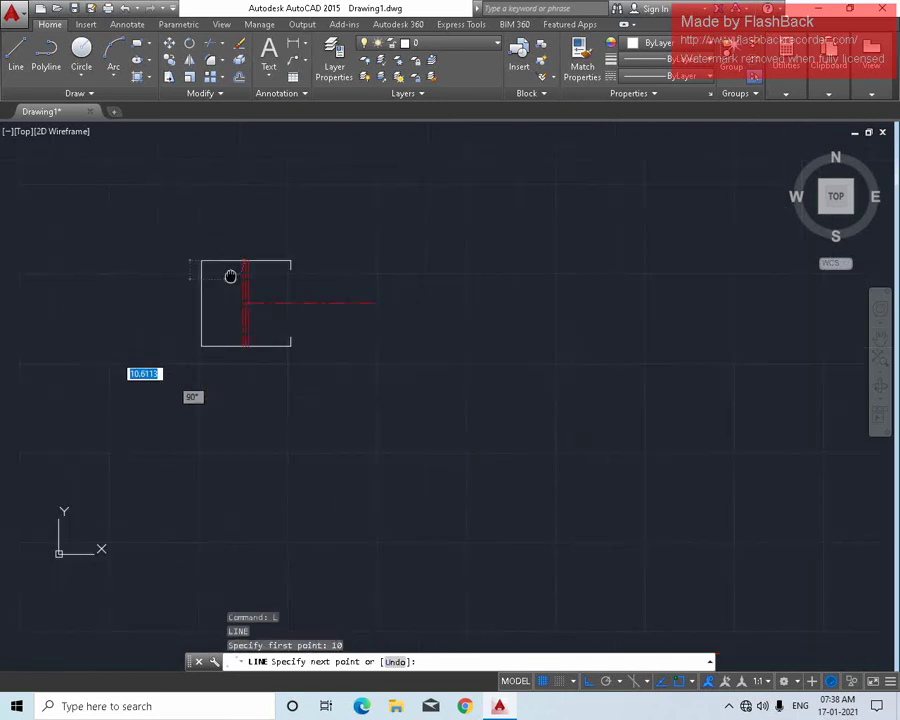
scroll(226, 280, "up", 5)
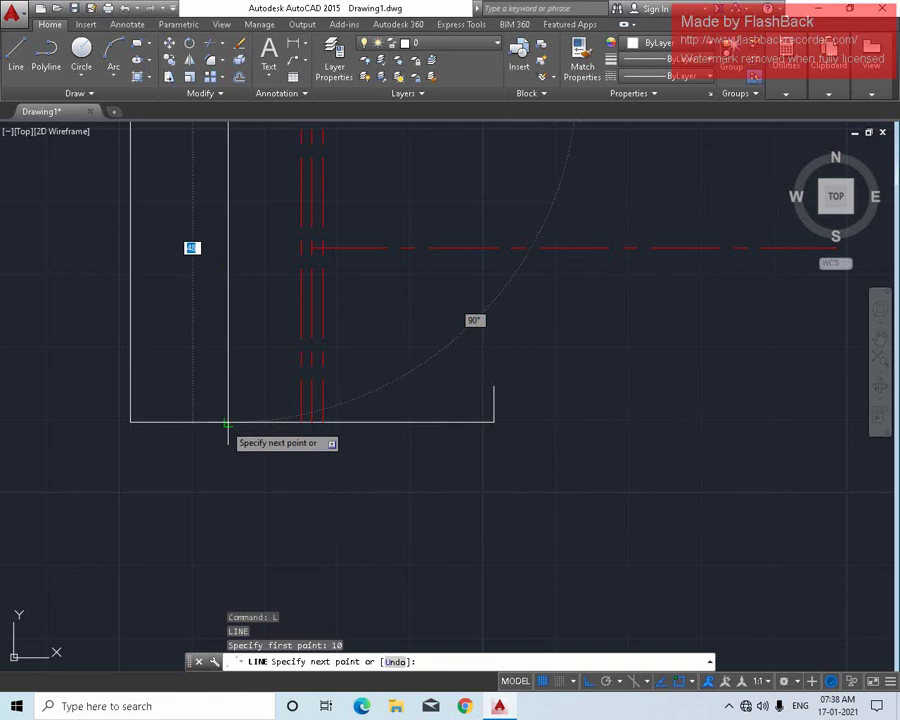
key("Escape")
scroll(238, 358, "down", 4)
scroll(240, 345, "up", 5)
left_click(248, 330)
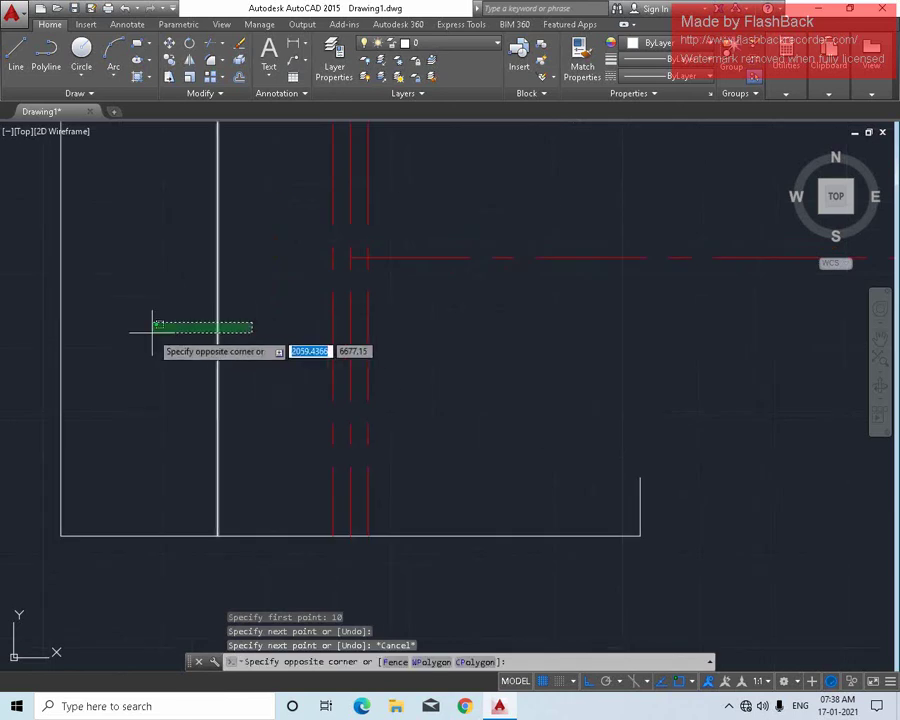
left_click(135, 342)
Mirror the new vertical line about the vertical centre line, keeping the original.
type("mi")
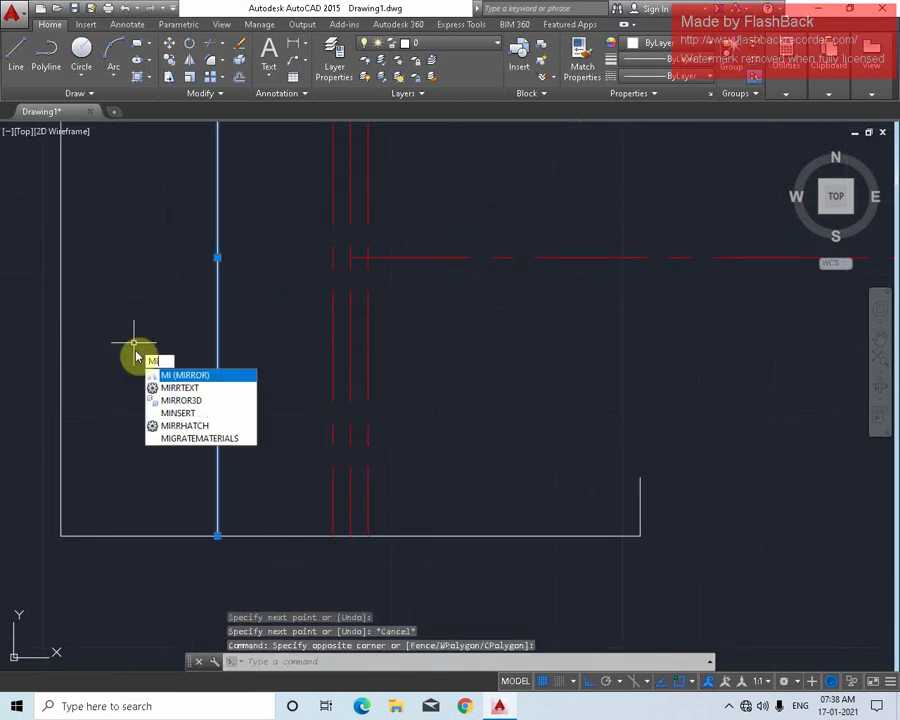
key("Return")
left_click(350, 536)
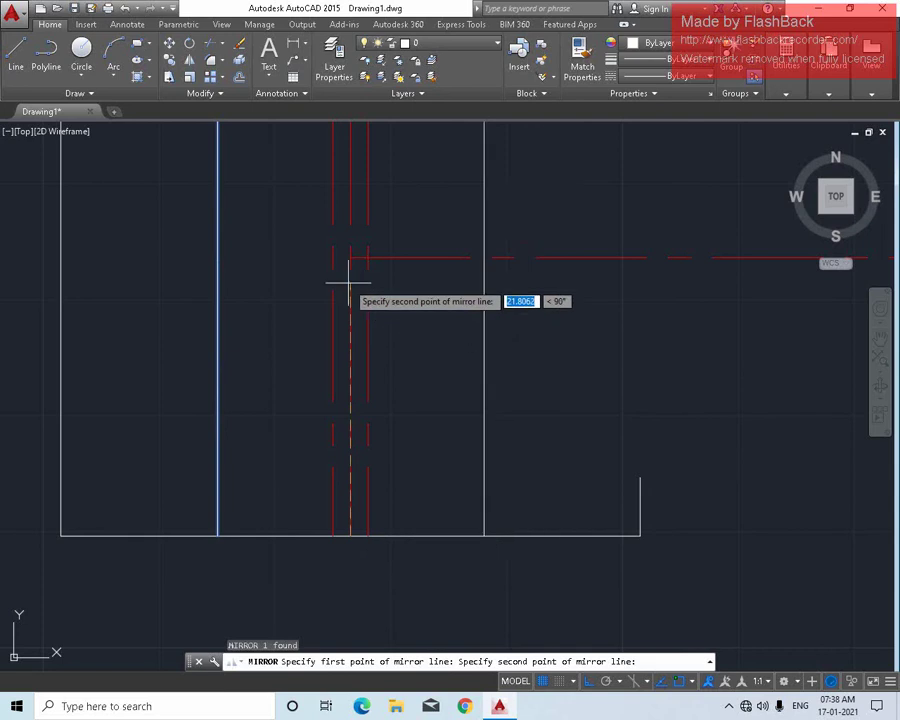
left_click(349, 251)
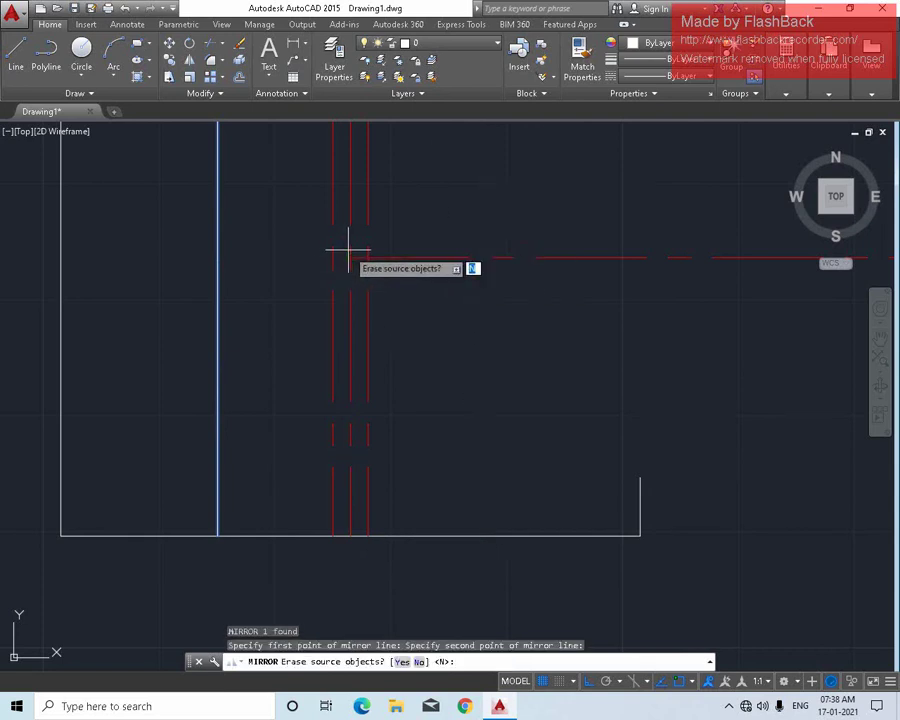
key("Return")
scroll(354, 321, "down", 5)
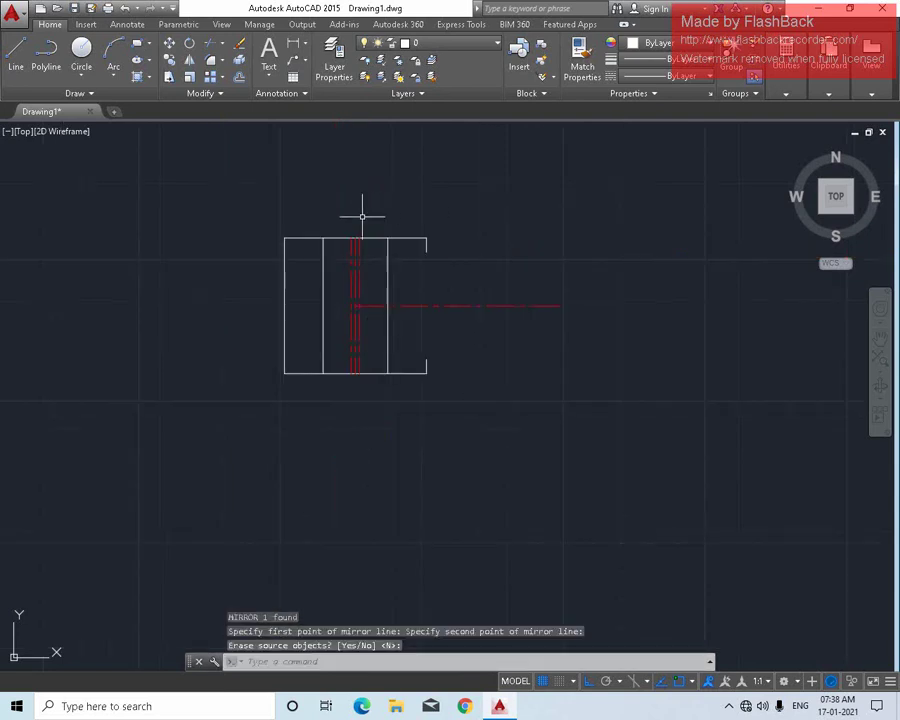
scroll(335, 212, "up", 6)
Measure from the top of the red offset line with DIST.
left_click(352, 374)
type("d")
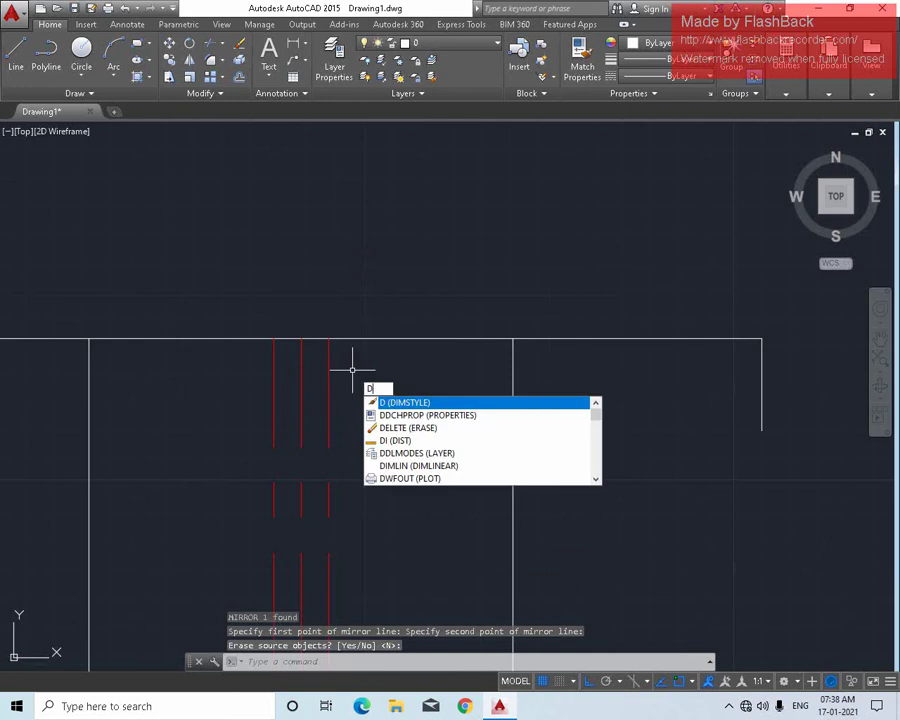
type("i")
key("Return")
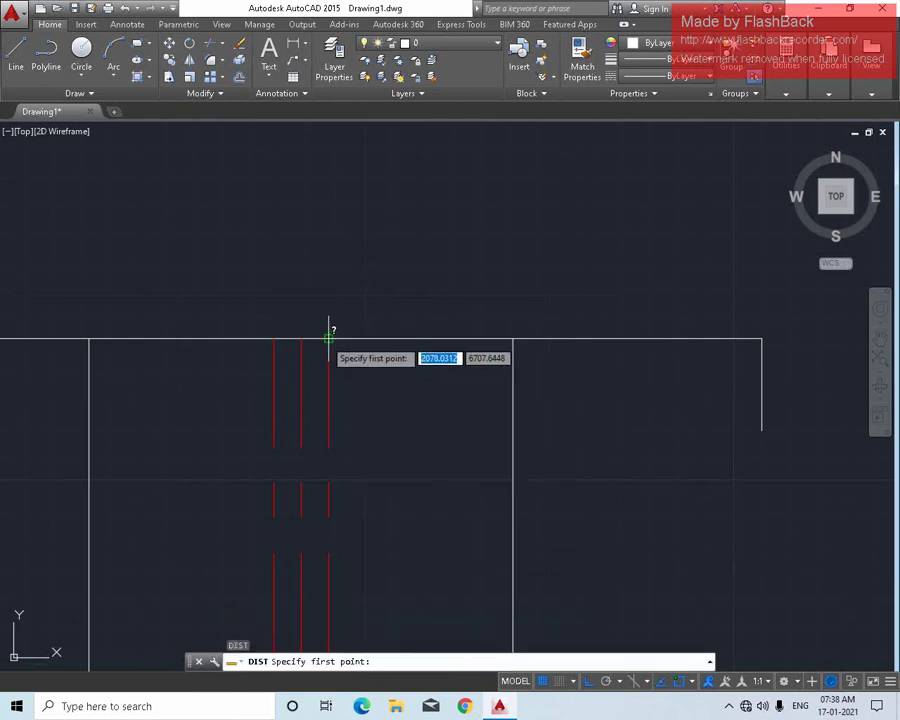
left_click(328, 340)
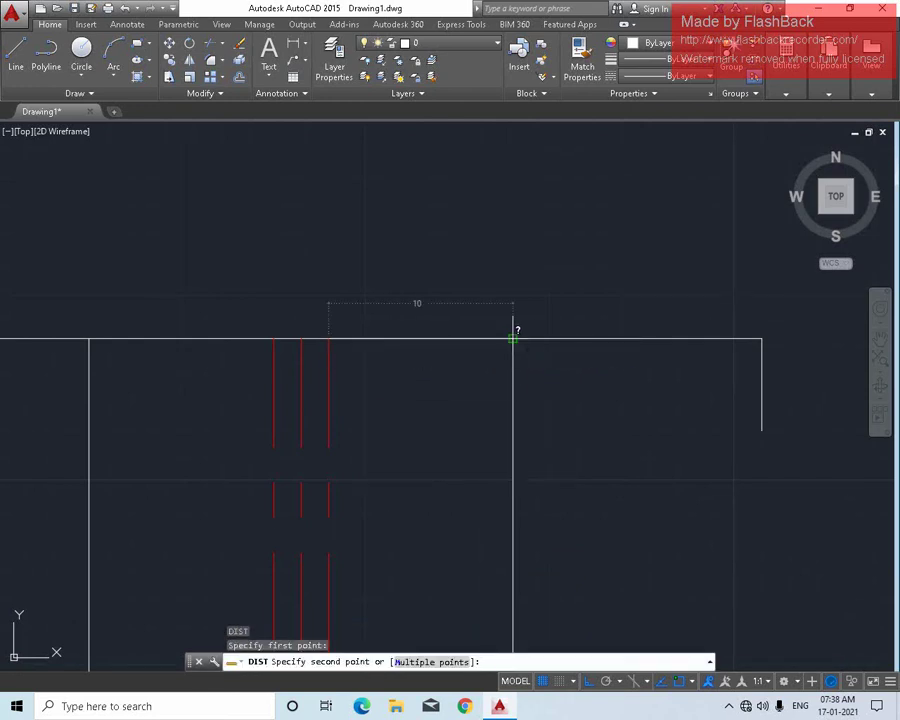
key("Escape")
scroll(430, 378, "down", 10)
scroll(392, 346, "up", 5)
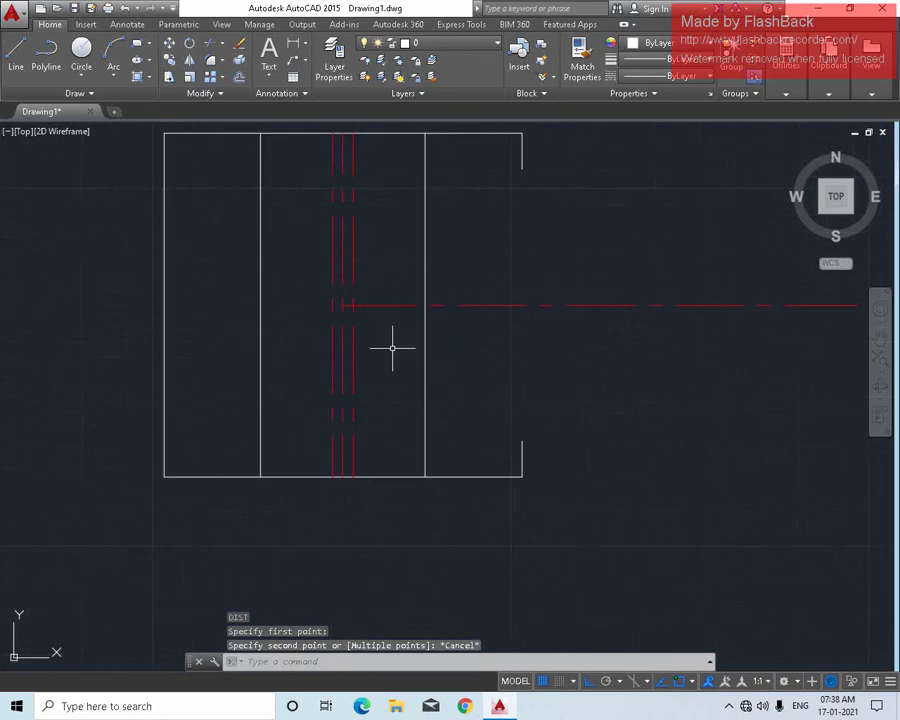
scroll(345, 258, "up", 5)
Delete the right and left red offset lines.
left_click(360, 248)
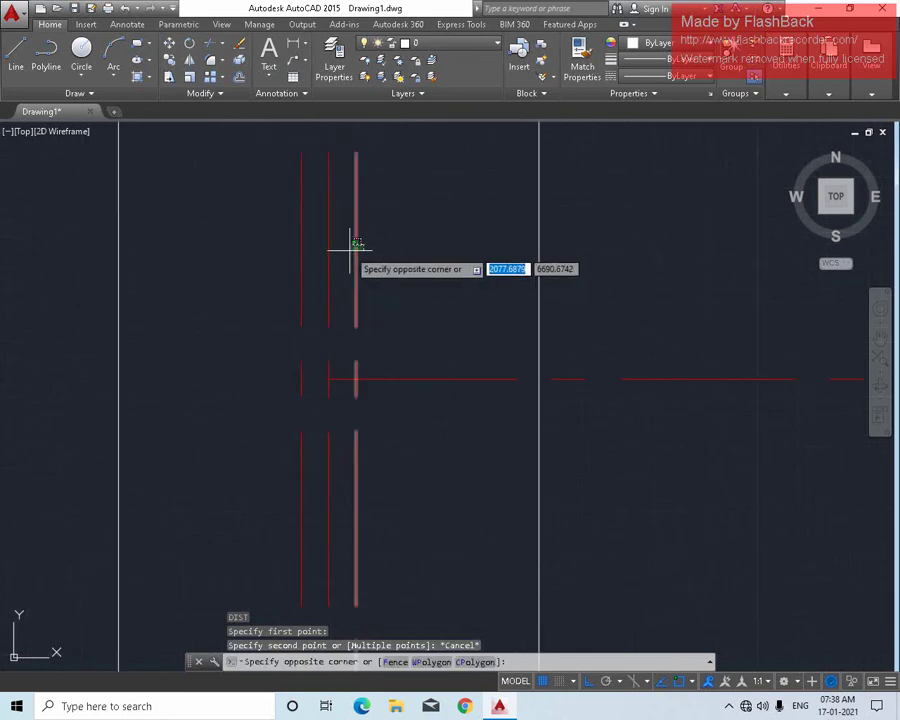
left_click(342, 250)
key("Delete")
left_click(305, 258)
left_click(285, 267)
key("Delete")
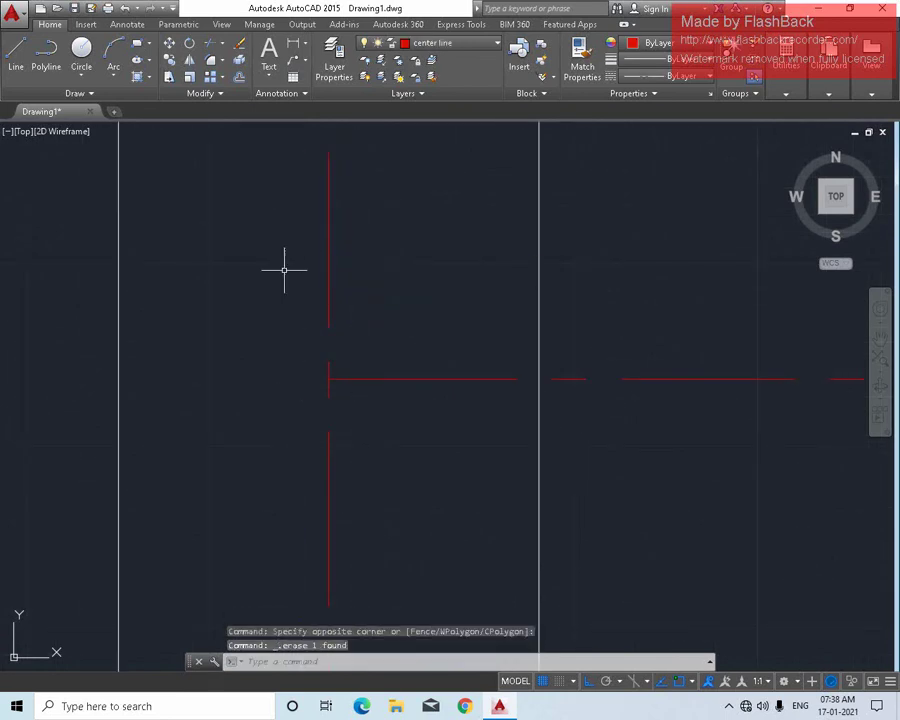
scroll(255, 290, "down", 4)
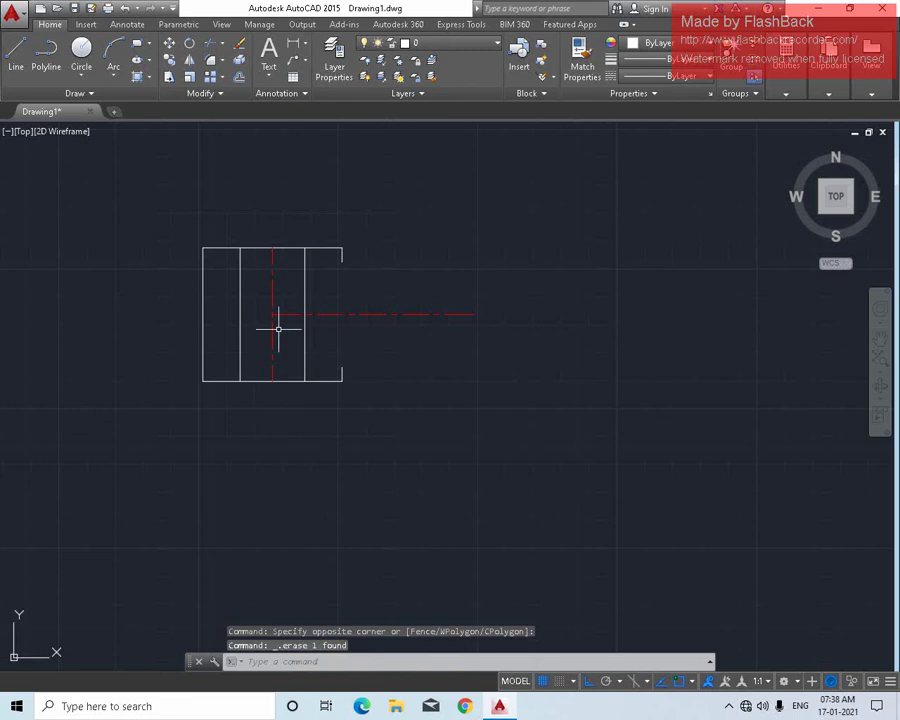
scroll(262, 282, "up", 2)
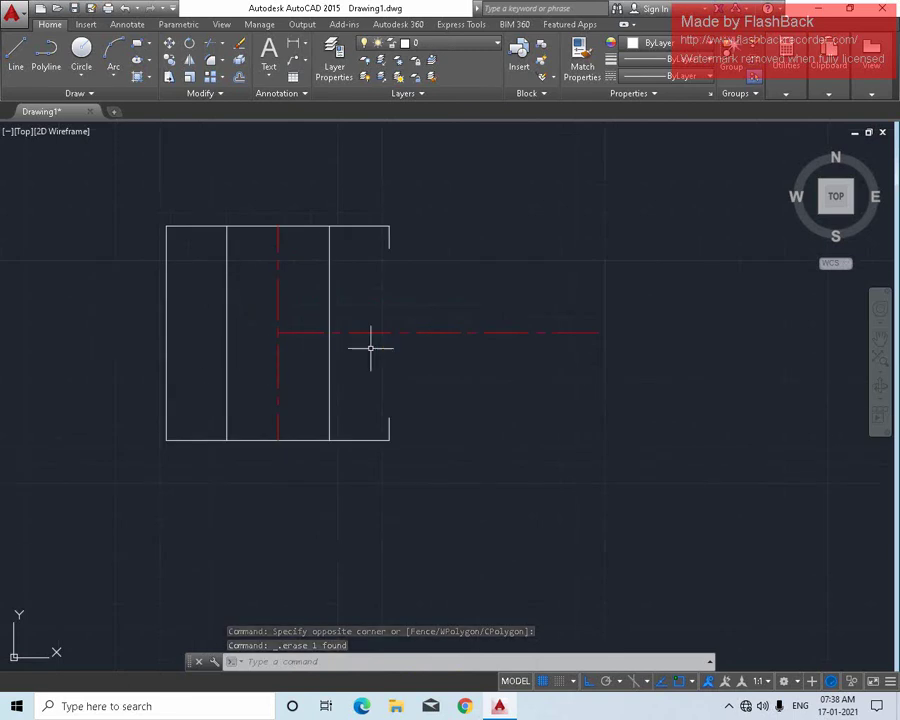
scroll(245, 260, "down", 5)
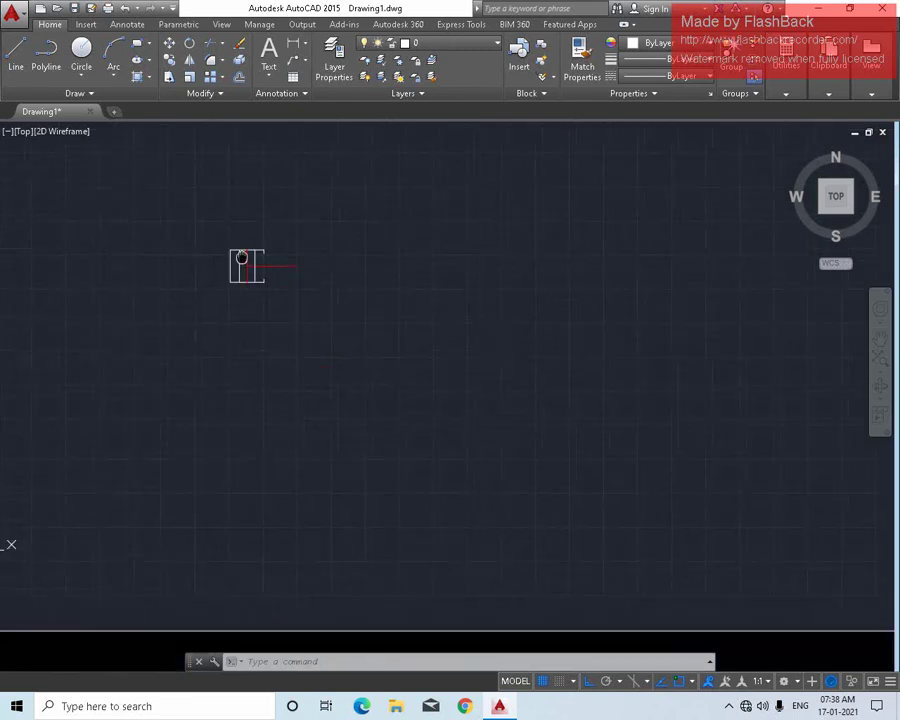
scroll(300, 380, "down", 2)
middle_click_drag(278, 294, 252, 181)
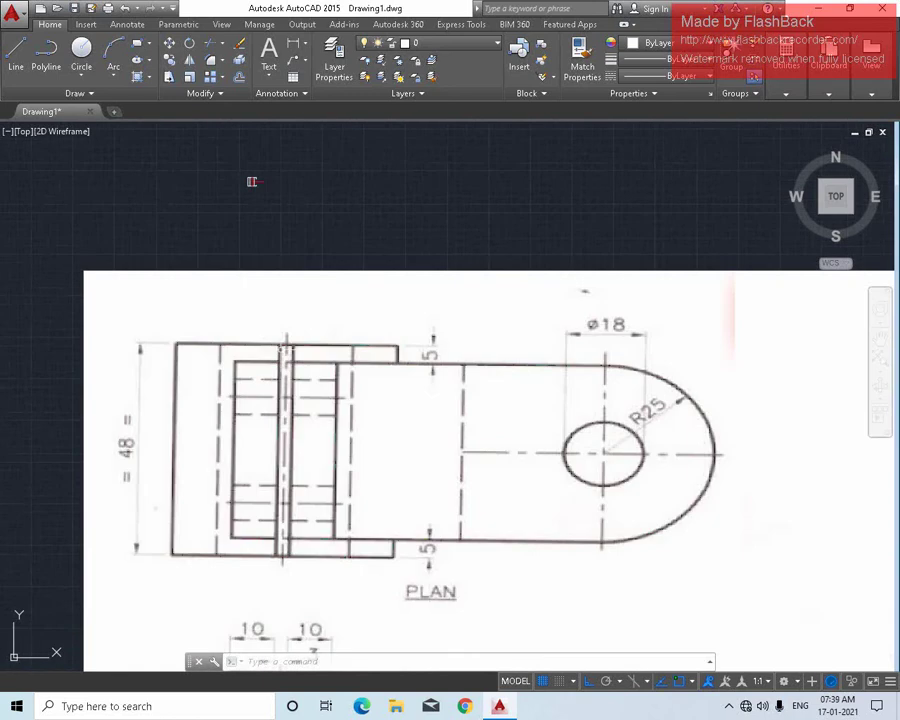
scroll(265, 258, "down", 2)
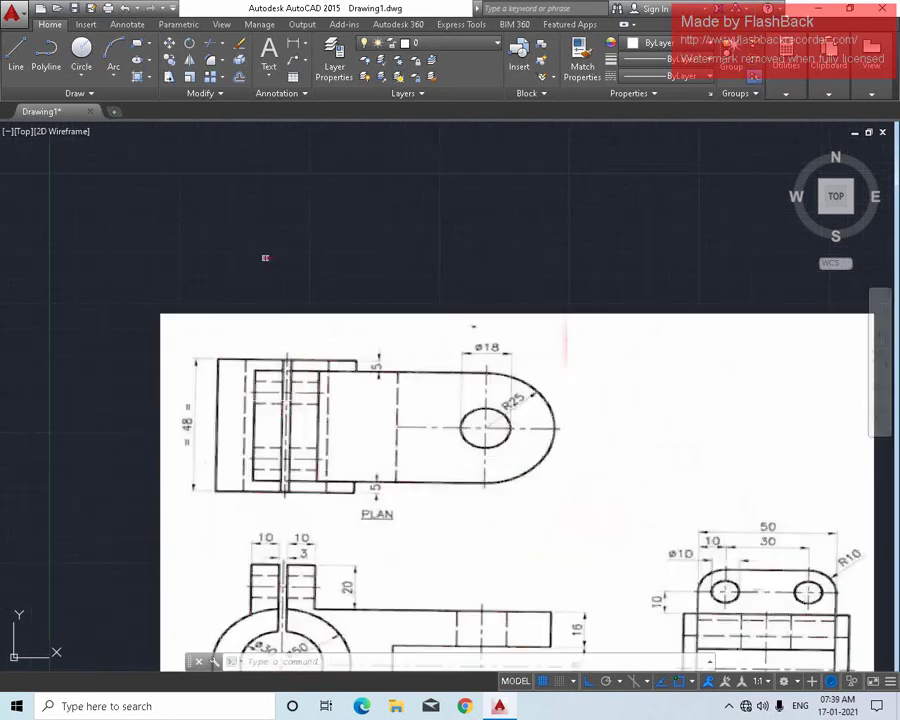
scroll(283, 495, "up", 4)
scroll(272, 412, "down", 4)
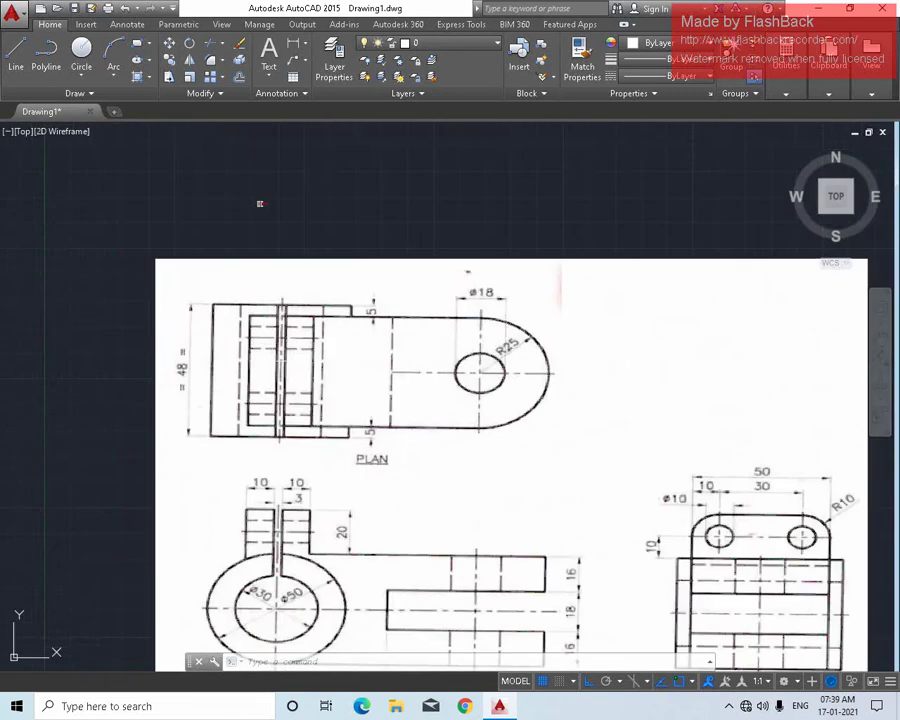
scroll(274, 556, "up", 5)
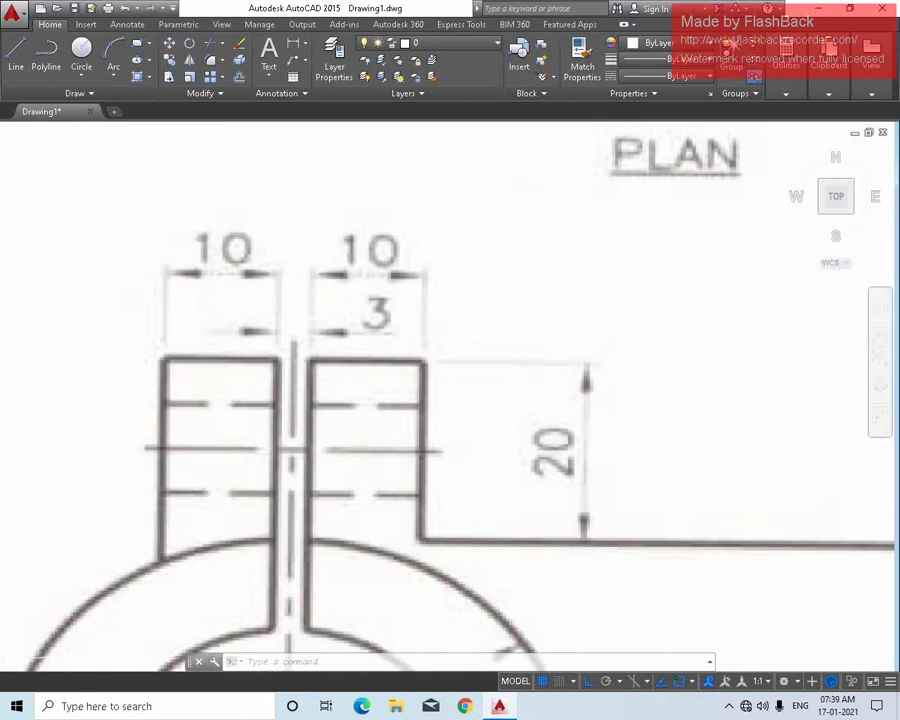
scroll(241, 277, "down", 5)
scroll(241, 277, "down", 5)
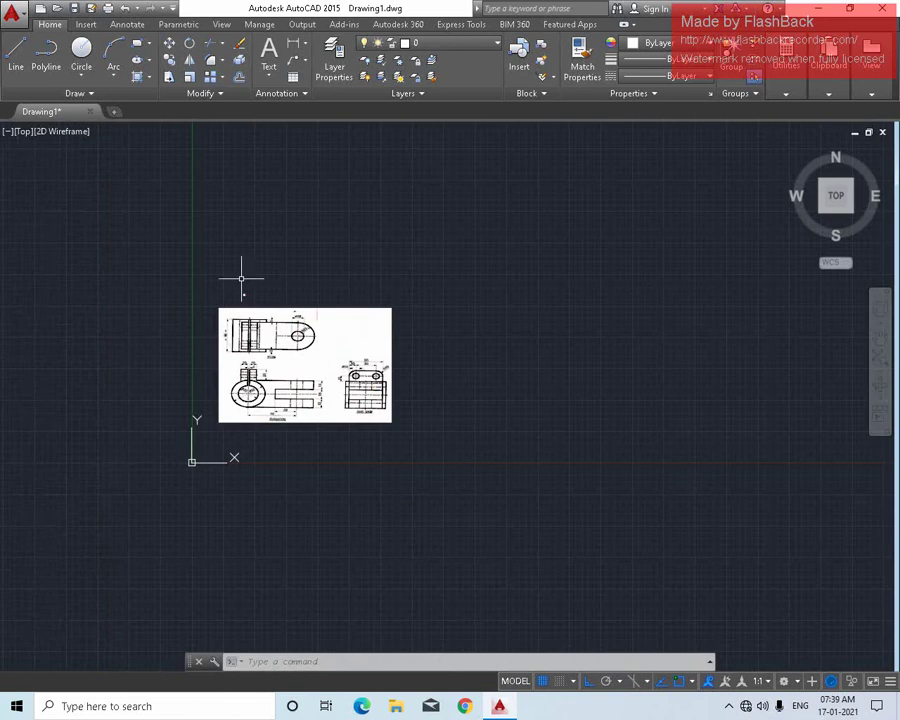
scroll(209, 374, "up", 6)
scroll(240, 420, "up", 4)
scroll(360, 300, "up", 4)
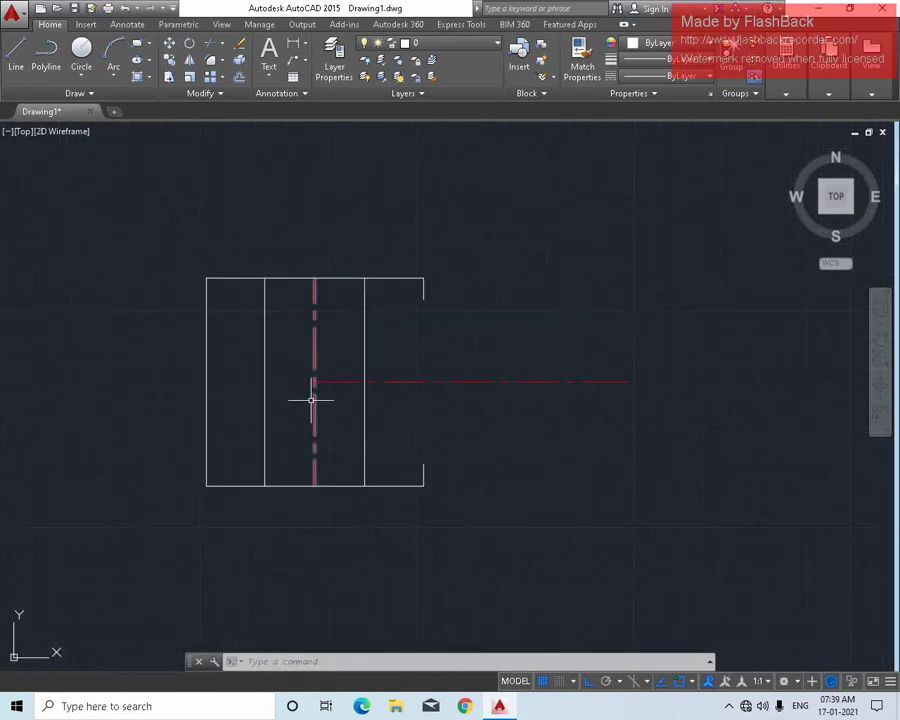
scroll(310, 296, "up", 6)
scroll(340, 322, "down", 2)
Offset the vertical centre line by 1.5 to form slot lines on either side.
left_click(393, 321)
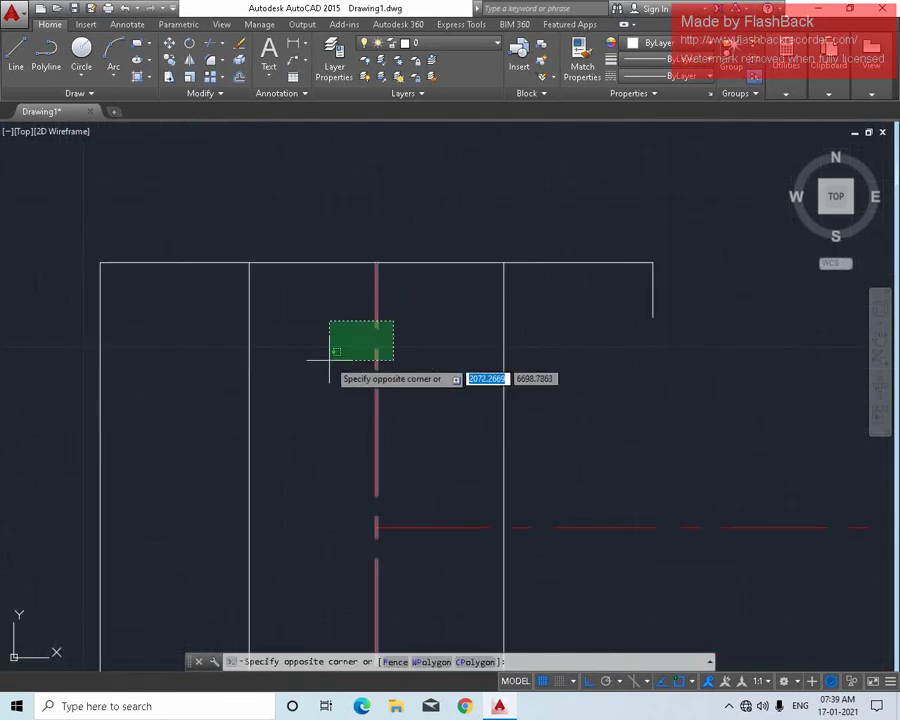
left_click(329, 359)
type("o")
key("Return")
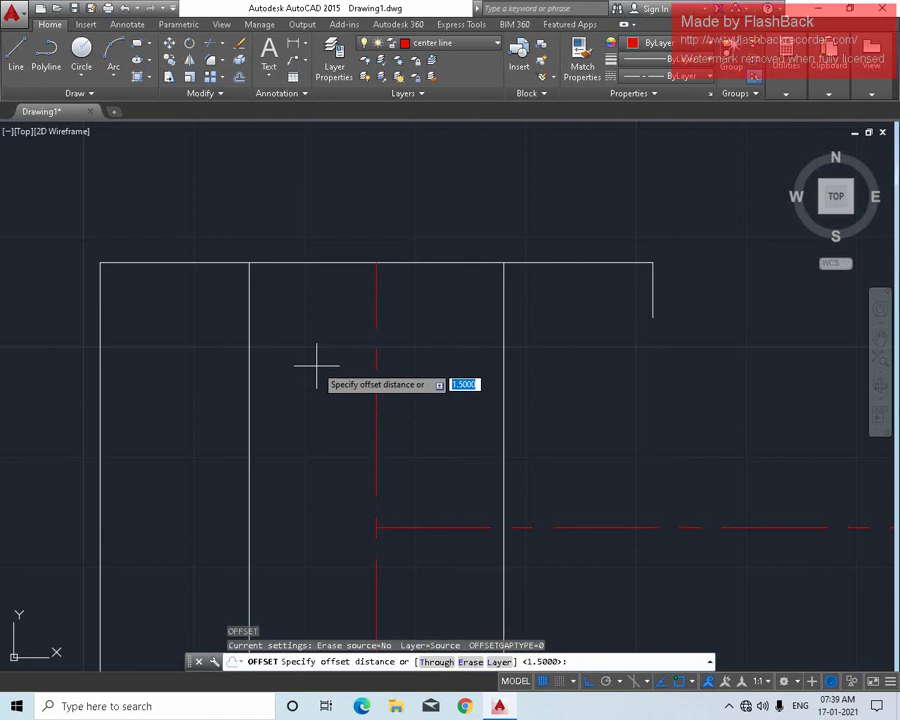
key("Return")
left_click(315, 364)
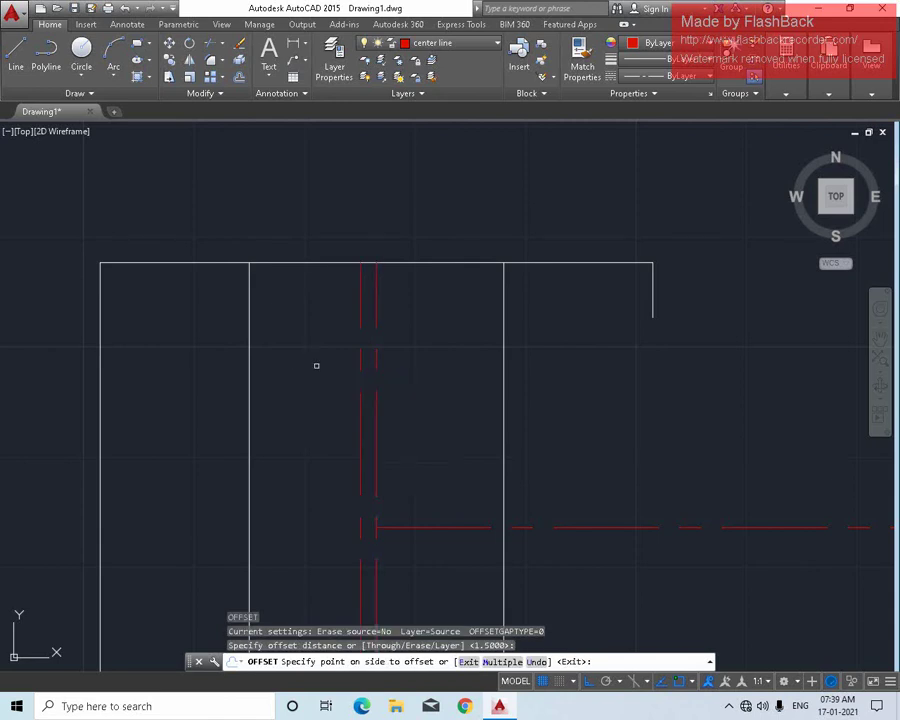
left_click(375, 367)
left_click(410, 364)
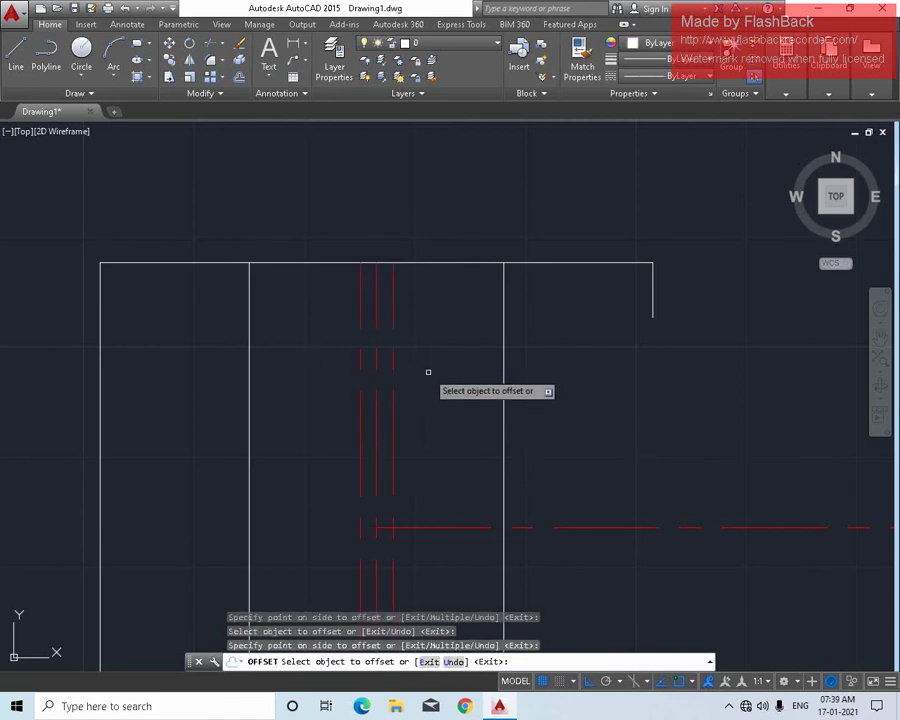
key("Escape")
Move both slot lines onto layer 0 so they display as solid lines.
left_click(342, 343)
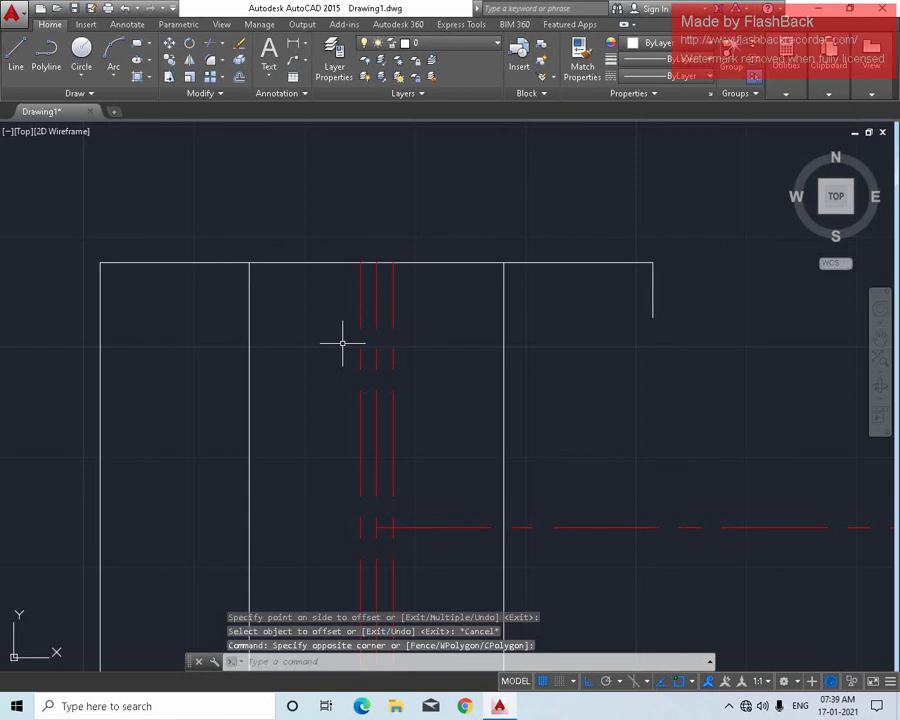
left_click(394, 357)
left_click(392, 356)
left_click(388, 362)
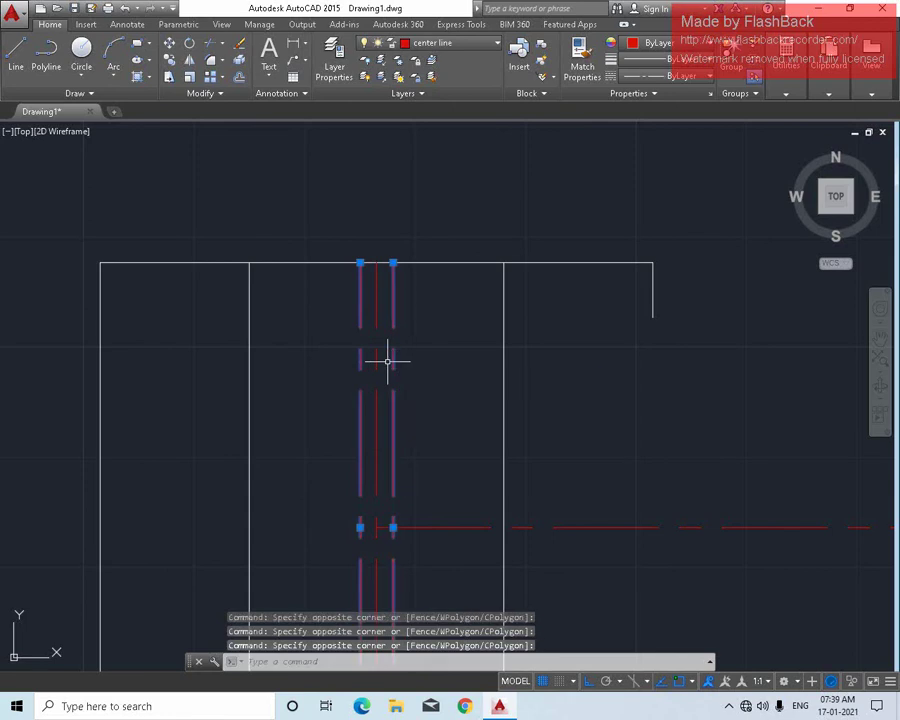
left_click(460, 45)
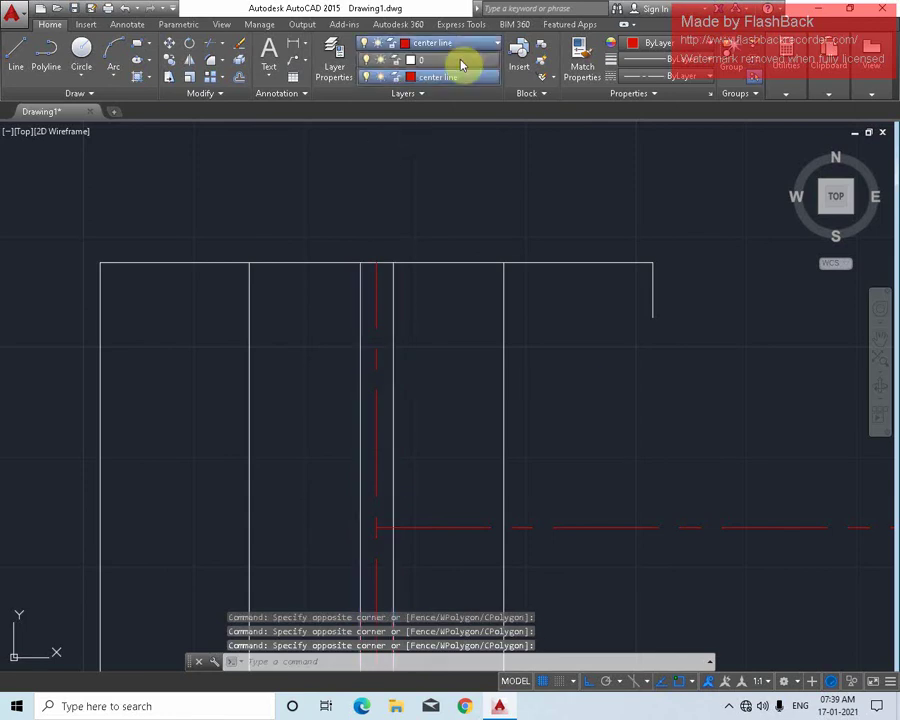
left_click(460, 65)
key("Escape")
scroll(397, 402, "down", 2)
scroll(400, 330, "down", 4)
scroll(367, 395, "up", 2)
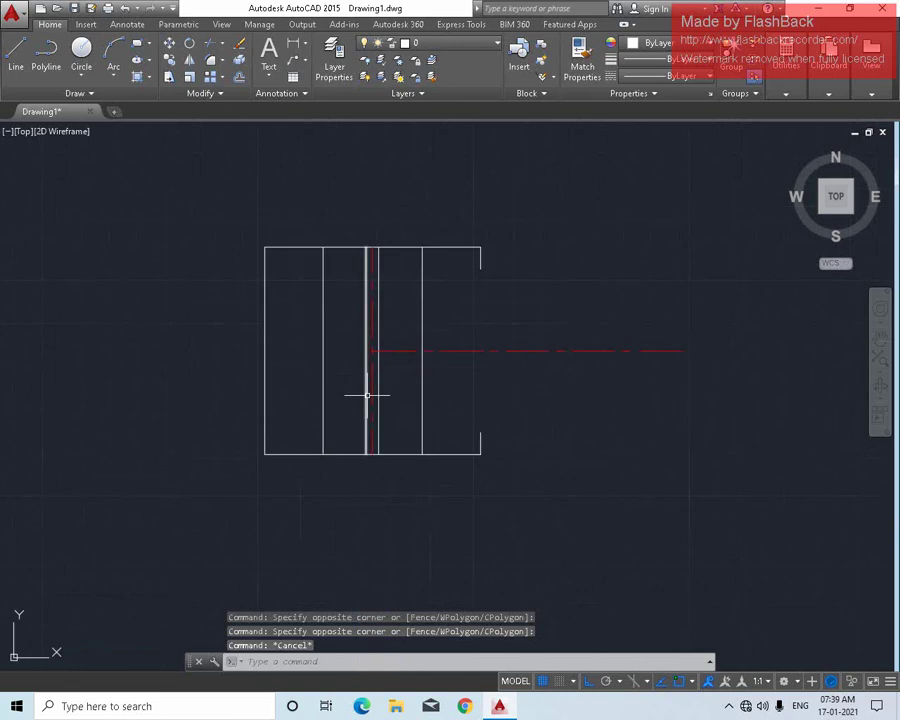
scroll(367, 395, "up", 2)
scroll(374, 439, "up", 2)
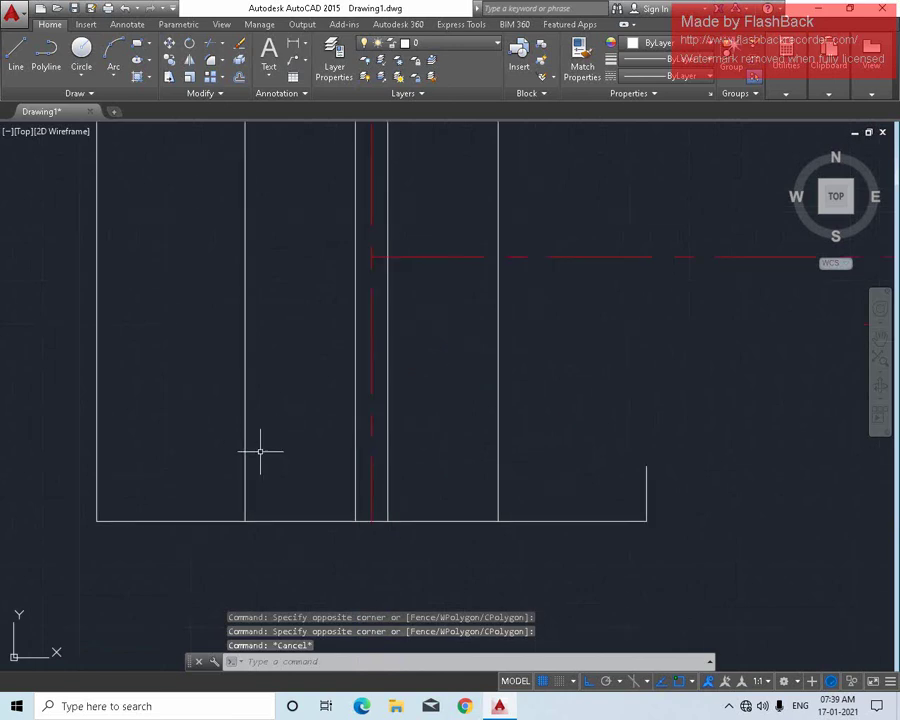
scroll(278, 464, "down", 9)
scroll(274, 455, "up", 2)
middle_click_drag(283, 482, 245, 368)
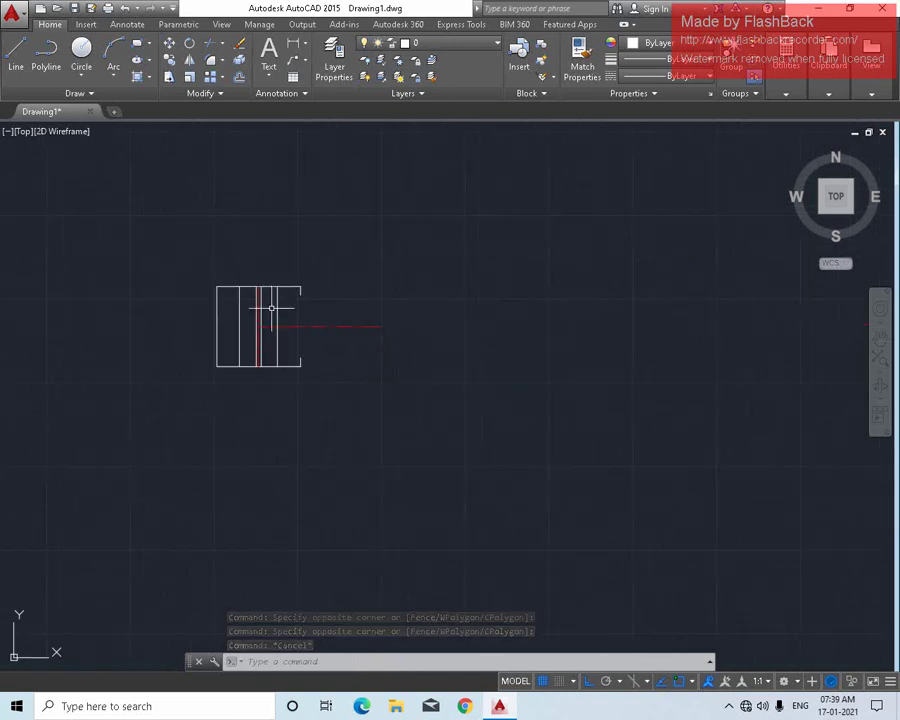
mouse_move(271, 308)
middle_mouse_down()
mouse_move(262, 410)
mouse_move(252, 268)
middle_mouse_up()
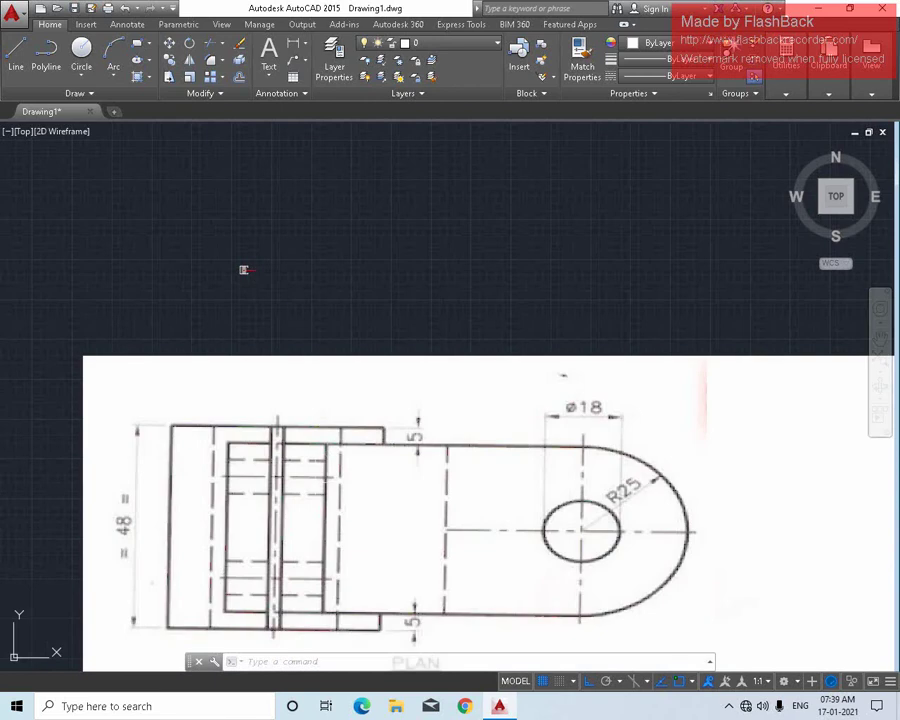
Zoom over the reference image's PLAN view, then pan back to centre the traced plan rectangle.
scroll(271, 520, "up", 3)
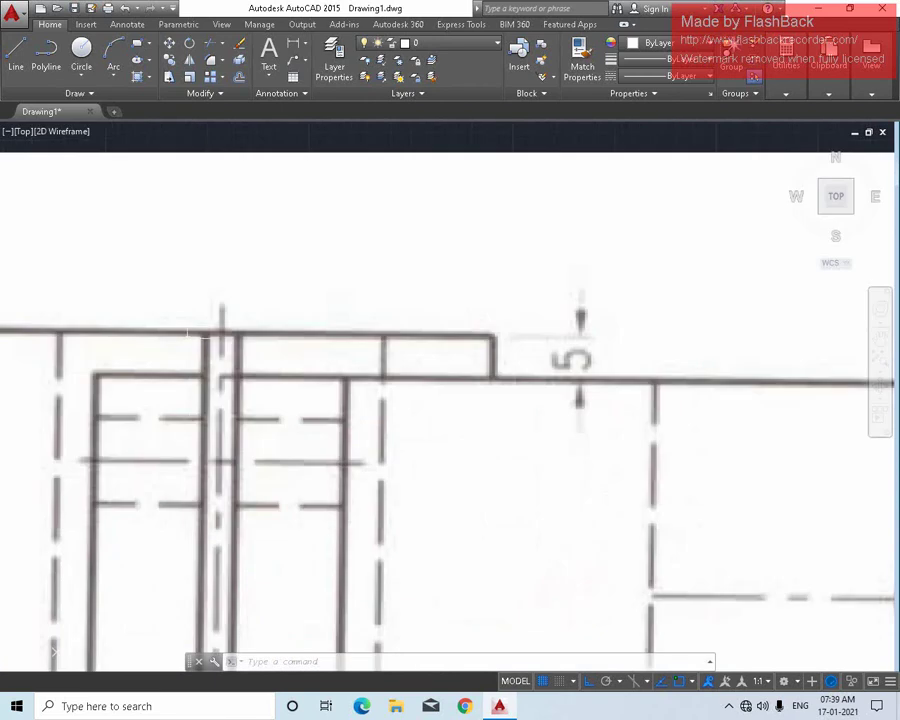
scroll(115, 375, "down", 3)
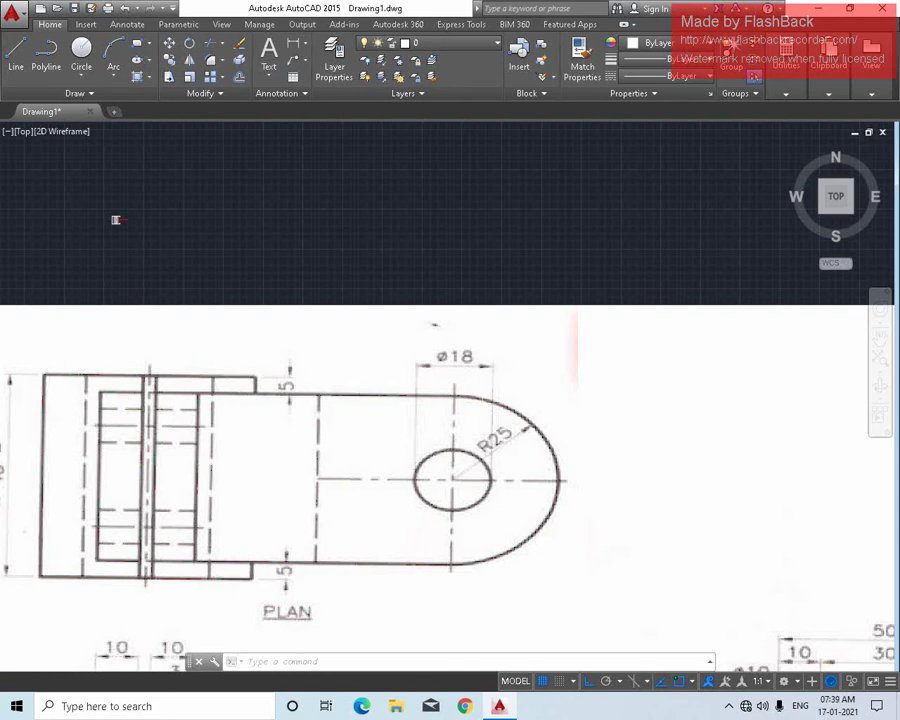
scroll(307, 349, "down", 3)
scroll(350, 386, "down", 2)
scroll(345, 395, "up", 5)
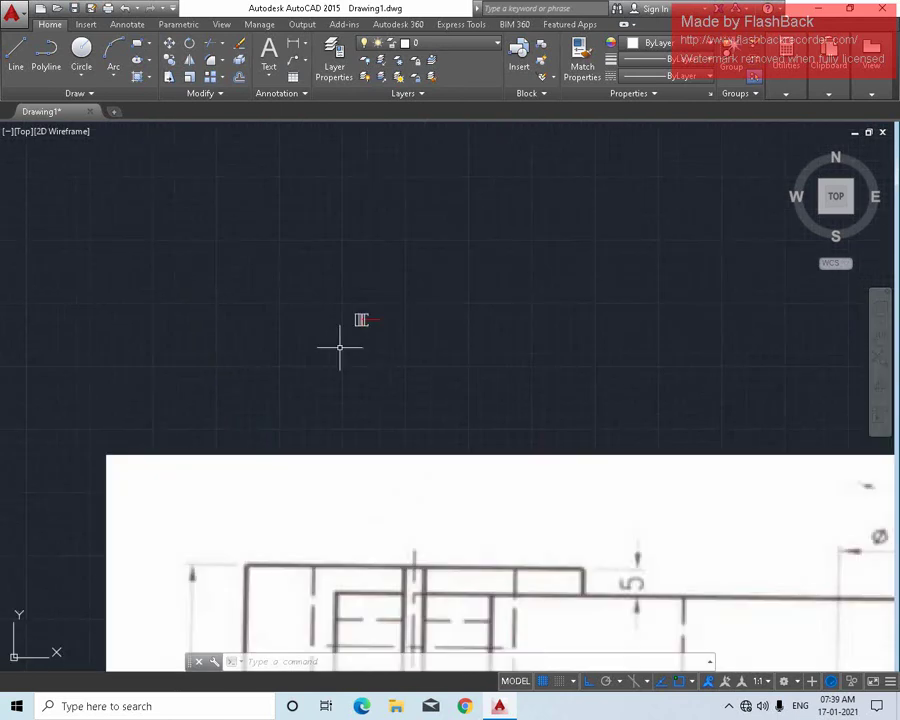
scroll(340, 344, "up", 2)
mouse_move(366, 374)
middle_mouse_down()
mouse_move(356, 230)
mouse_move(306, 355)
middle_mouse_up()
scroll(307, 354, "up", 4)
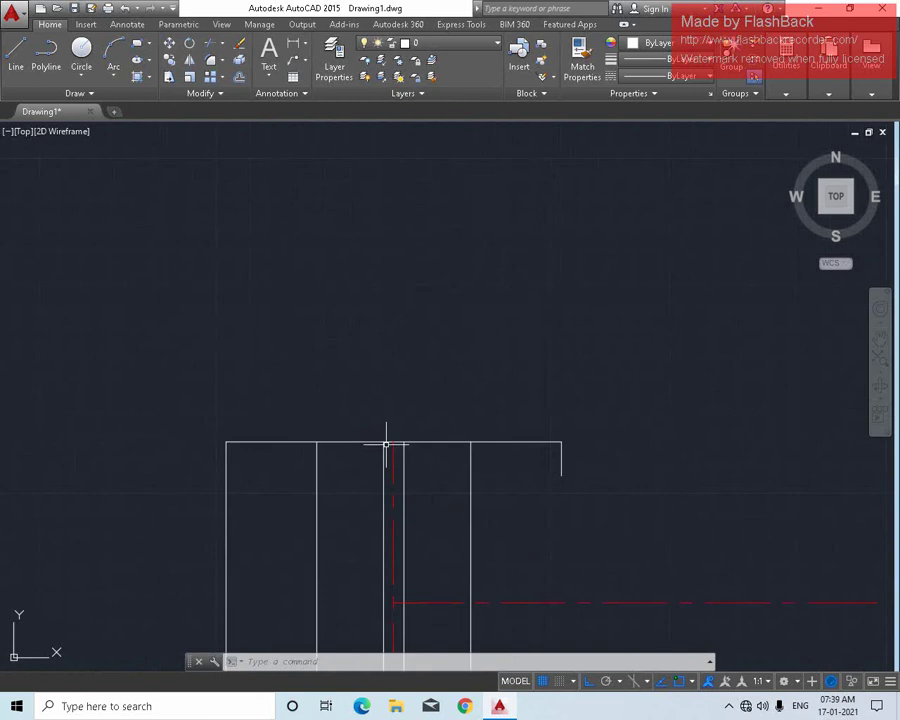
middle_click_drag(369, 507, 314, 322)
Draw a horizontal flange line across the top strip of the plan rectangle.
type("l")
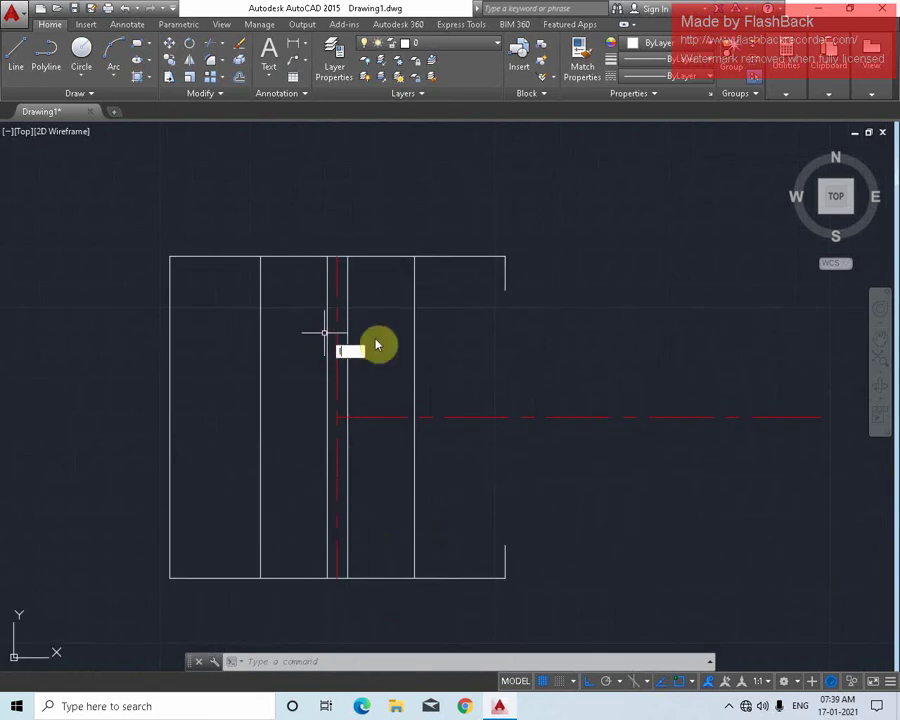
key("Return")
left_click(505, 290)
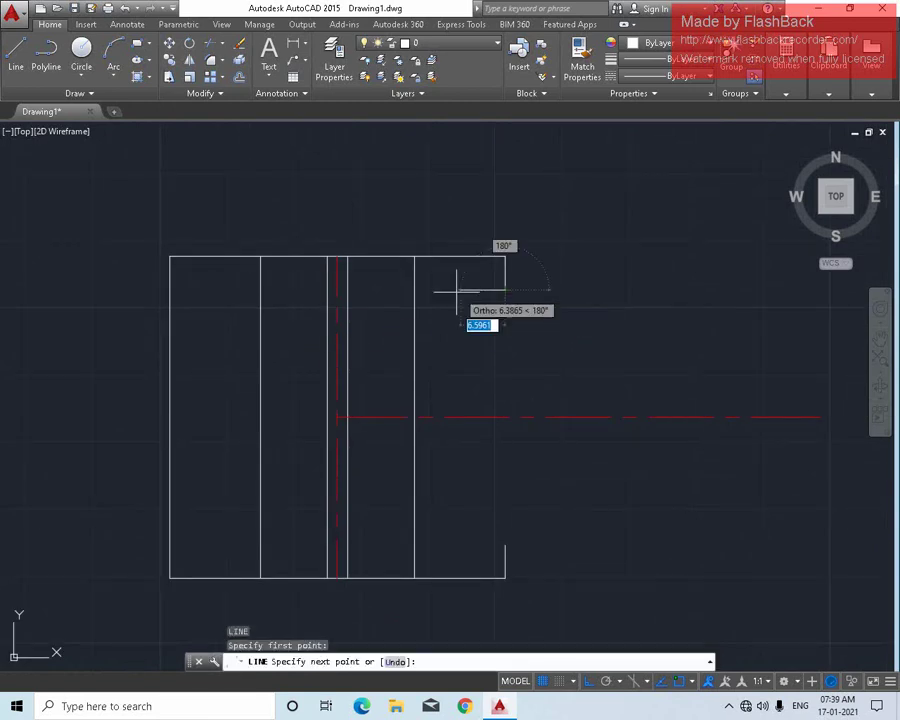
left_click(170, 290)
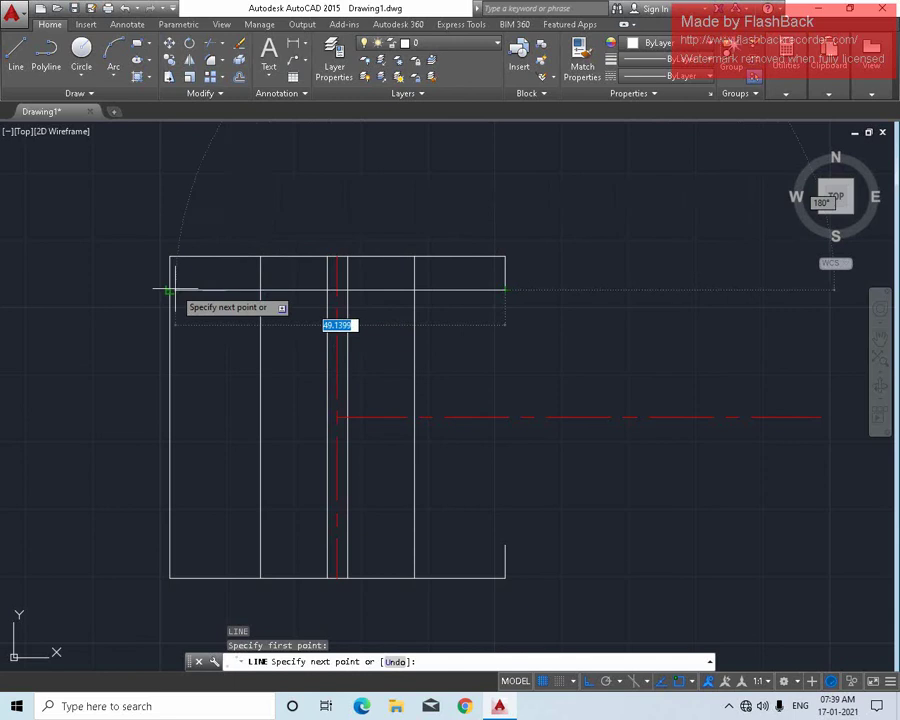
key("Escape")
Mirror the top flange line about the horizontal centre line, keeping the original.
left_click(220, 296)
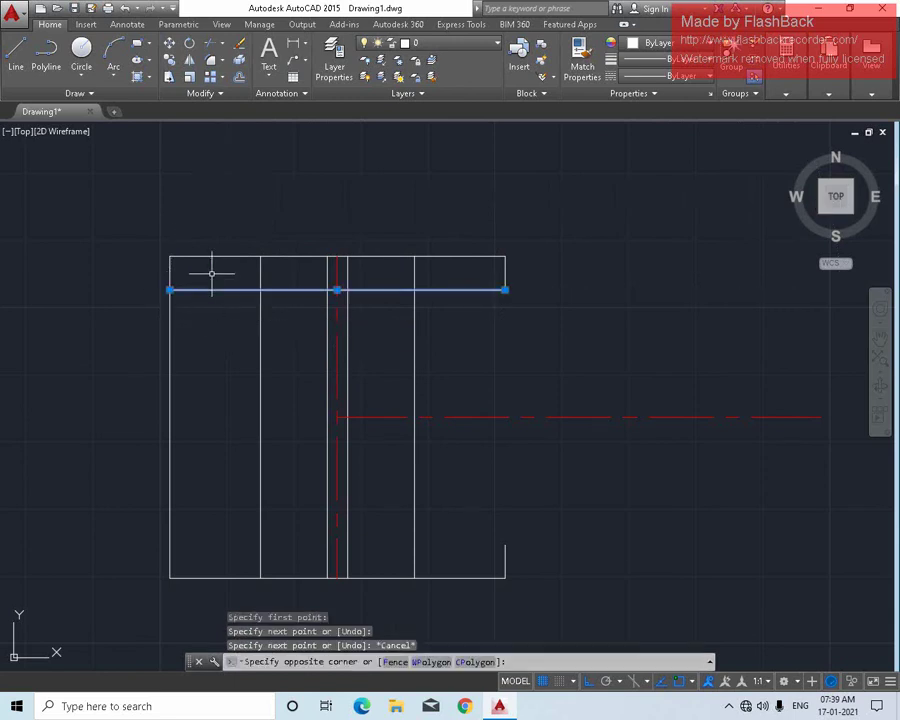
left_click(209, 273)
key("Return")
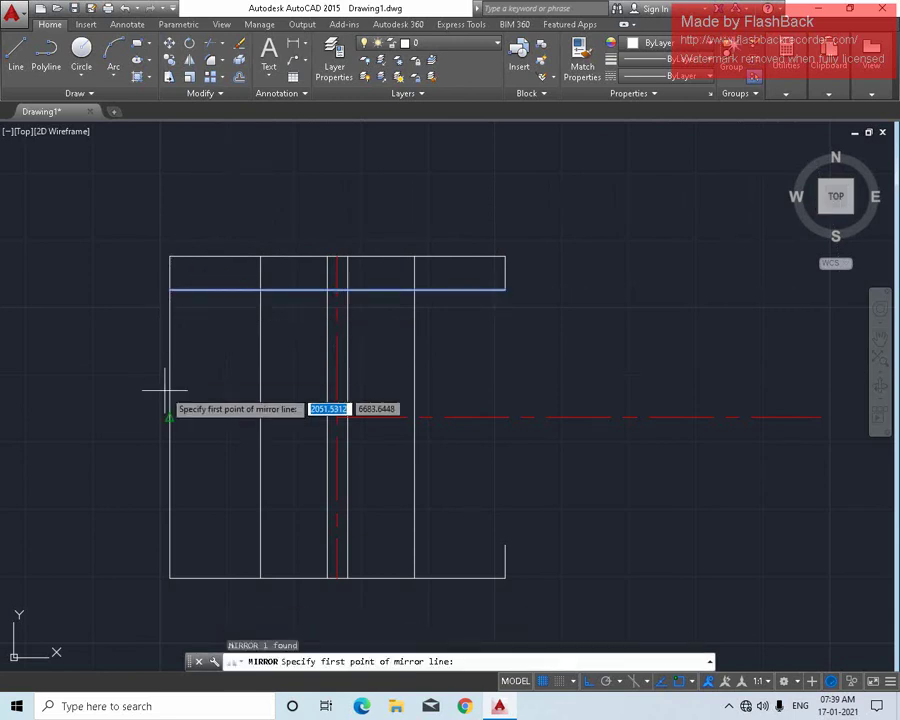
left_click(170, 417)
left_click(413, 414)
key("Return")
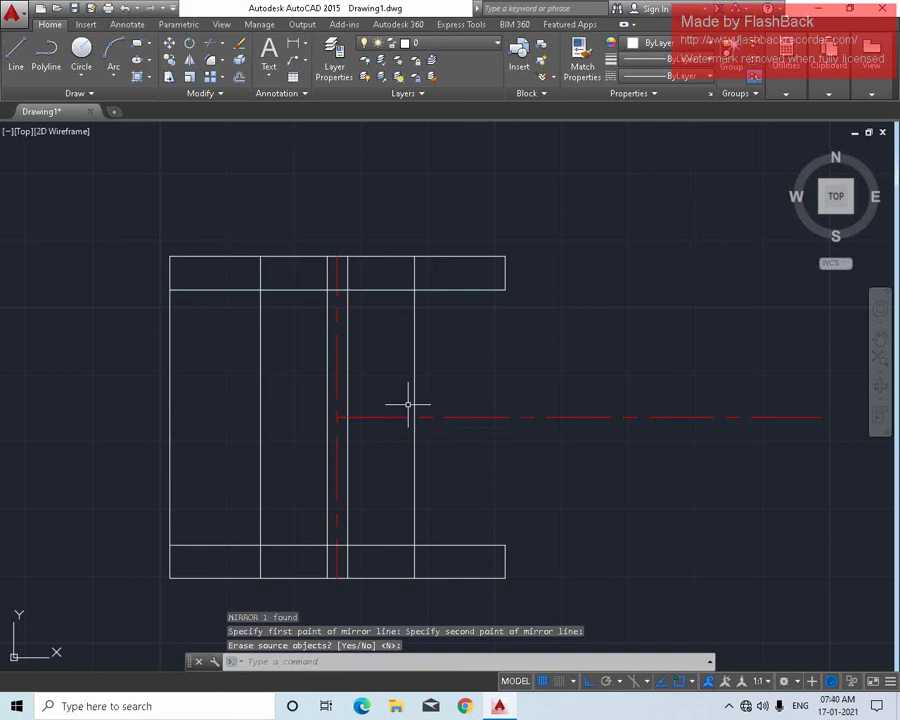
Start TRIM with TR to cut away the excess line segments.
scroll(260, 281, "up", 3)
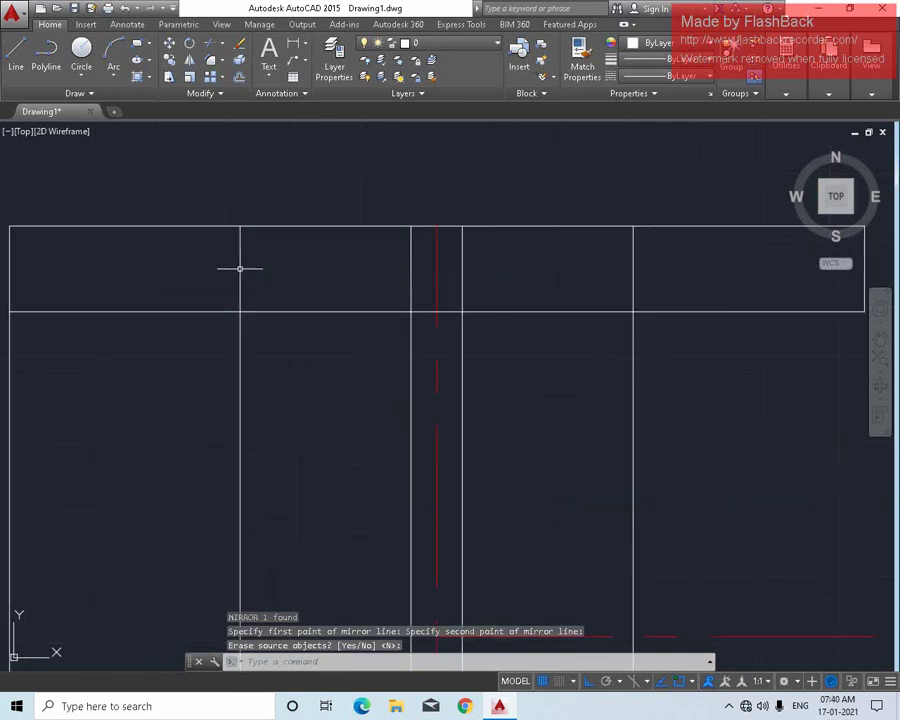
left_click(252, 262)
key("Escape")
left_click(206, 179)
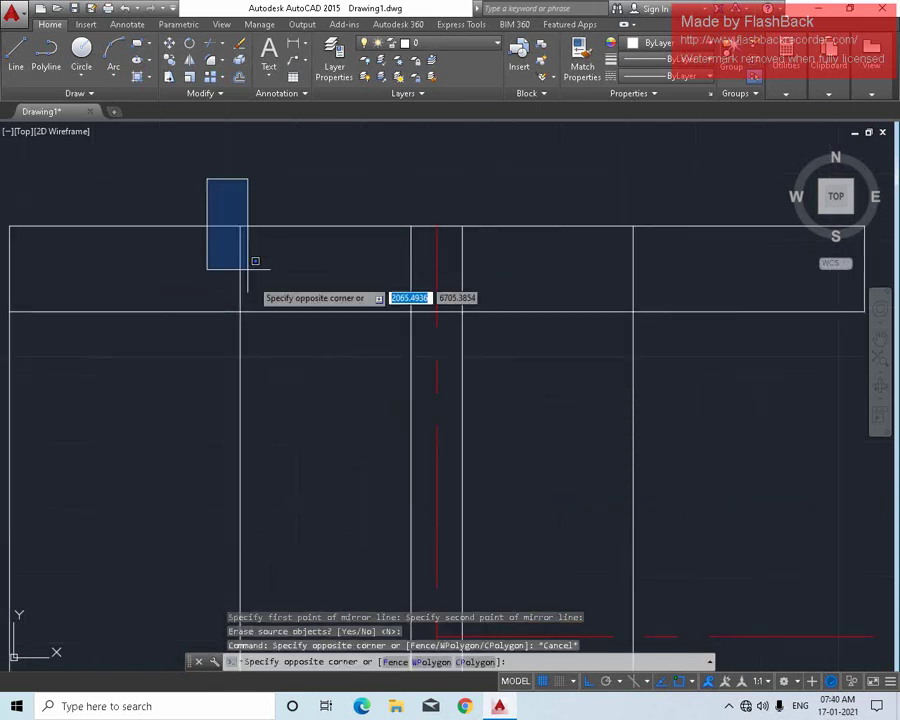
left_click(285, 331)
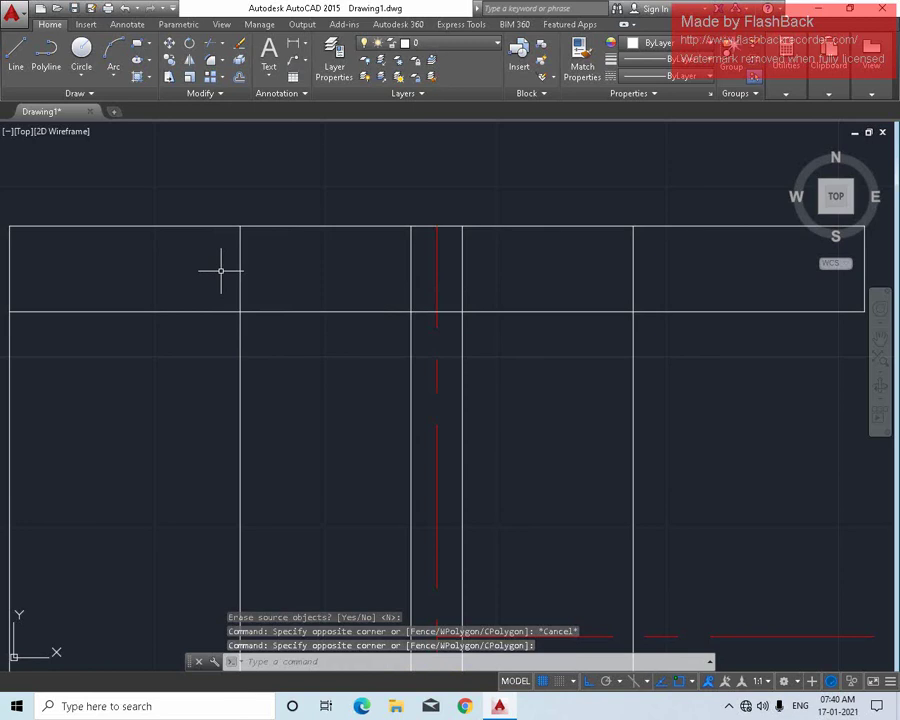
type("TR")
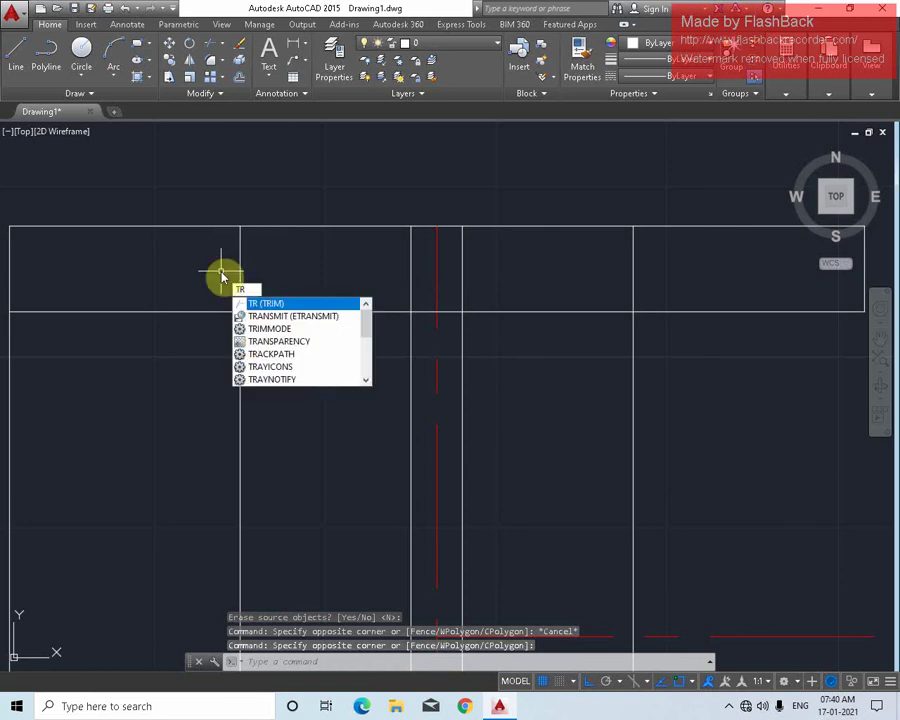
key("Return")
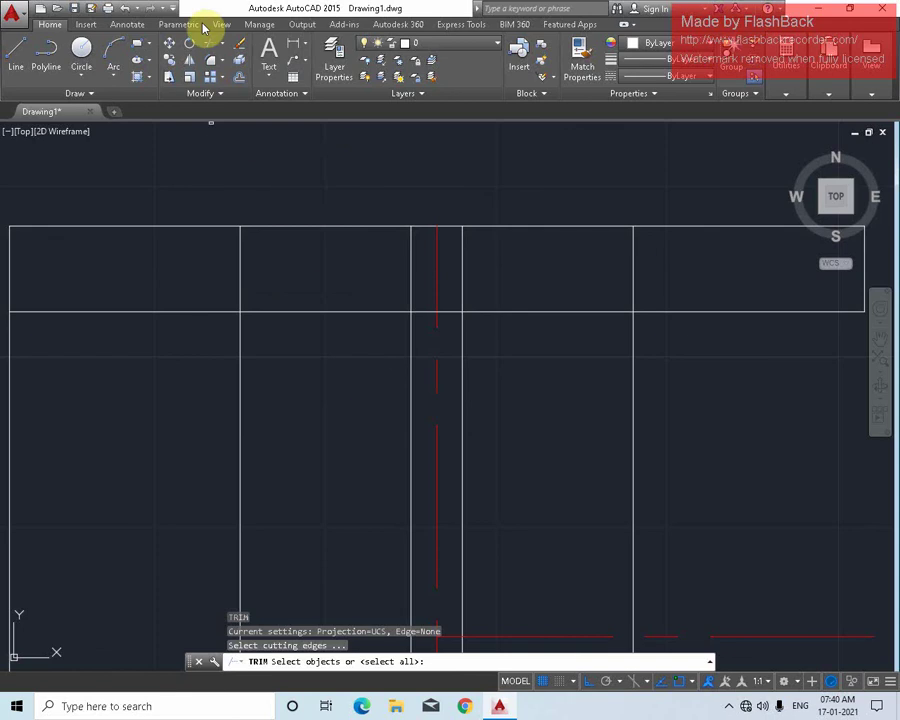
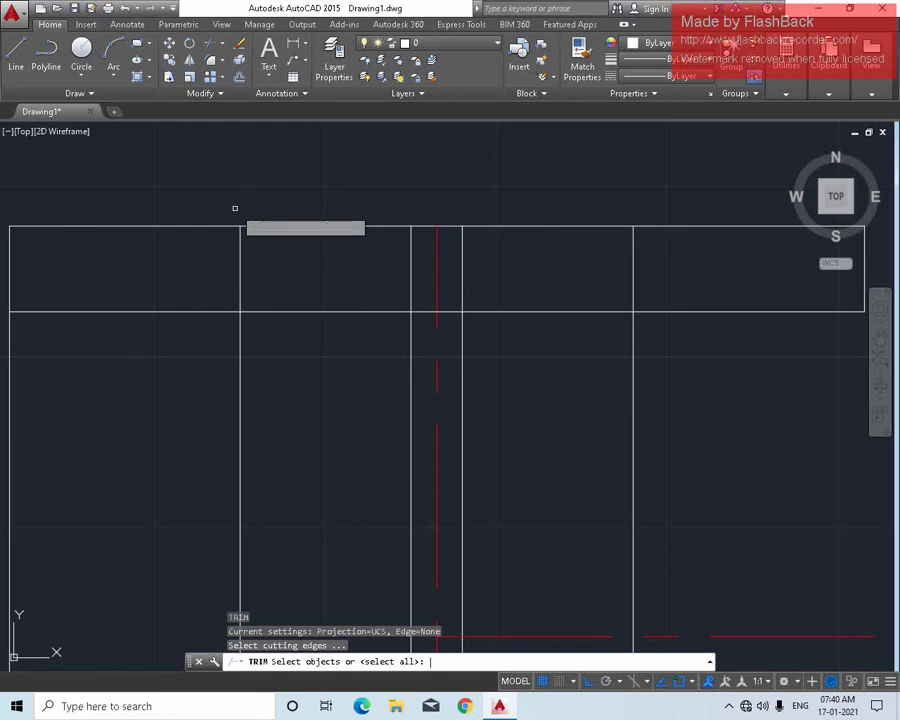
Trim the extra vertical and horizontal segments in the bracket's upper half, using all edges as cutting edges.
key("Return")
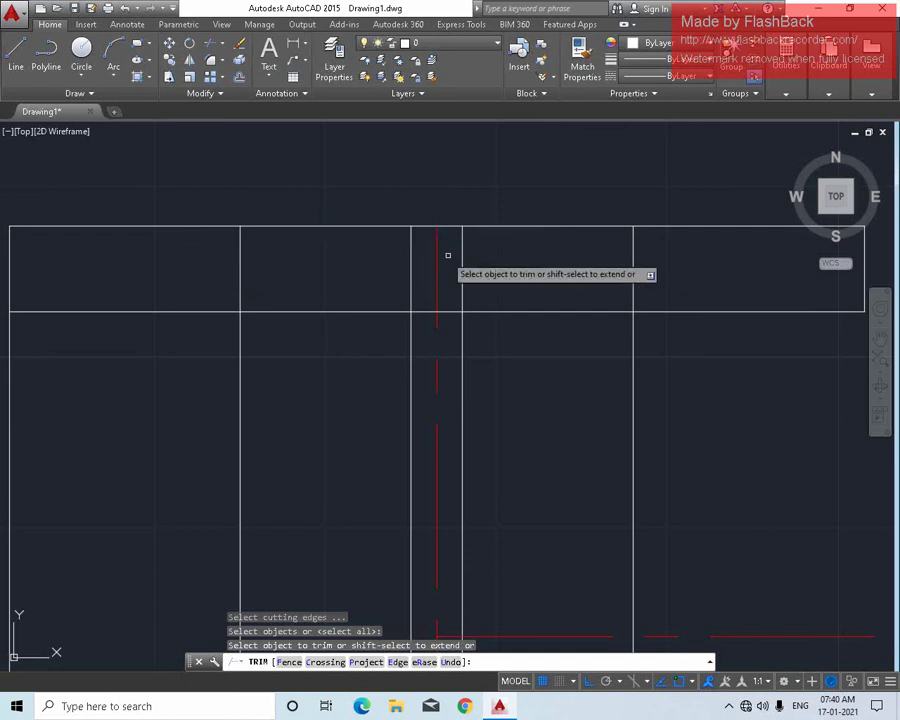
scroll(440, 256, "down", 5)
scroll(298, 240, "up", 2)
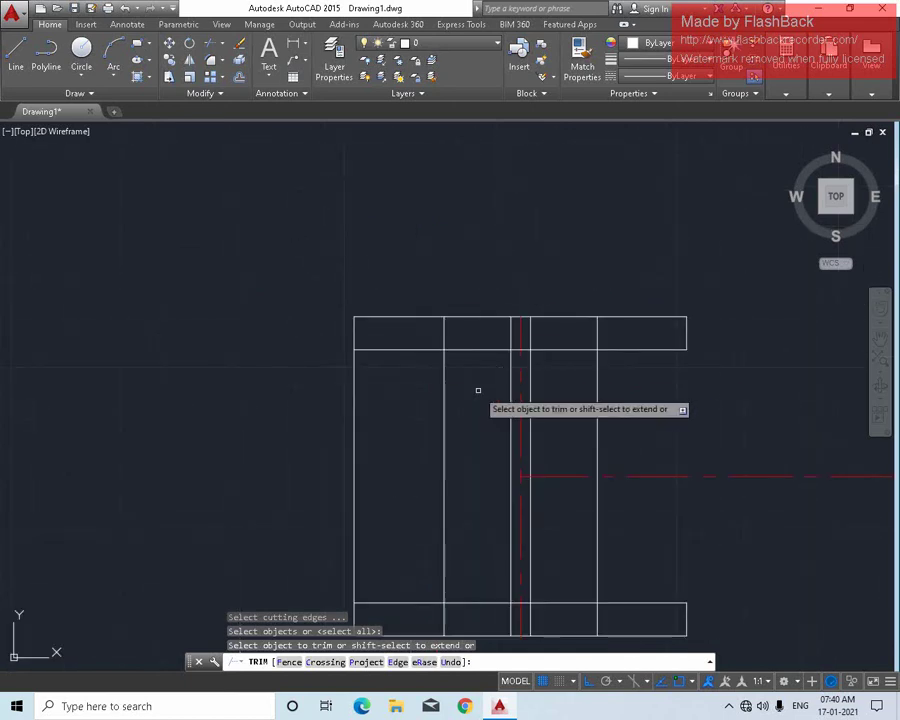
middle_click_drag(478, 390, 404, 321)
scroll(371, 251, "up", 4)
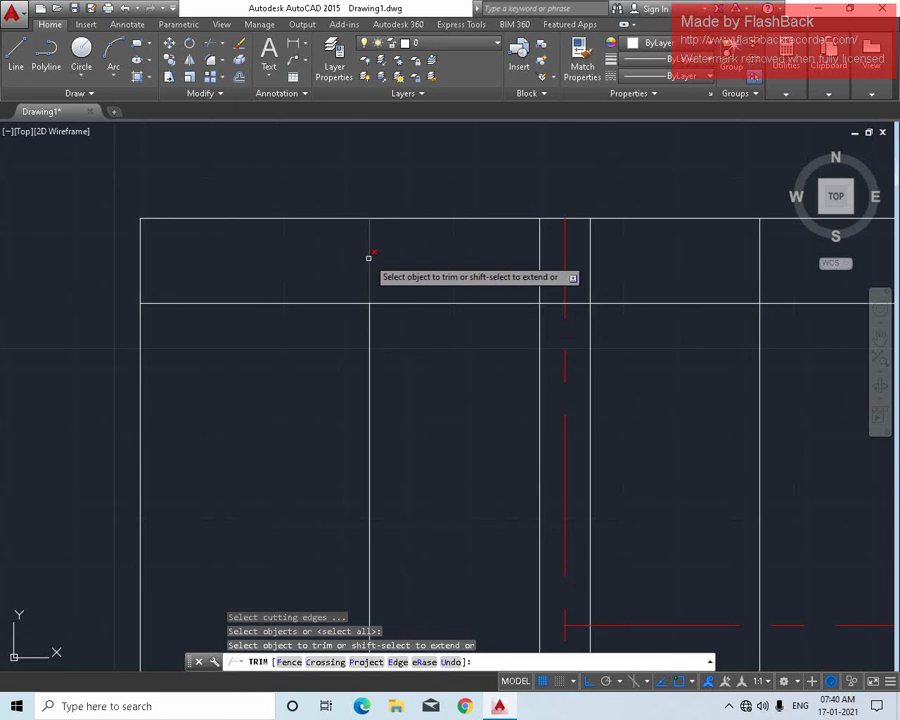
scroll(368, 258, "up", 2)
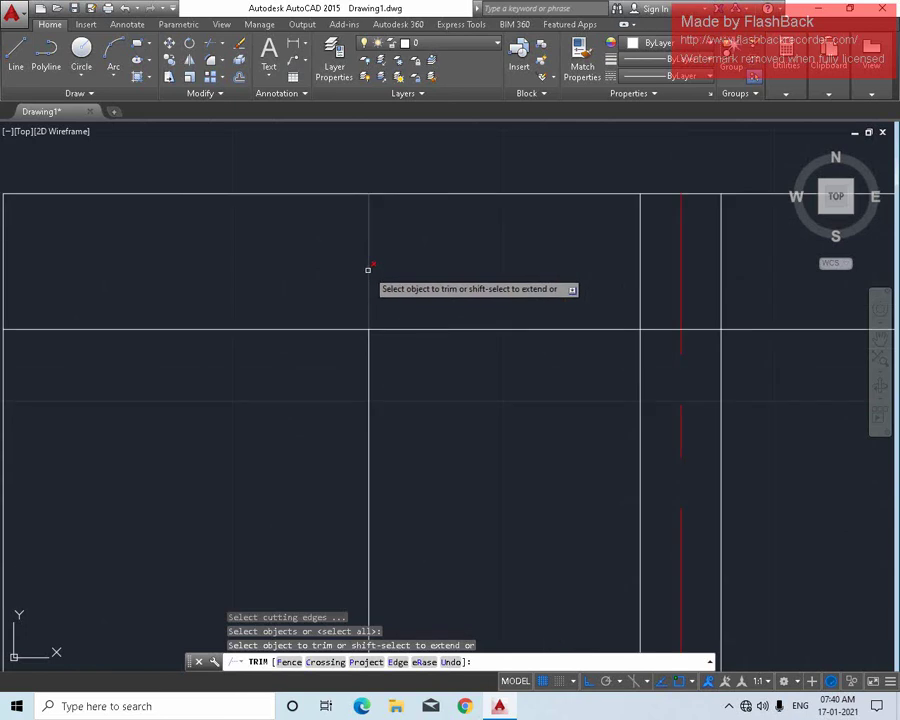
left_click(368, 269)
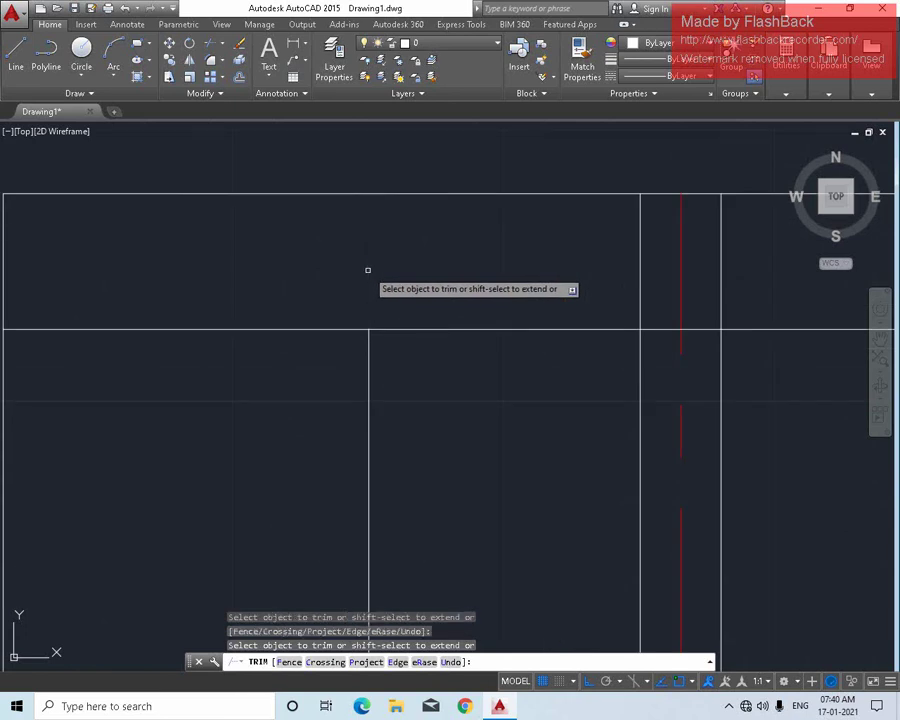
left_click(336, 327)
scroll(440, 333, "down", 5)
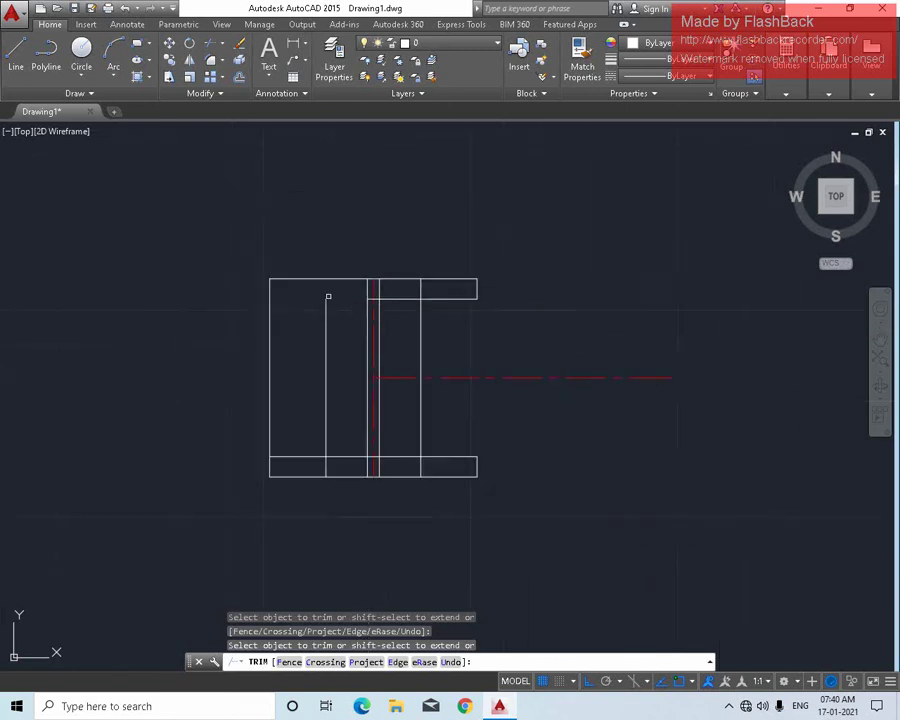
scroll(387, 305, "up", 5)
left_click(186, 215)
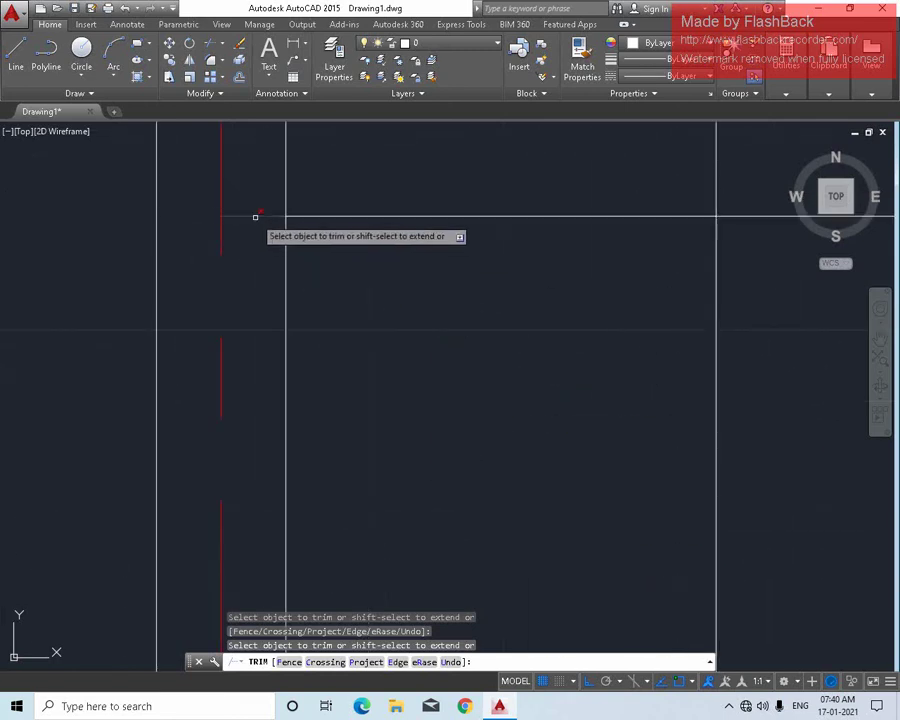
scroll(440, 283, "down", 5)
scroll(490, 265, "up", 5)
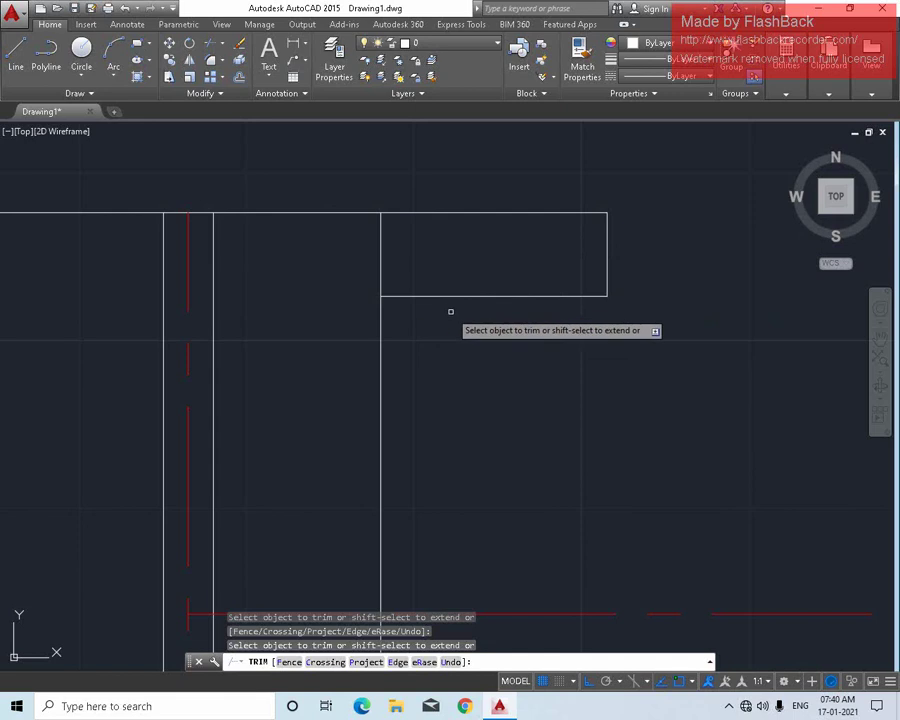
scroll(450, 312, "down", 2)
key("Escape")
Erase the stray short horizontal line with a crossing window.
left_click(497, 316)
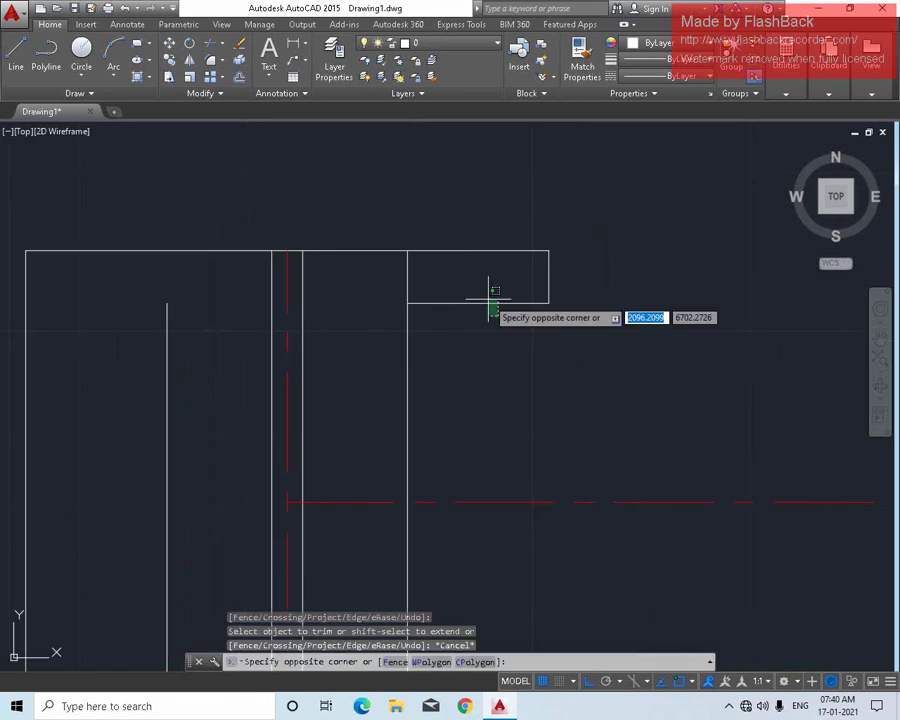
left_click(472, 280)
key("Delete")
scroll(467, 344, "down", 5)
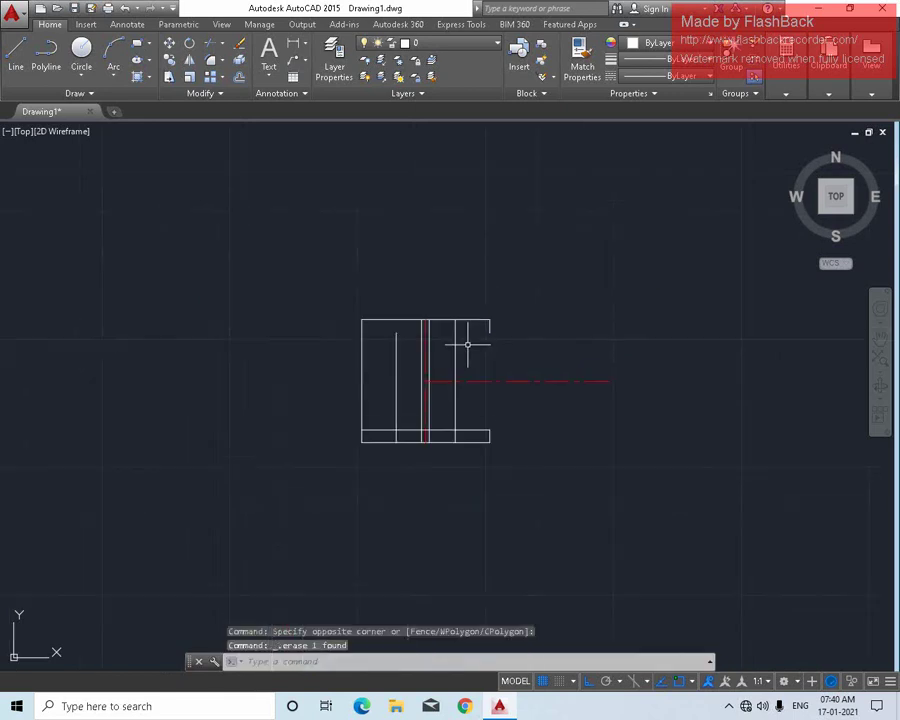
scroll(376, 295, "up", 2)
Draw the inner step's horizontal line from the inner vertical wall to the right outer edge.
scroll(362, 211, "up", 2)
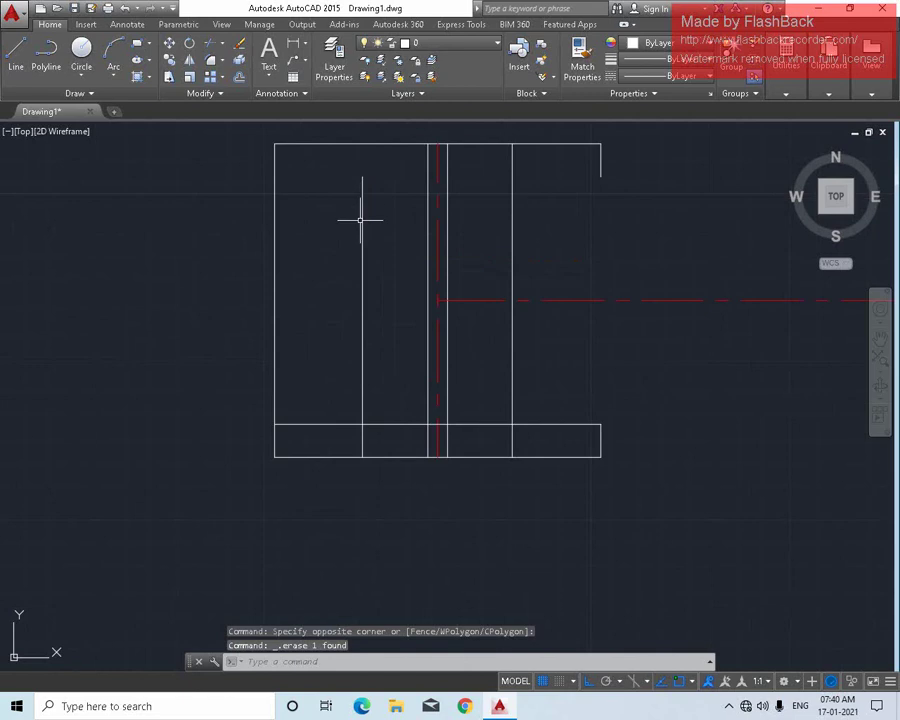
middle_click_drag(362, 219, 398, 286)
type("l")
key("Return")
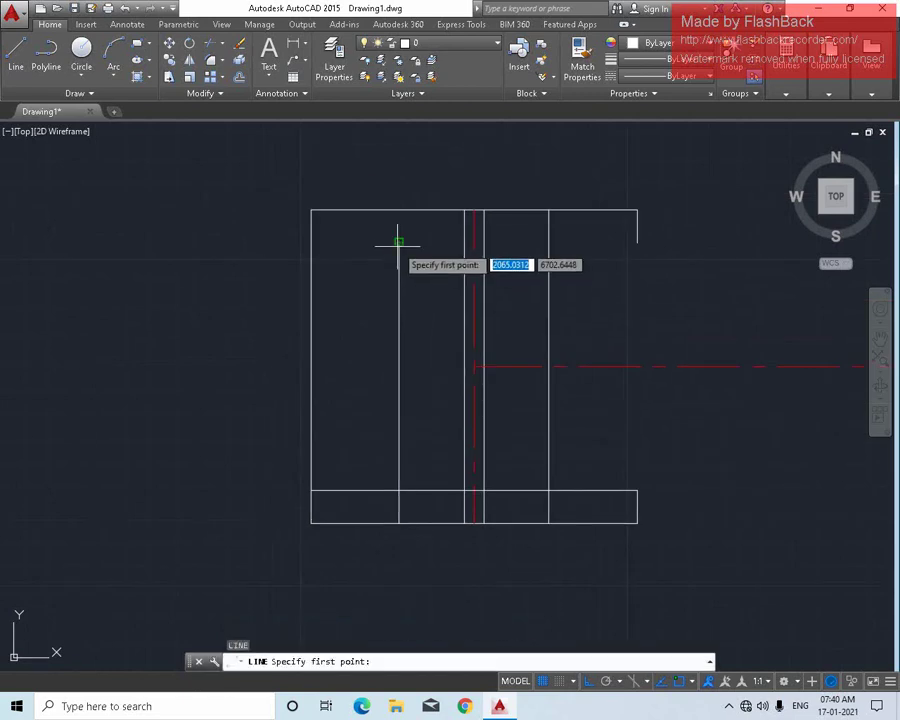
left_click(398, 242)
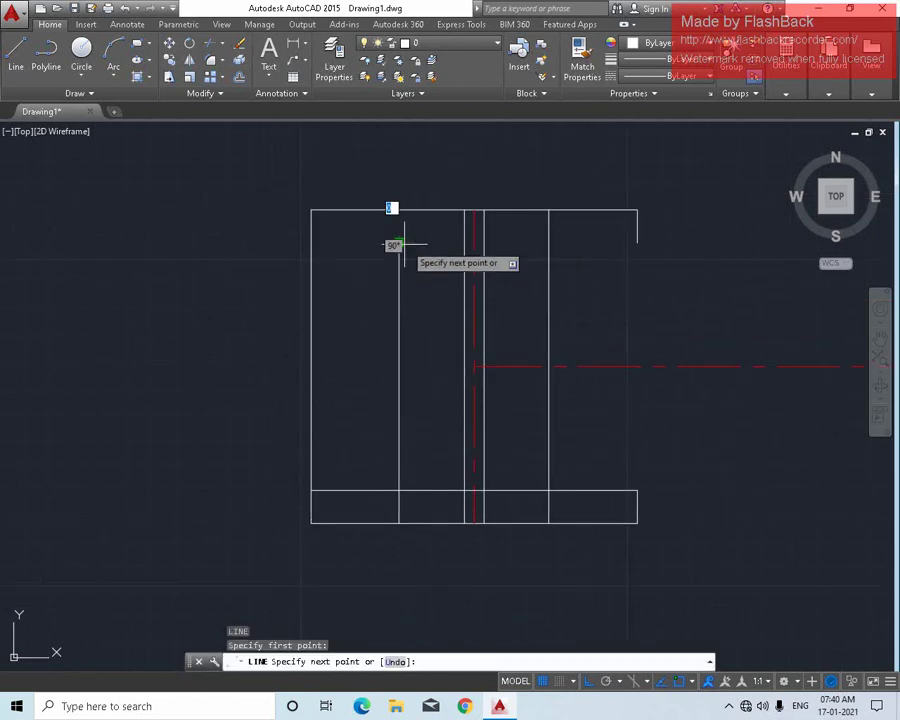
left_click(636, 241)
key("Escape")
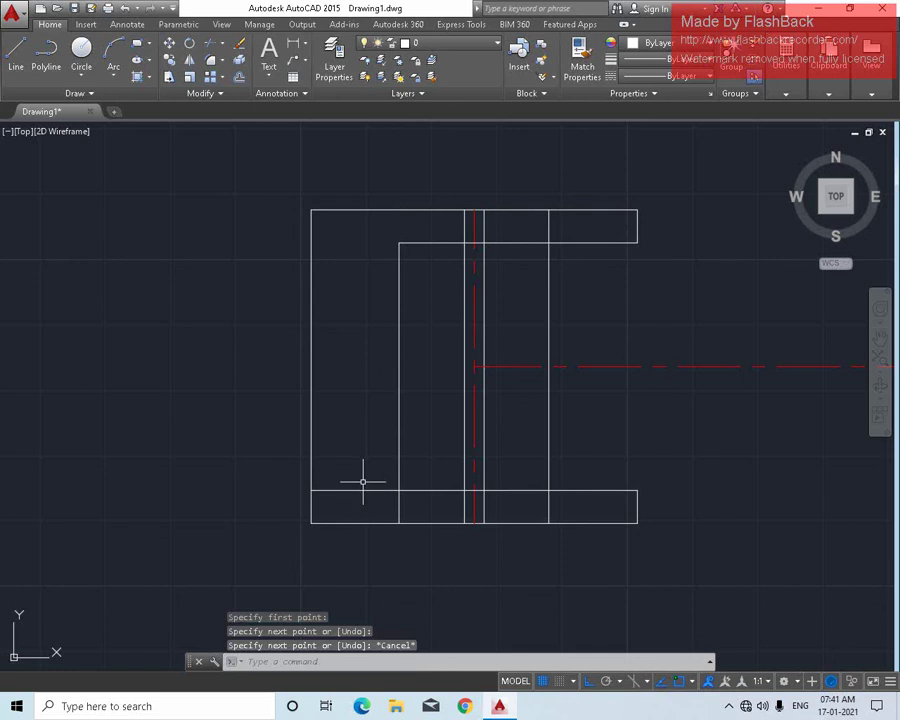
Trim the bottom band's top edge left of the inner wall.
type("tr")
key("Return")
key("Return")
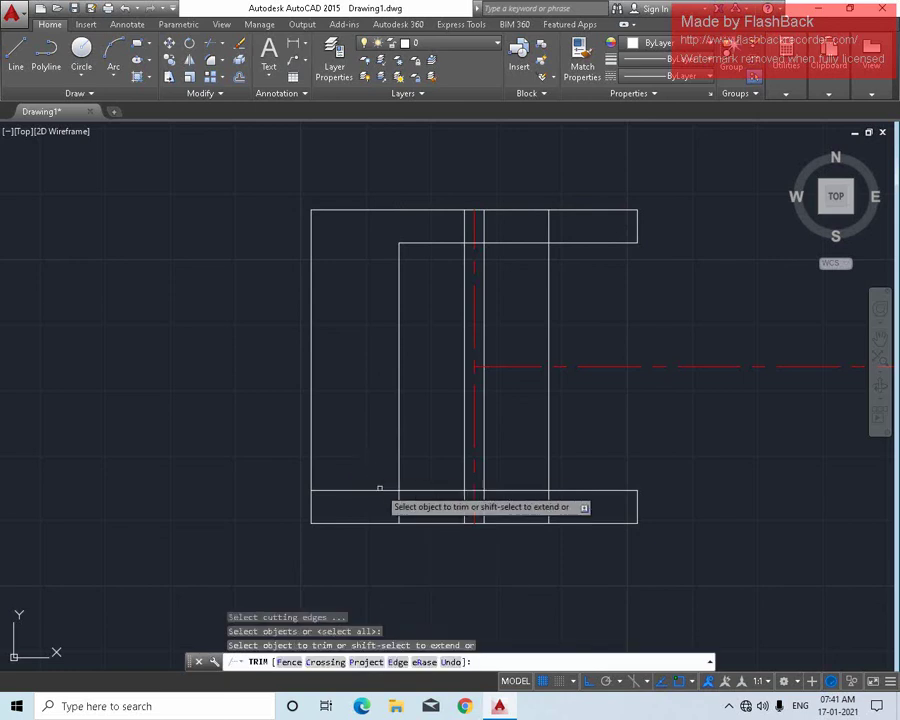
left_click(386, 490)
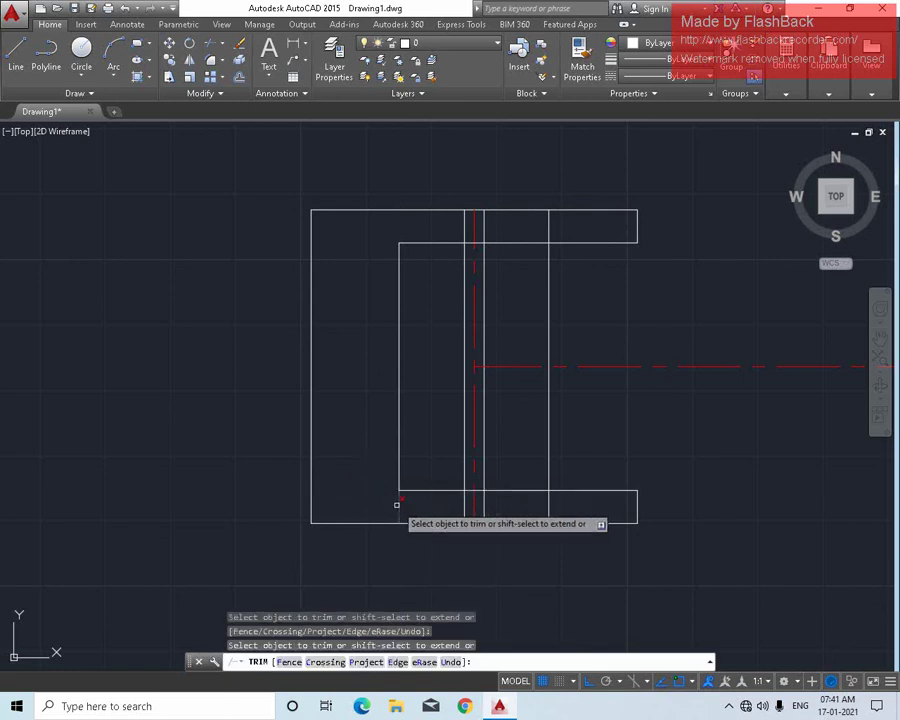
key("Escape")
scroll(412, 340, "down", 6)
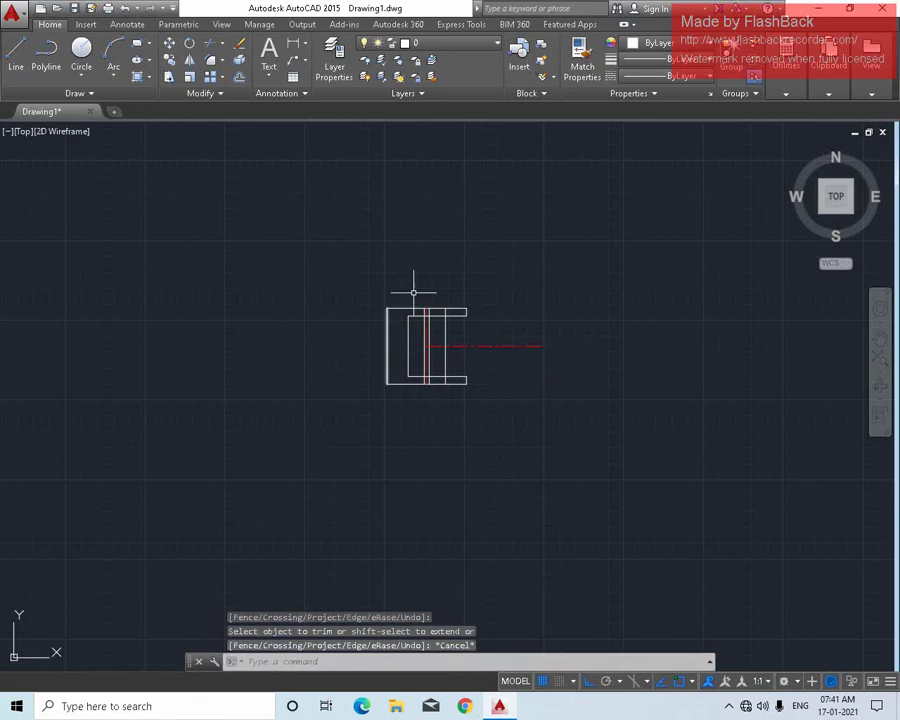
key("Escape")
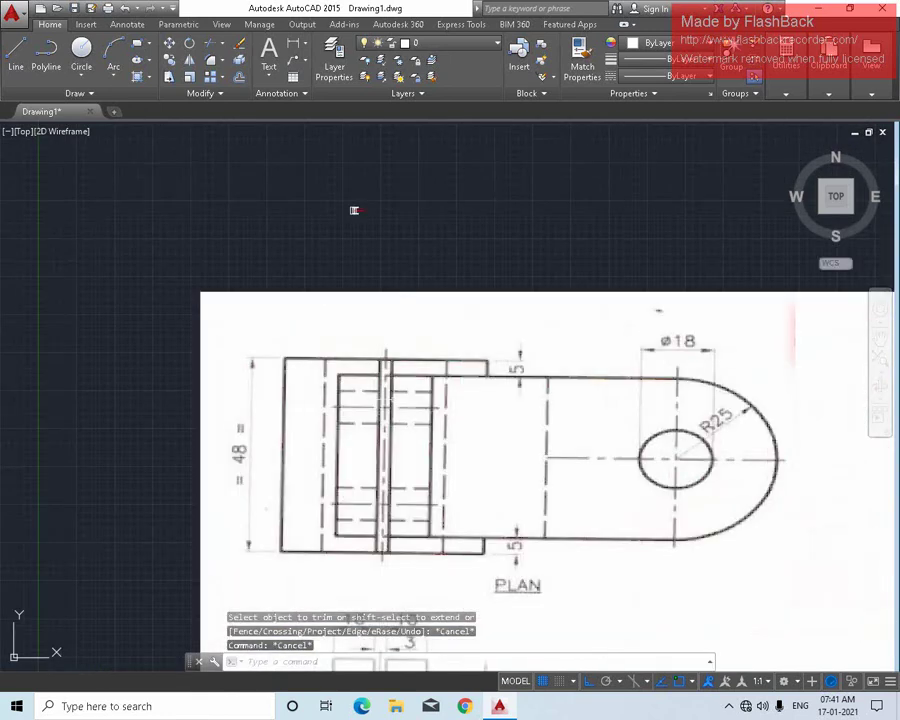
scroll(394, 340, "down", 4)
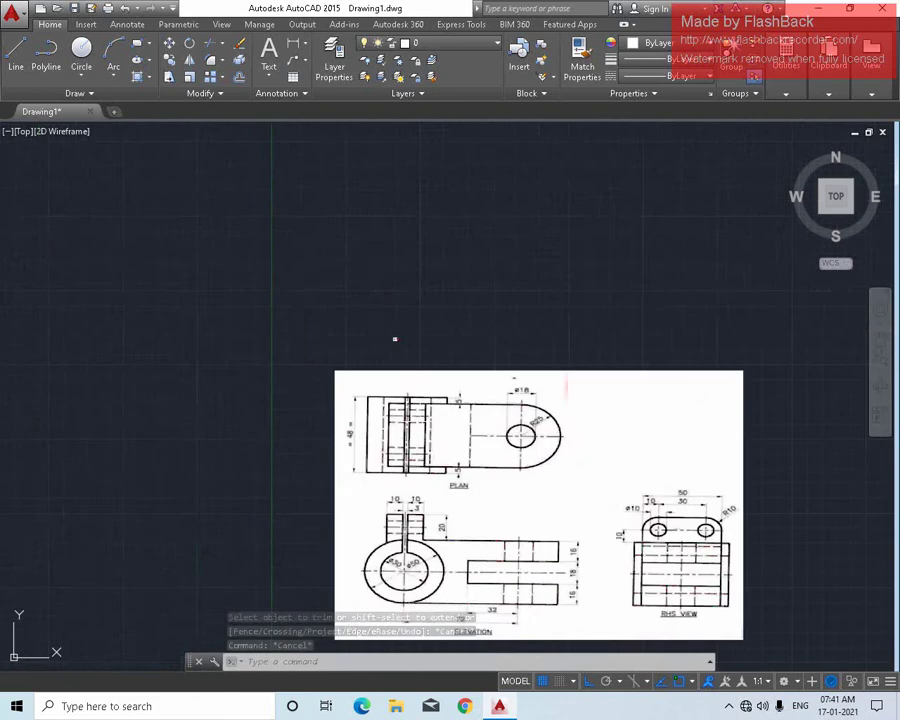
scroll(390, 377, "up", 2)
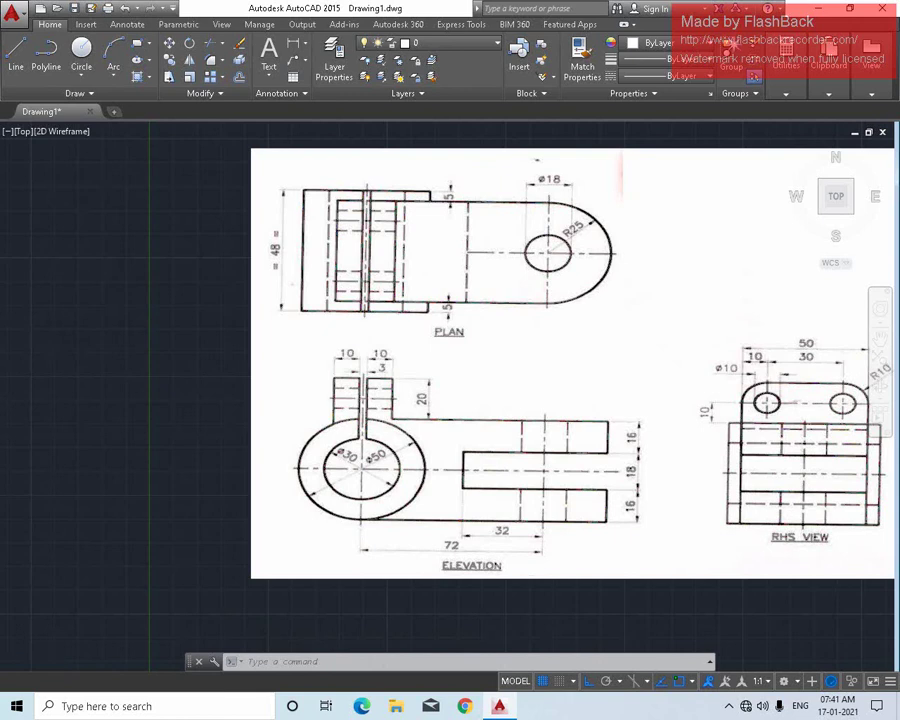
scroll(416, 340, "down", 4)
scroll(418, 316, "up", 3)
scroll(394, 298, "down", 2)
scroll(435, 278, "down", 2)
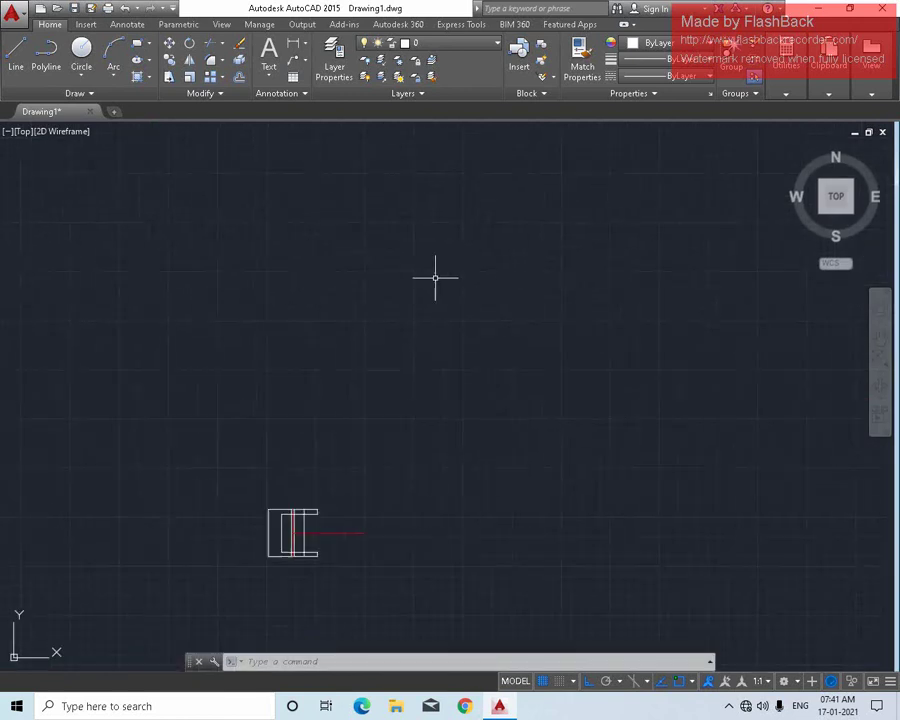
scroll(435, 278, "up", 2)
scroll(376, 306, "down", 2)
scroll(239, 285, "up", 2)
scroll(239, 285, "up", 4)
scroll(270, 200, "up", 2)
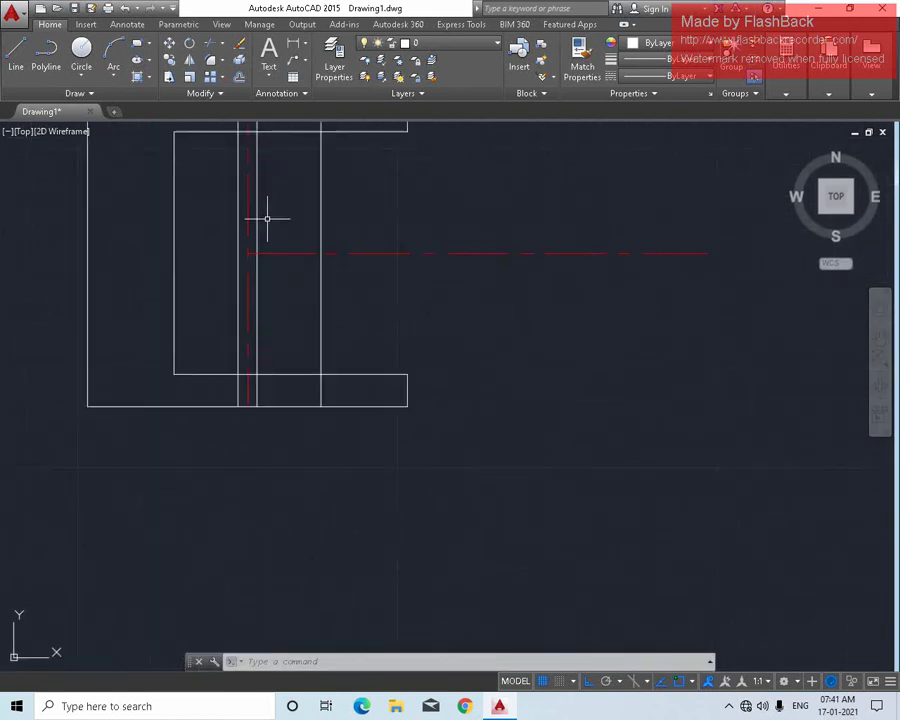
scroll(364, 277, "up", 1)
scroll(470, 269, "down", 3)
scroll(462, 280, "down", 2)
scroll(508, 291, "down", 2)
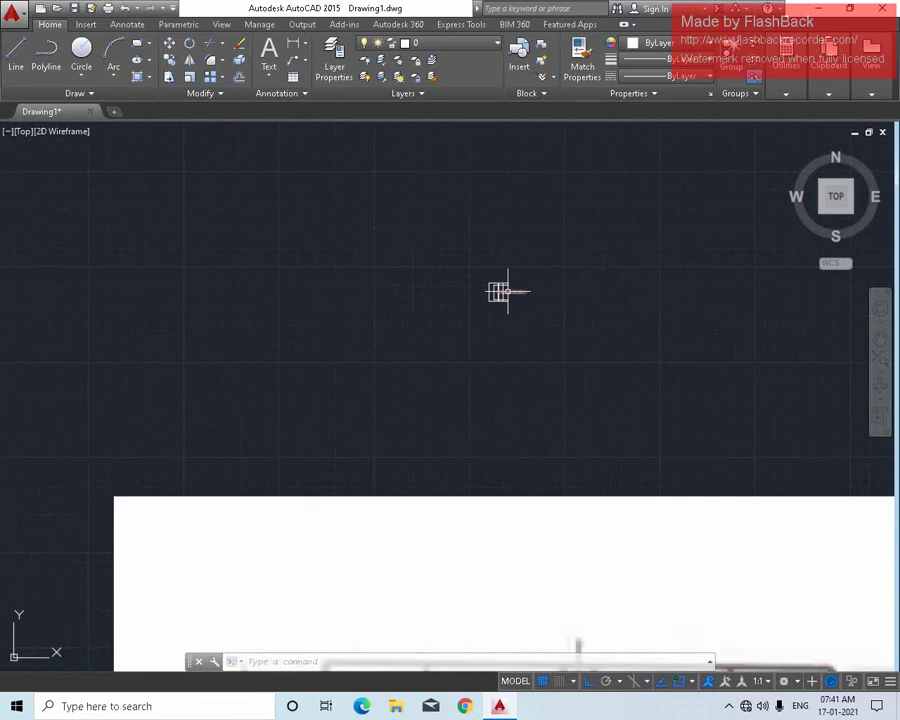
scroll(508, 291, "up", 3)
scroll(580, 304, "down", 3)
scroll(344, 138, "down", 2)
scroll(409, 220, "down", 2)
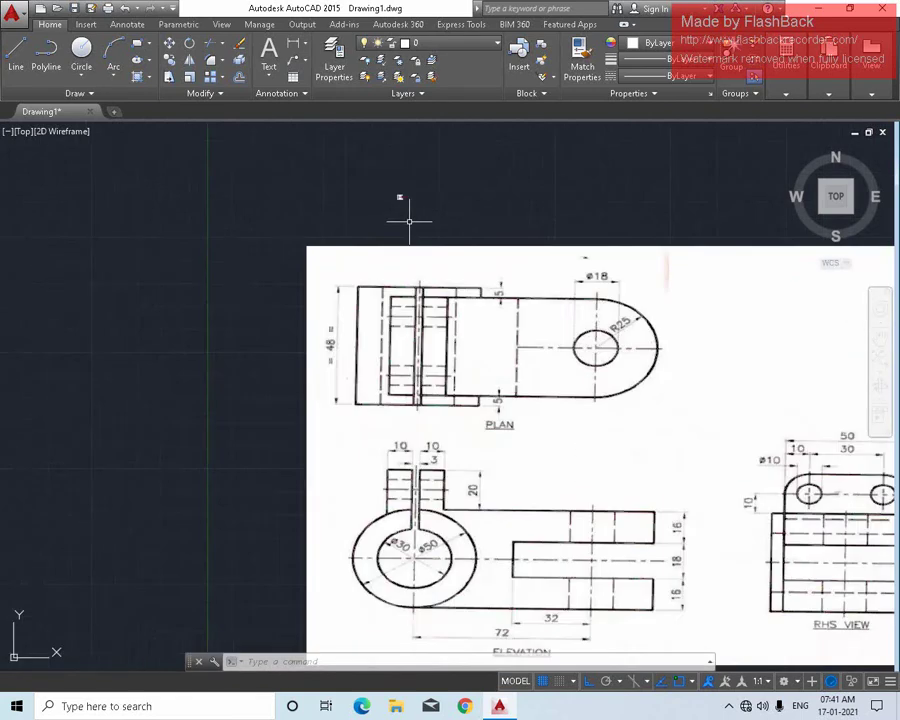
middle_click_drag(409, 220, 293, 123)
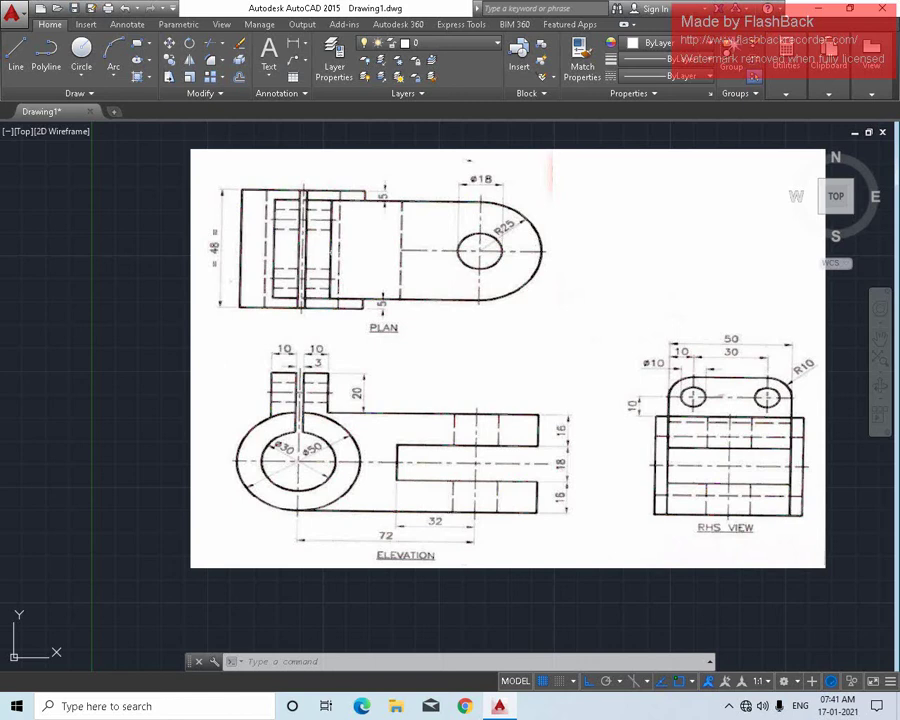
scroll(323, 255, "up", 5)
scroll(323, 255, "down", 5)
scroll(320, 250, "down", 4)
middle_click_drag(320, 250, 345, 333)
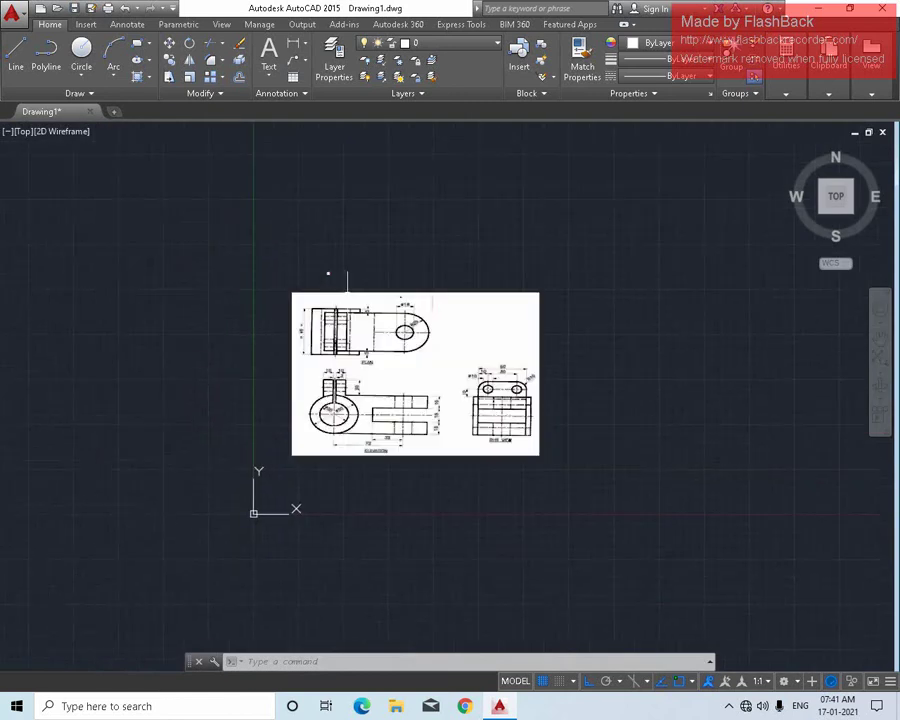
scroll(300, 215, "up", 5)
scroll(227, 171, "up", 3)
scroll(420, 309, "up", 1)
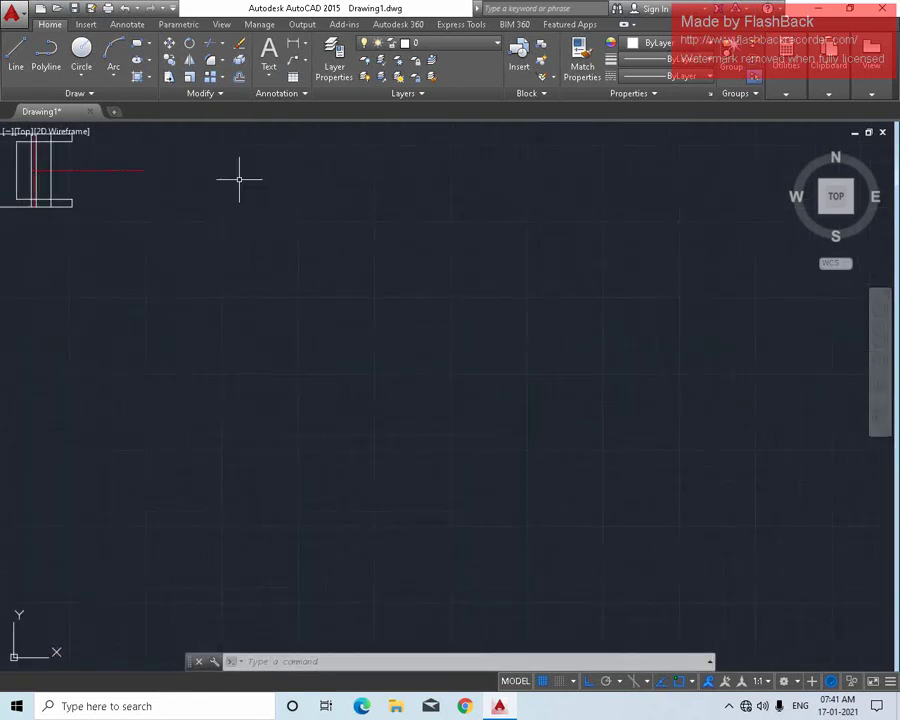
middle_click_drag(239, 180, 469, 272)
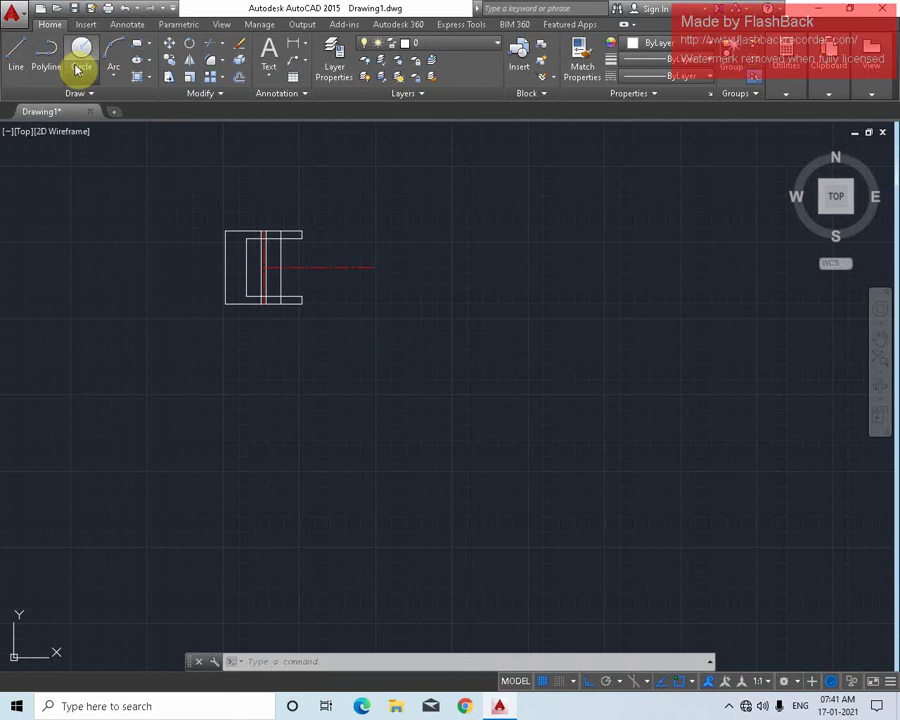
Draw a diameter 18 hole centred on the red centre line's right end.
left_click(77, 68)
left_click(108, 126)
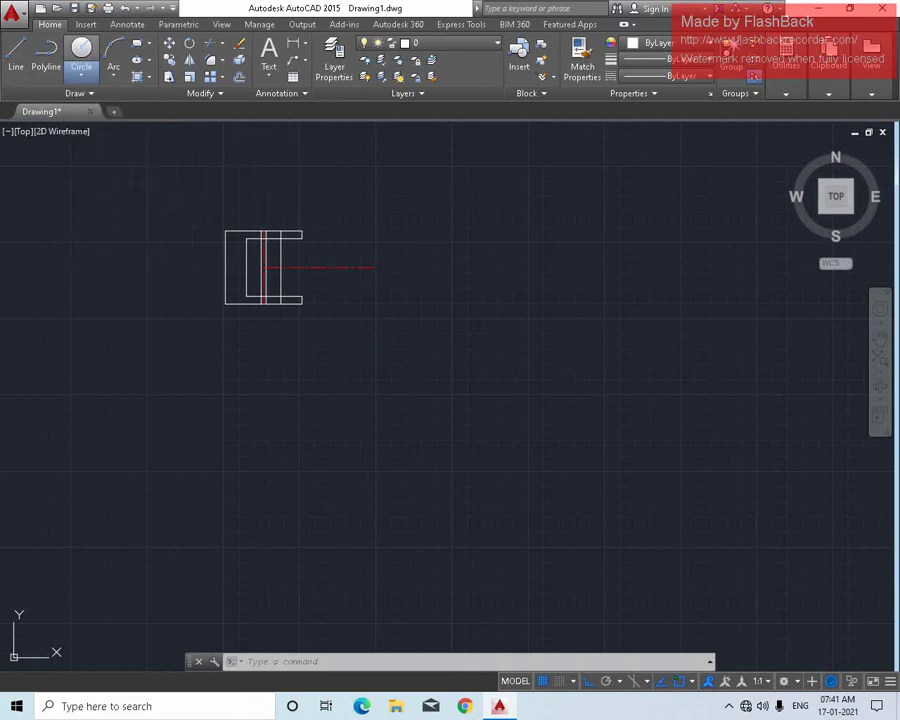
scroll(380, 280, "up", 2)
left_click(370, 260)
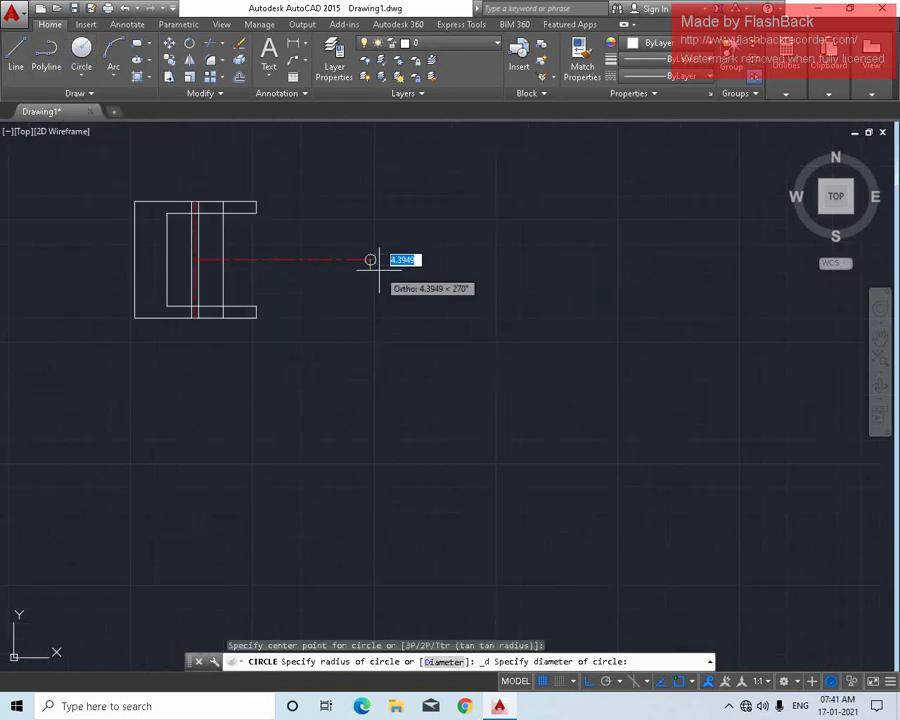
left_click(380, 271)
key("Return")
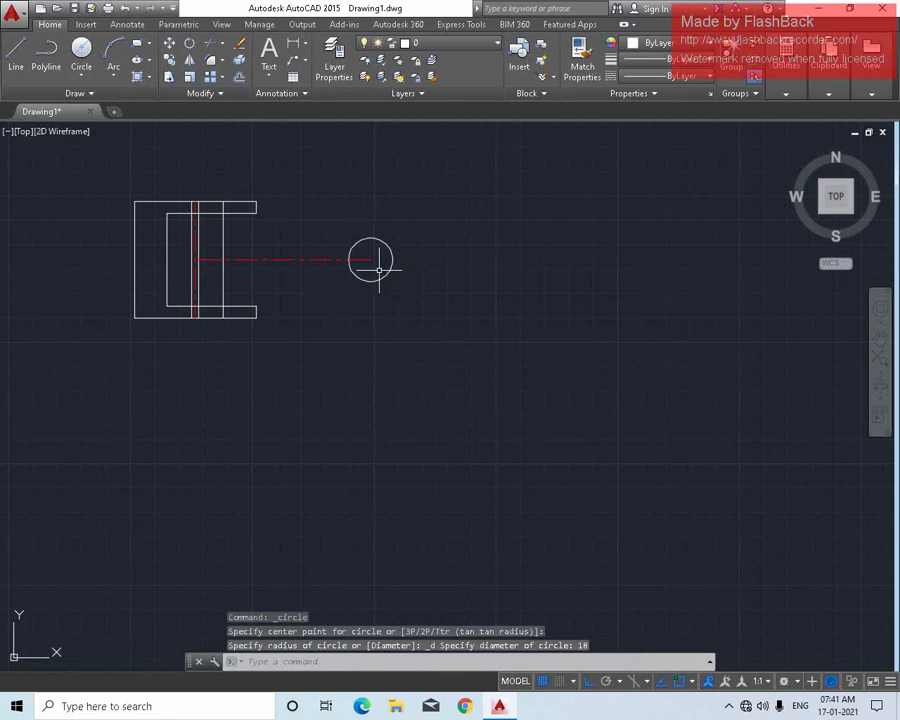
Add a concentric radius 25 circle around the Ø18 hole.
left_click(83, 74)
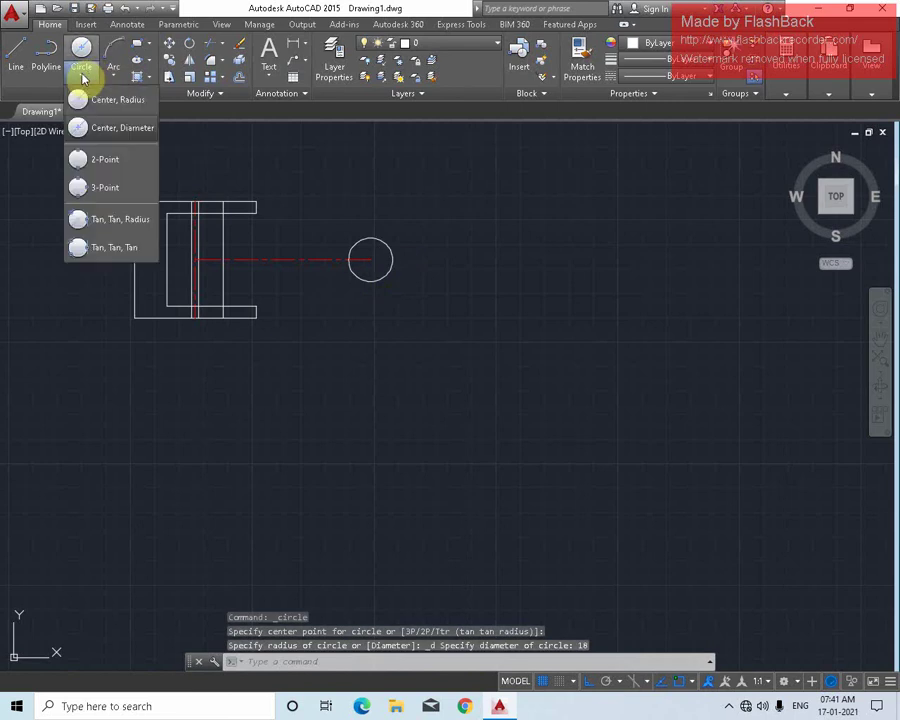
left_click(100, 100)
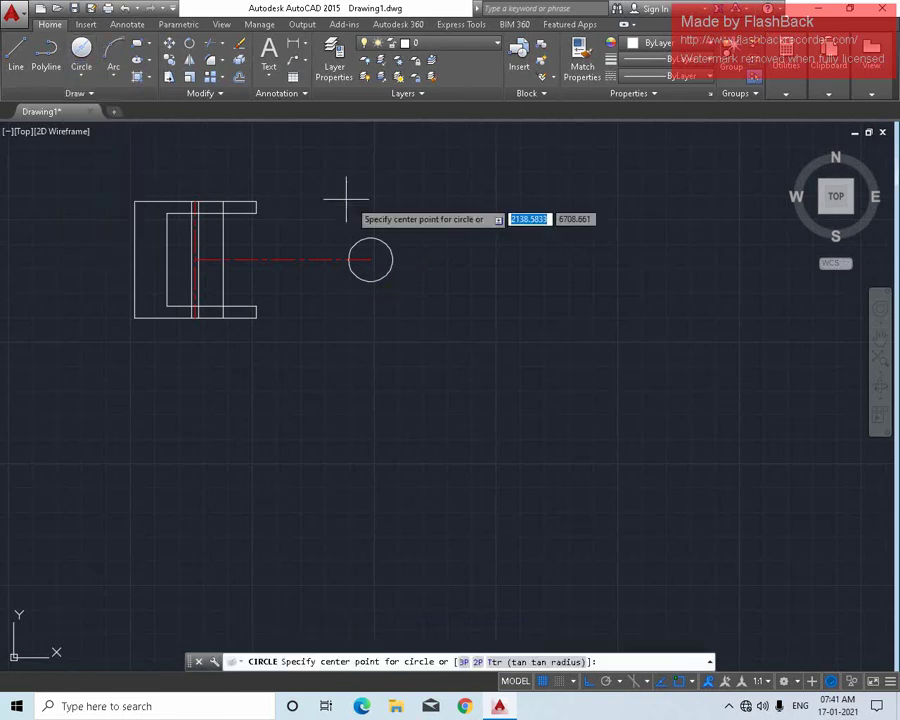
left_click(370, 260)
key("Return")
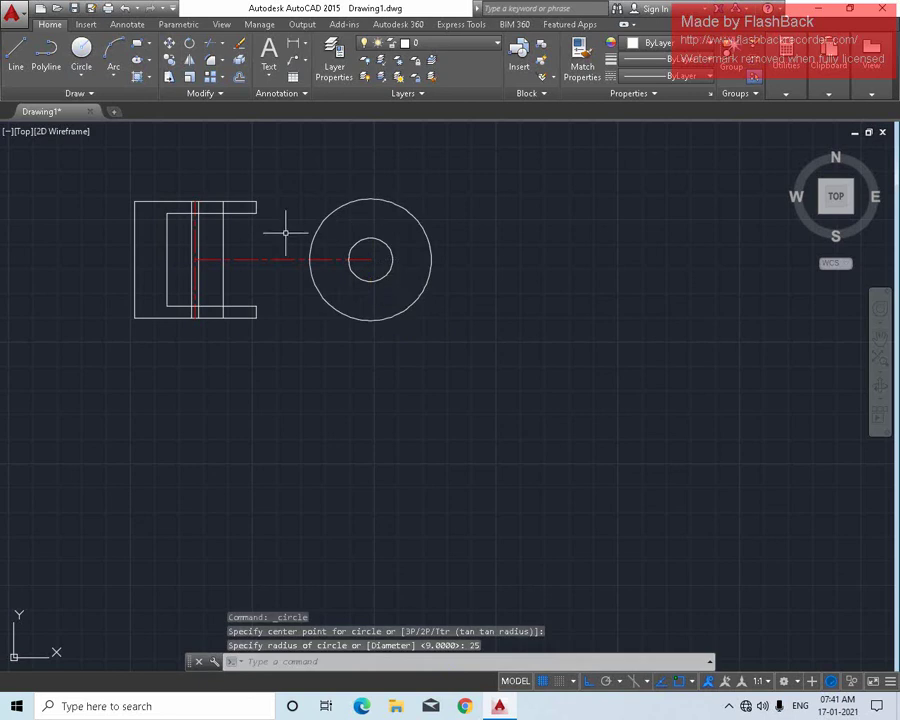
scroll(292, 226, "up", 2)
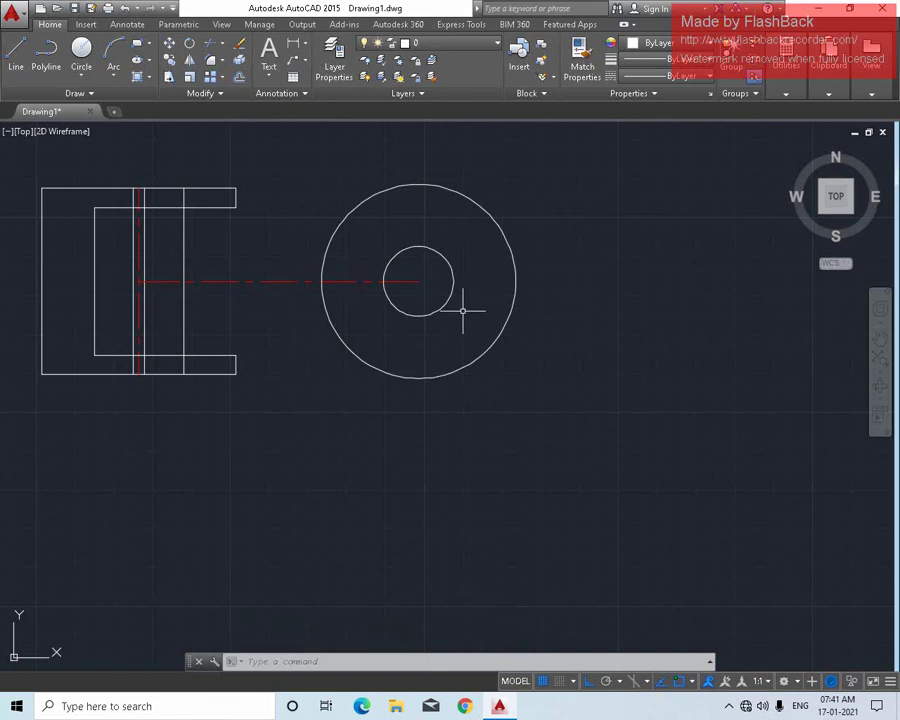
Draw a vertical construction line through the R25 circle's top and bottom quadrants.
type("l")
key("Return")
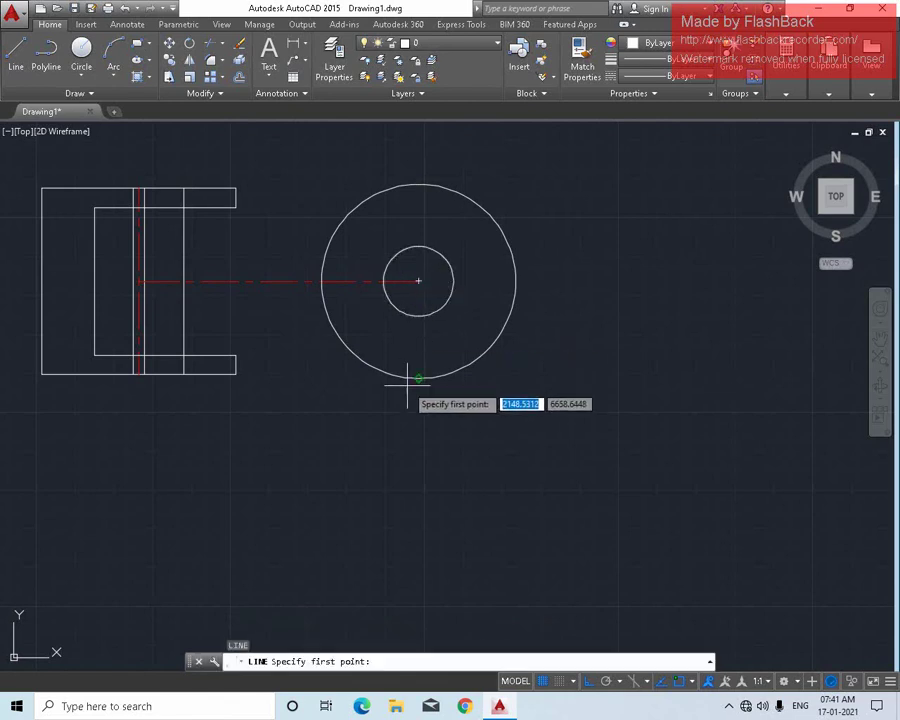
left_click(418, 378)
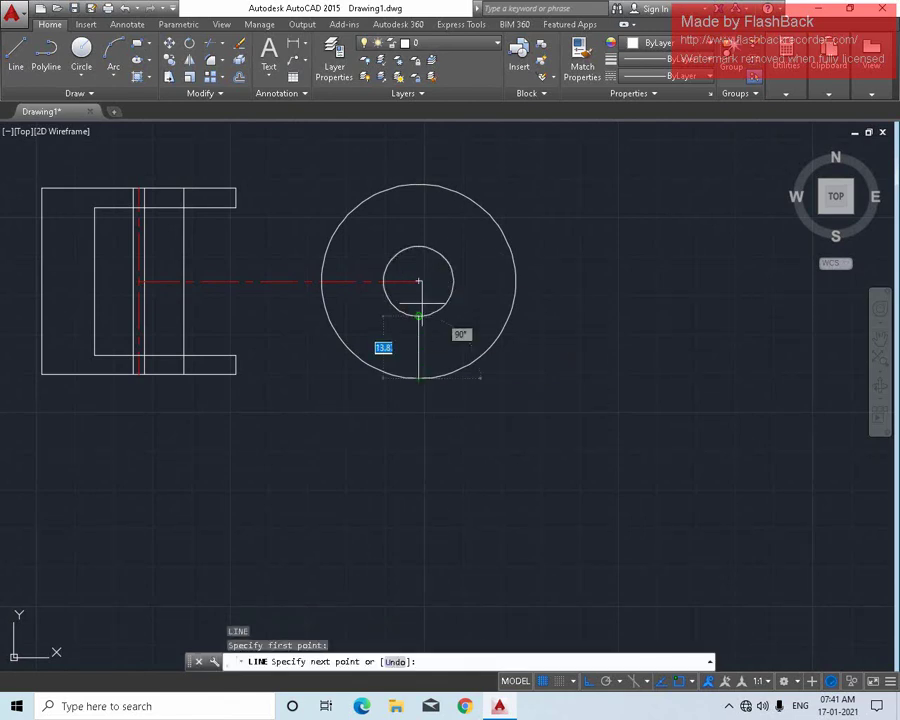
left_click(418, 184)
key("Escape")
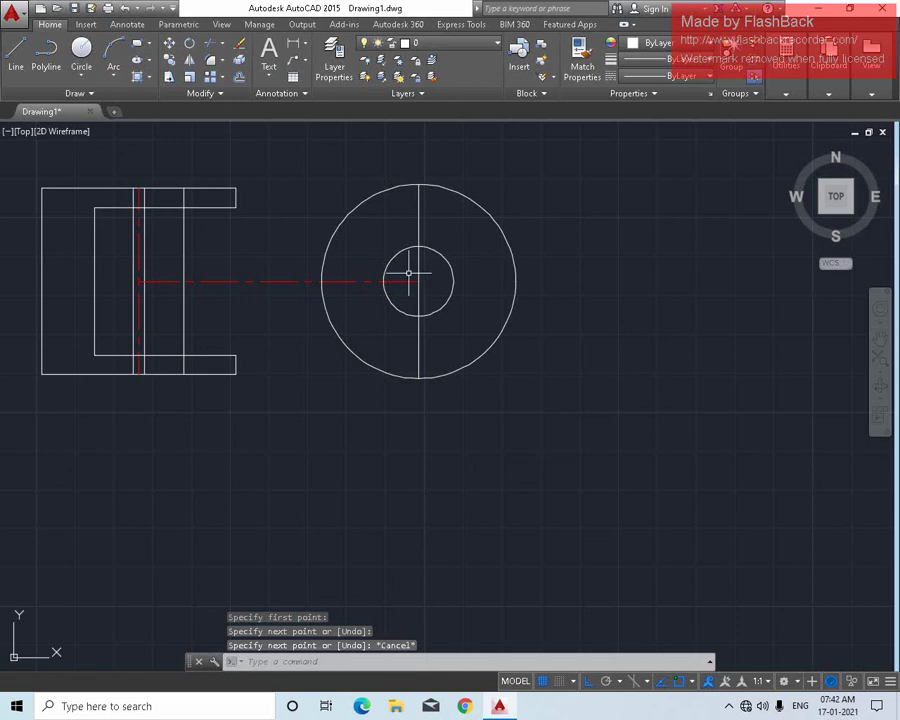
Trim away the R25 circle's left half and delete the construction line.
type("tr")
key("Return")
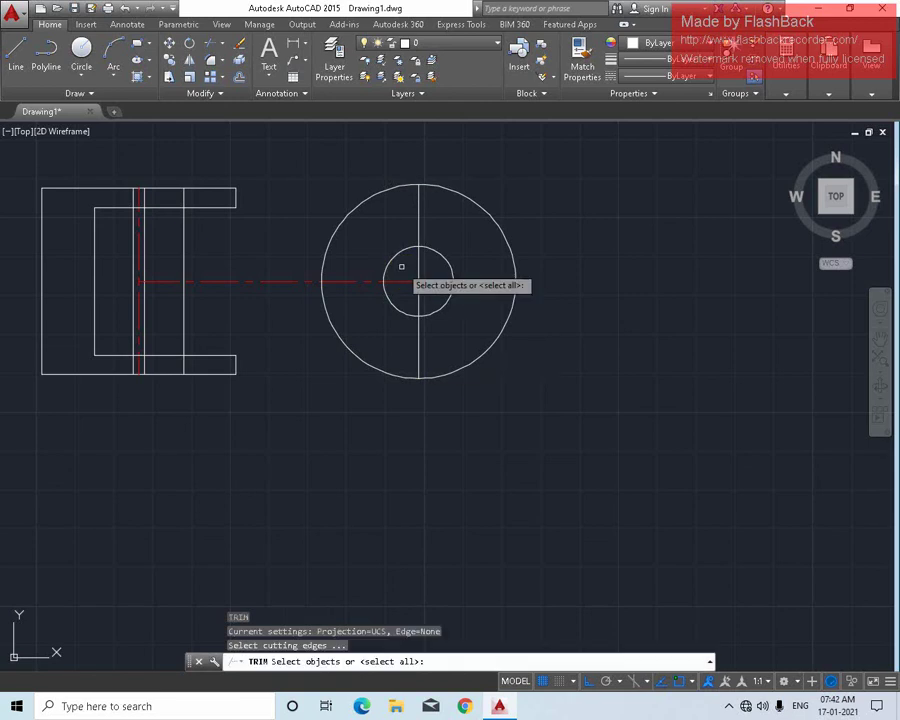
key("Return")
left_click(367, 199)
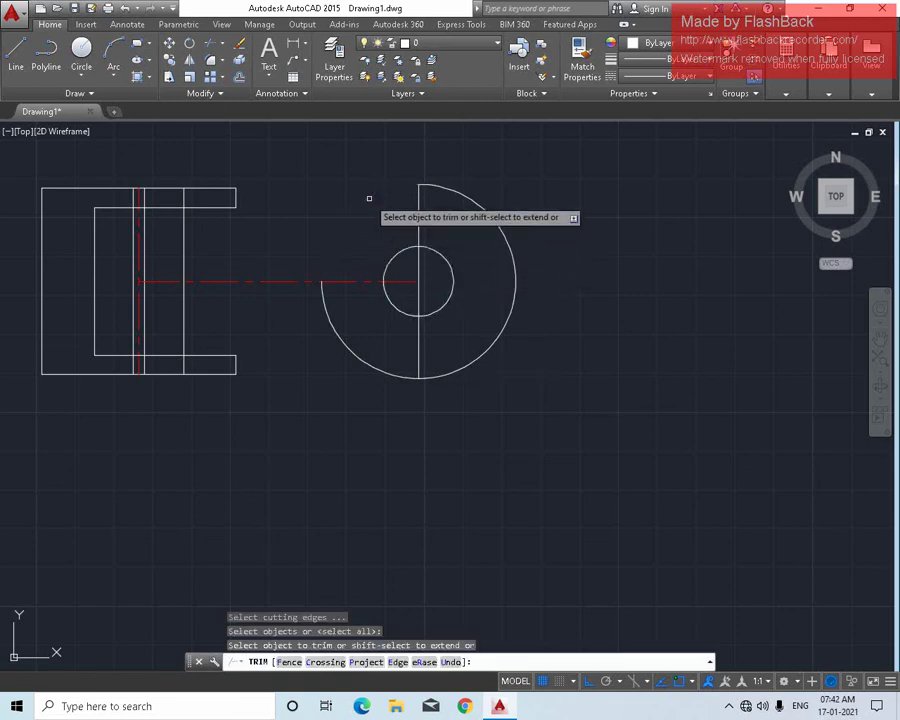
left_click(344, 340)
key("Escape")
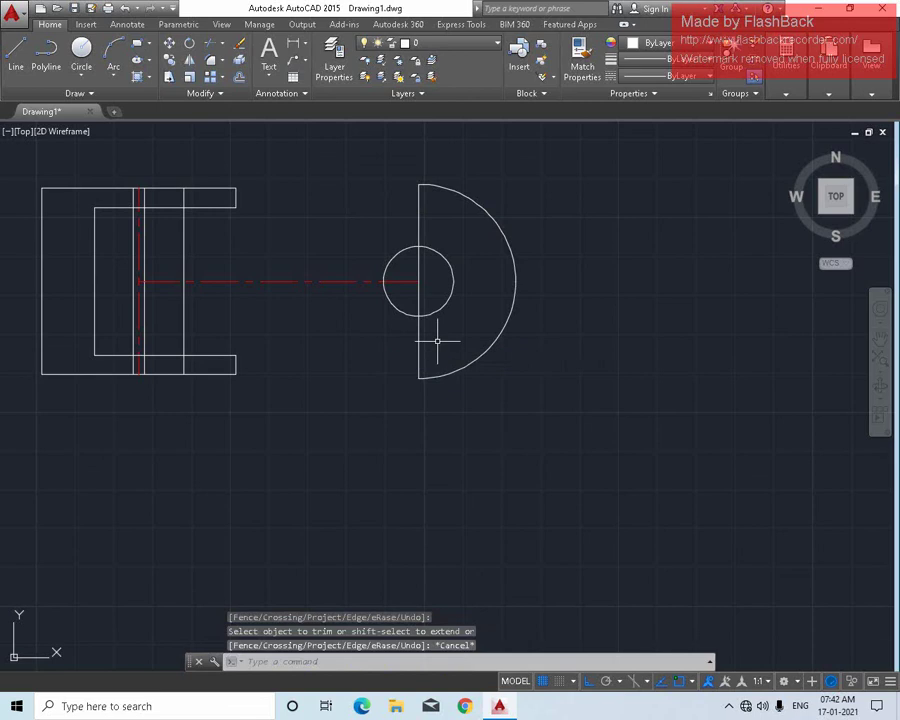
left_click(430, 338)
left_click(390, 346)
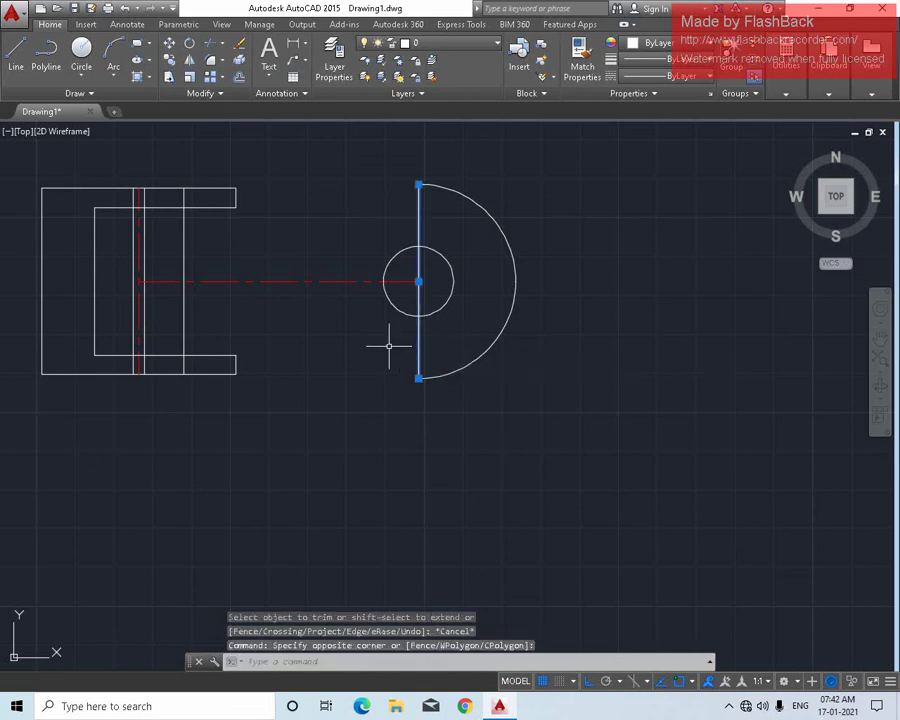
key("Delete")
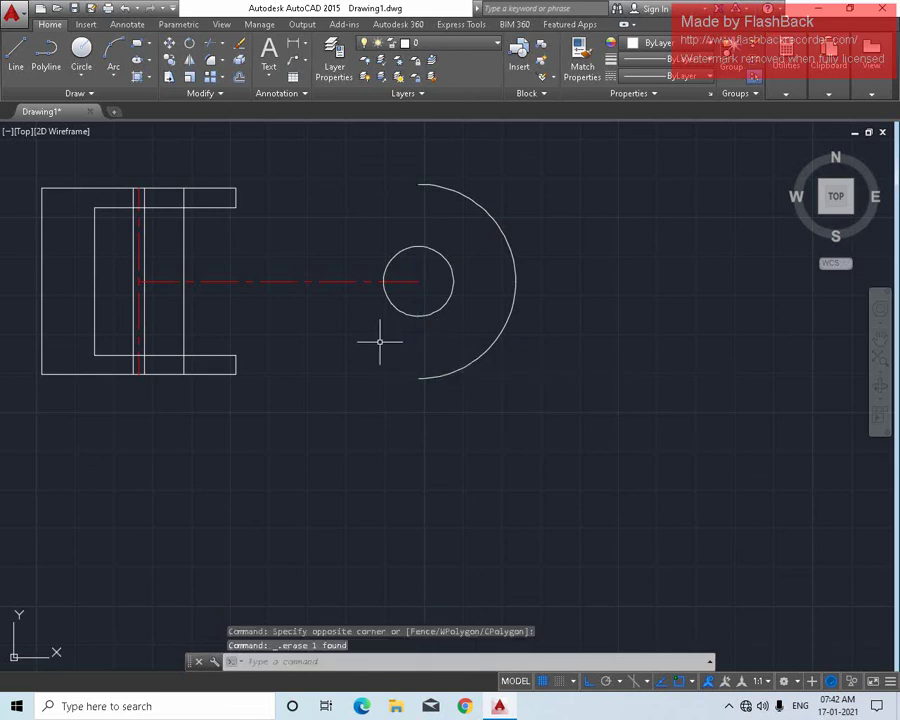
Draw a line from the arc's lower end to the body's bottom-right corner.
type("l")
key("Return")
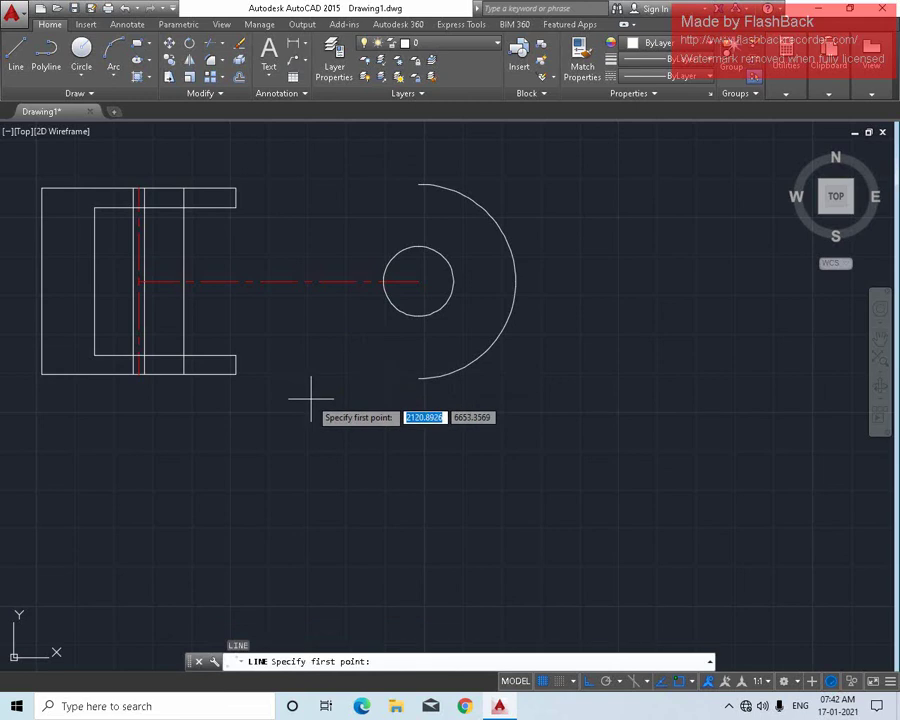
left_click(418, 377)
left_click(237, 374)
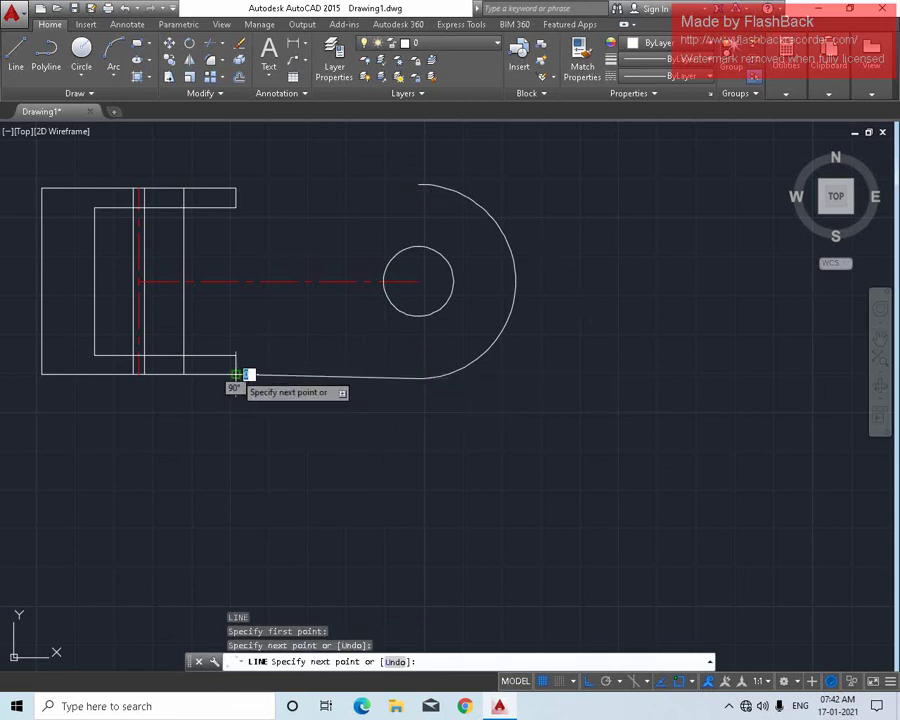
key("Return")
key("Return")
Draw the top line from the body's top-right corner to the R25 arc's upper end.
left_click(236, 187)
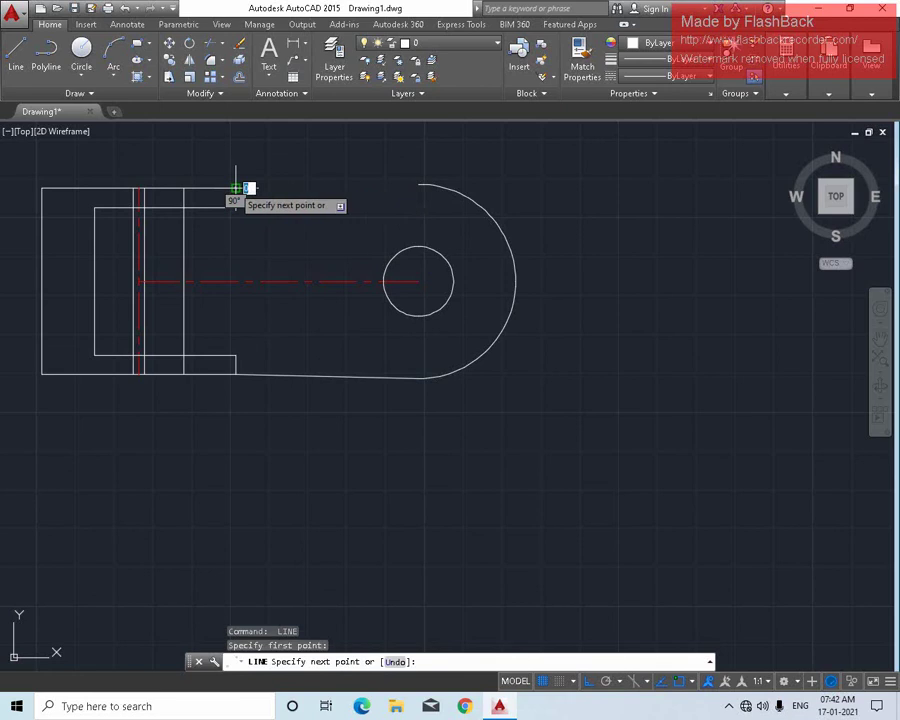
scroll(344, 361, "down", 4)
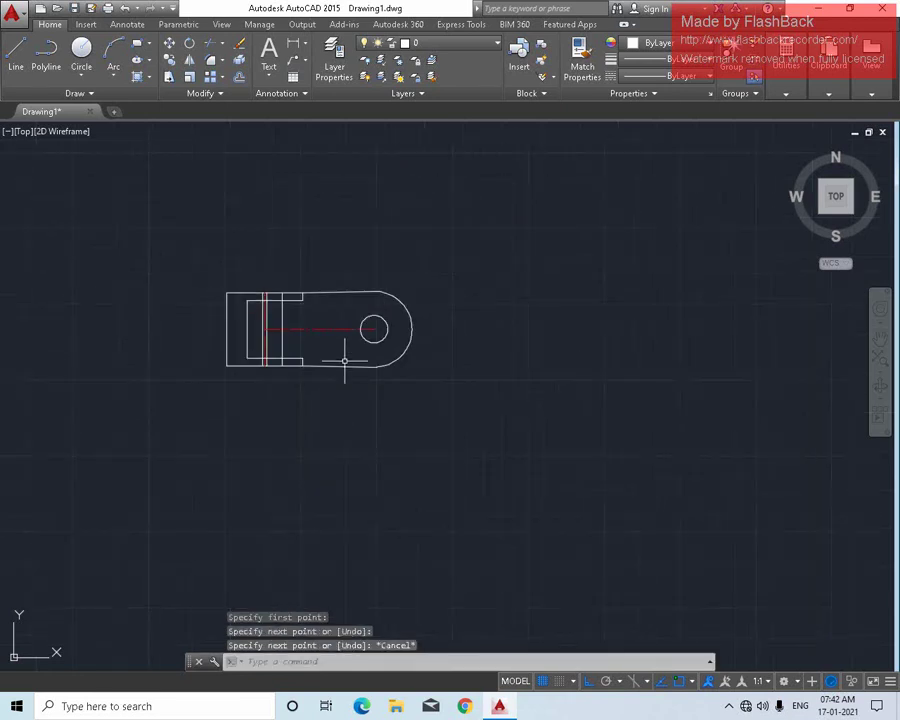
scroll(369, 378, "down", 2)
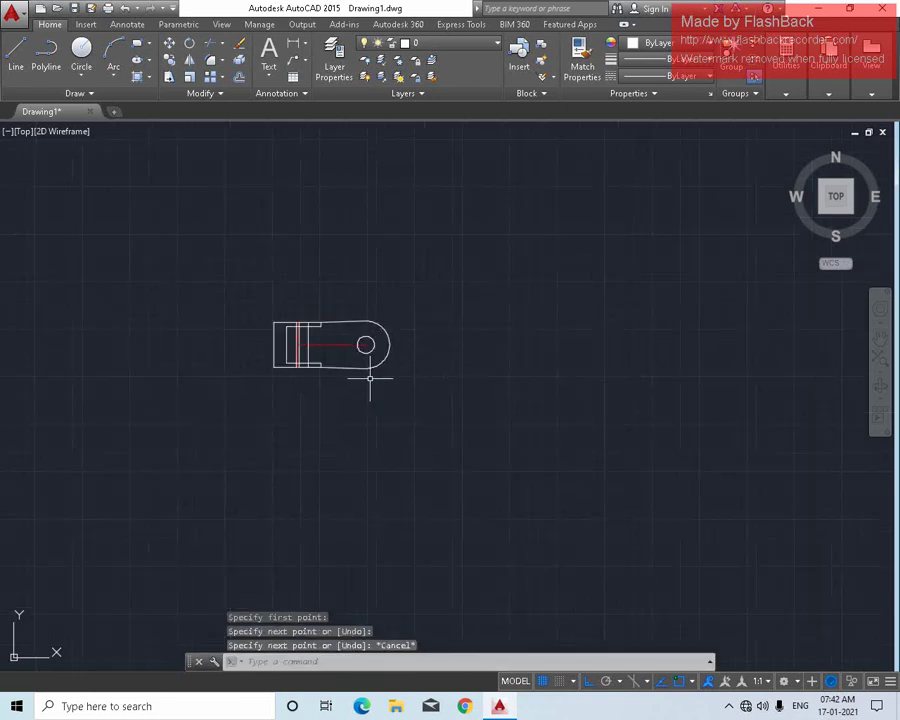
scroll(373, 400, "down", 3)
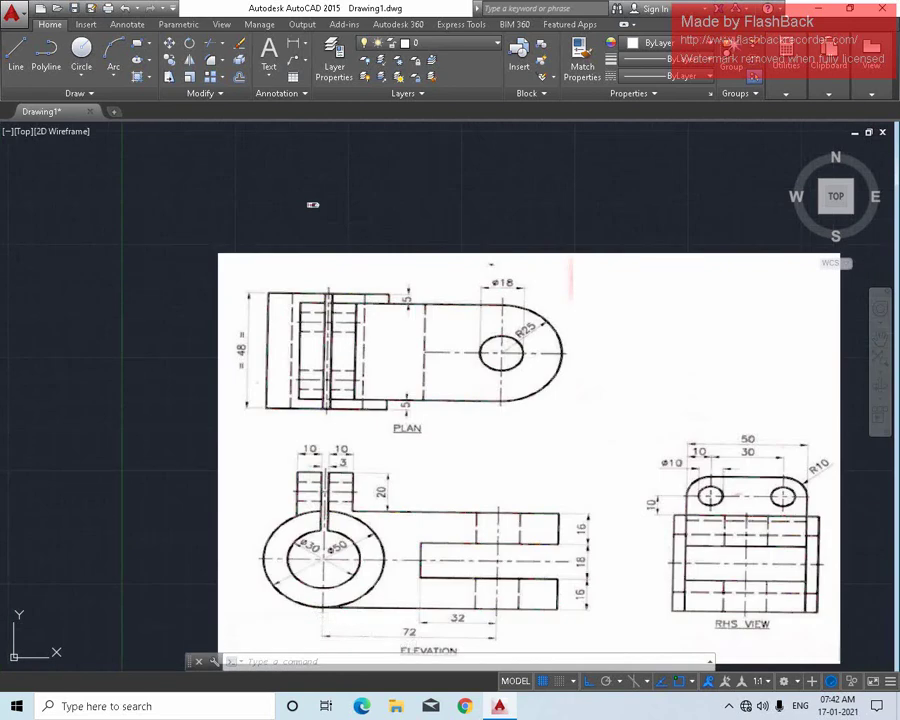
scroll(312, 204, "up", 2)
scroll(232, 196, "down", 1)
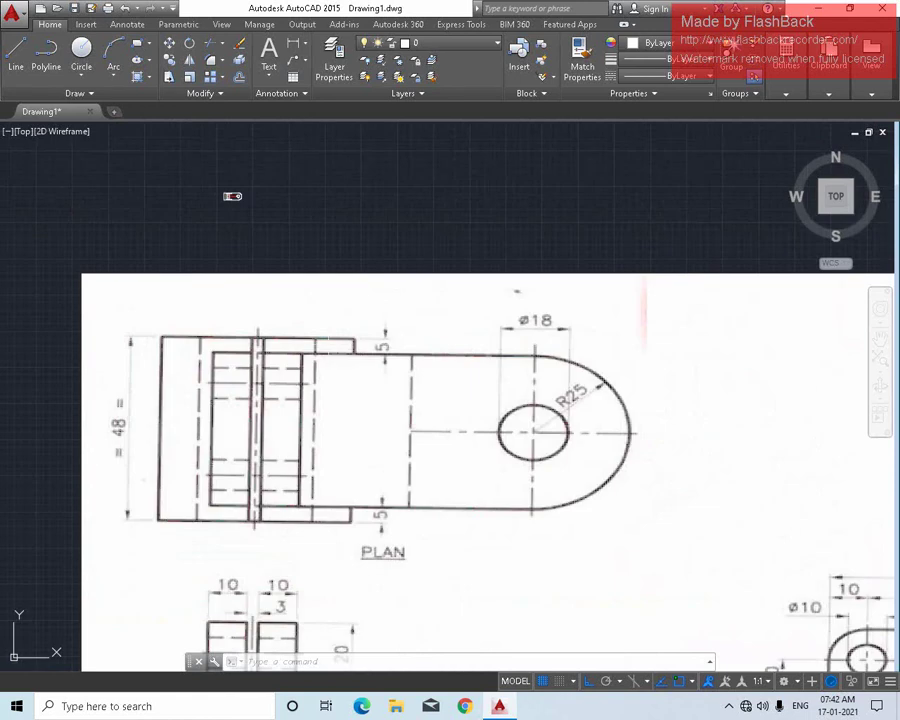
scroll(300, 300, "down", 6)
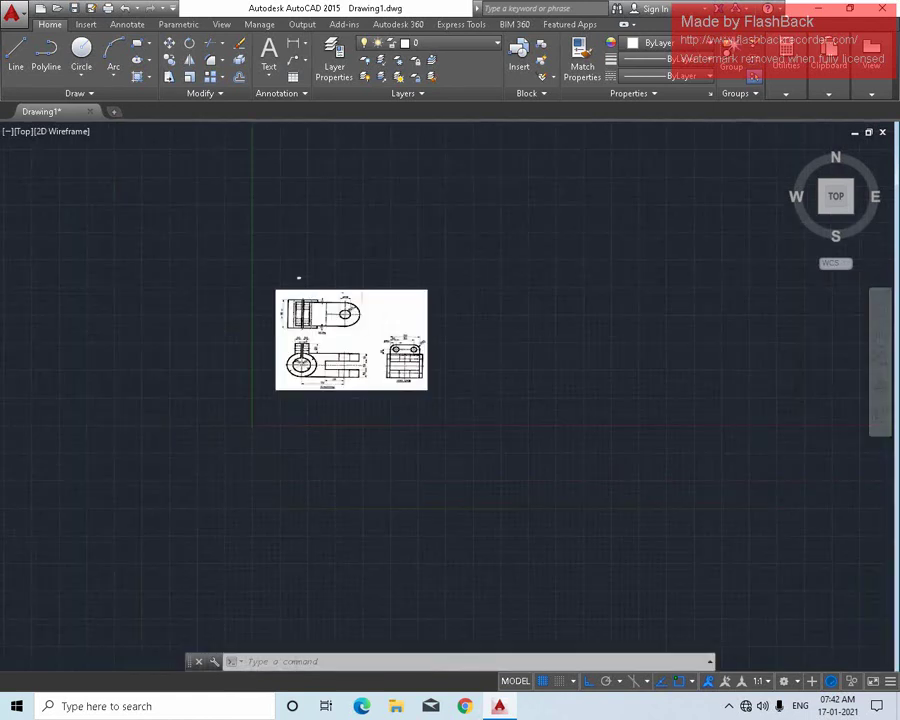
scroll(312, 362, "up", 5)
scroll(312, 362, "up", 2)
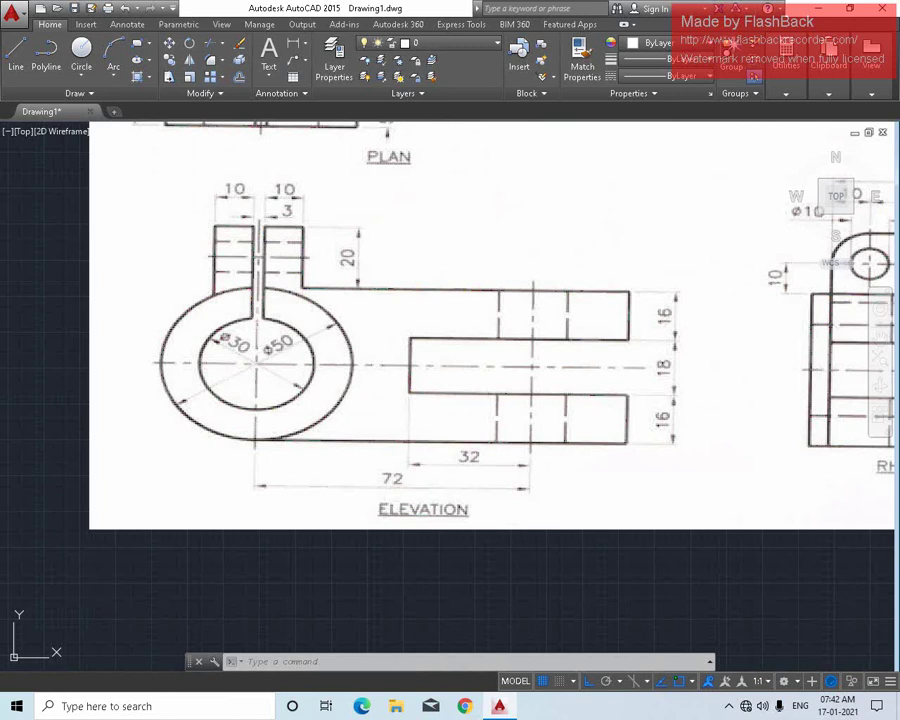
scroll(304, 192, "down", 7)
middle_click_drag(304, 196, 348, 252)
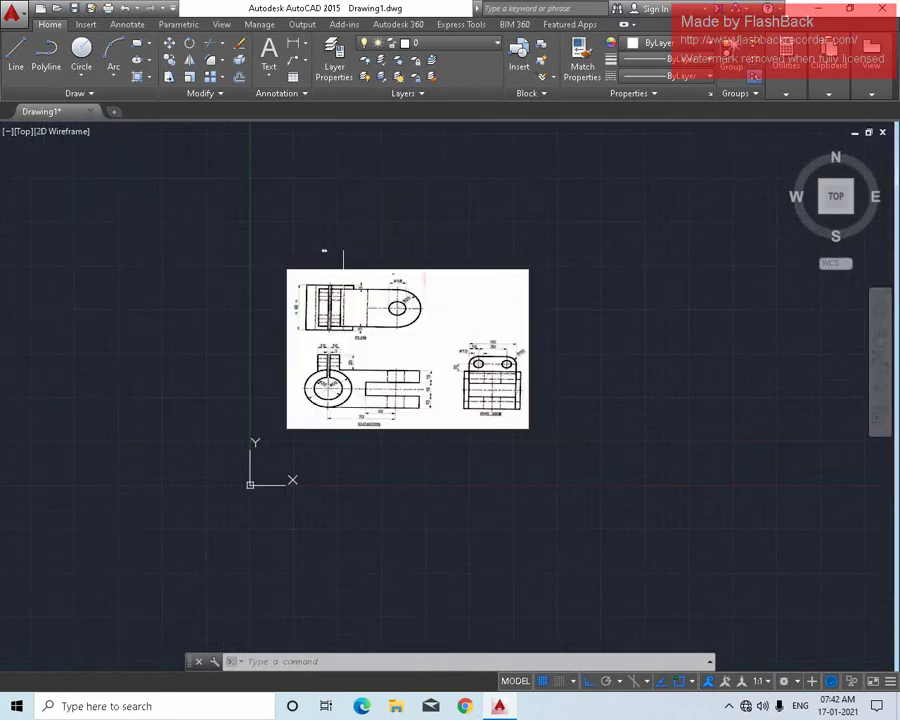
scroll(358, 252, "up", 7)
scroll(358, 236, "up", 8)
scroll(305, 249, "up", 7)
scroll(307, 327, "down", 7)
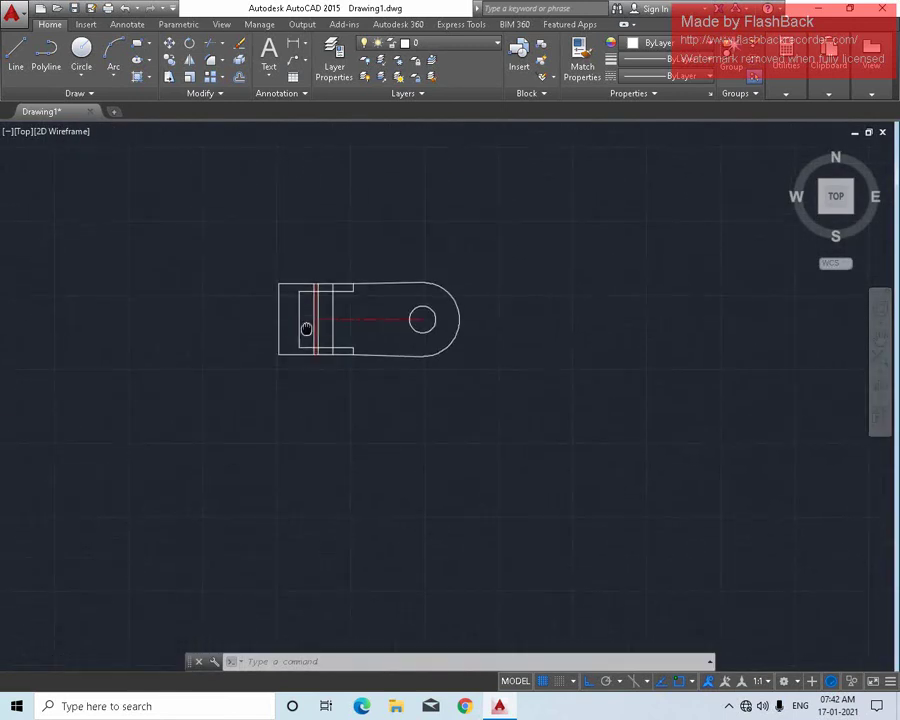
scroll(314, 333, "up", 4)
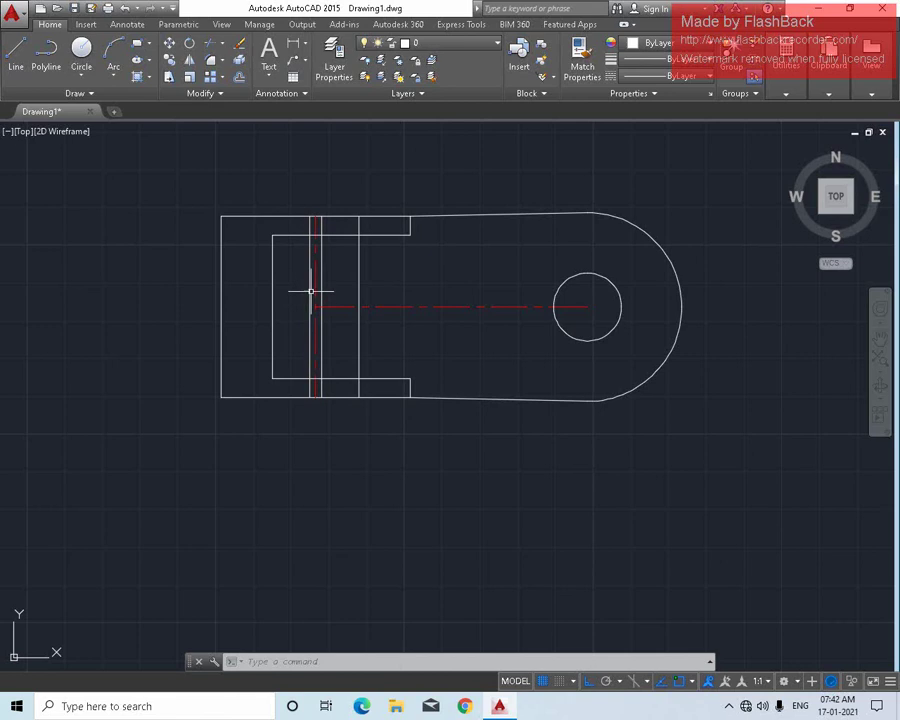
Draw a radius 15 circle centred on the left centre-line crossing.
left_click(85, 70)
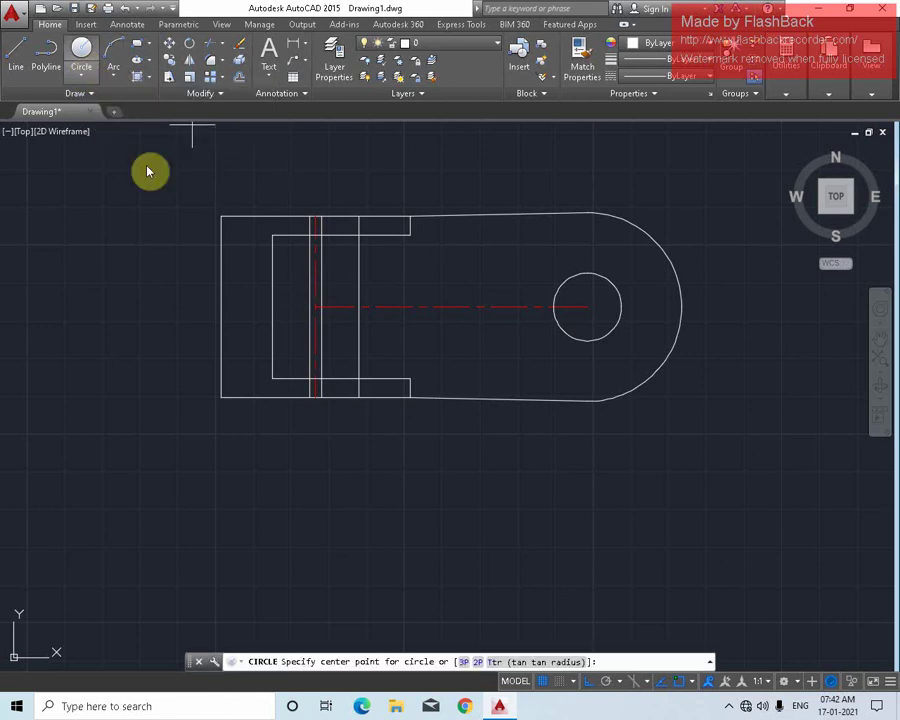
left_click(314, 307)
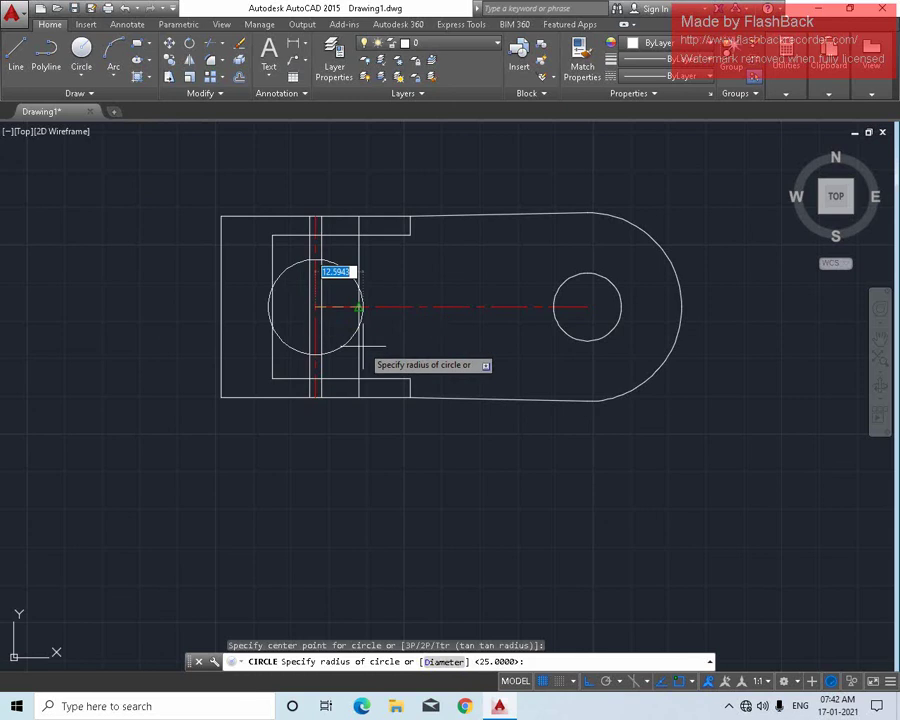
type("15")
key("Return")
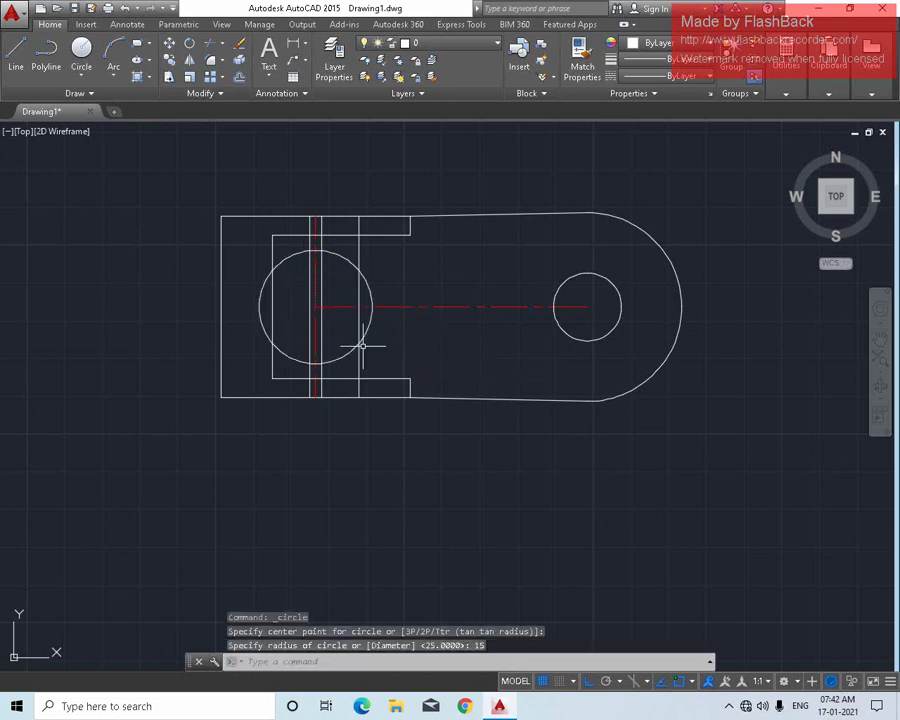
Draw a vertical line along the R15 circle's right side across the body and delete the extra upper segment.
type("l")
key("Return")
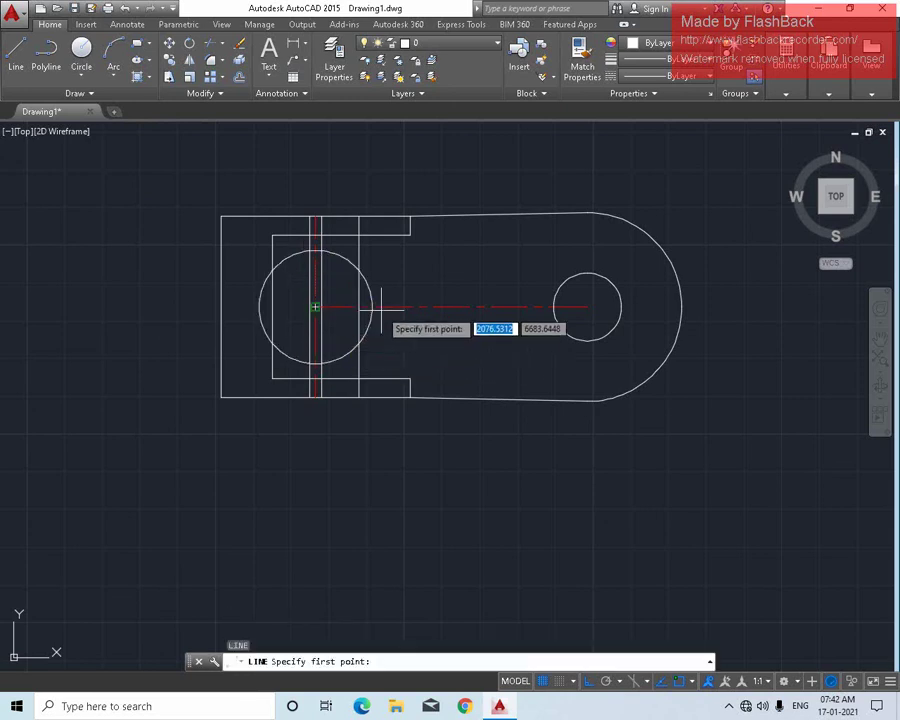
left_click(371, 306)
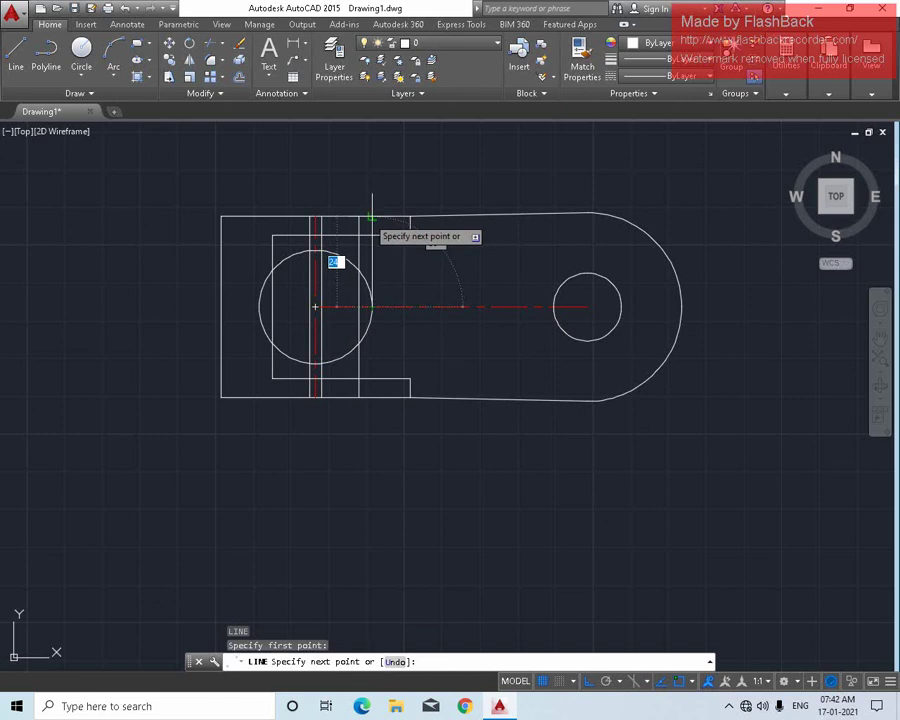
left_click(372, 216)
left_click(370, 392)
key("Escape")
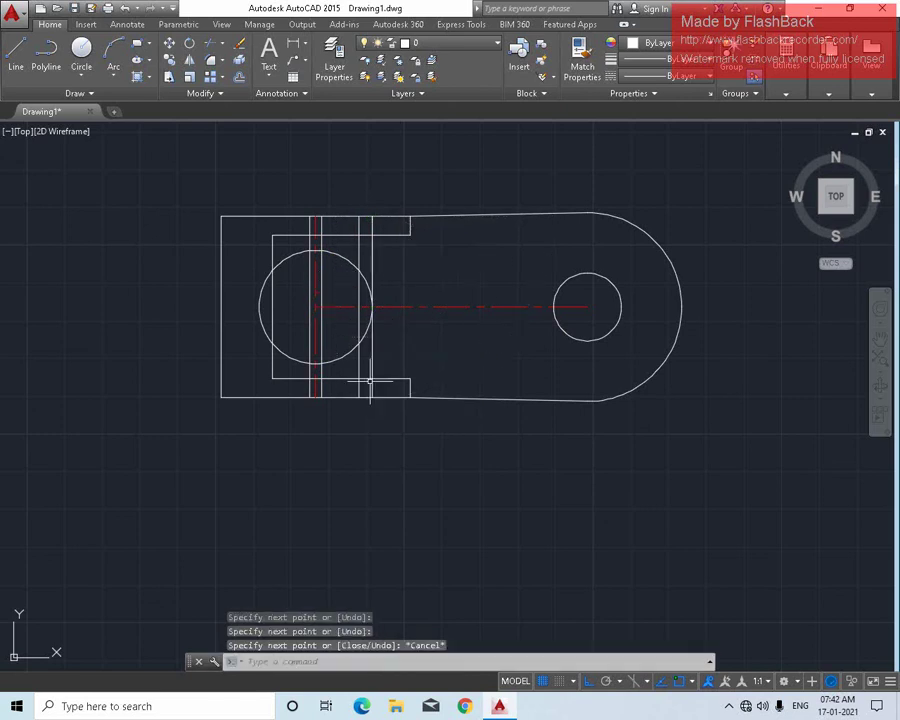
left_click(350, 188)
left_click(405, 305)
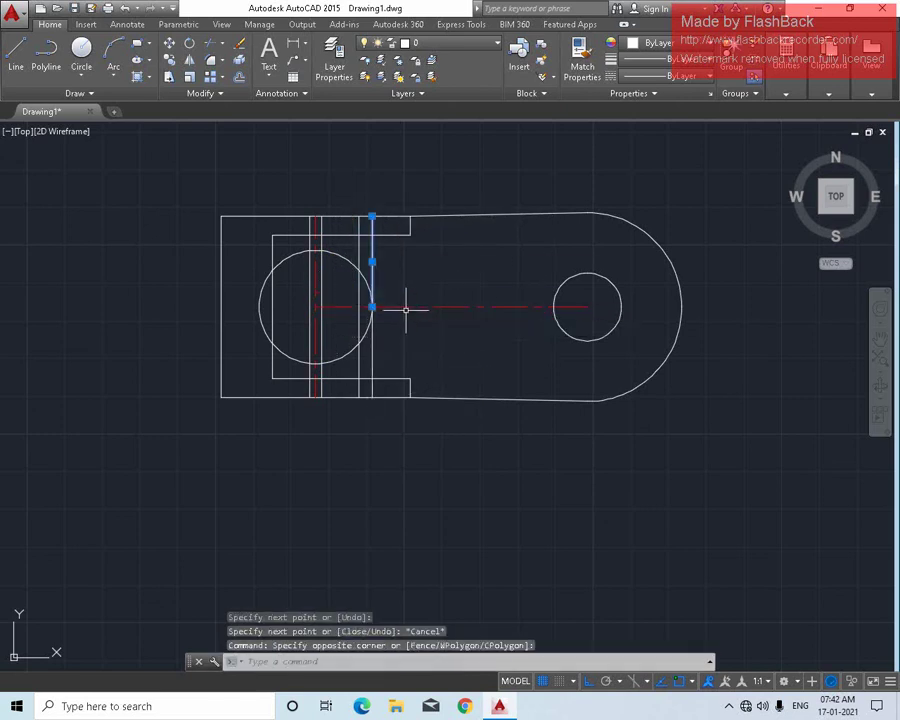
key("Delete")
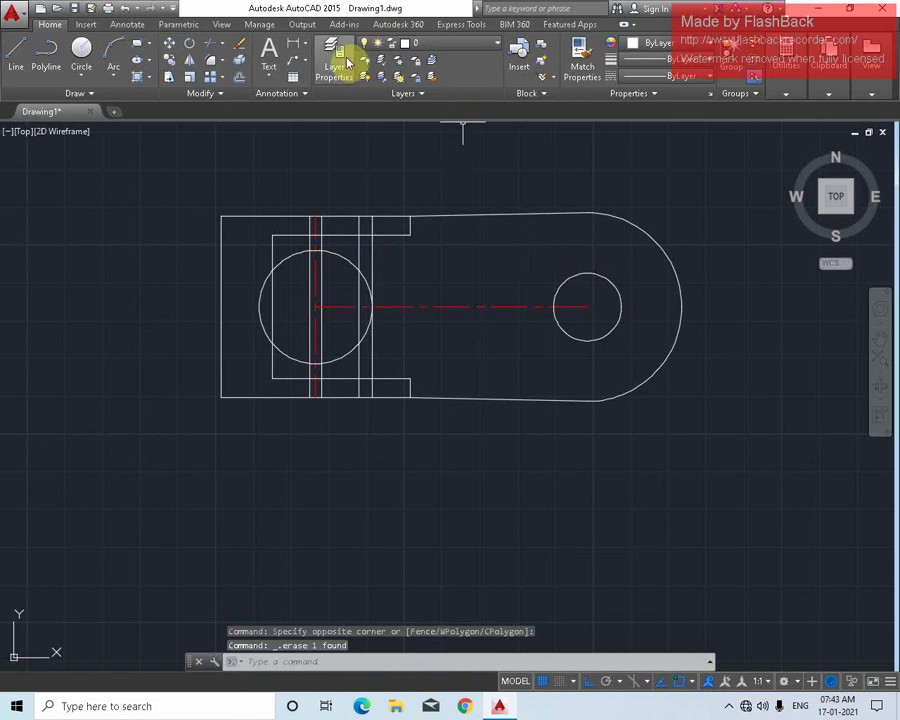
Create a new layer named 'desh line' with colour blue.
left_click(340, 65)
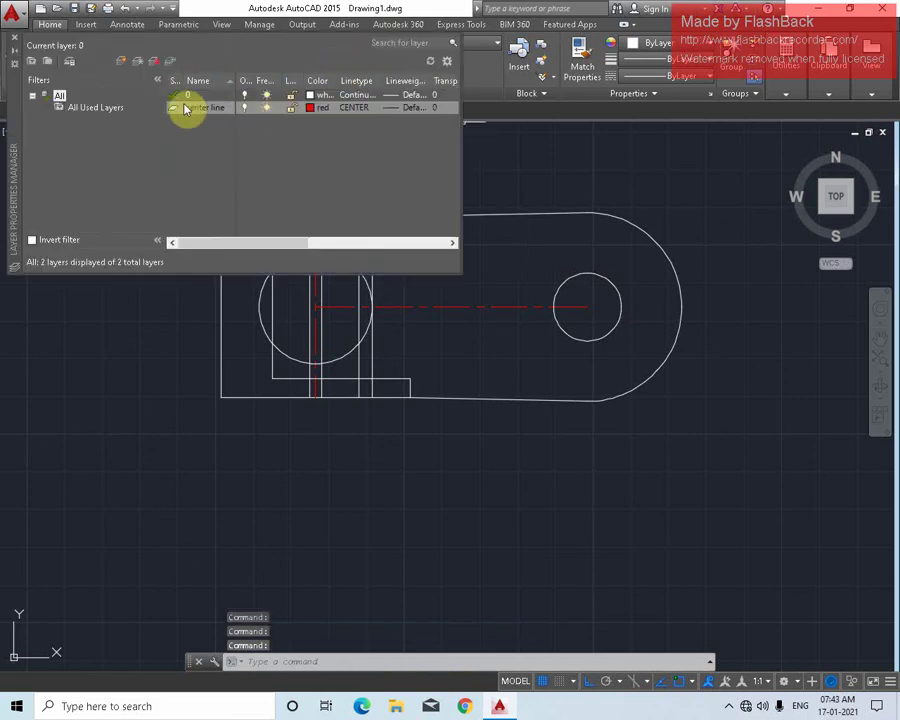
left_click(121, 63)
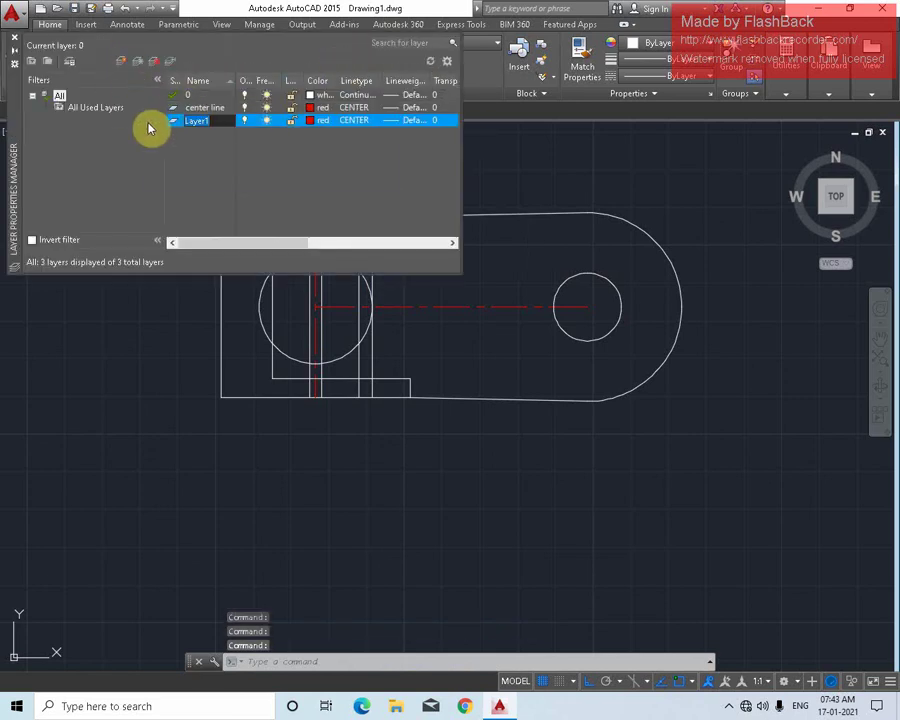
type("desh line")
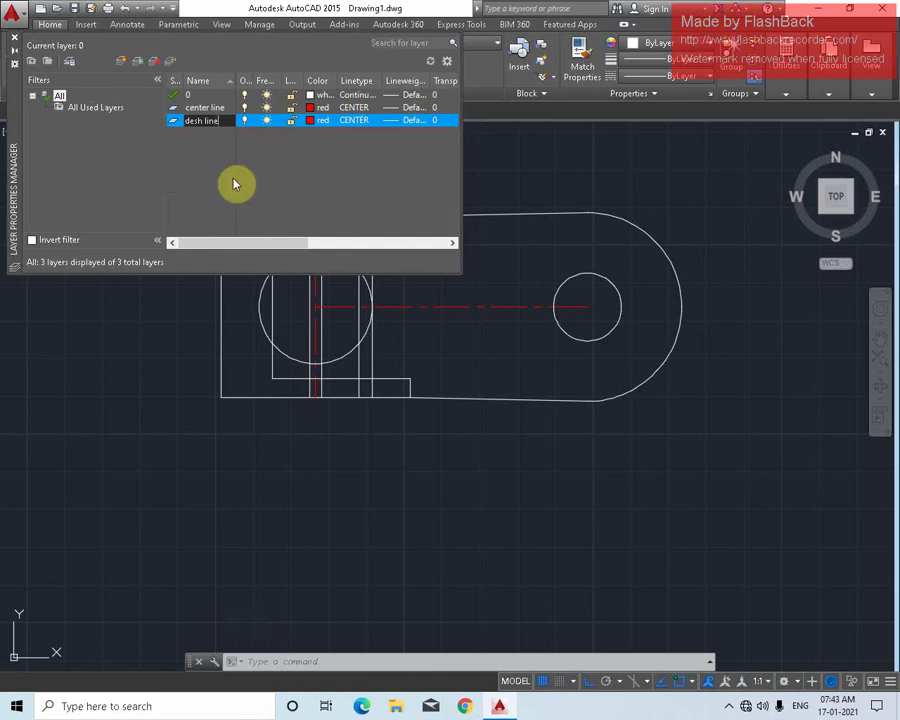
left_click(315, 120)
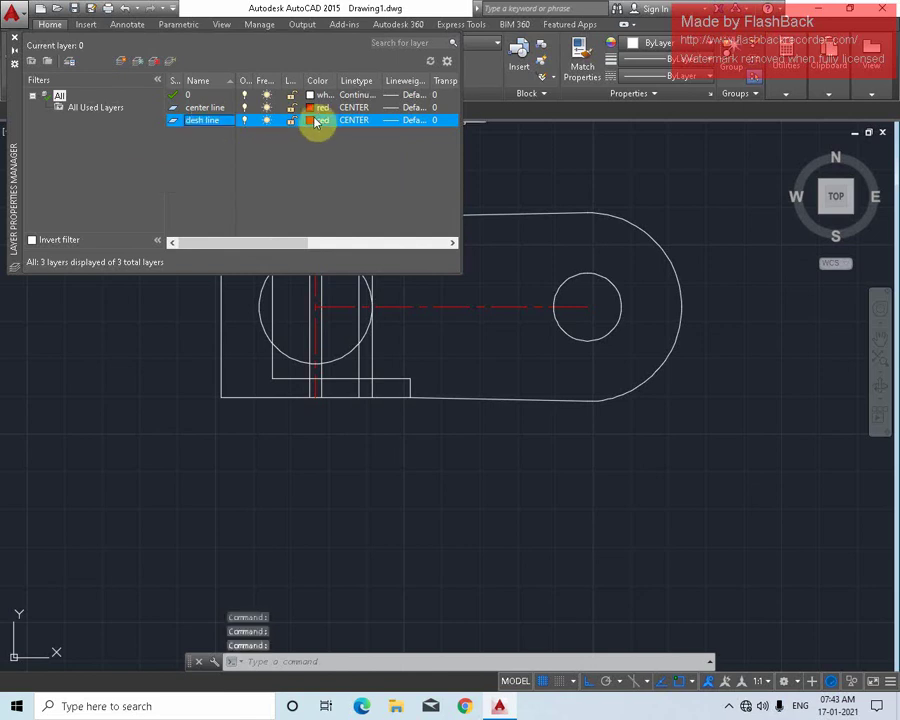
left_click(315, 120)
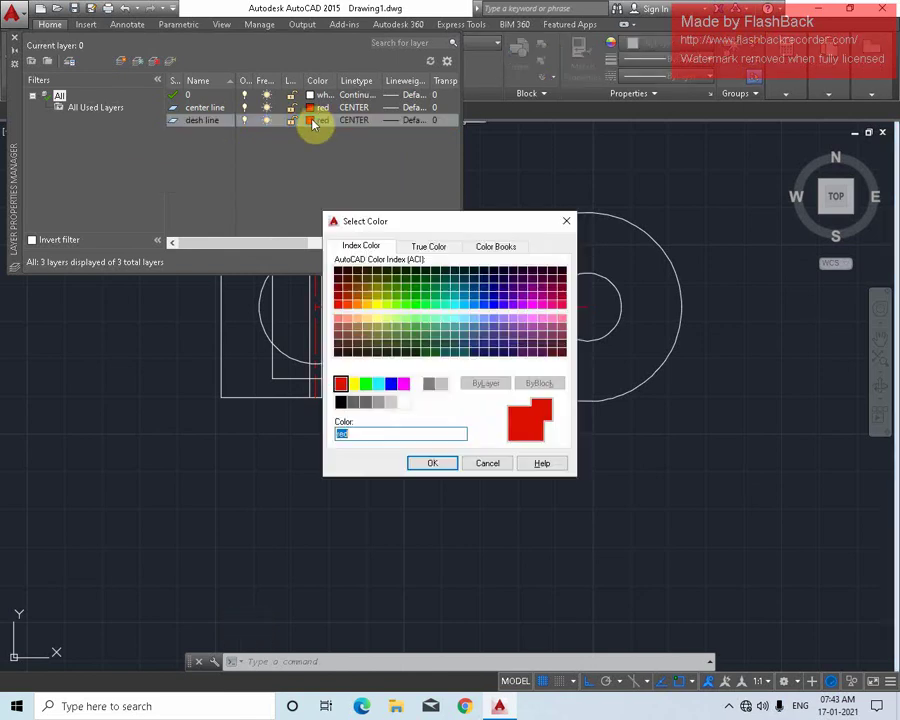
left_click(391, 383)
left_click(430, 461)
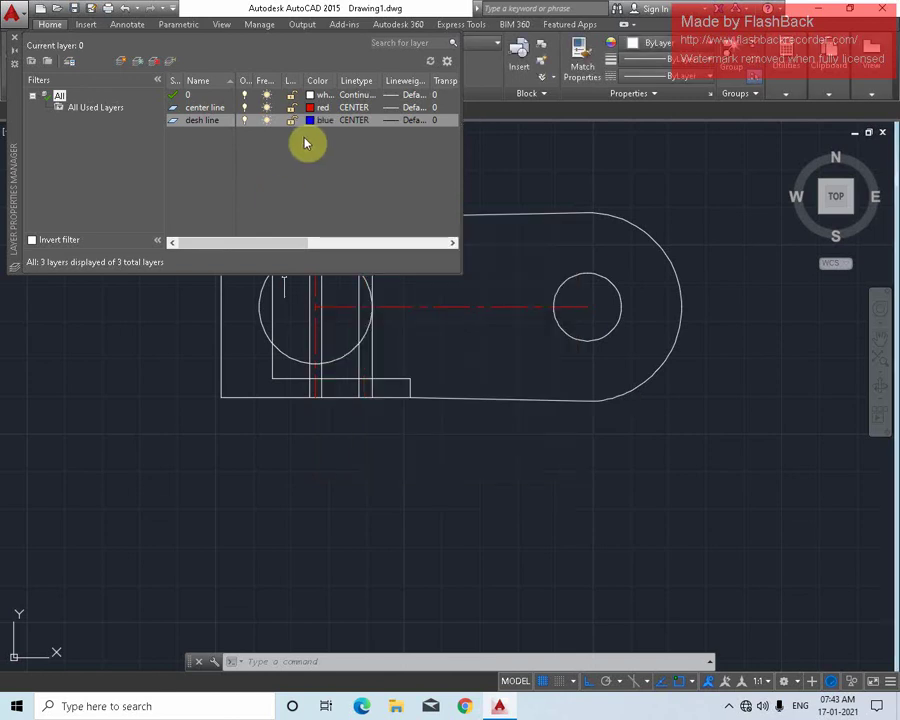
Load the DASHED linetype and assign it to the 'desh line' layer.
left_click(362, 124)
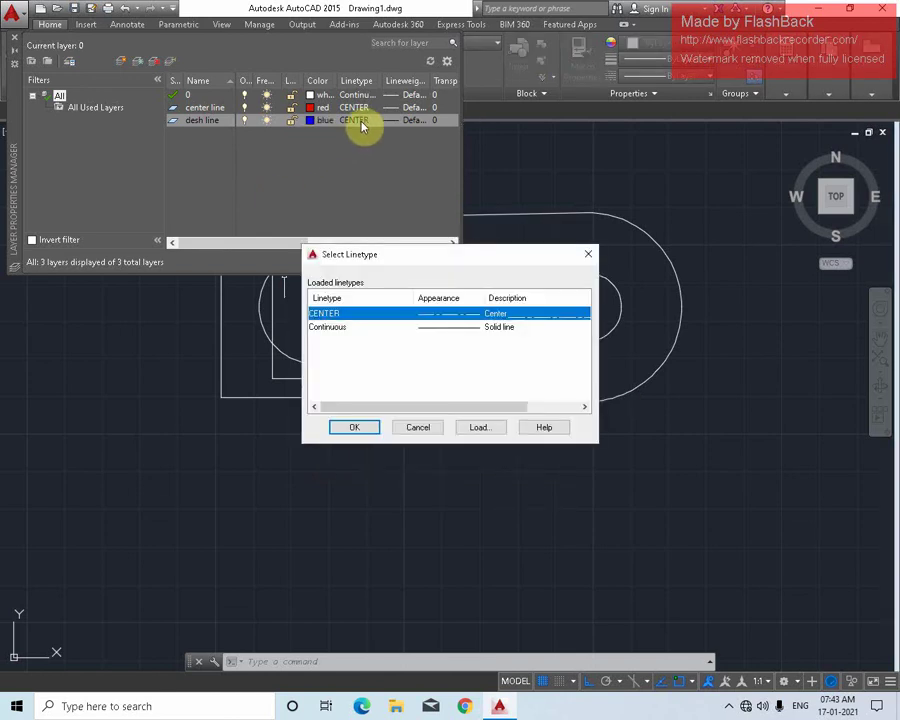
left_click(484, 432)
scroll(412, 358, "down", 3)
scroll(406, 361, "down", 3)
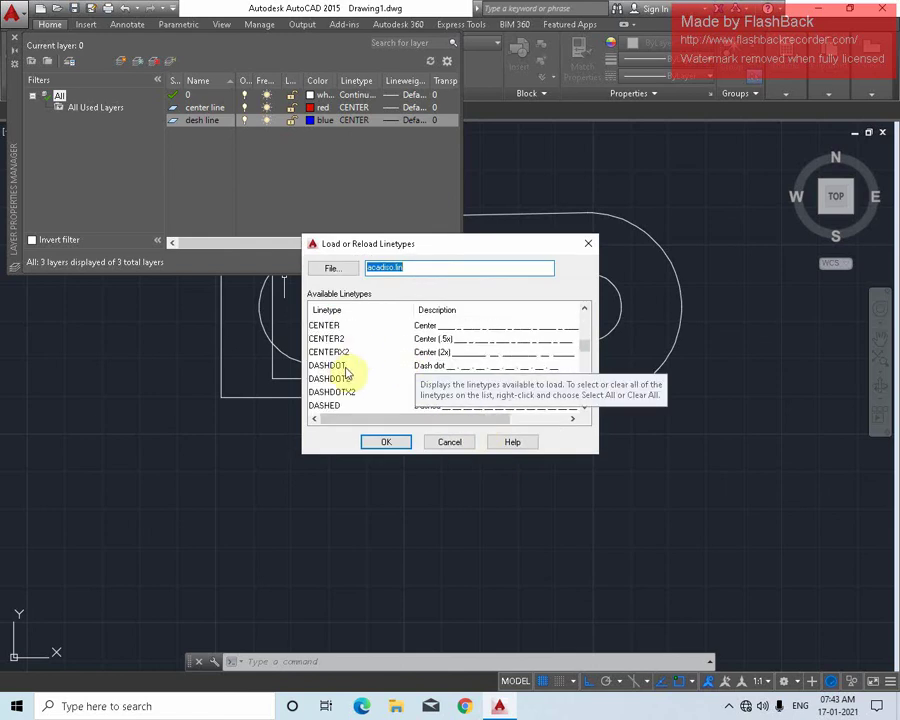
scroll(344, 372, "down", 1)
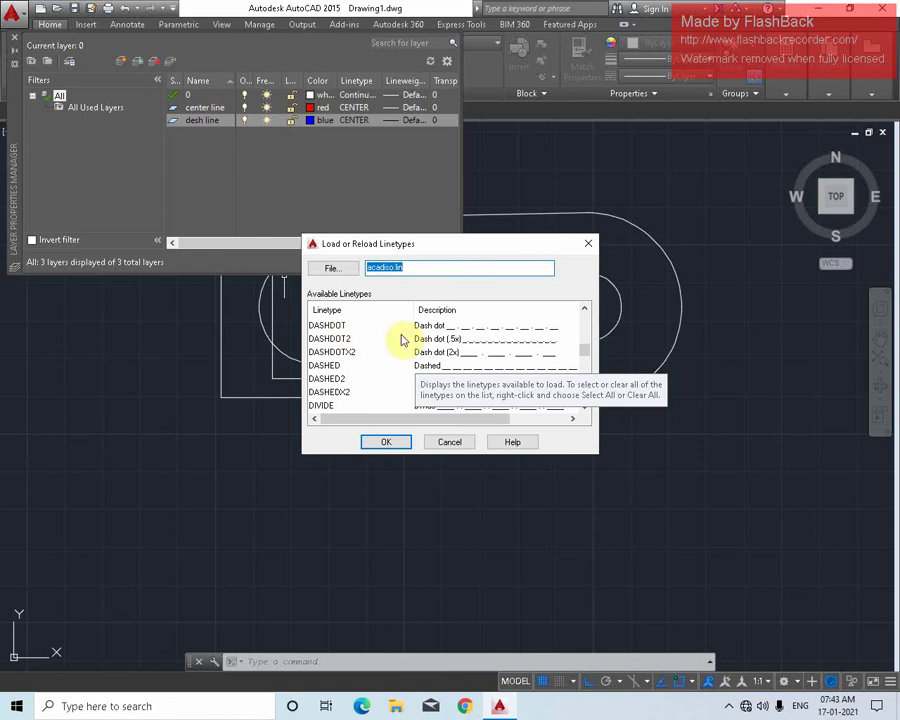
scroll(444, 340, "up", 1)
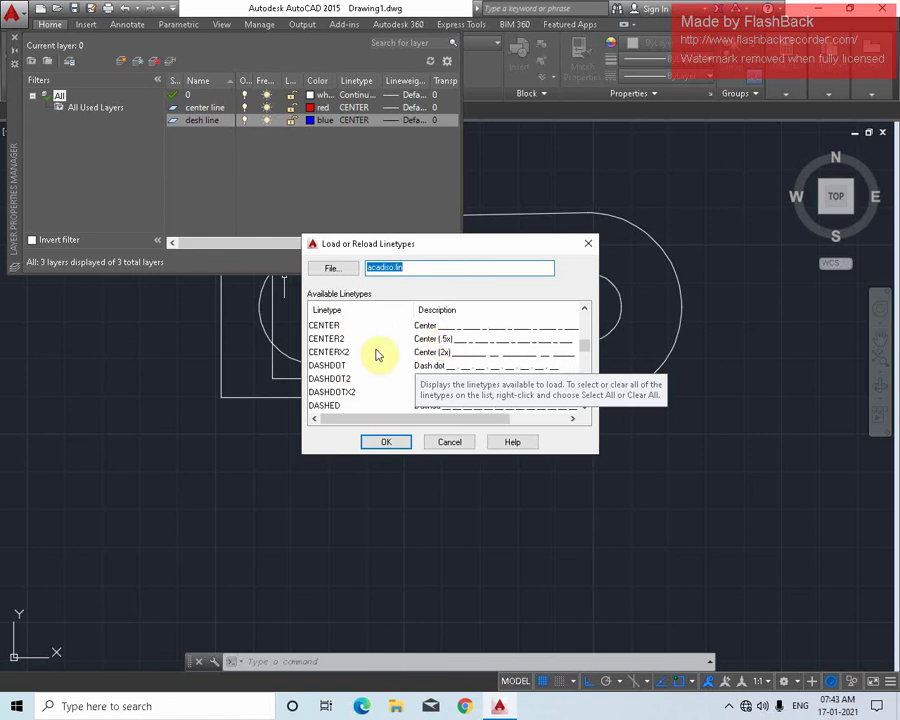
scroll(370, 355, "down", 1)
scroll(350, 370, "down", 1)
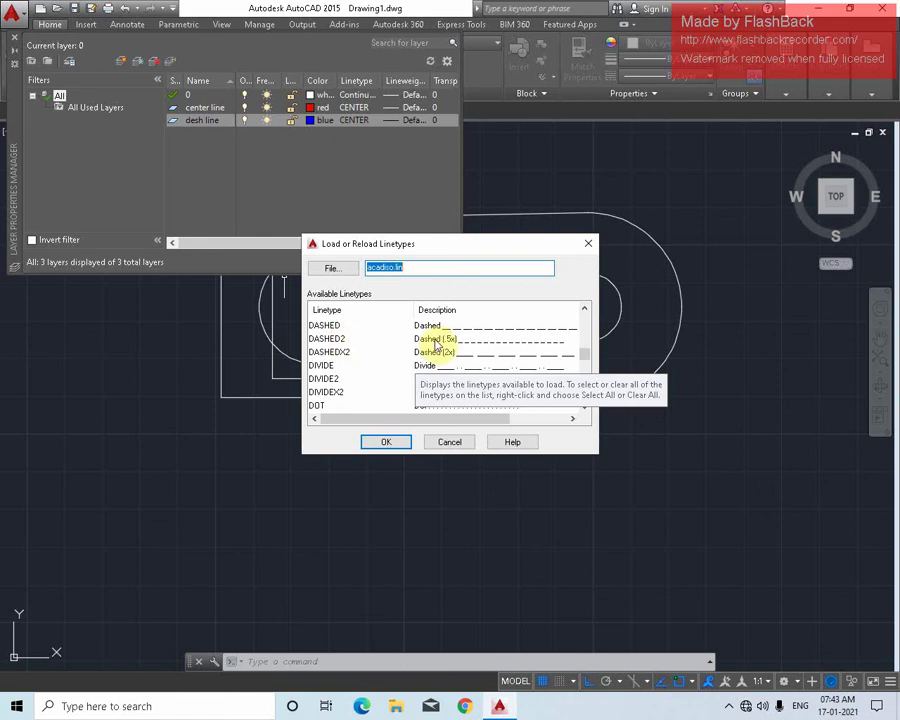
left_click(433, 327)
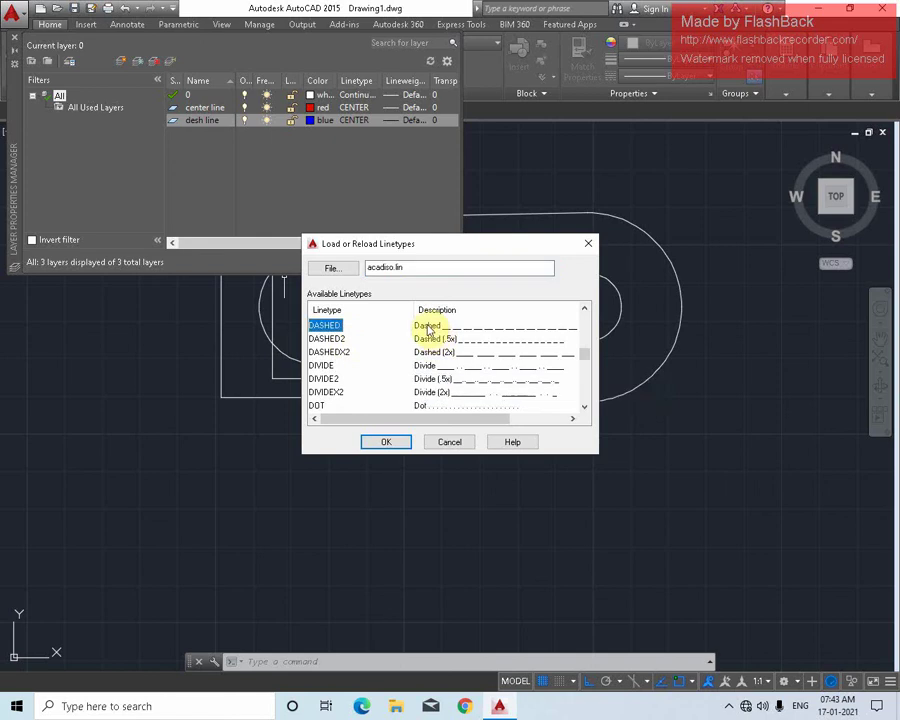
left_click(390, 441)
left_click(338, 341)
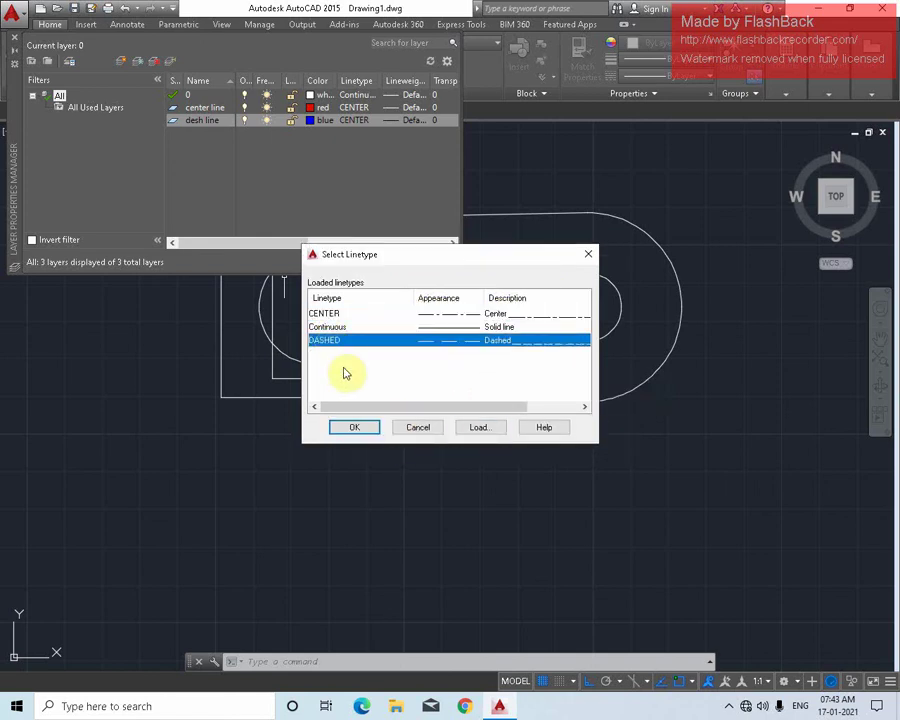
left_click(354, 426)
left_click(301, 145)
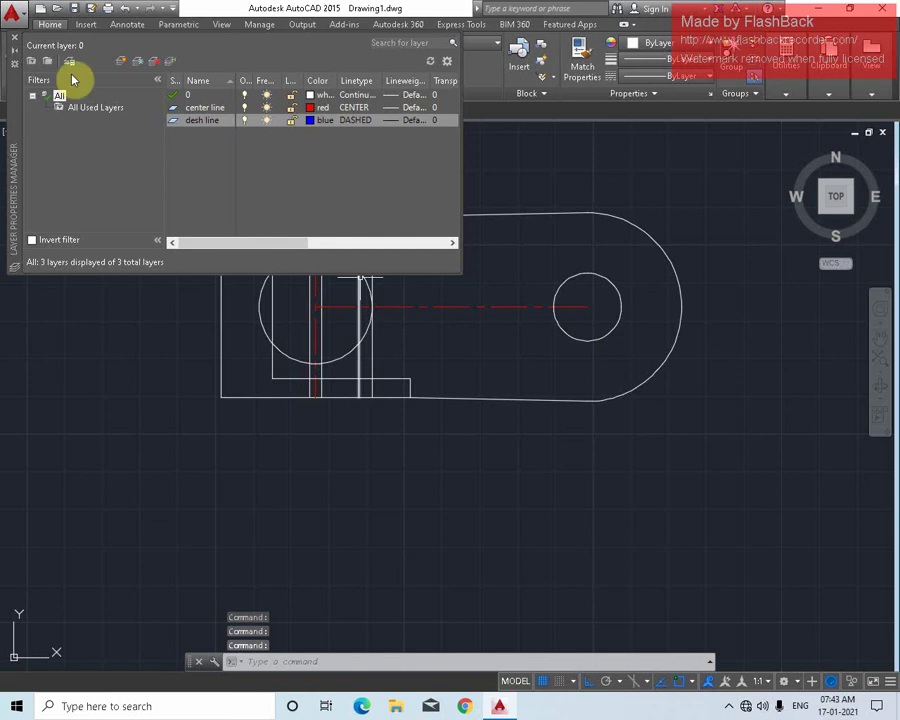
left_click(15, 42)
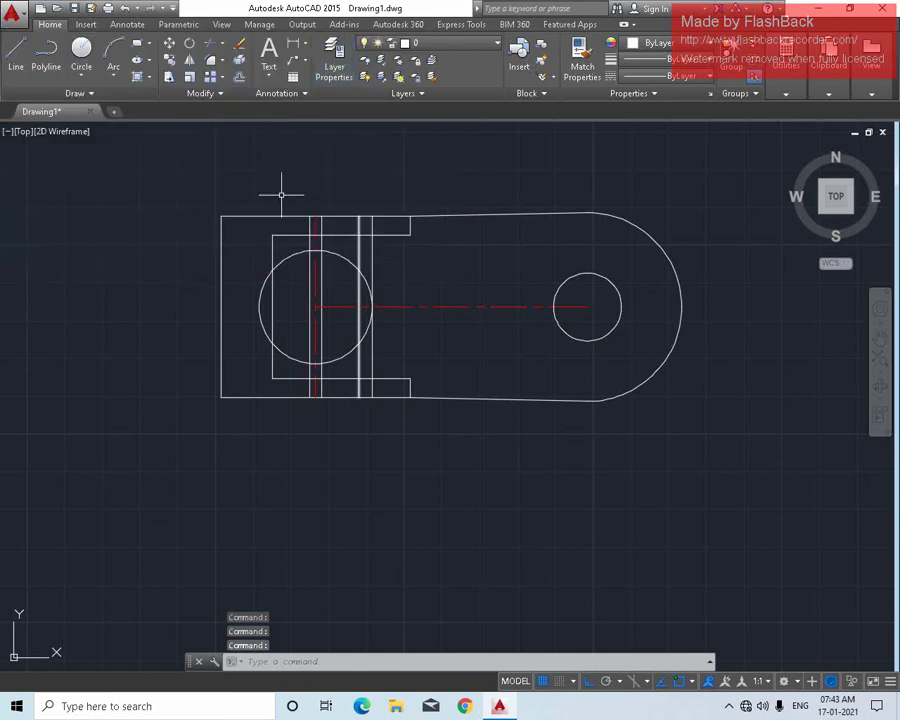
Move the vertical line beside the circle onto the 'desh line' layer.
scroll(376, 261, "up", 3)
left_click(373, 258)
left_click(347, 240)
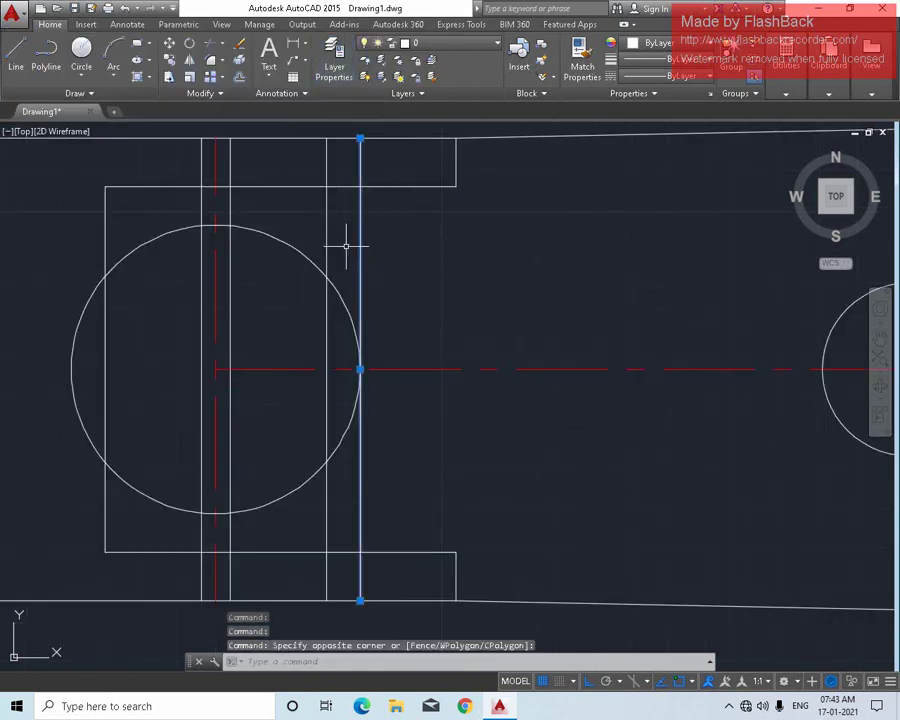
left_click(452, 43)
left_click(432, 94)
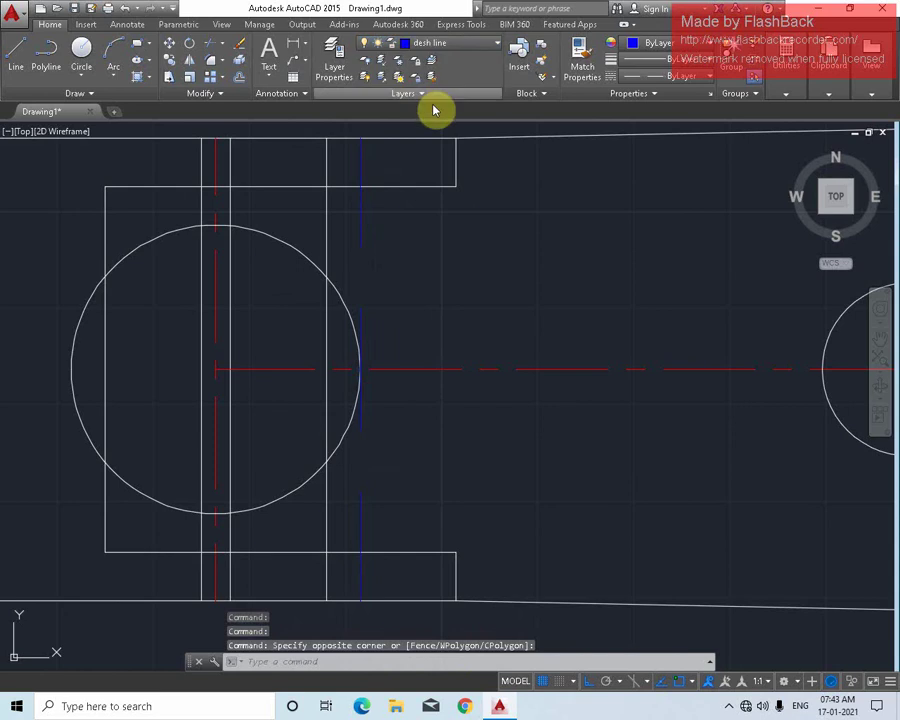
key("Escape")
Mirror the blue dashed line across the red centre line, keeping the original.
scroll(420, 320, "down", 3)
scroll(410, 357, "up", 4)
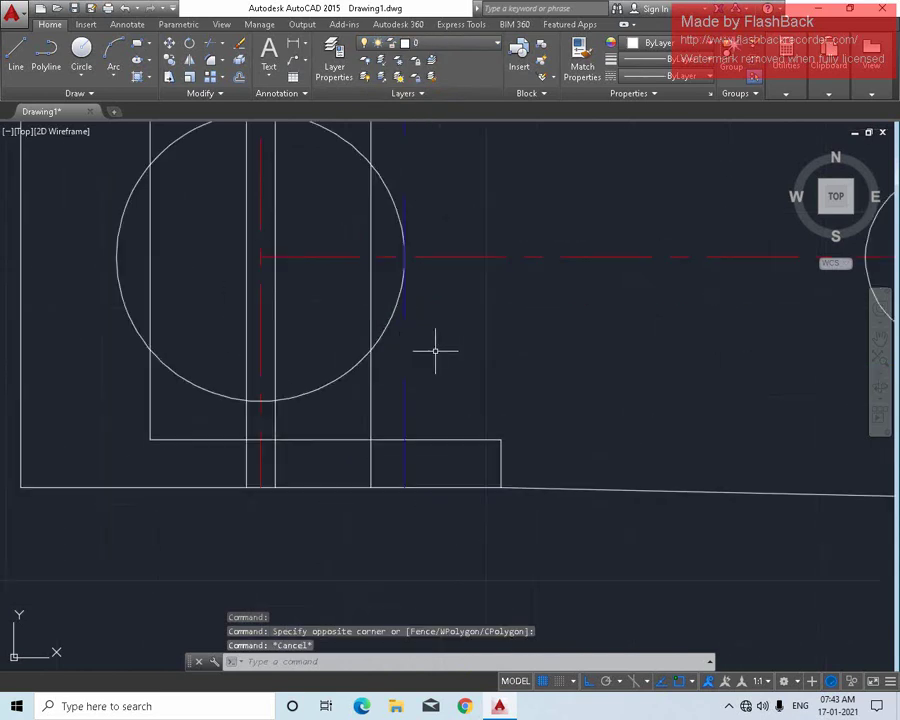
left_click(435, 350)
left_click(387, 388)
key("m")
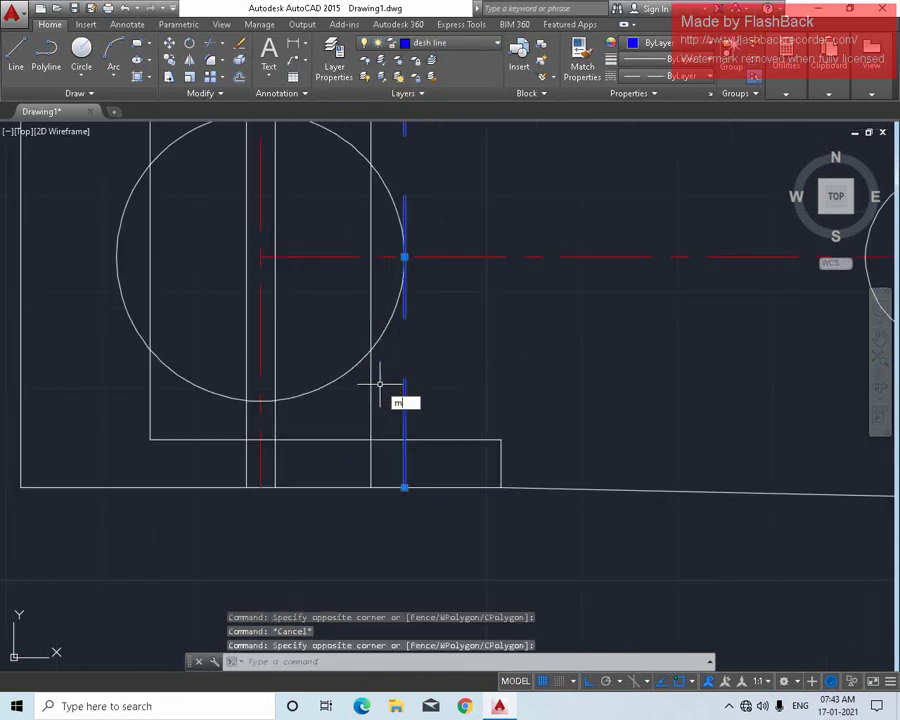
key("Return")
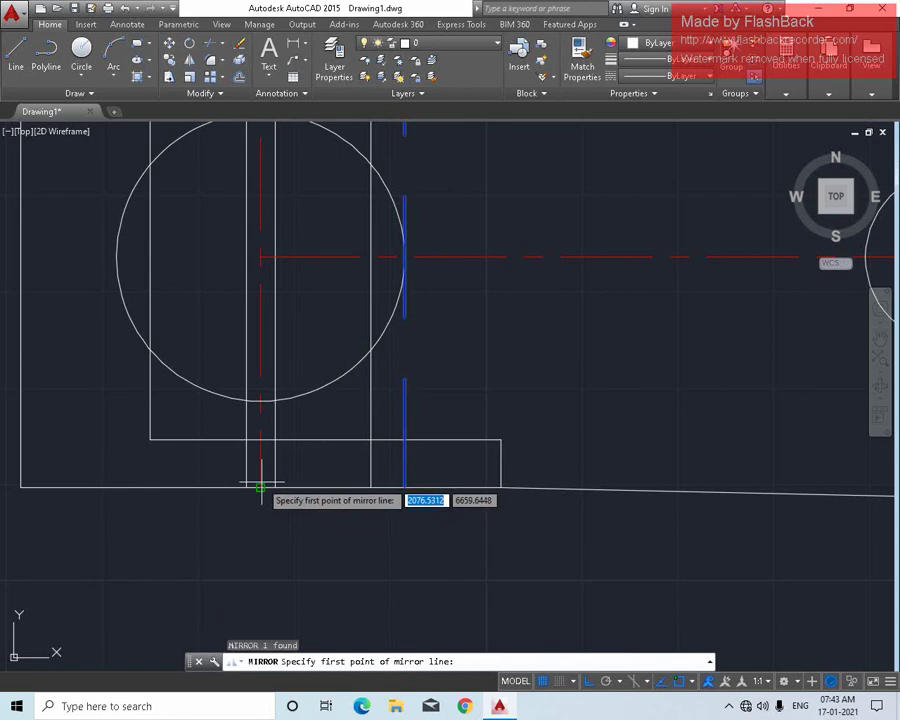
left_click(260, 487)
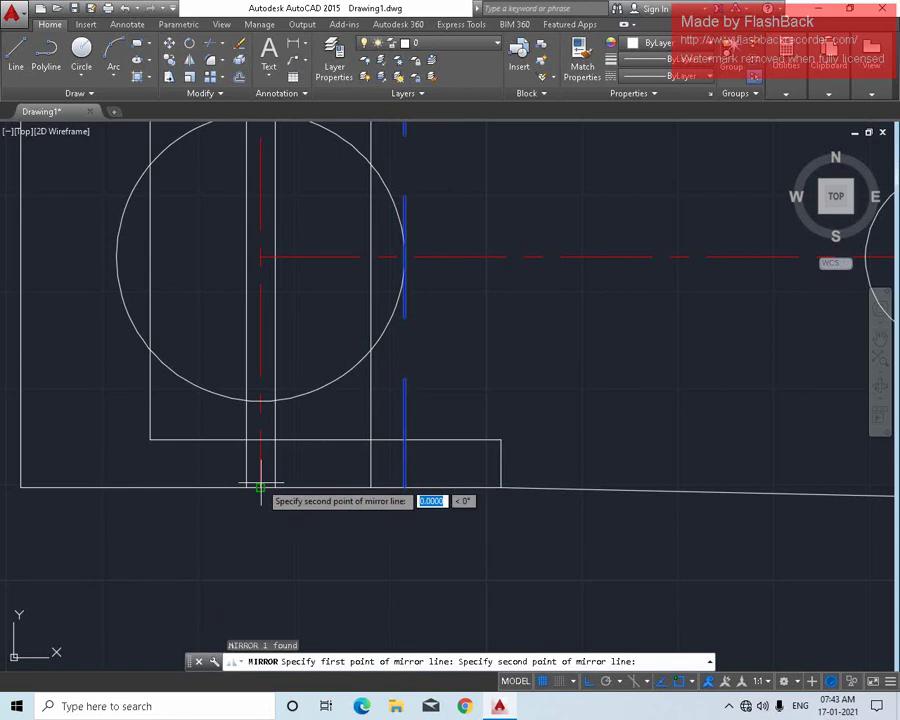
left_click(260, 257)
key("Return")
Erase the large construction circle on the left.
scroll(428, 259, "down", 5)
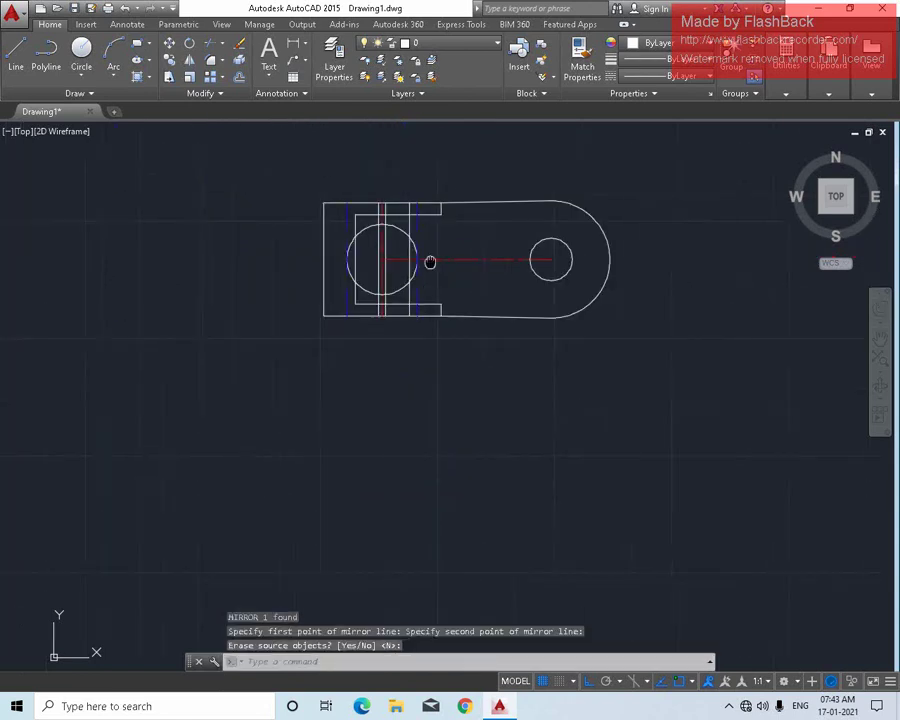
scroll(383, 255, "up", 5)
scroll(383, 255, "up", 2)
scroll(360, 160, "down", 2)
left_click(400, 212)
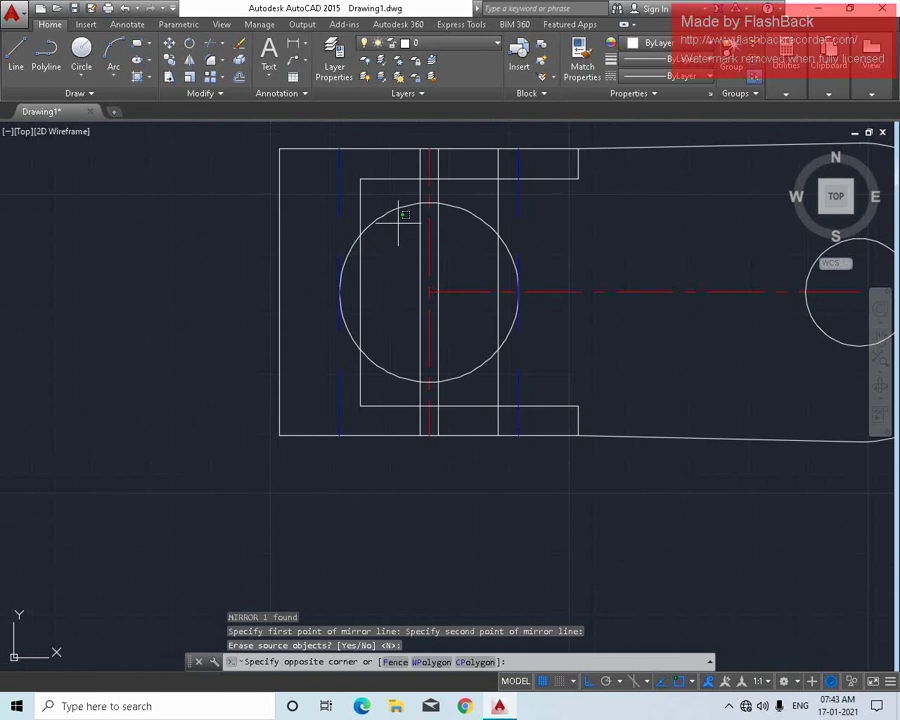
left_click(368, 204)
key("Delete")
scroll(385, 240, "down", 3)
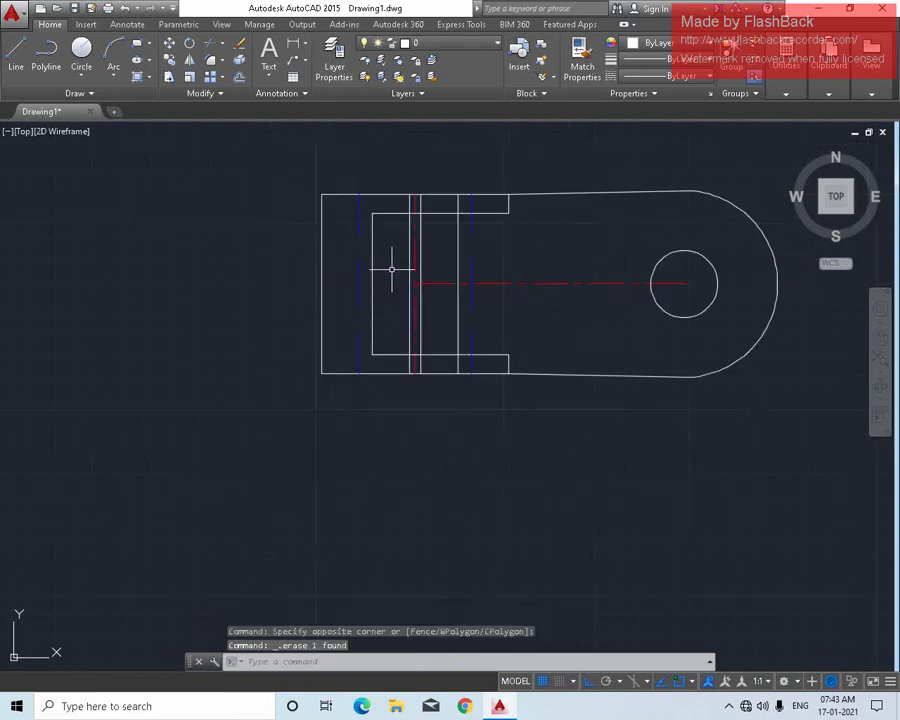
scroll(398, 275, "down", 2)
middle_click_drag(400, 280, 325, 217)
scroll(352, 258, "down", 2)
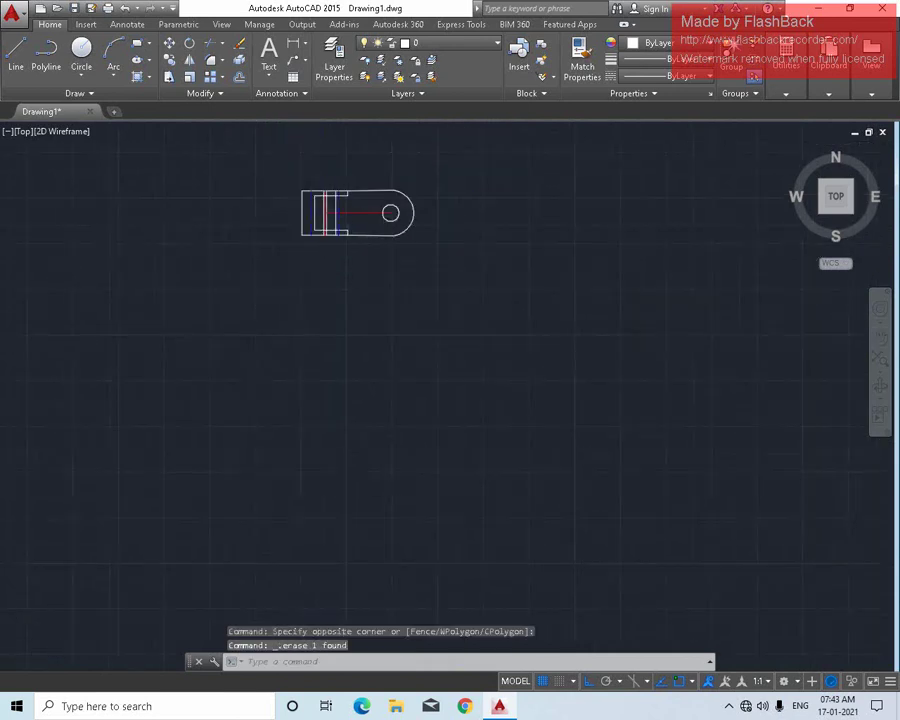
scroll(370, 195, "down", 2)
scroll(428, 293, "down", 2)
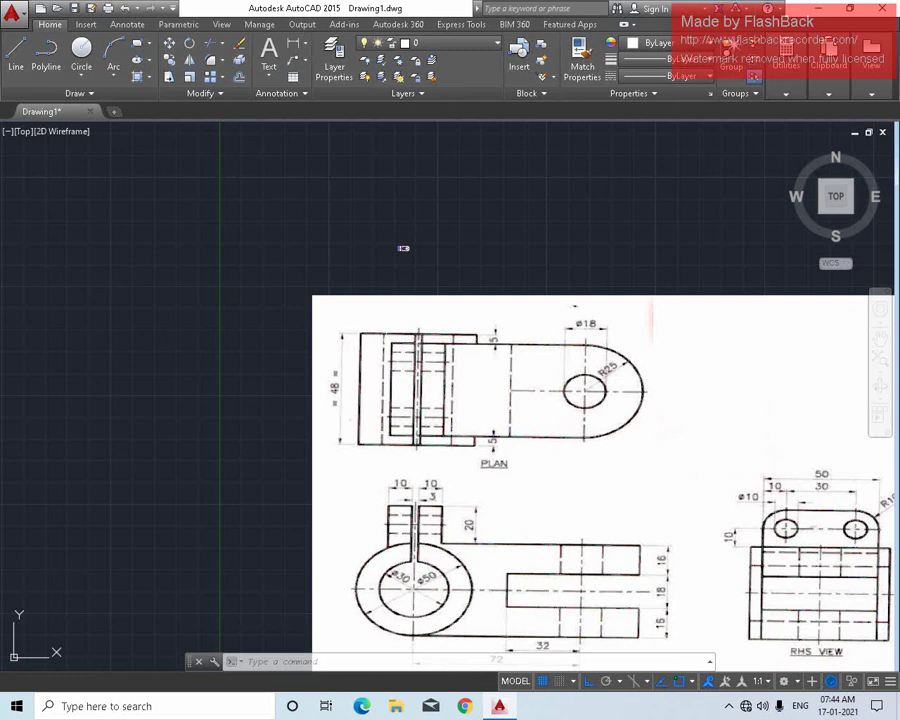
scroll(403, 248, "up", 2)
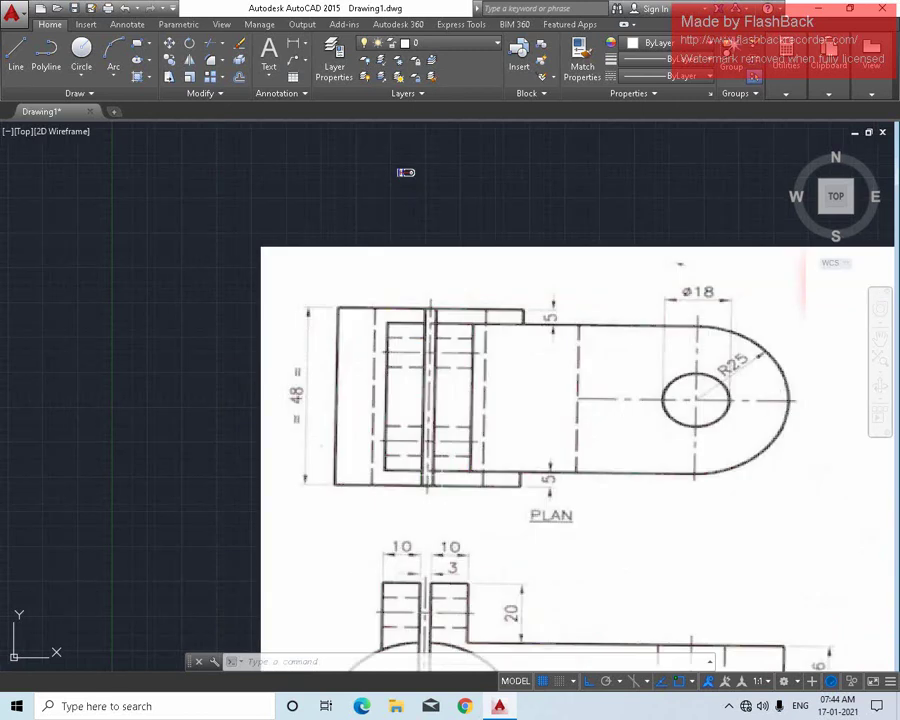
scroll(326, 406, "down", 5)
middle_click_drag(326, 406, 244, 356)
scroll(450, 435, "up", 3)
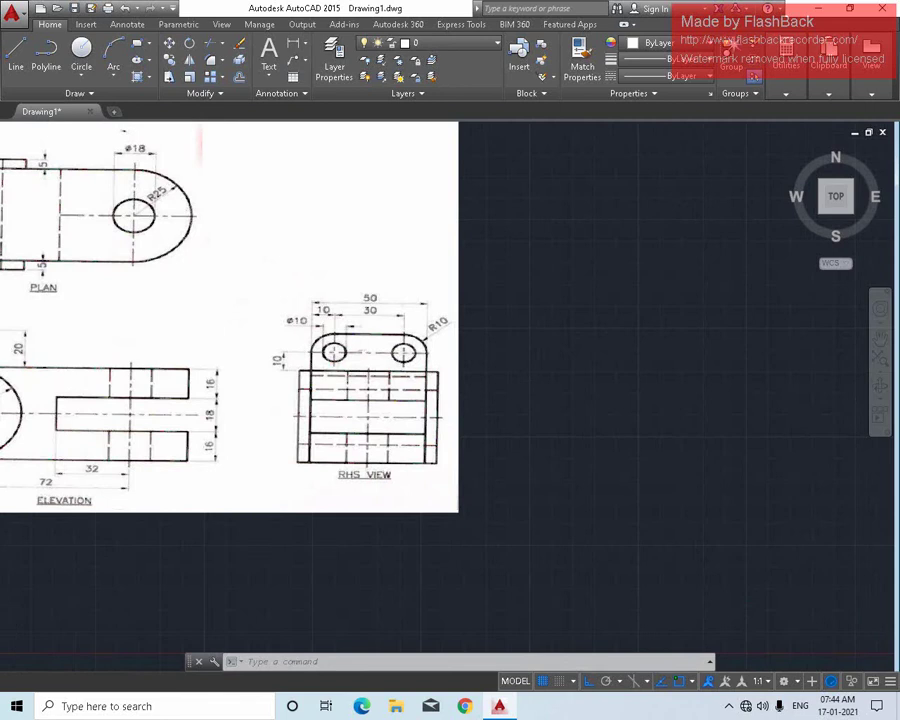
scroll(281, 329, "up", 4)
scroll(281, 272, "down", 2)
scroll(282, 242, "down", 4)
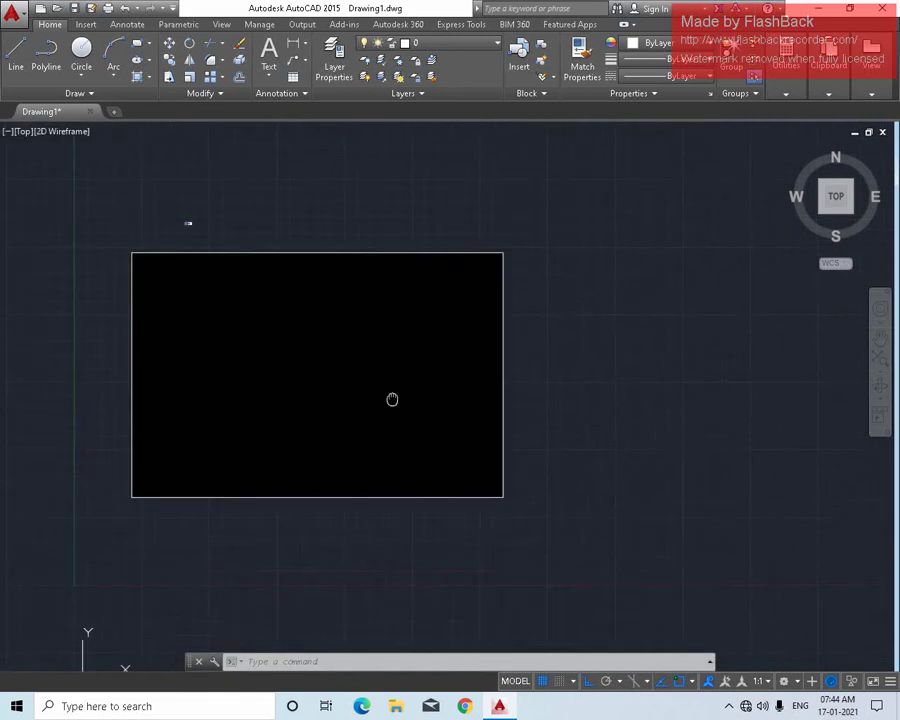
scroll(286, 202, "up", 2)
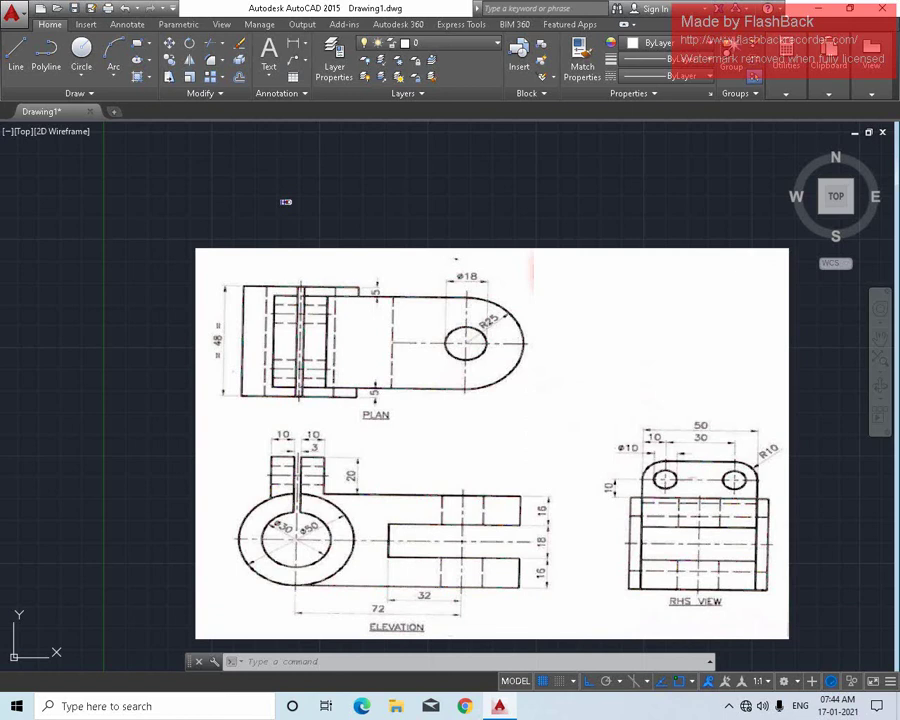
scroll(609, 443, "up", 2)
scroll(293, 290, "down", 4)
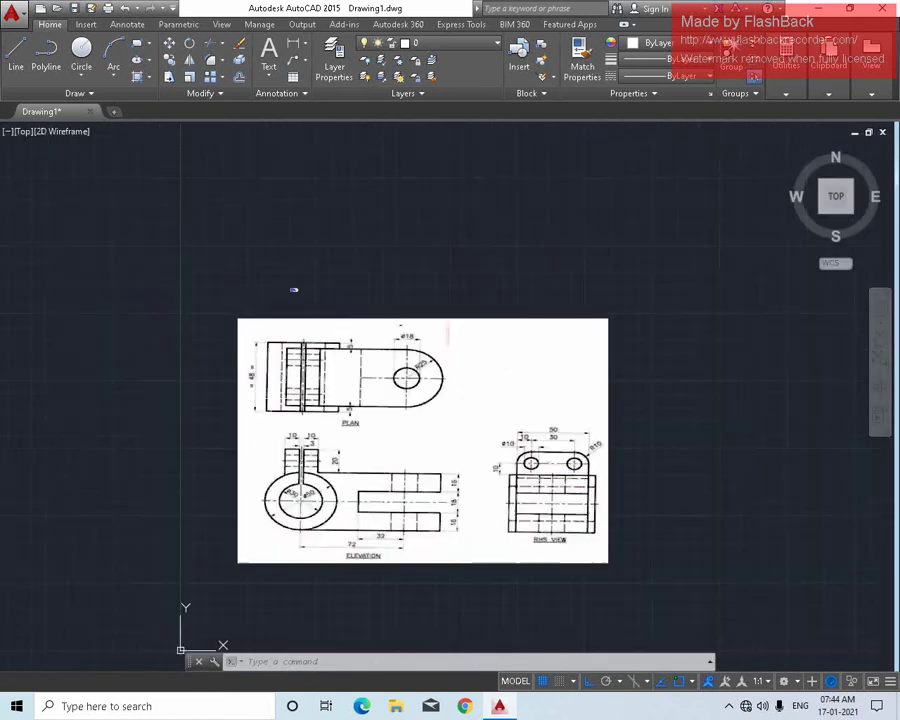
scroll(293, 290, "up", 2)
scroll(274, 234, "up", 1)
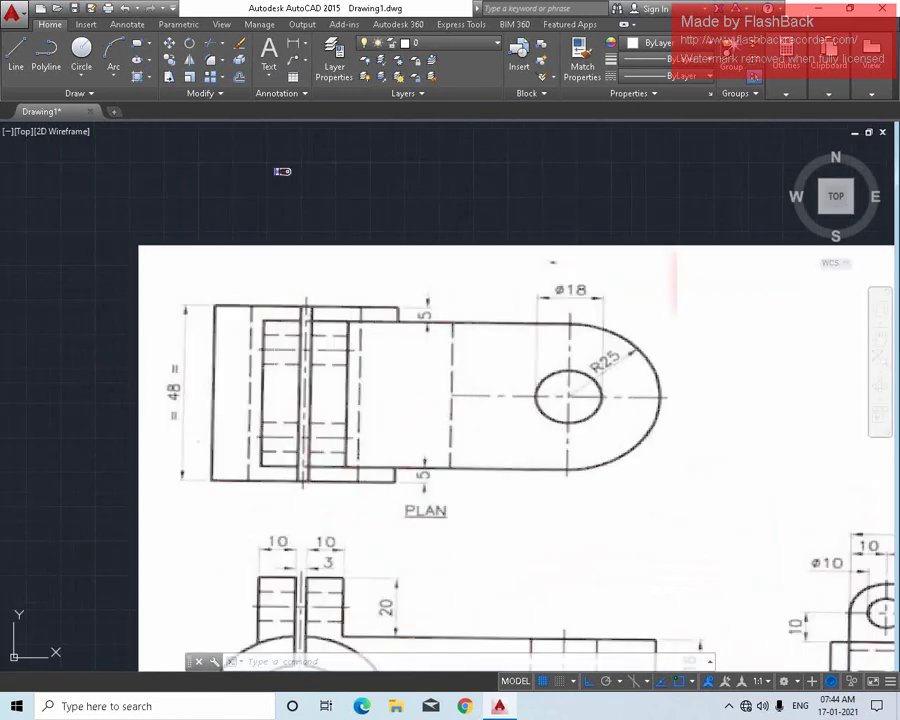
scroll(290, 250, "down", 3)
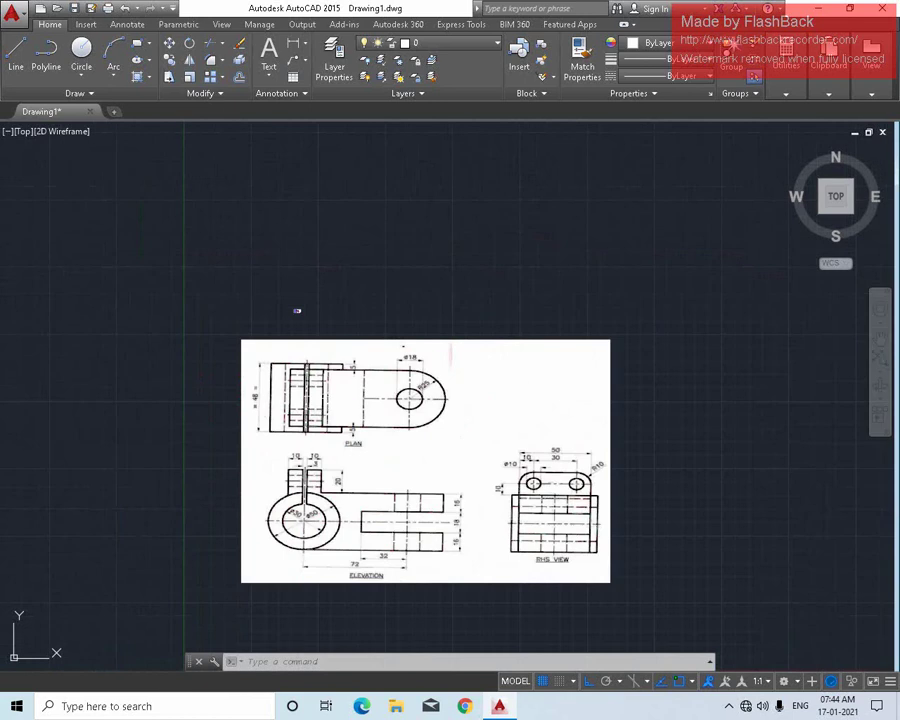
scroll(360, 351, "down", 2)
scroll(318, 329, "up", 4)
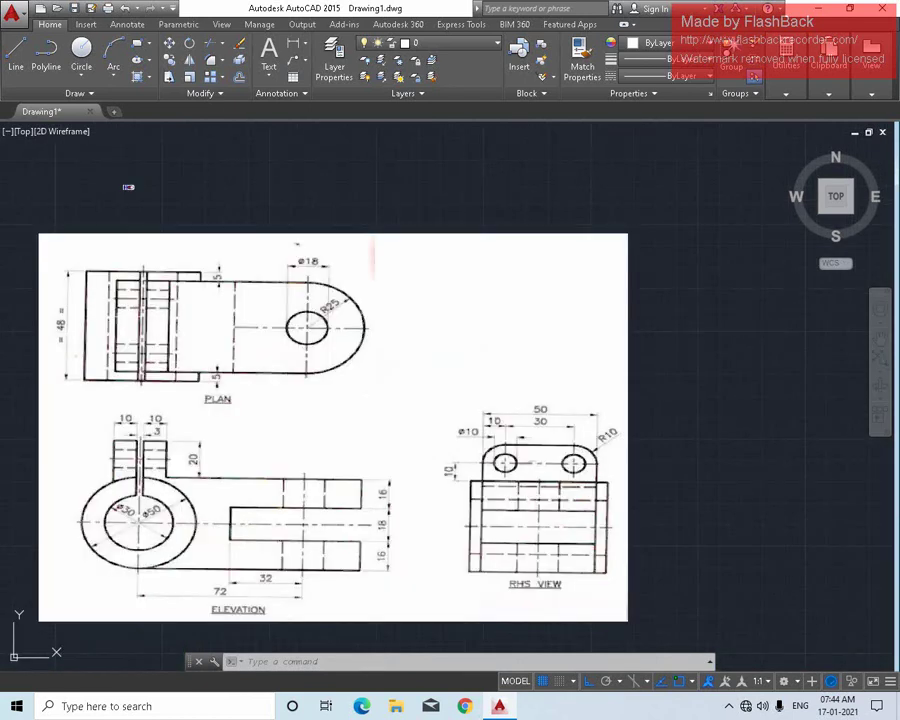
scroll(130, 214, "down", 2)
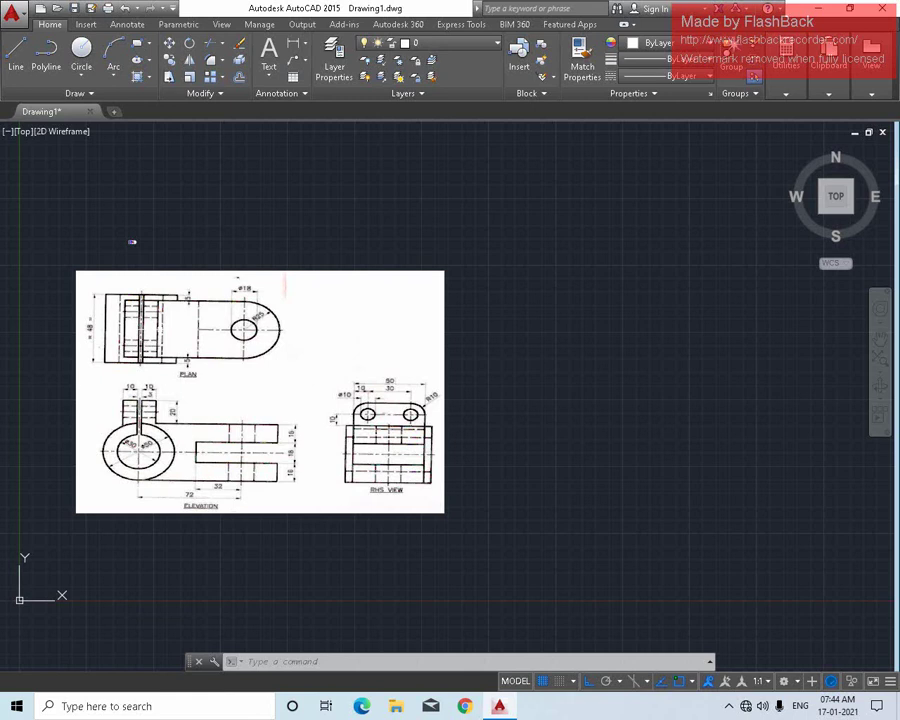
scroll(132, 241, "up", 2)
scroll(110, 190, "up", 2)
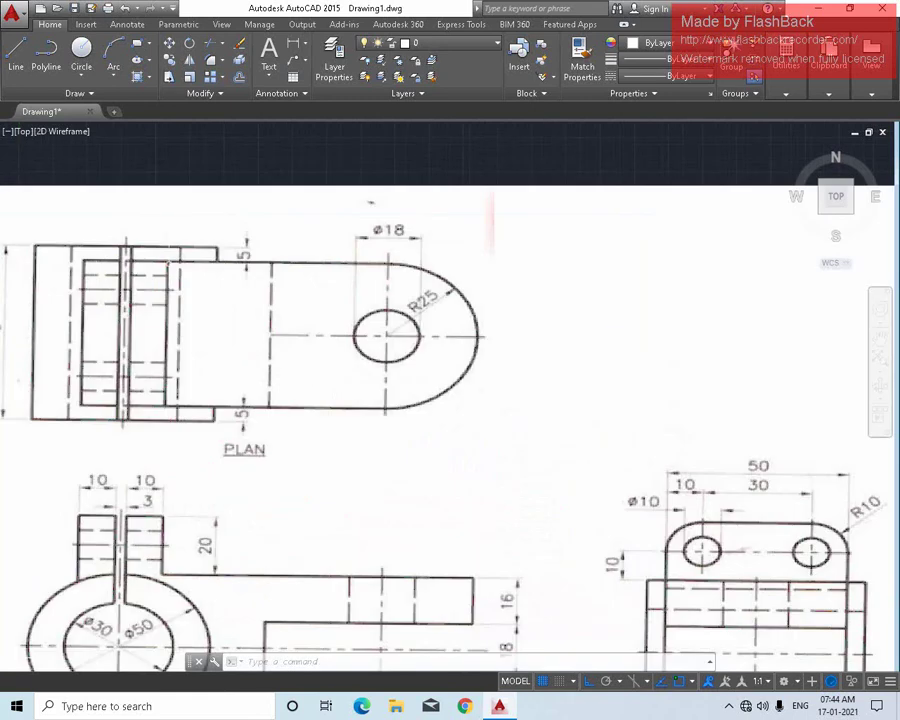
scroll(413, 410, "down", 3)
scroll(340, 312, "up", 2)
scroll(360, 206, "down", 3)
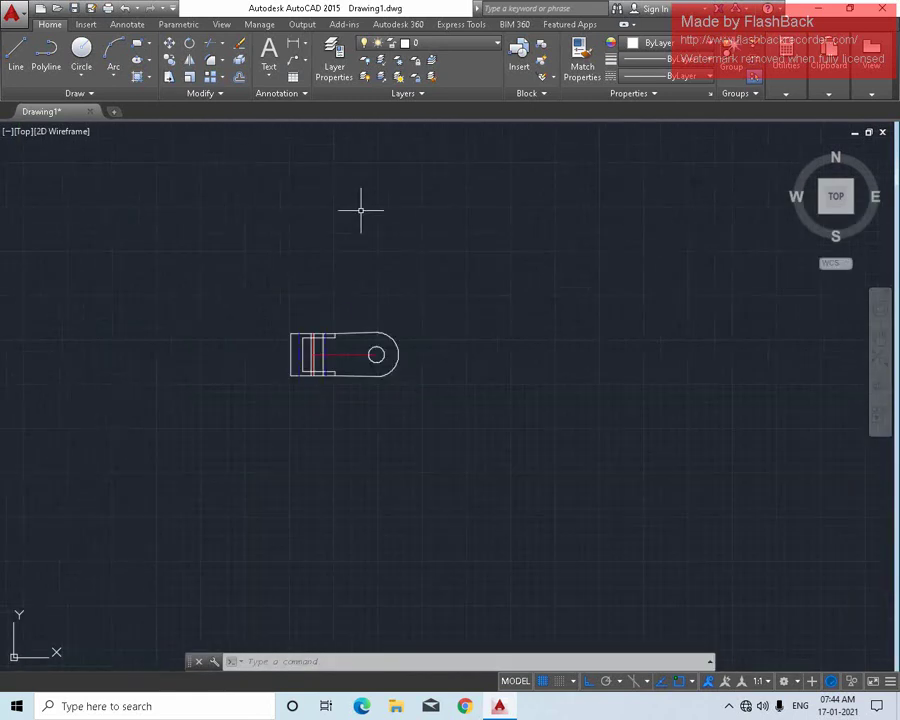
scroll(283, 398, "up", 3)
middle_click_drag(332, 337, 187, 414)
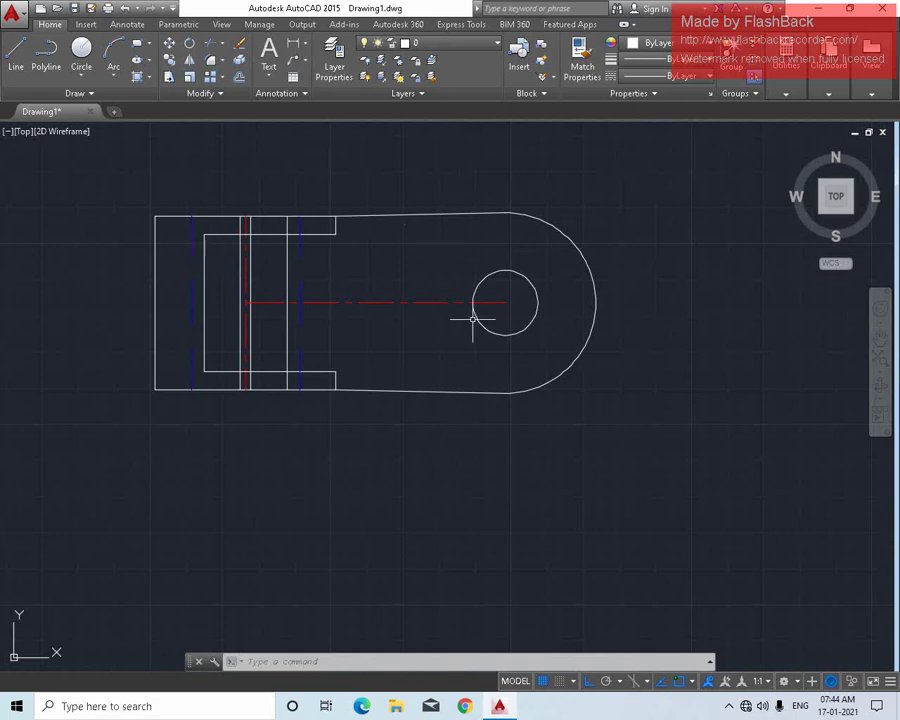
scroll(472, 318, "down", 8)
scroll(424, 436, "up", 2)
scroll(406, 412, "down", 3)
middle_click_drag(406, 412, 353, 323)
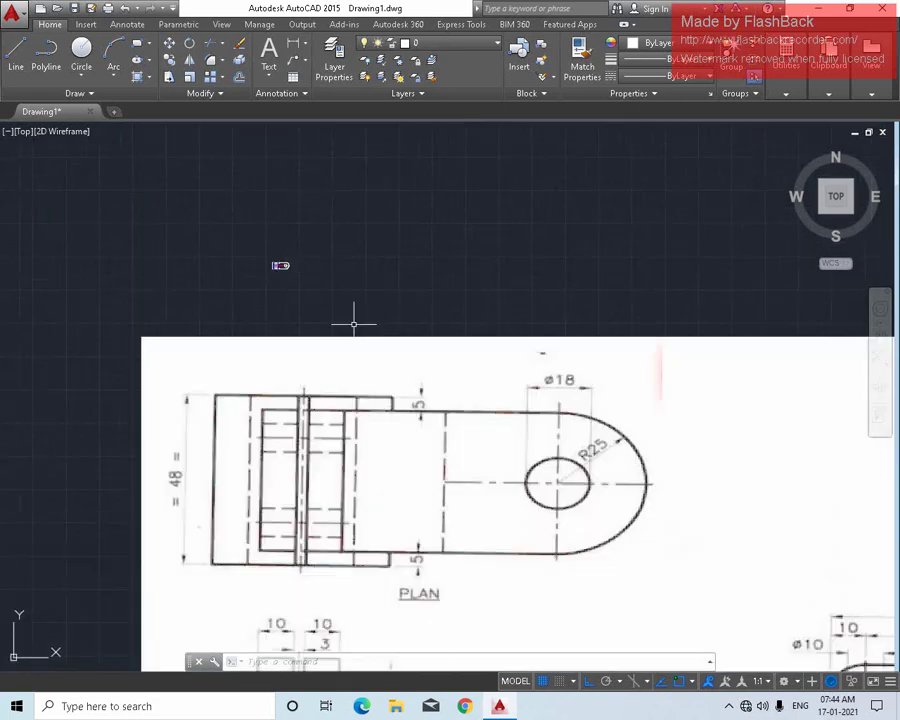
scroll(280, 265, "up", 8)
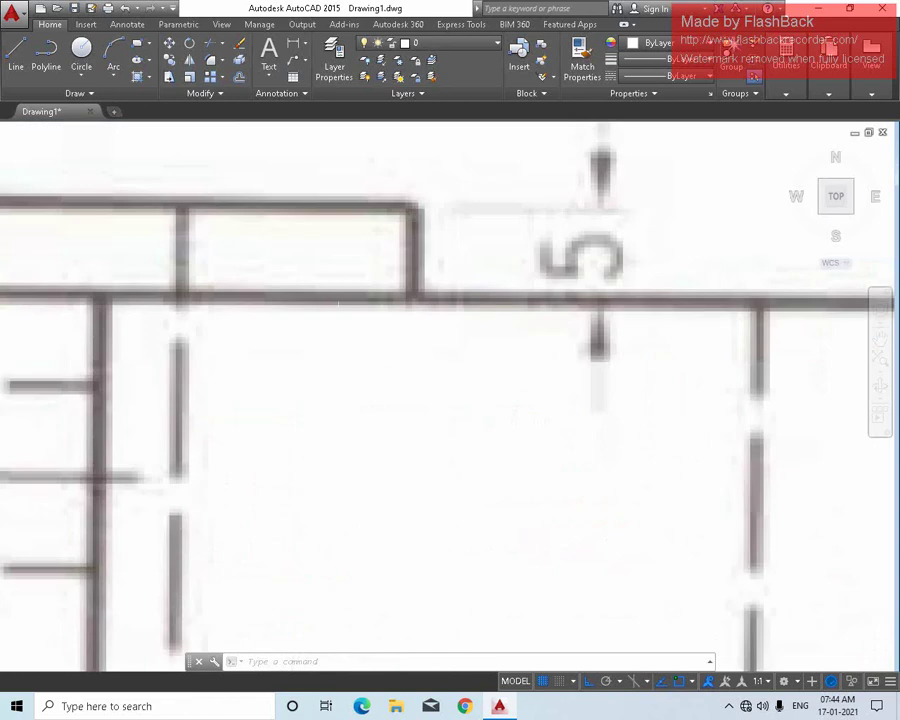
scroll(267, 231, "down", 8)
scroll(286, 356, "down", 1)
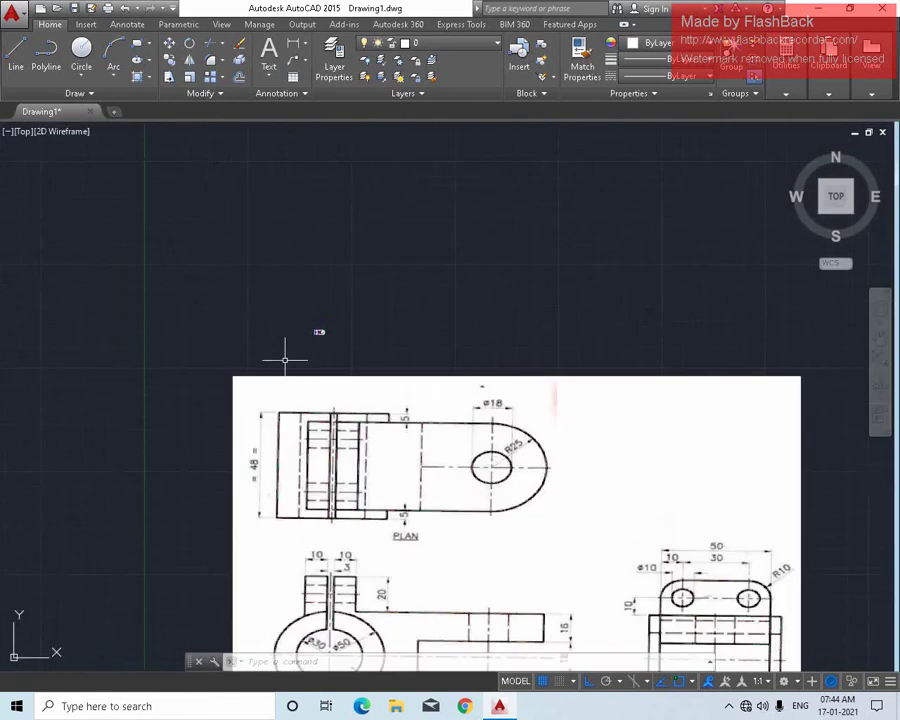
scroll(360, 344, "up", 4)
scroll(316, 290, "up", 4)
scroll(488, 413, "down", 1)
scroll(330, 330, "down", 4)
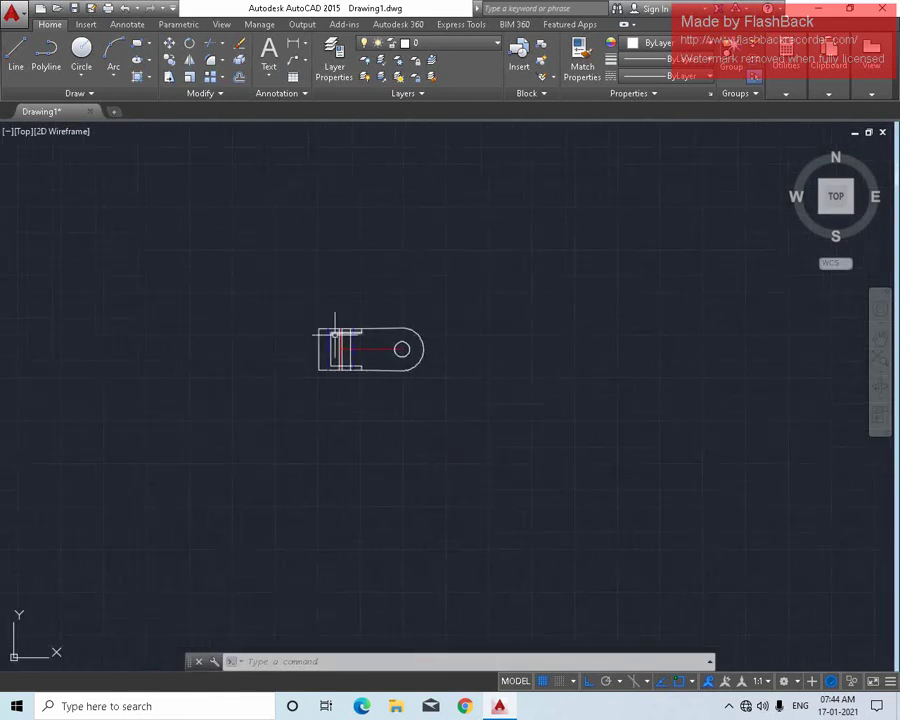
scroll(324, 296, "up", 8)
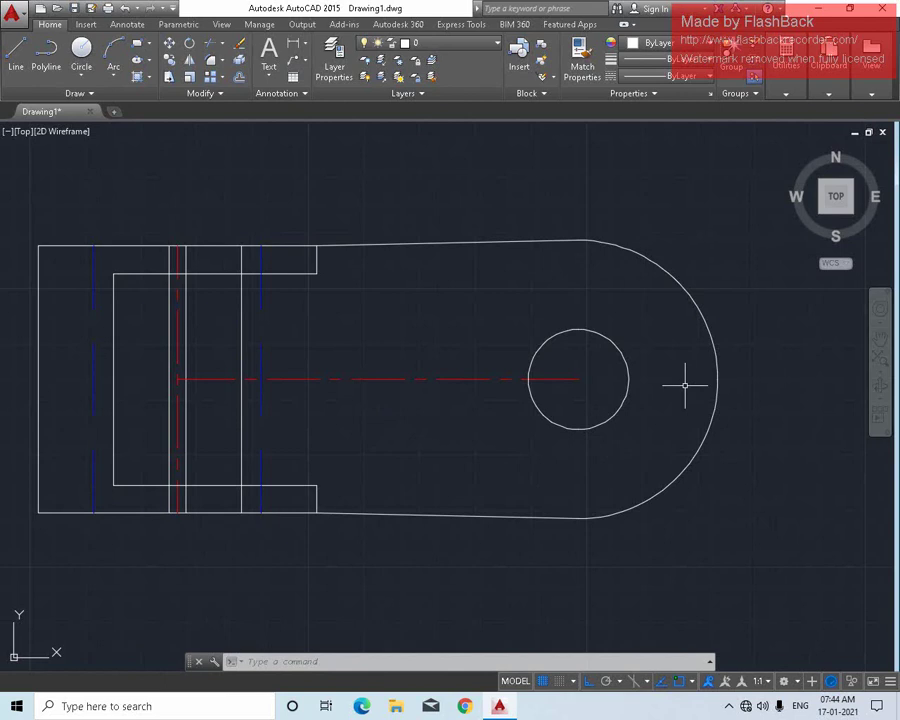
Erase the old rounded right-end arc and the top and bottom slanted edge lines.
left_click(687, 276)
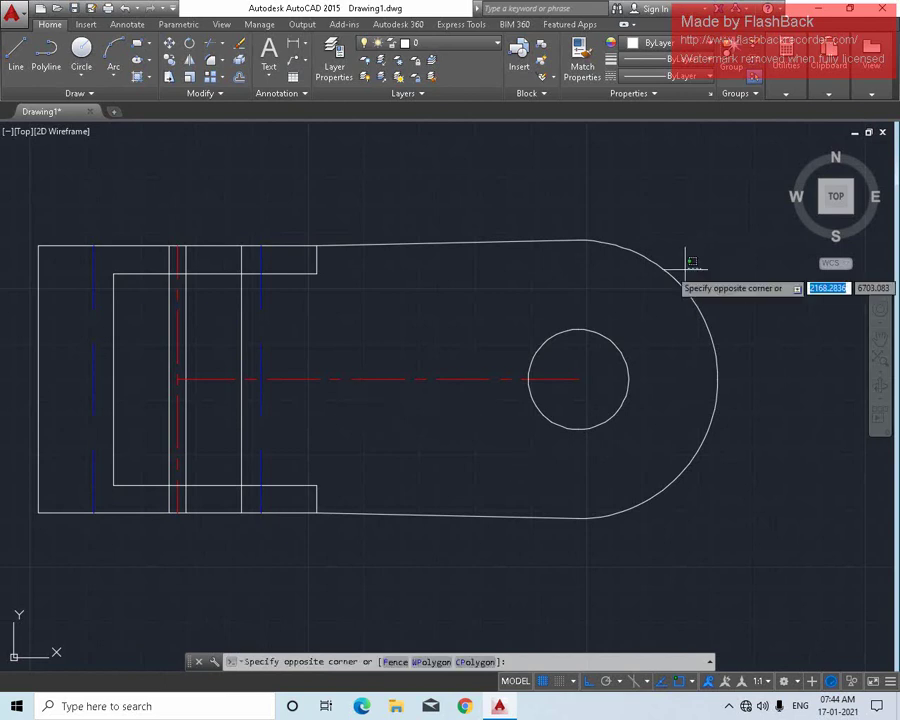
left_click(595, 258)
key("Delete")
left_click(604, 268)
left_click(498, 197)
key("Delete")
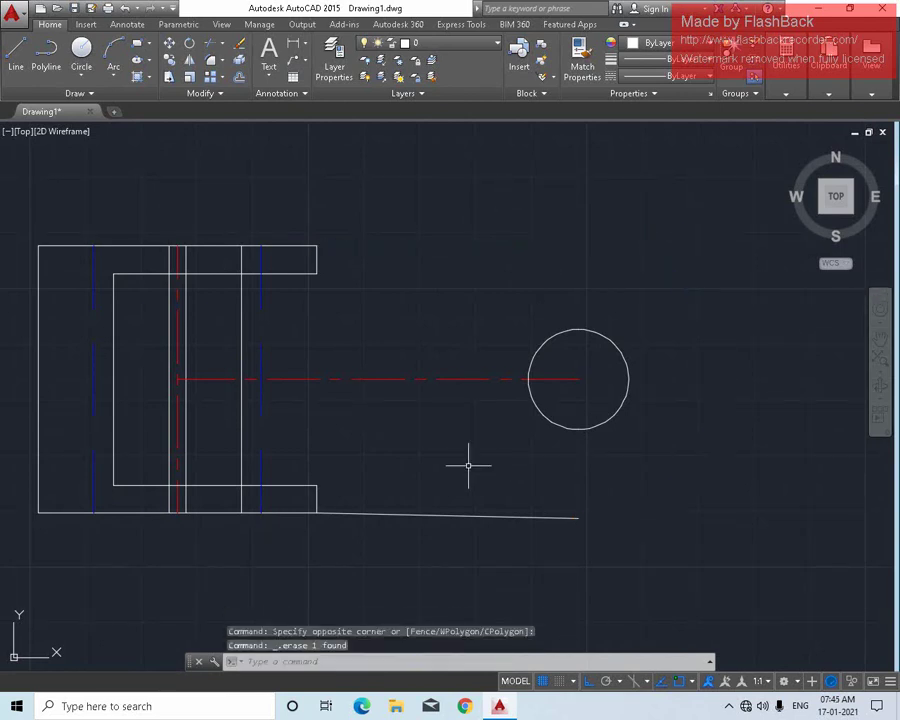
left_click(468, 466)
left_click(442, 520)
key("Delete")
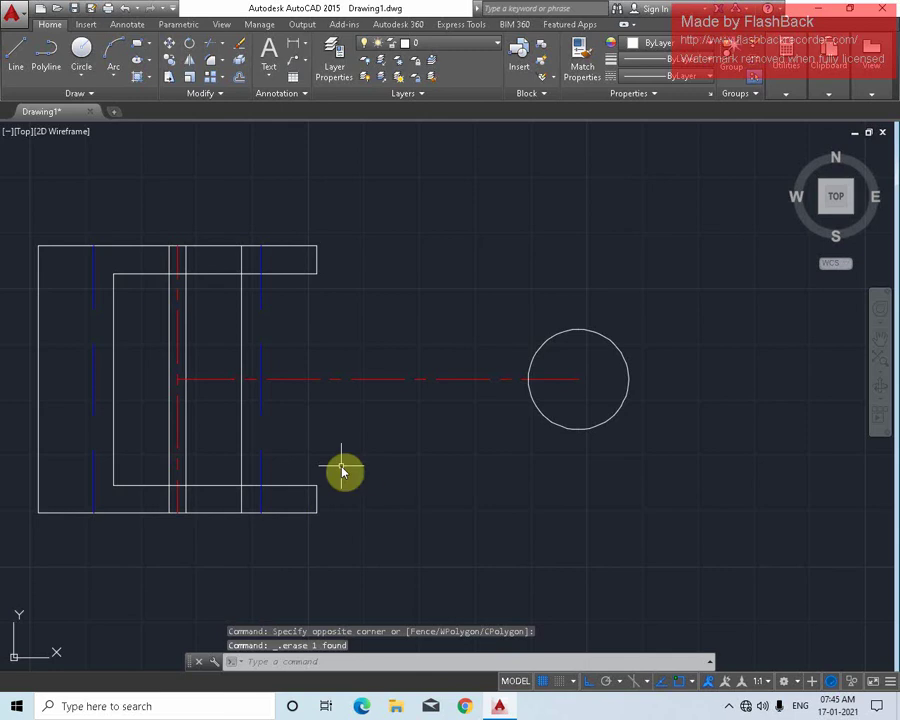
Draw horizontal lines from the lower and upper step corners to points below and above the hole centre.
type("l")
key("Return")
left_click(316, 486)
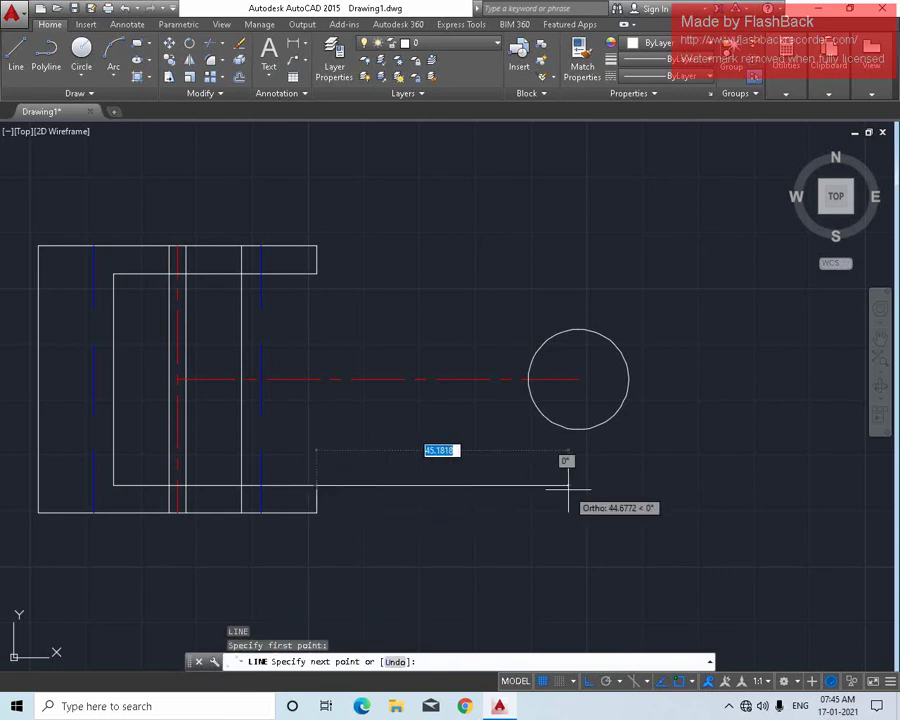
left_click(579, 392)
key("Return")
key("Return")
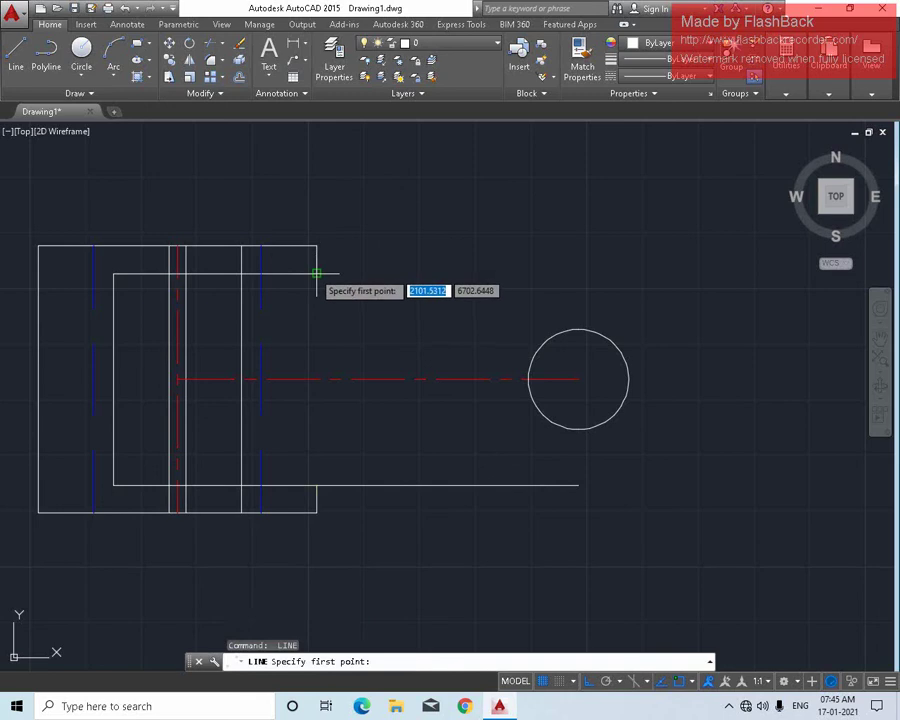
left_click(317, 274)
key("F8")
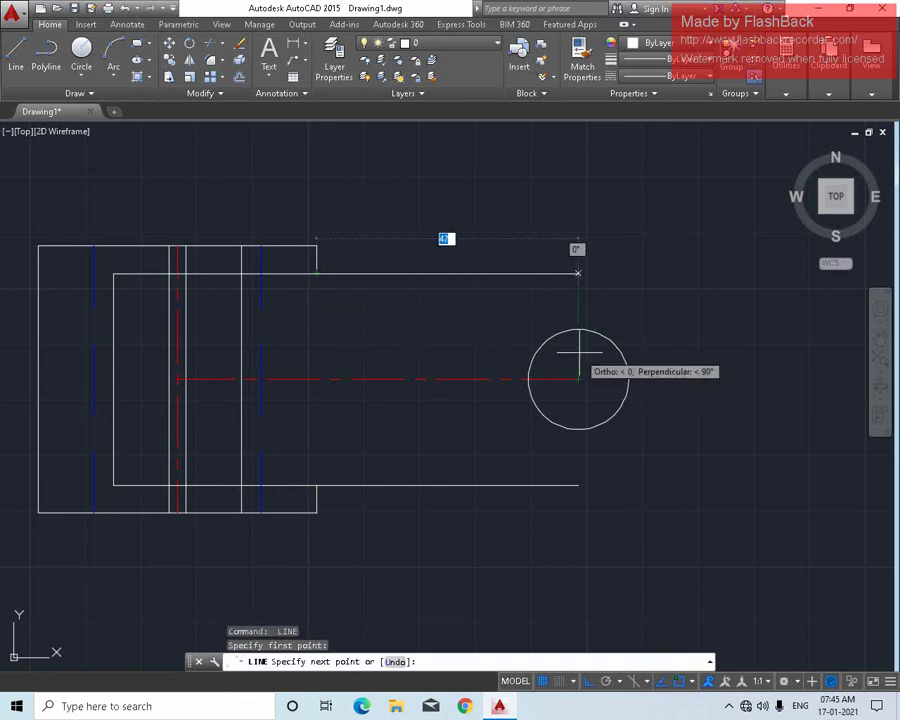
left_click(578, 360)
key("Escape")
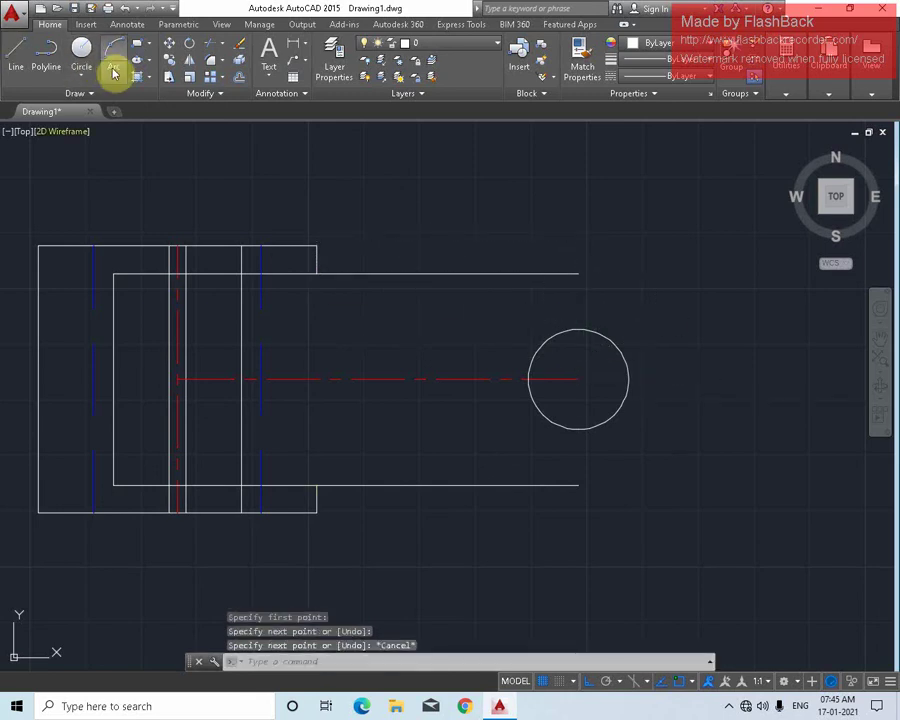
Draw a Start-Center-End arc from the upper edge end, centred on the hole, to the lower edge end.
left_click(114, 74)
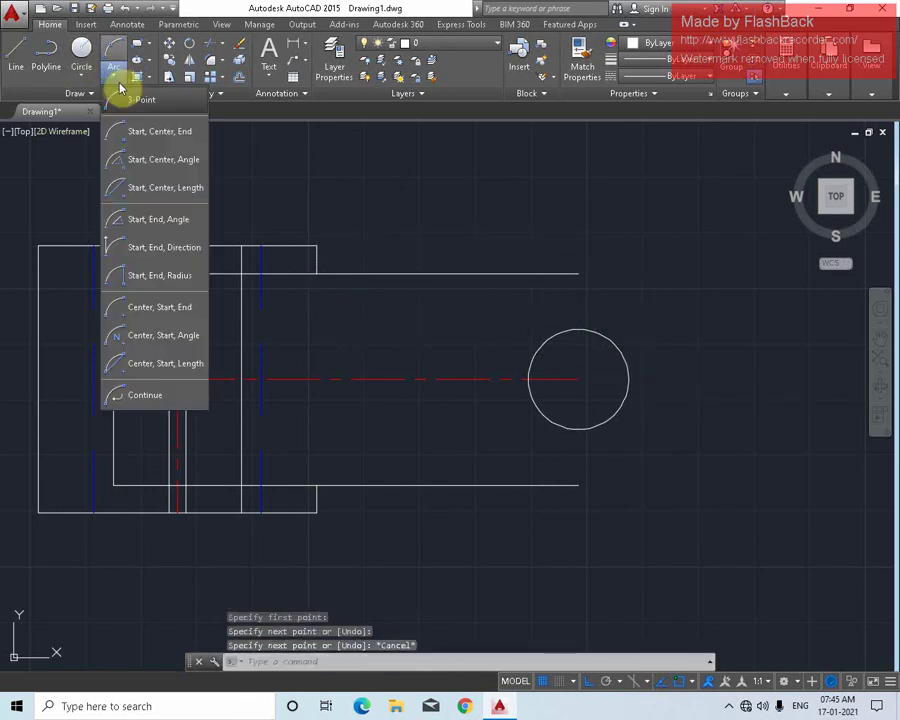
left_click(170, 132)
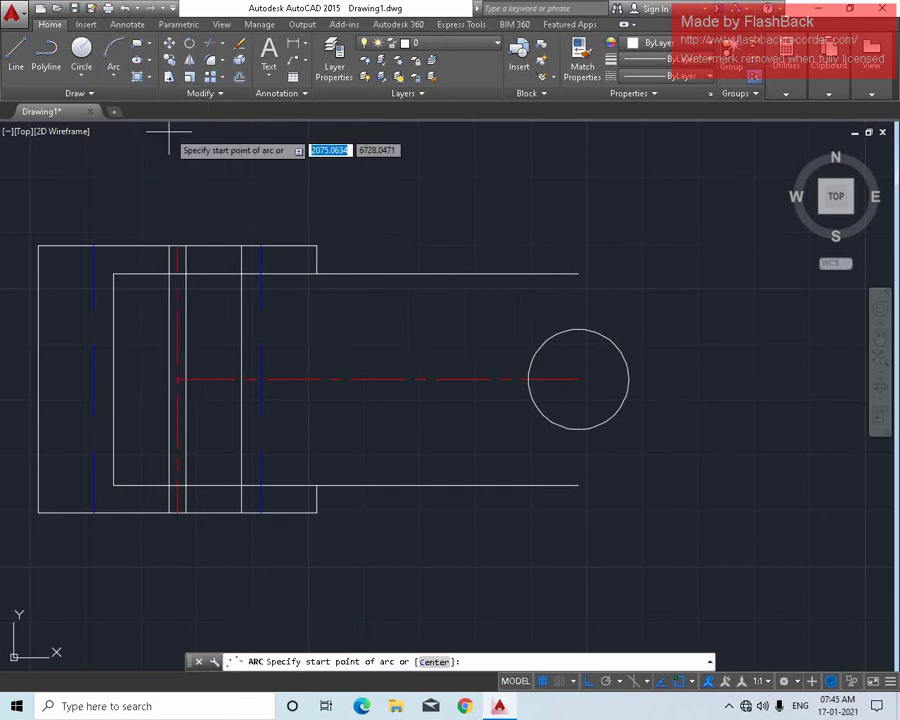
left_click(578, 273)
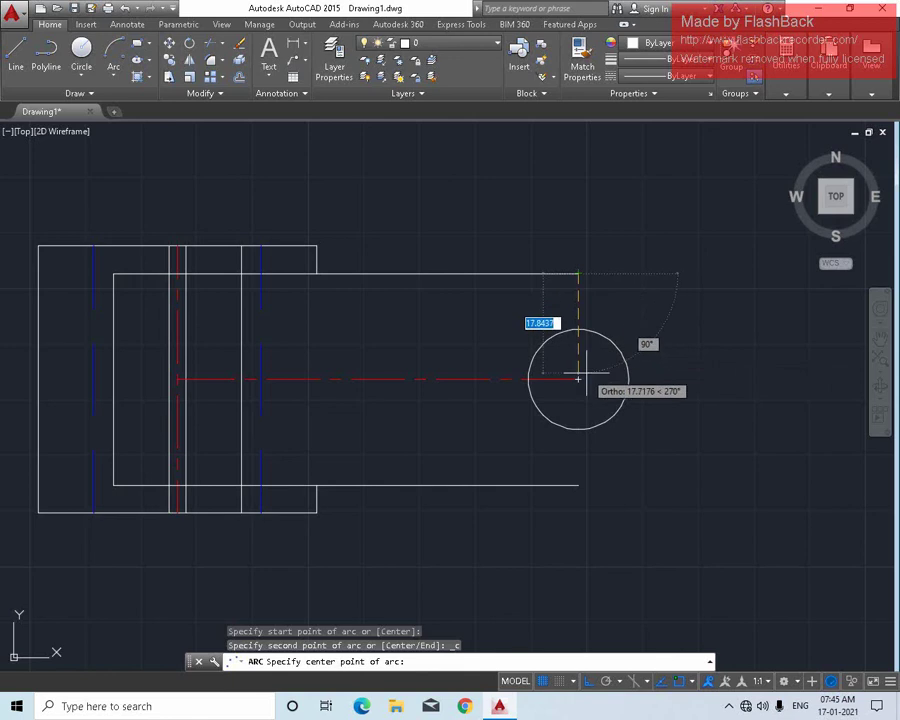
left_click(578, 378)
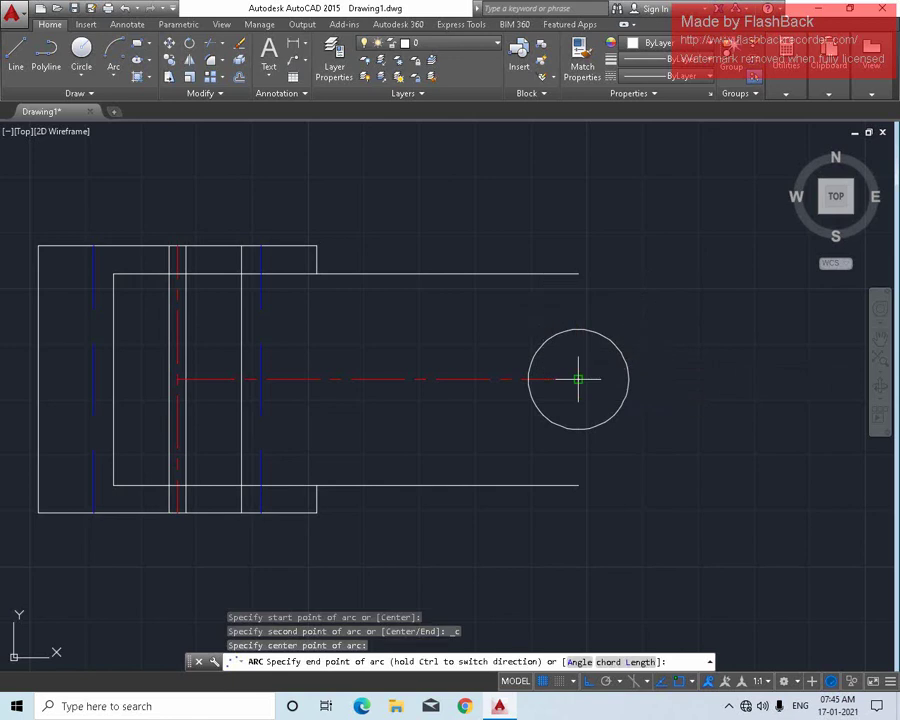
left_click(578, 485)
key("Escape")
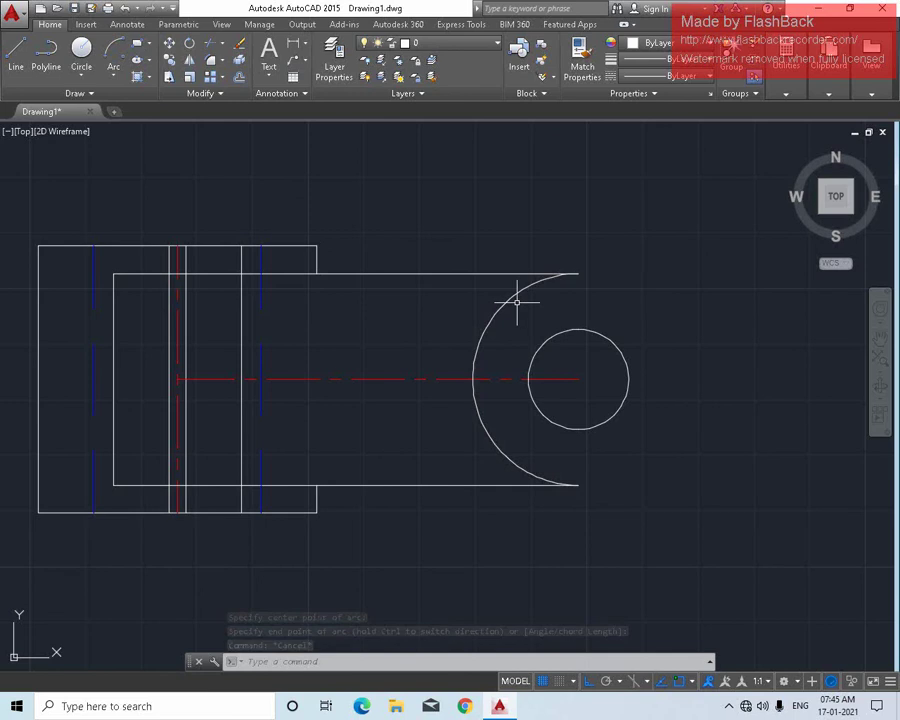
Mirror the arc about the vertical axis through the hole centre, then delete the left-hand original.
left_click(512, 300)
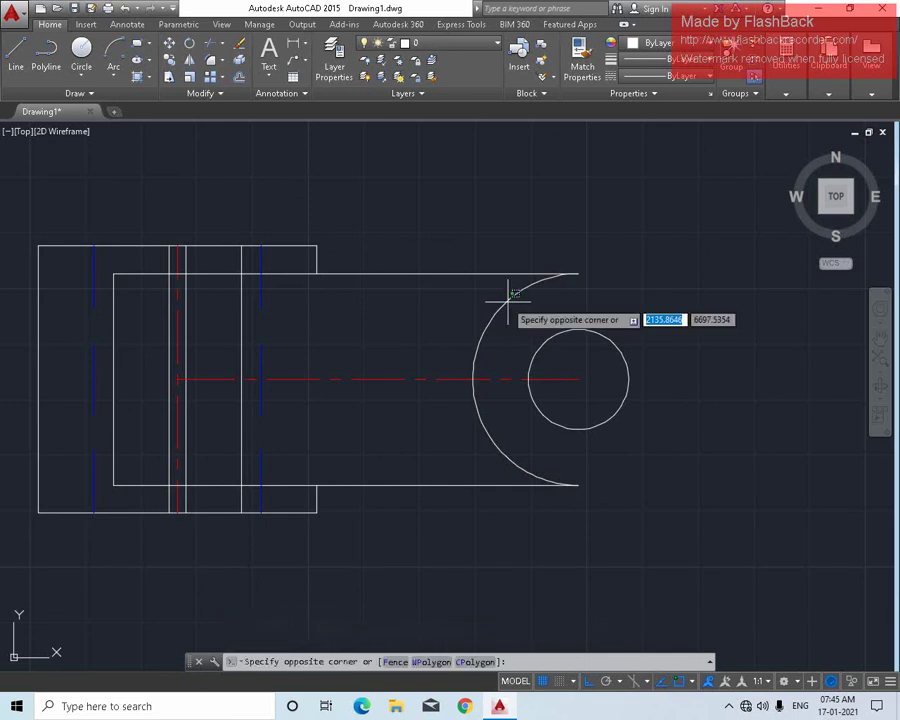
left_click(490, 292)
type("mi")
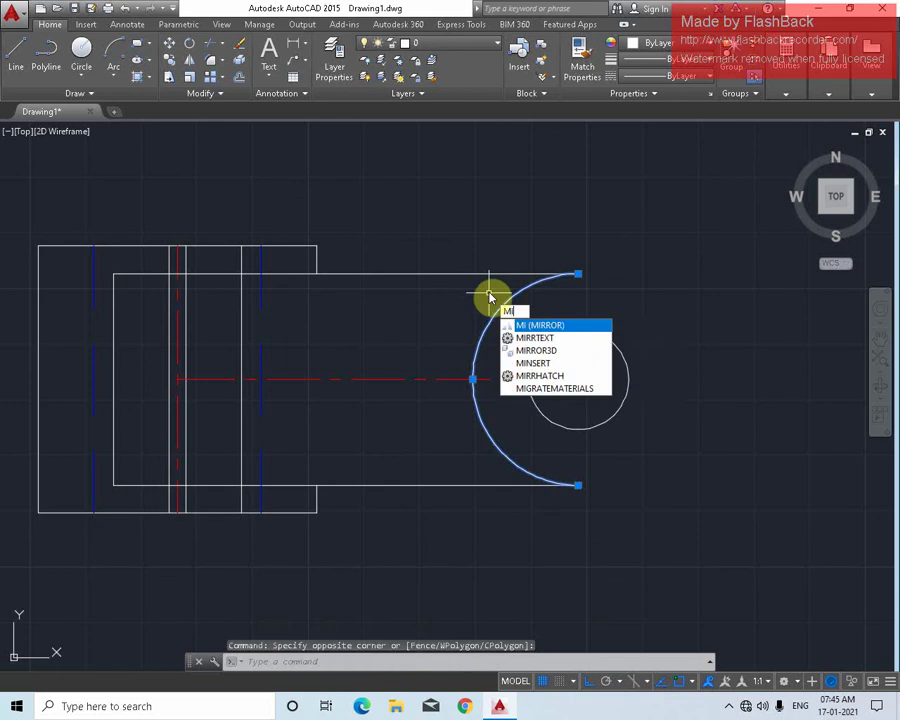
key("Return")
left_click(578, 272)
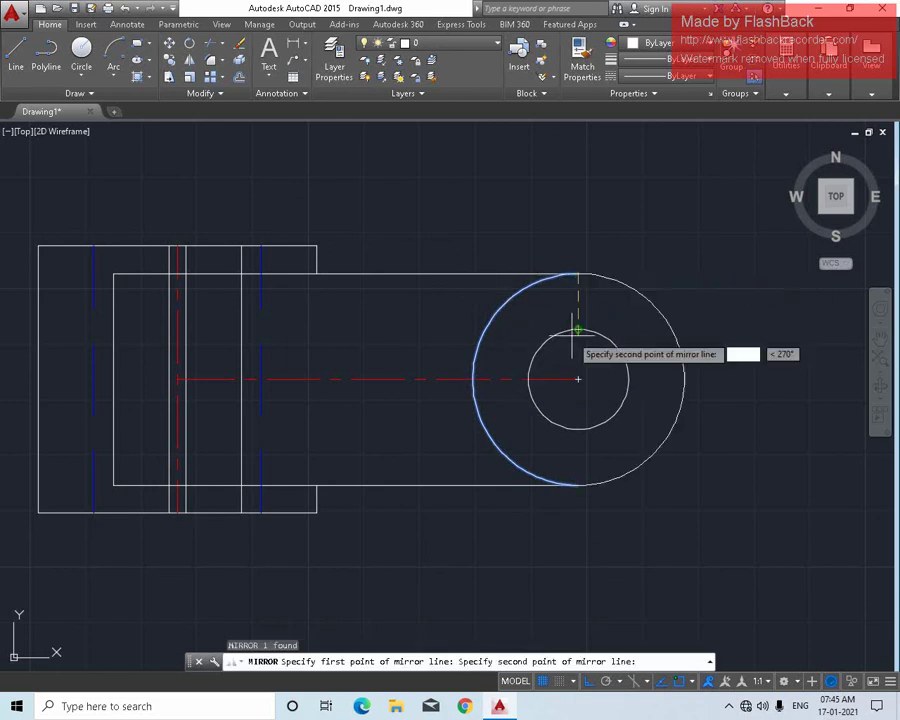
left_click(580, 474)
key("Return")
left_click(522, 314)
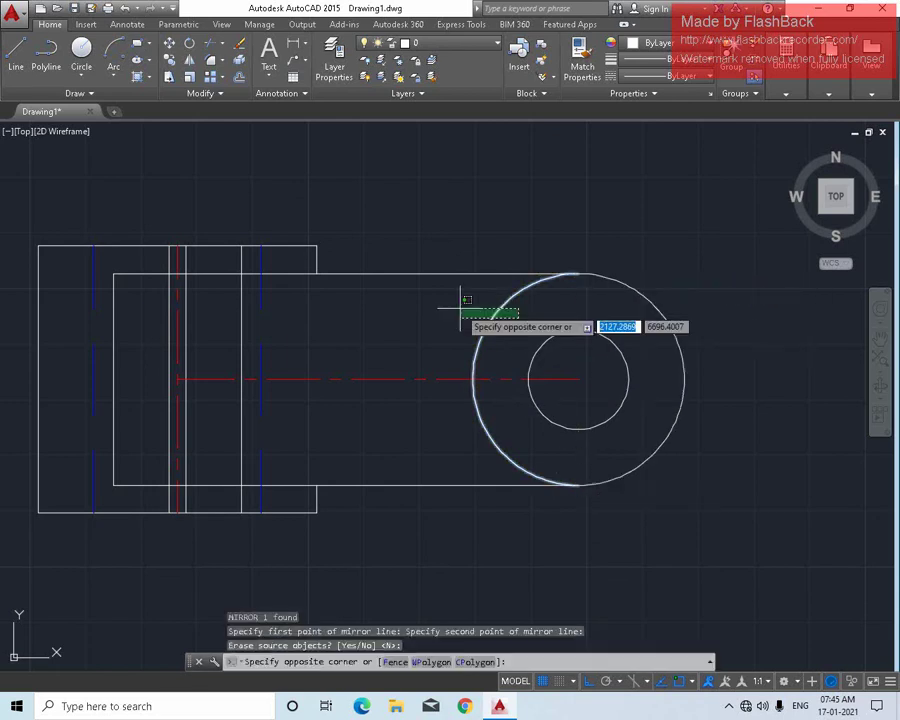
left_click(460, 308)
key("Delete")
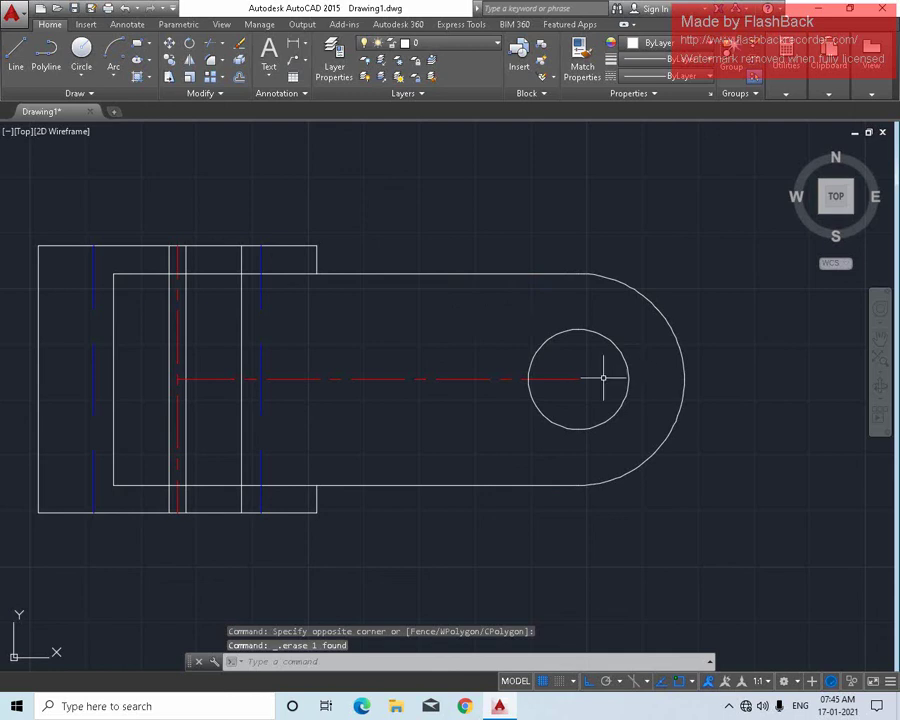
Draw a vertical line through the hole centre starting on the arm's upper edge.
scroll(580, 376, "down", 4)
scroll(610, 356, "up", 2)
scroll(600, 350, "up", 4)
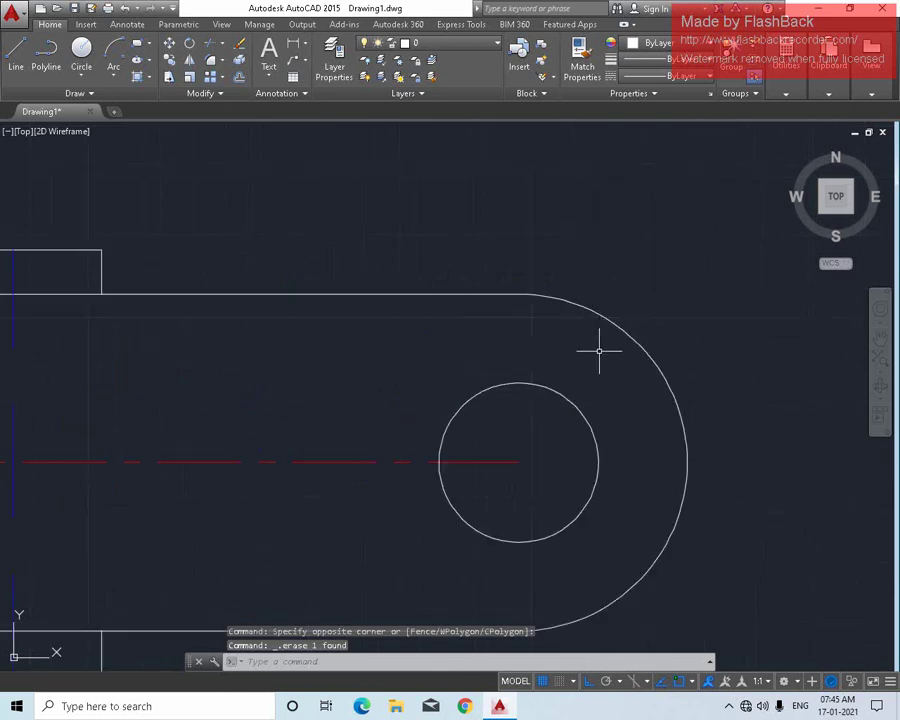
scroll(600, 350, "down", 6)
scroll(374, 378, "up", 6)
scroll(635, 366, "down", 4)
mouse_move(560, 340)
middle_mouse_down()
mouse_move(481, 294)
mouse_move(447, 254)
middle_mouse_up()
scroll(447, 254, "up", 2)
type("l")
key("Return")
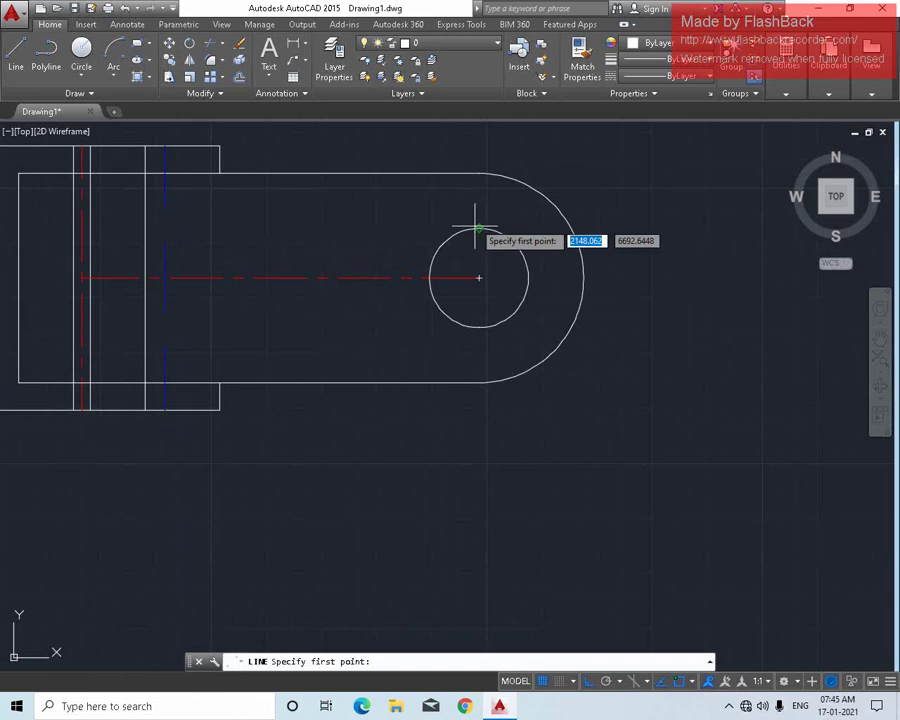
left_click(479, 175)
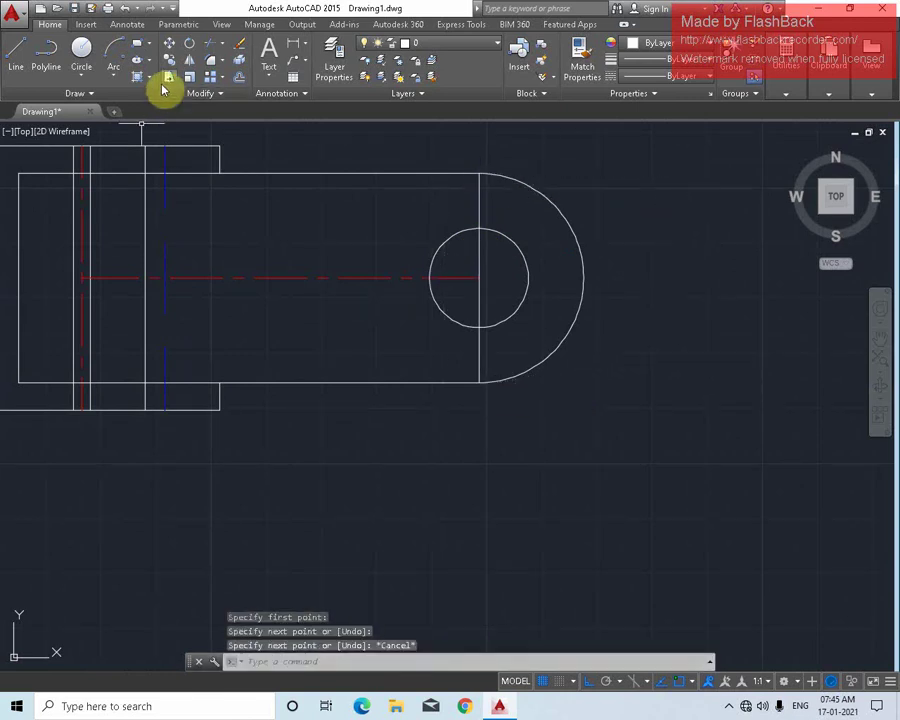
Put the vertical line on the center line layer and set its linetype scale to 0.3.
left_click(483, 228)
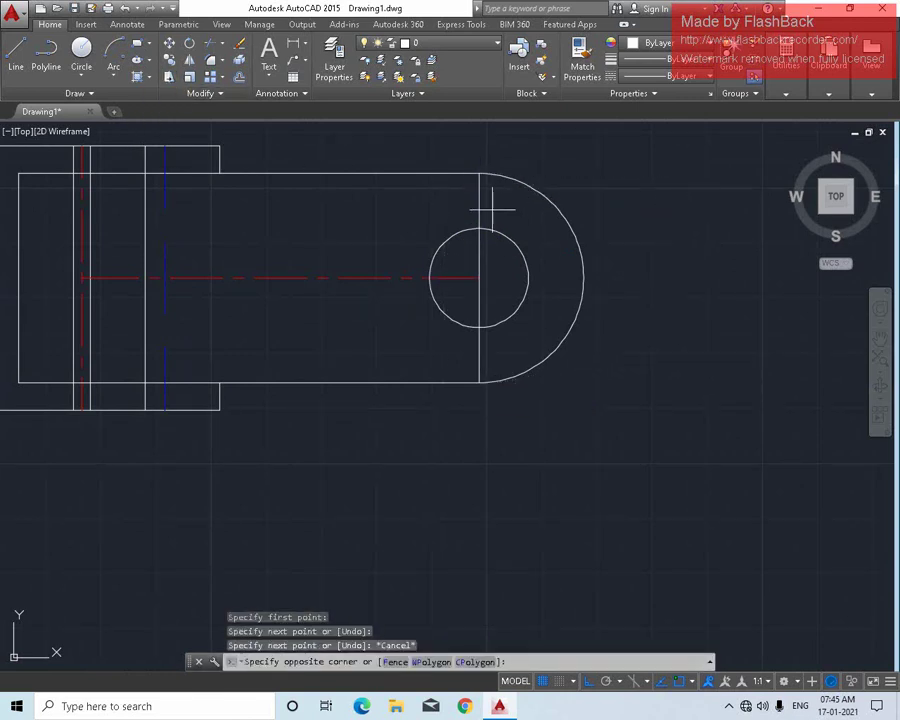
left_click(447, 44)
left_click(455, 78)
scroll(458, 220, "down", 2)
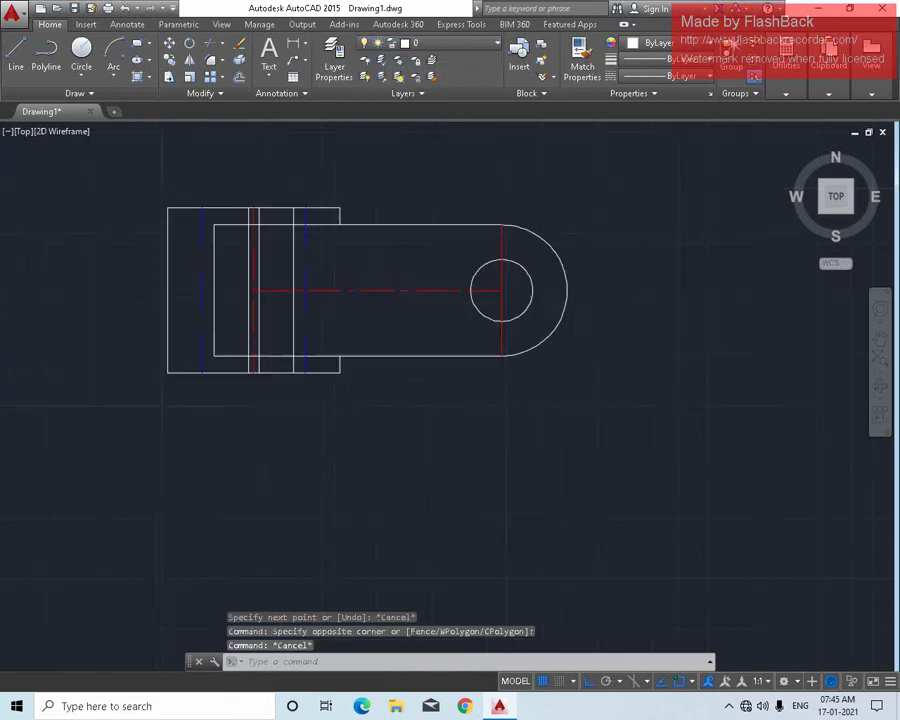
scroll(512, 267, "up", 2)
scroll(505, 255, "up", 4)
left_click(500, 250)
left_click(468, 237)
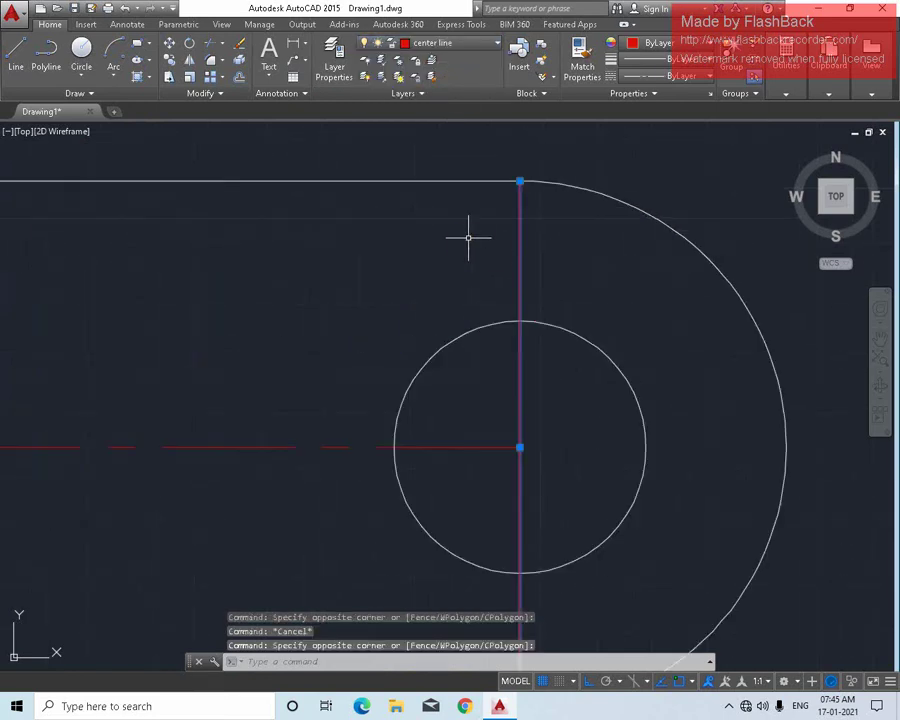
type("pr")
key("Return")
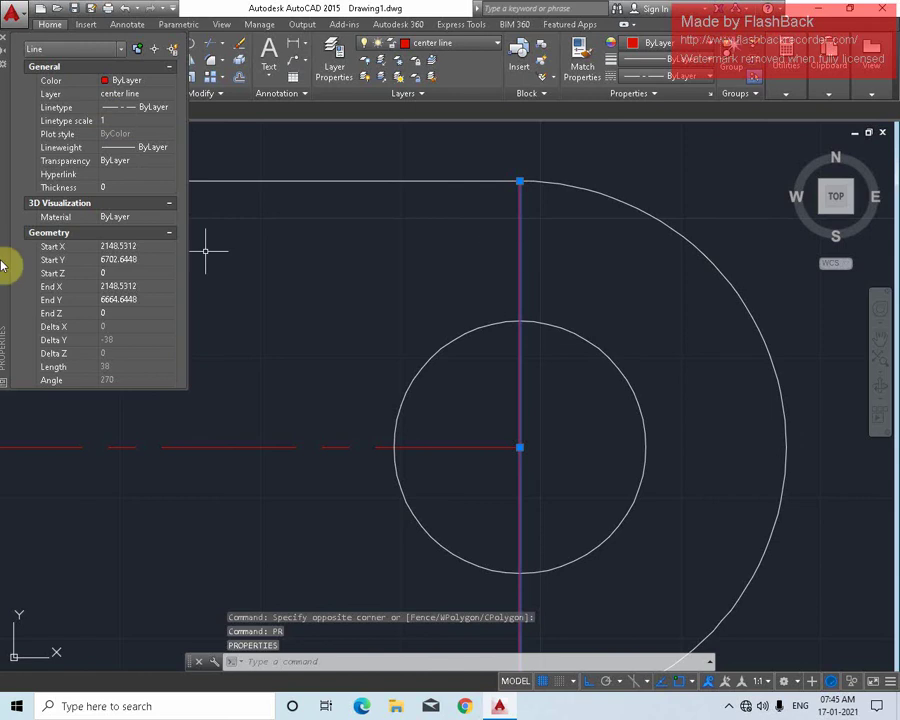
left_click(108, 120)
type("0")
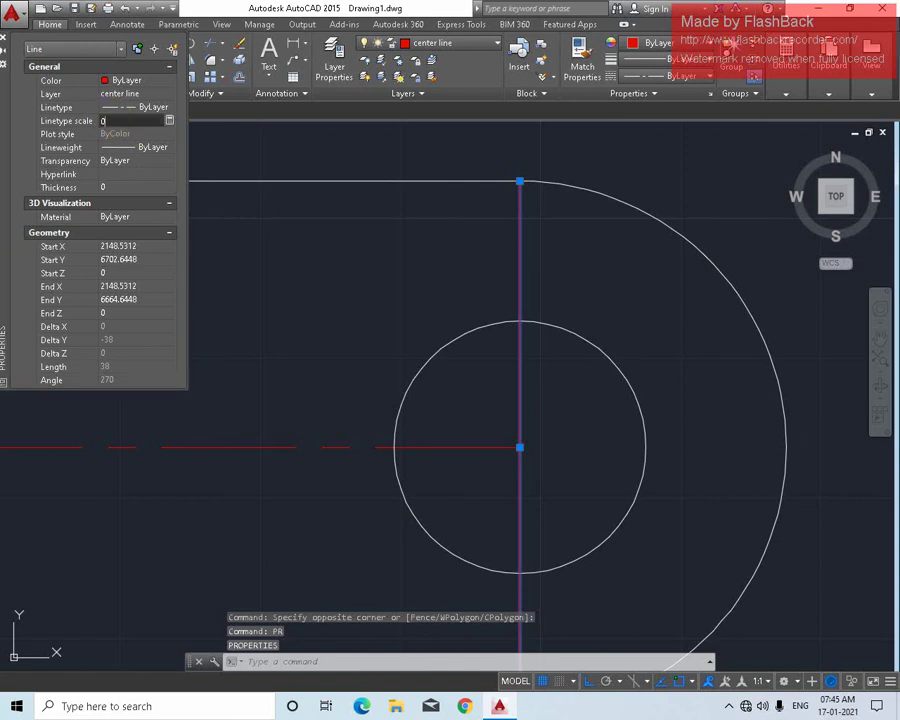
type(".3")
key("Return")
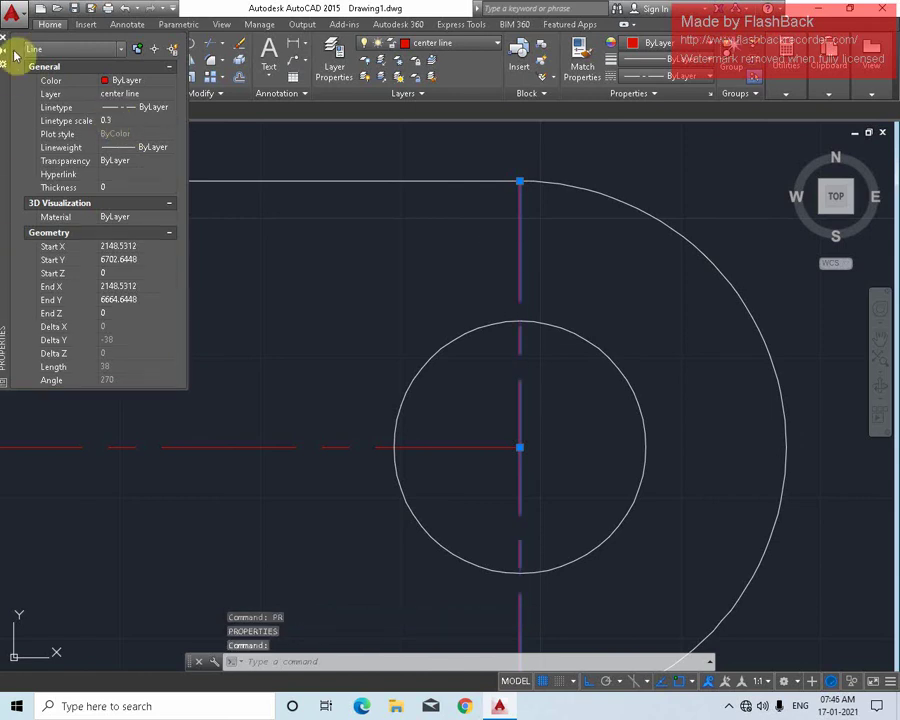
left_click(4, 40)
Deselect the centre line and re-centre the whole part in the view.
scroll(354, 360, "down", 3)
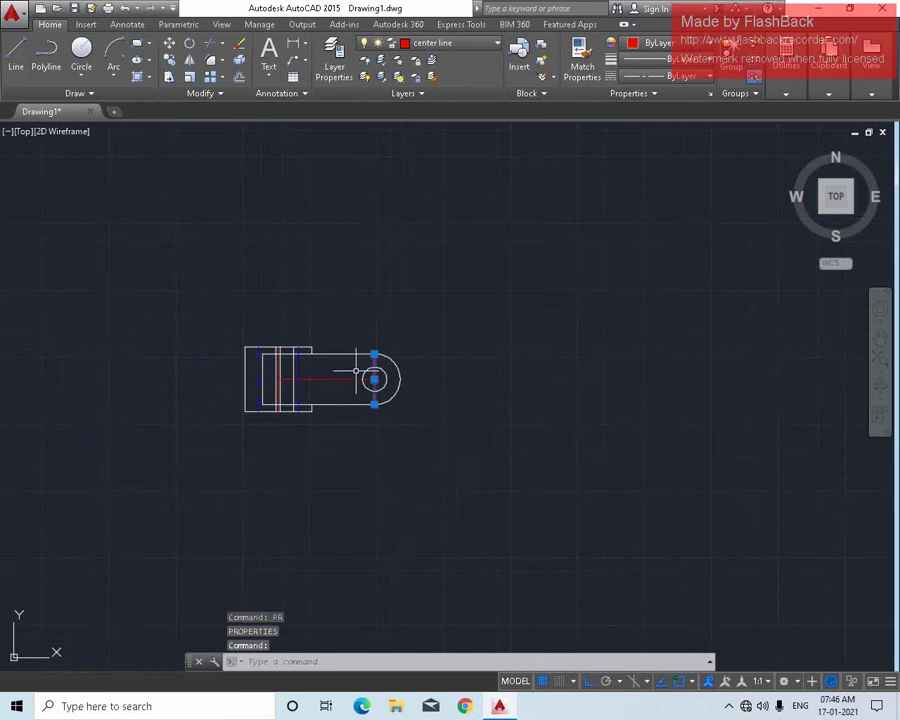
middle_click_drag(336, 394, 410, 320)
key("Escape")
scroll(463, 320, "up", 2)
scroll(440, 270, "up", 2)
scroll(352, 287, "up", 1)
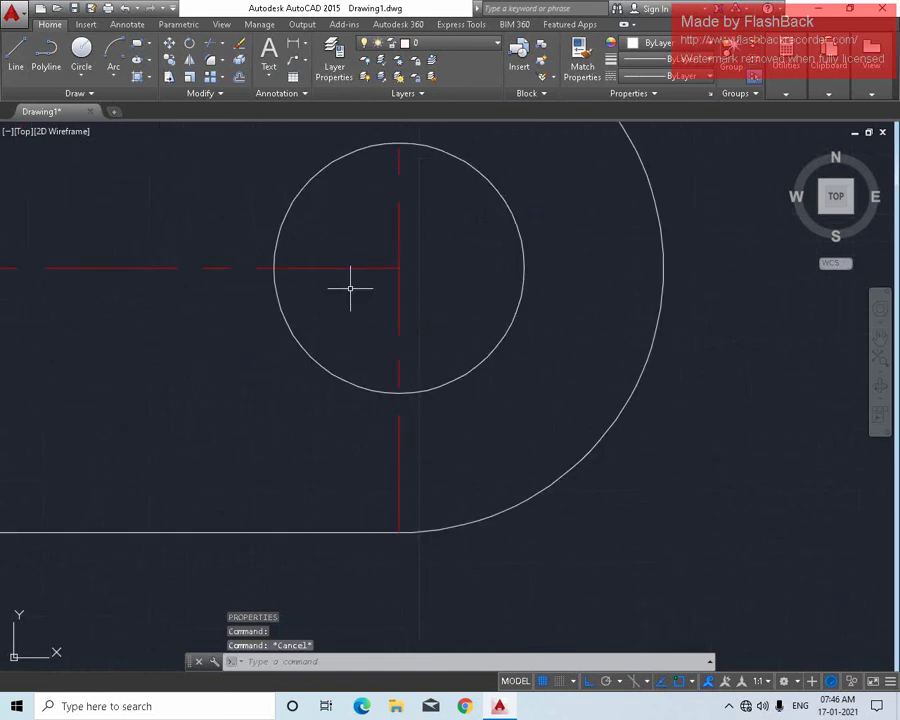
scroll(300, 330, "down", 5)
middle_click_drag(277, 357, 369, 360)
scroll(400, 375, "up", 5)
scroll(304, 344, "down", 3)
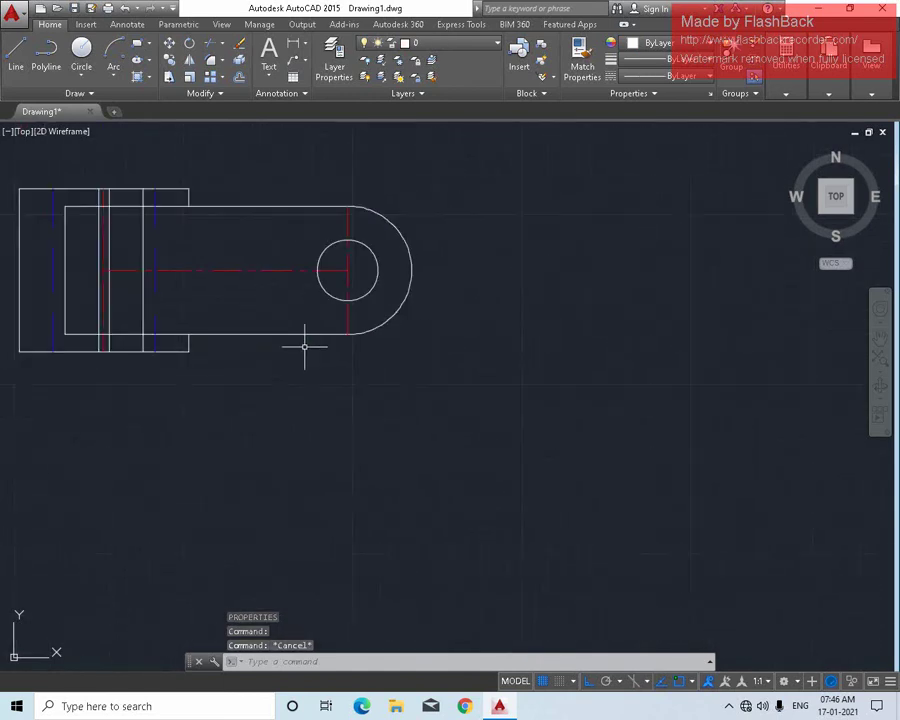
scroll(394, 360, "down", 2)
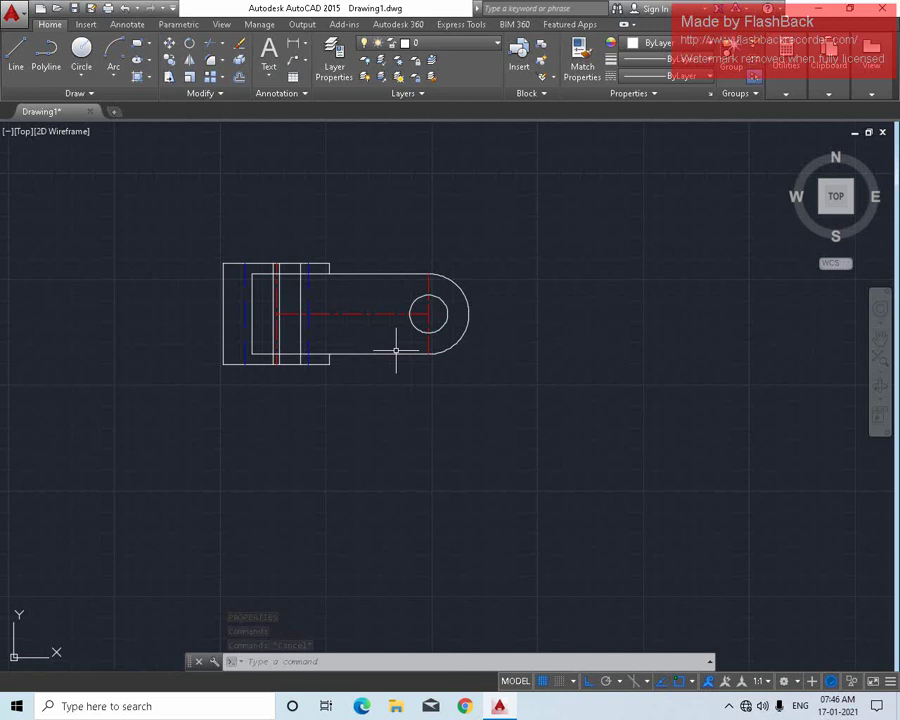
scroll(350, 335, "up", 2)
middle_click_drag(329, 293, 396, 343)
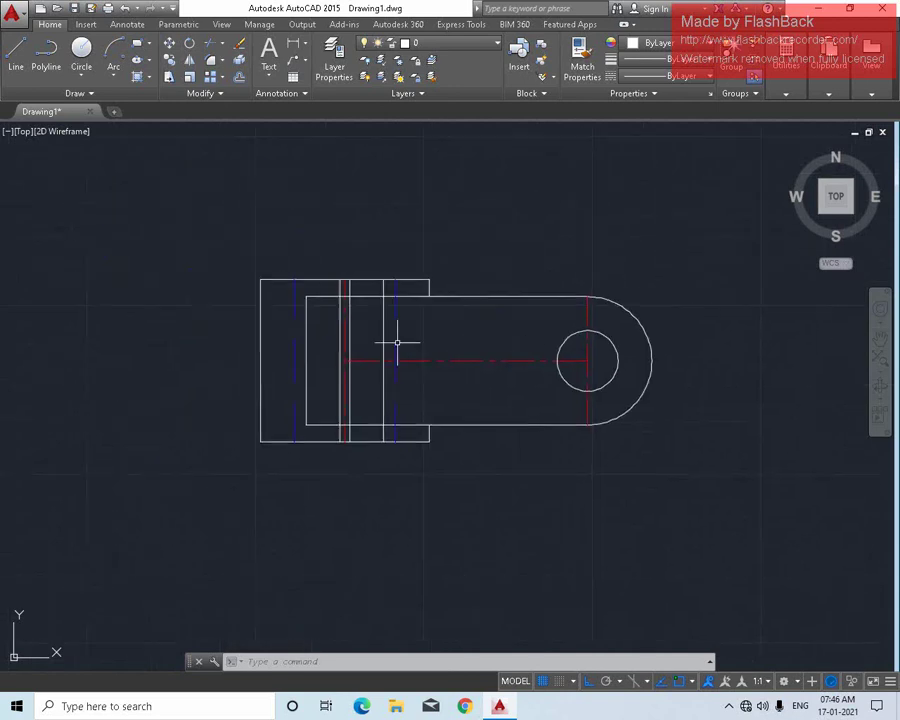